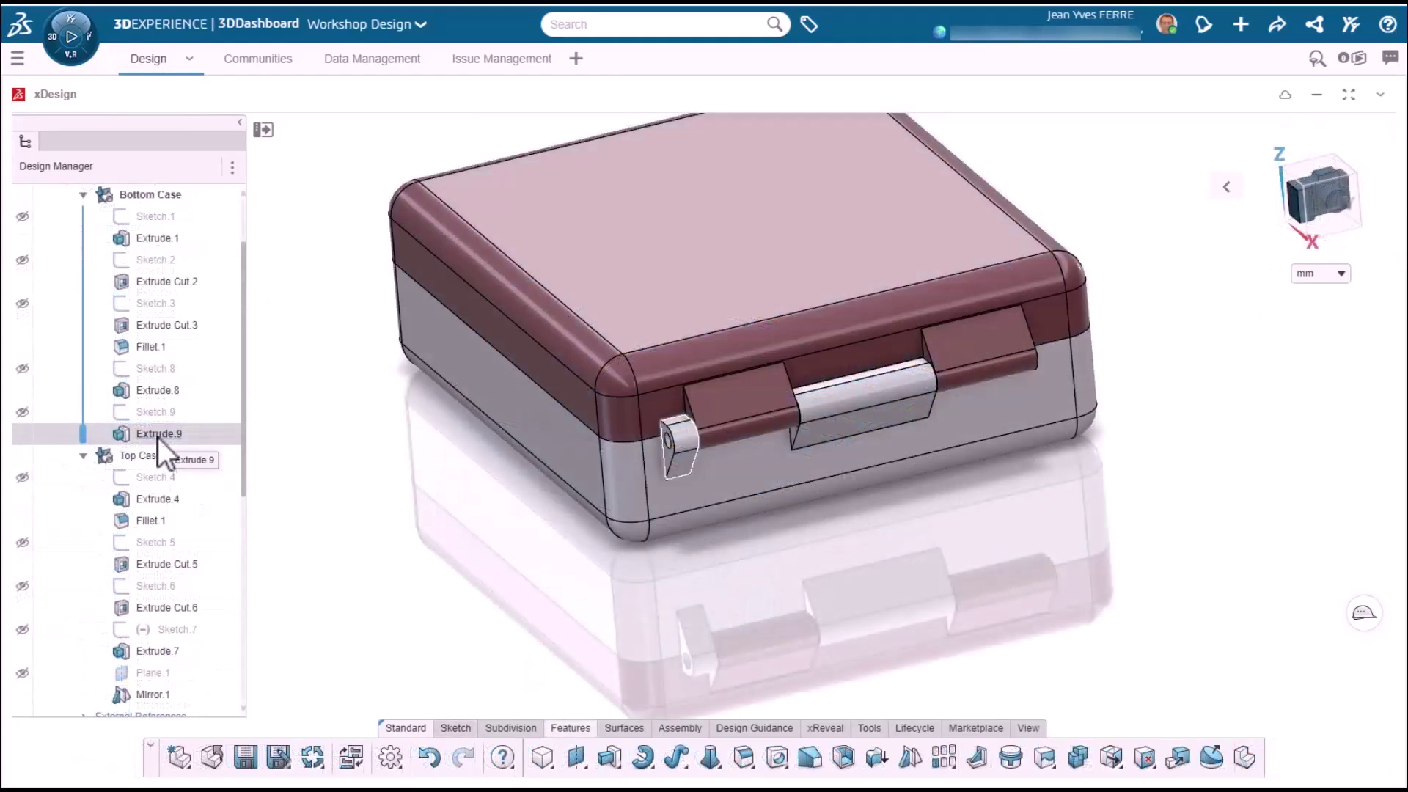
- Mirror the Extrude.9 lug on the front of the bottom case about Plane.1
left_click(157, 437)
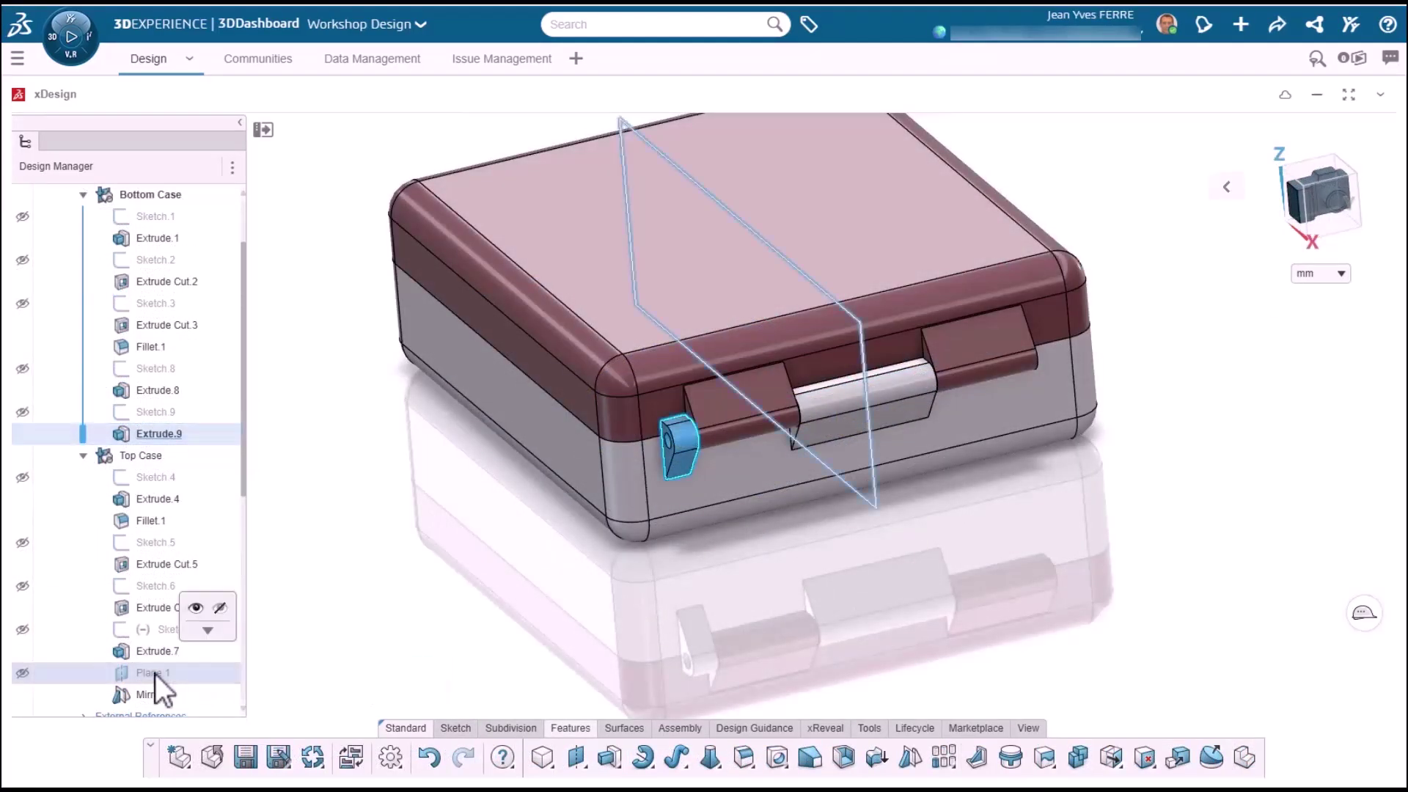
left_click(155, 673, "ctrl")
left_click(911, 756)
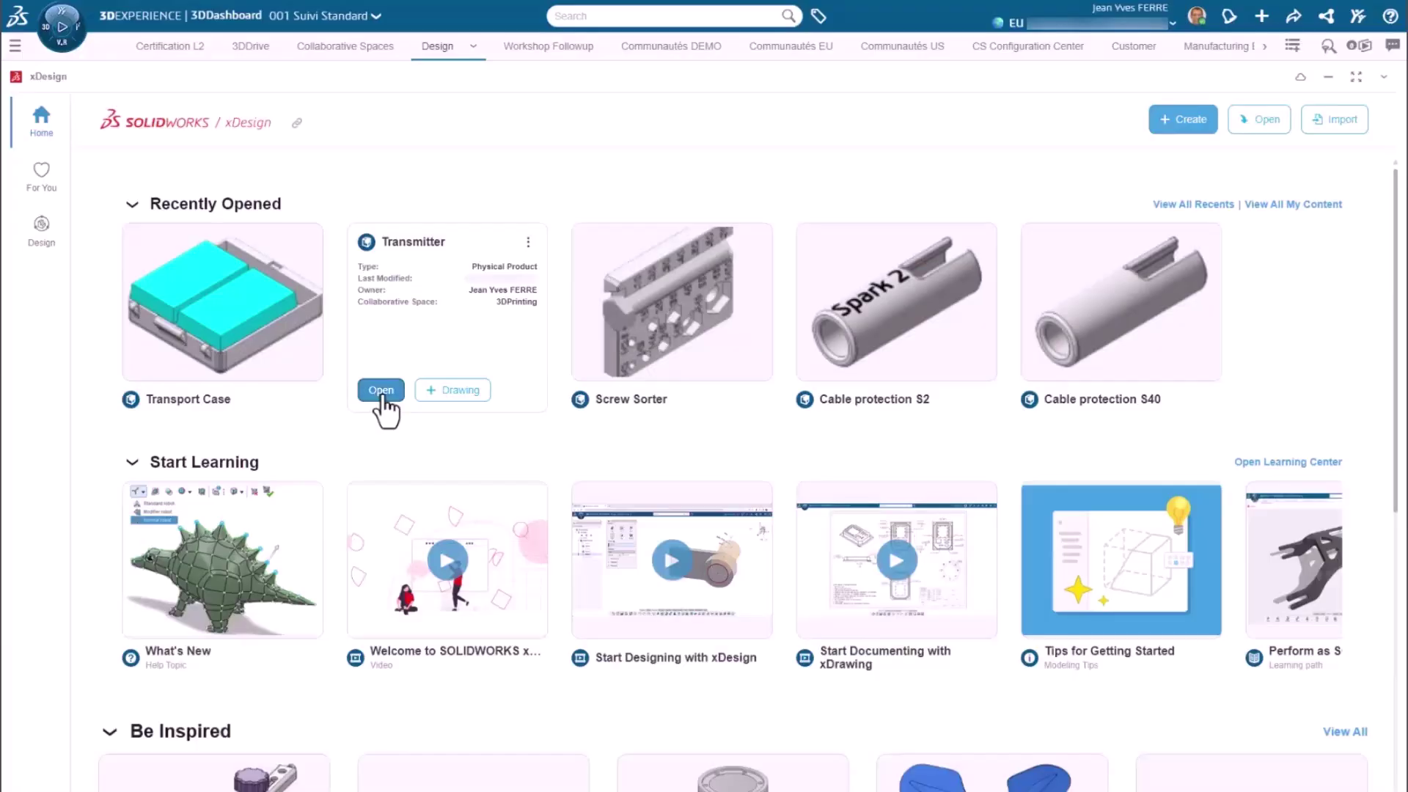
- Open the Transmitter product and create a new branch of it with the revision comment "Version for Fender Telepath"
left_click(381, 408)
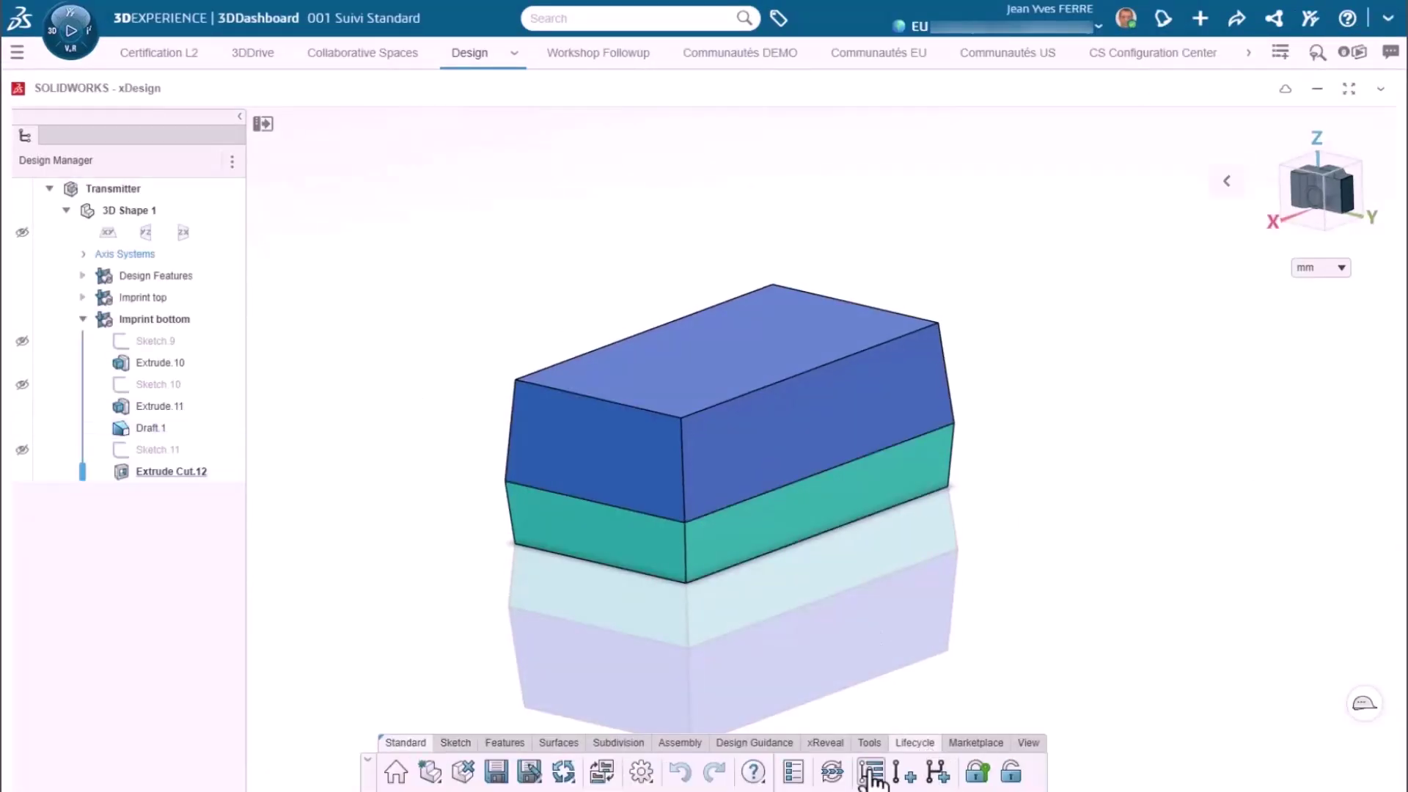
left_click(870, 774)
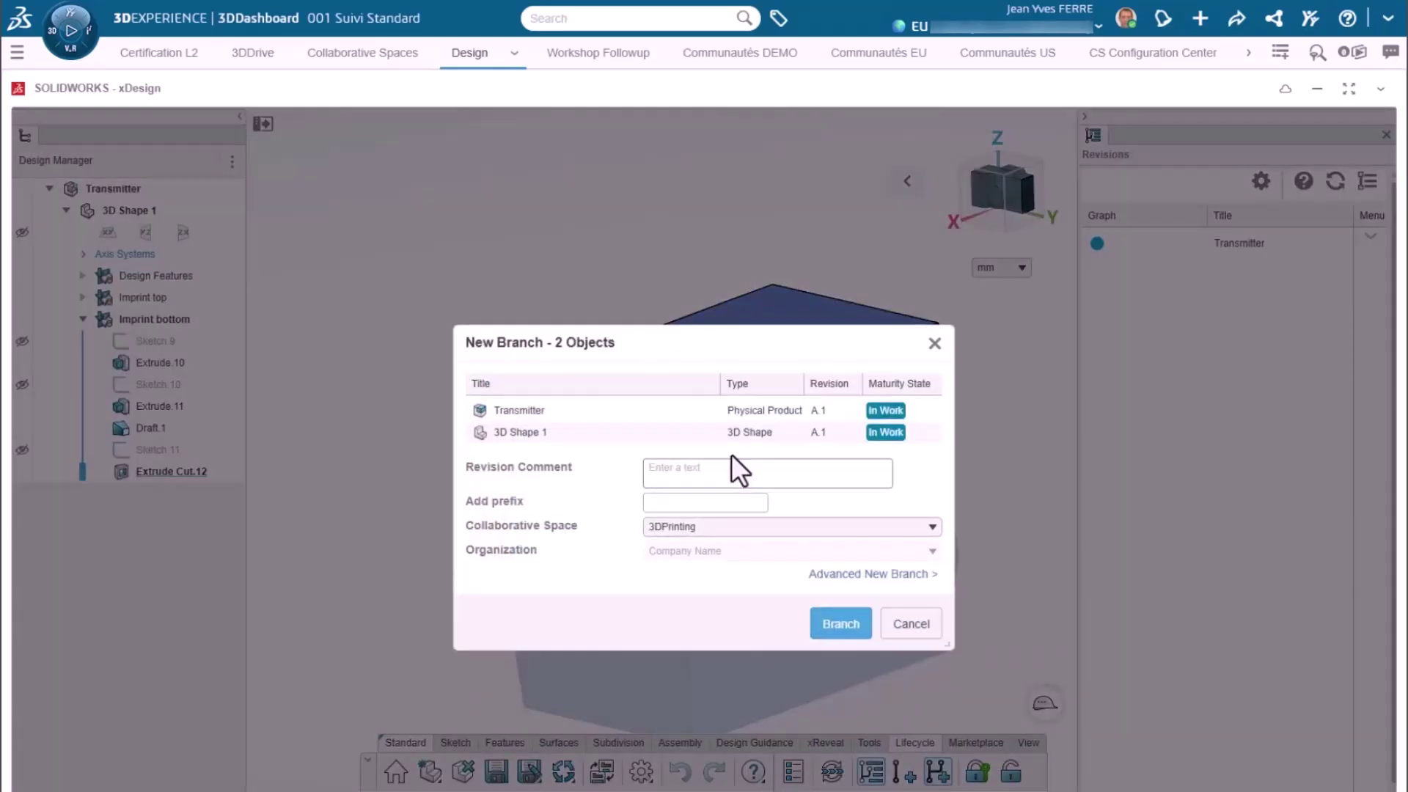
left_click(732, 457)
type("Version for Fender Telepath")
left_click(843, 624)
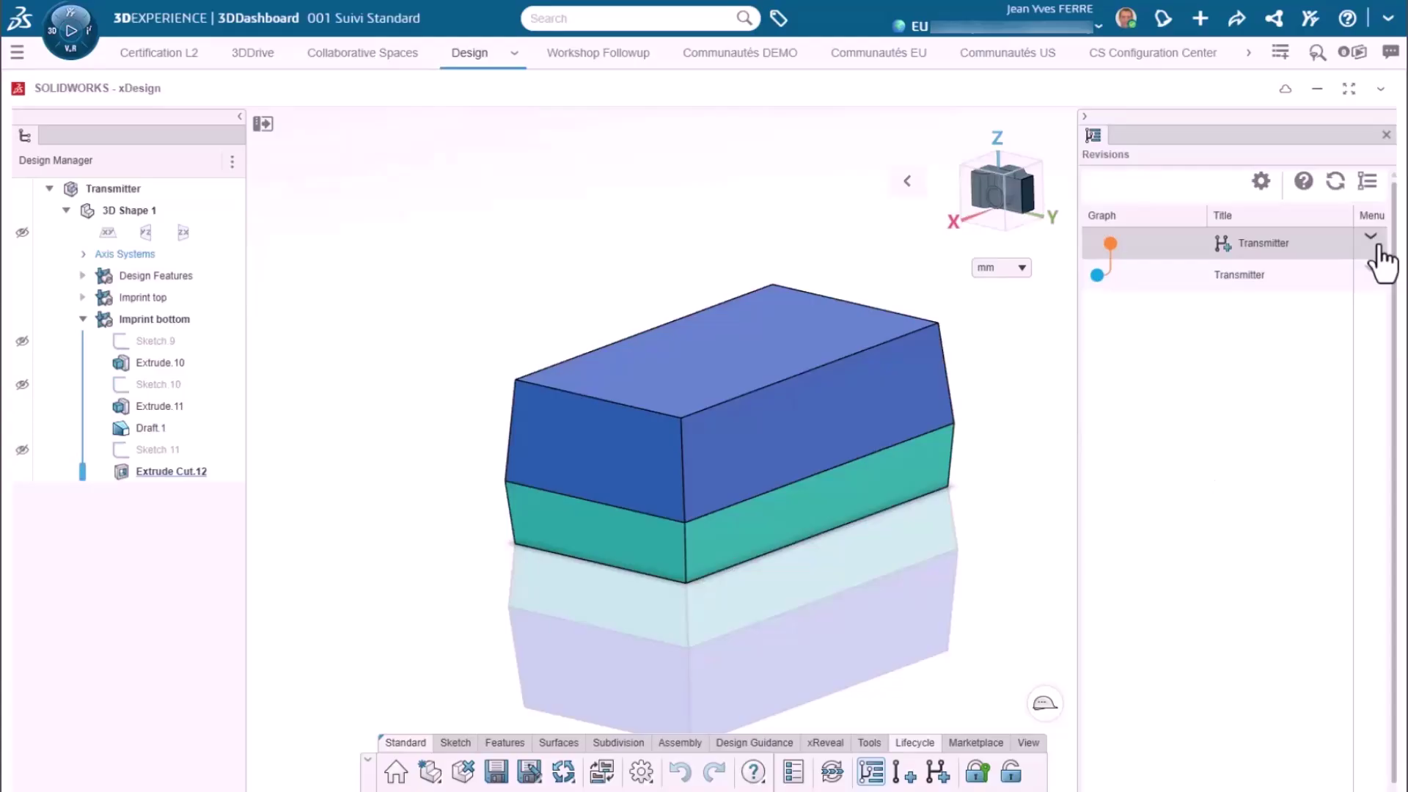
- Open the new Transmitter branch and save it under the name "Transmitter Telepath"
left_click(1373, 242)
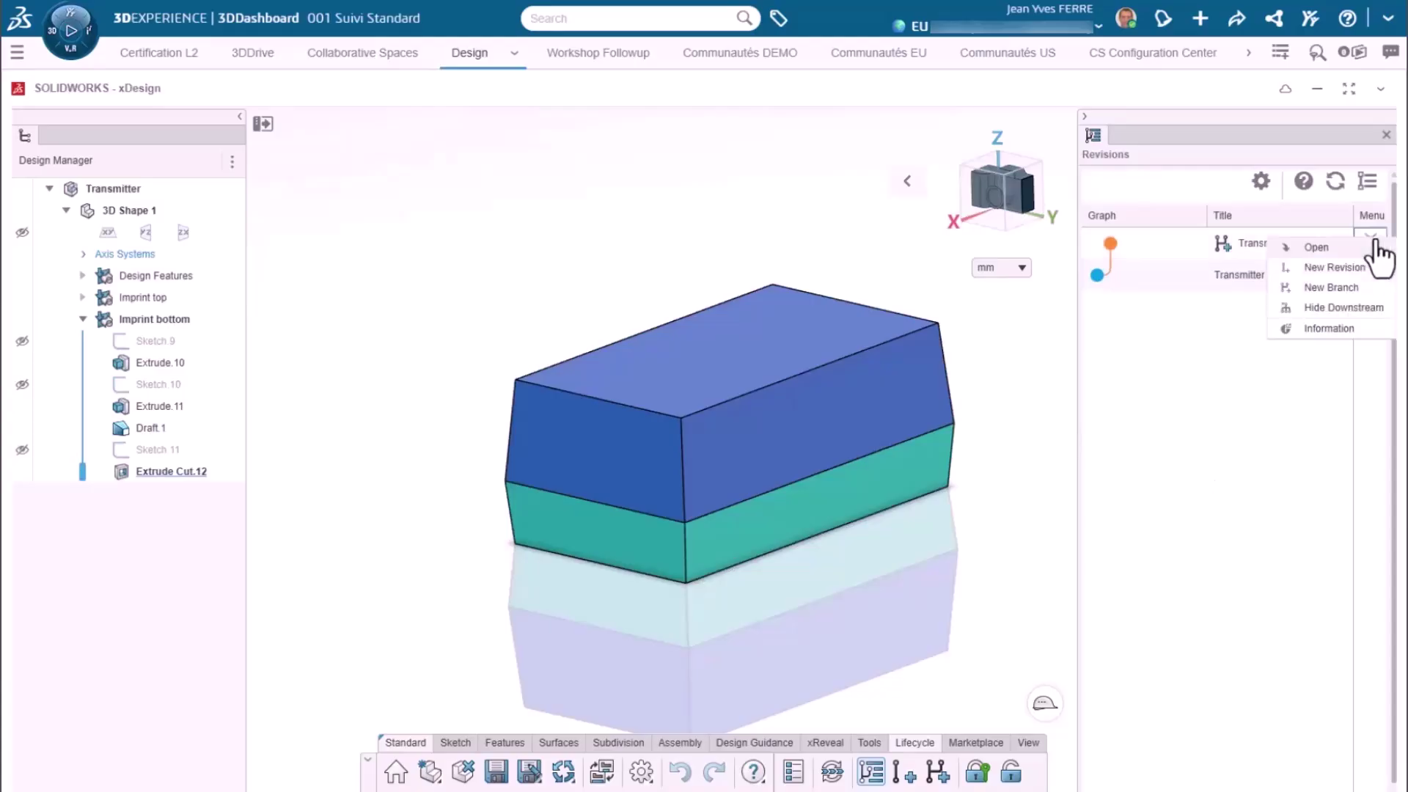
left_click(1318, 248)
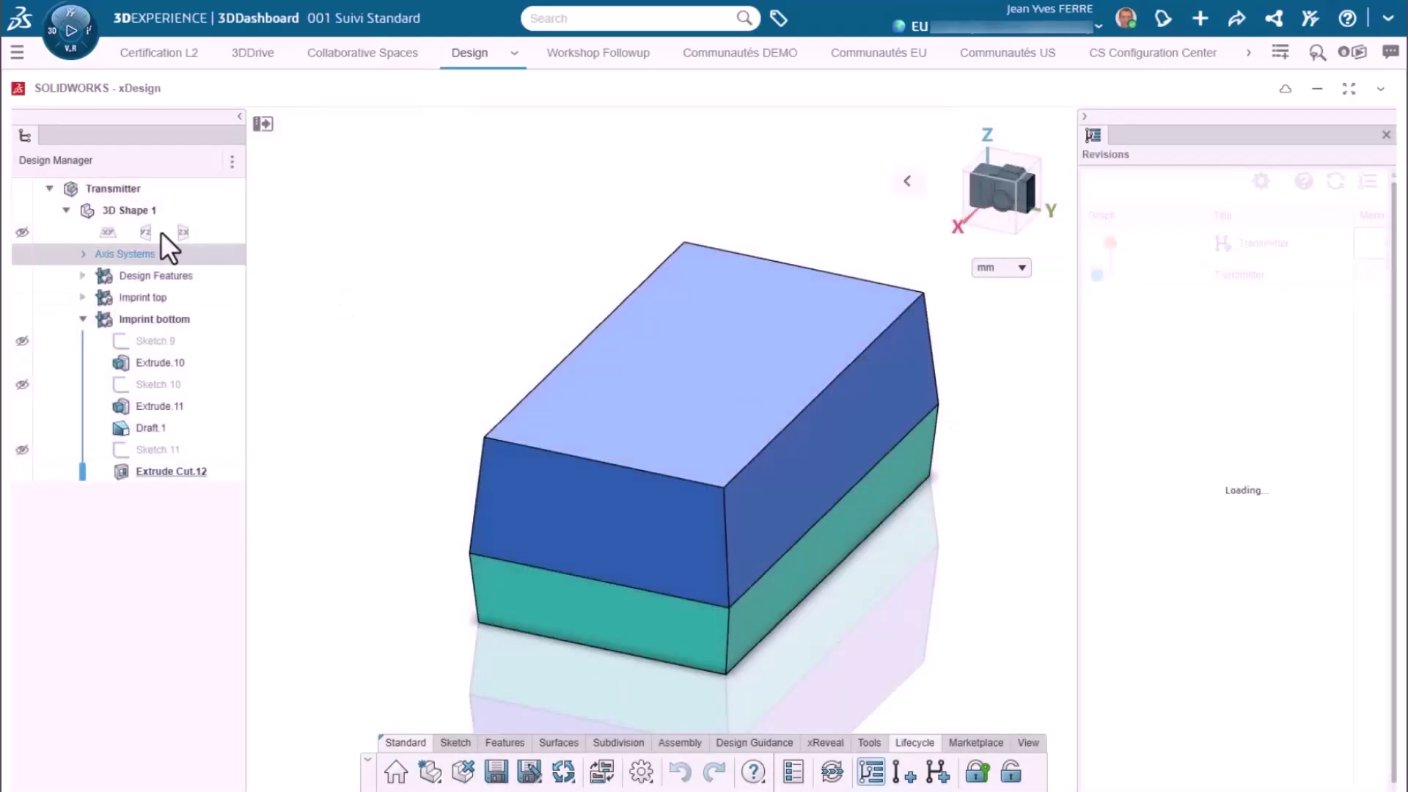
left_click(154, 190)
left_click(156, 188)
type("Tele")
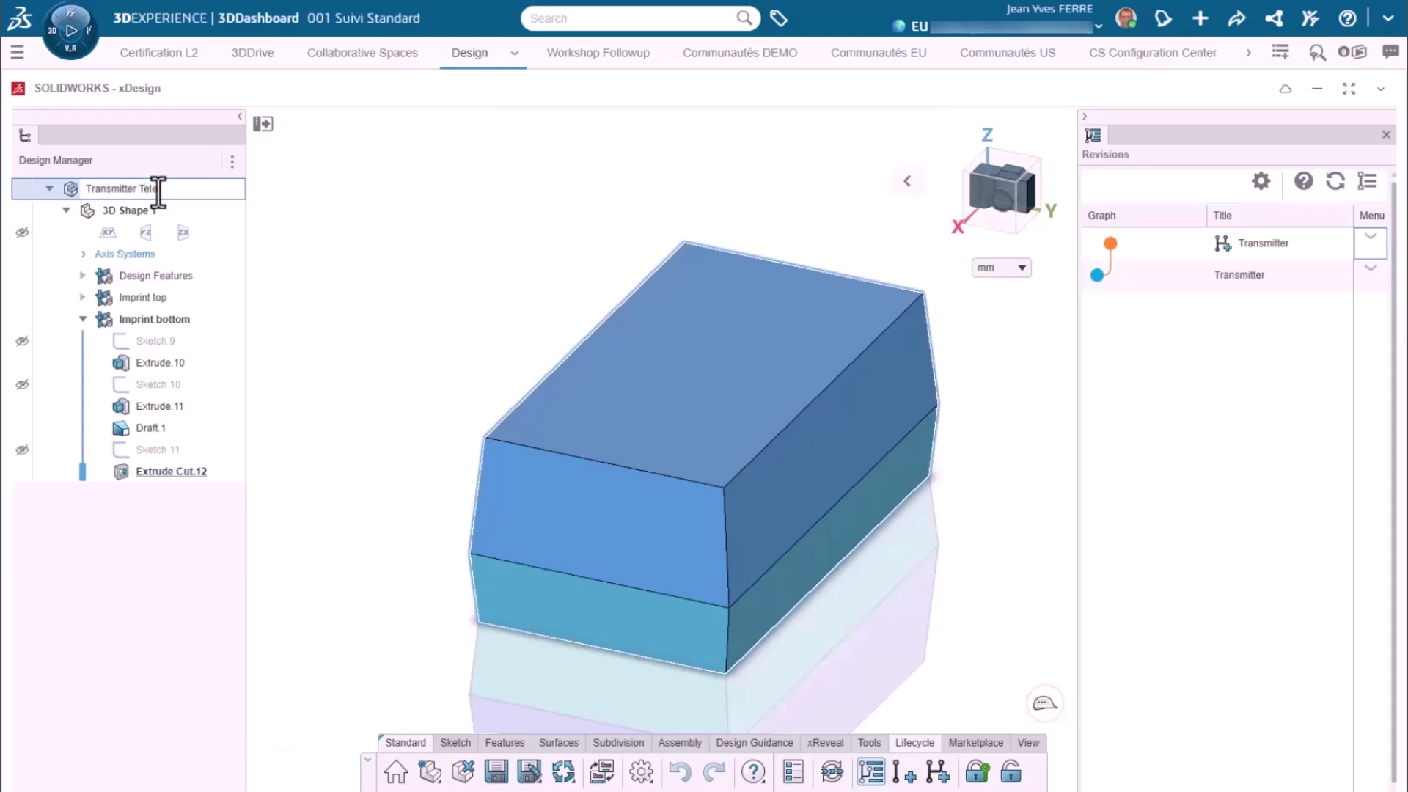
type("path")
key("Return")
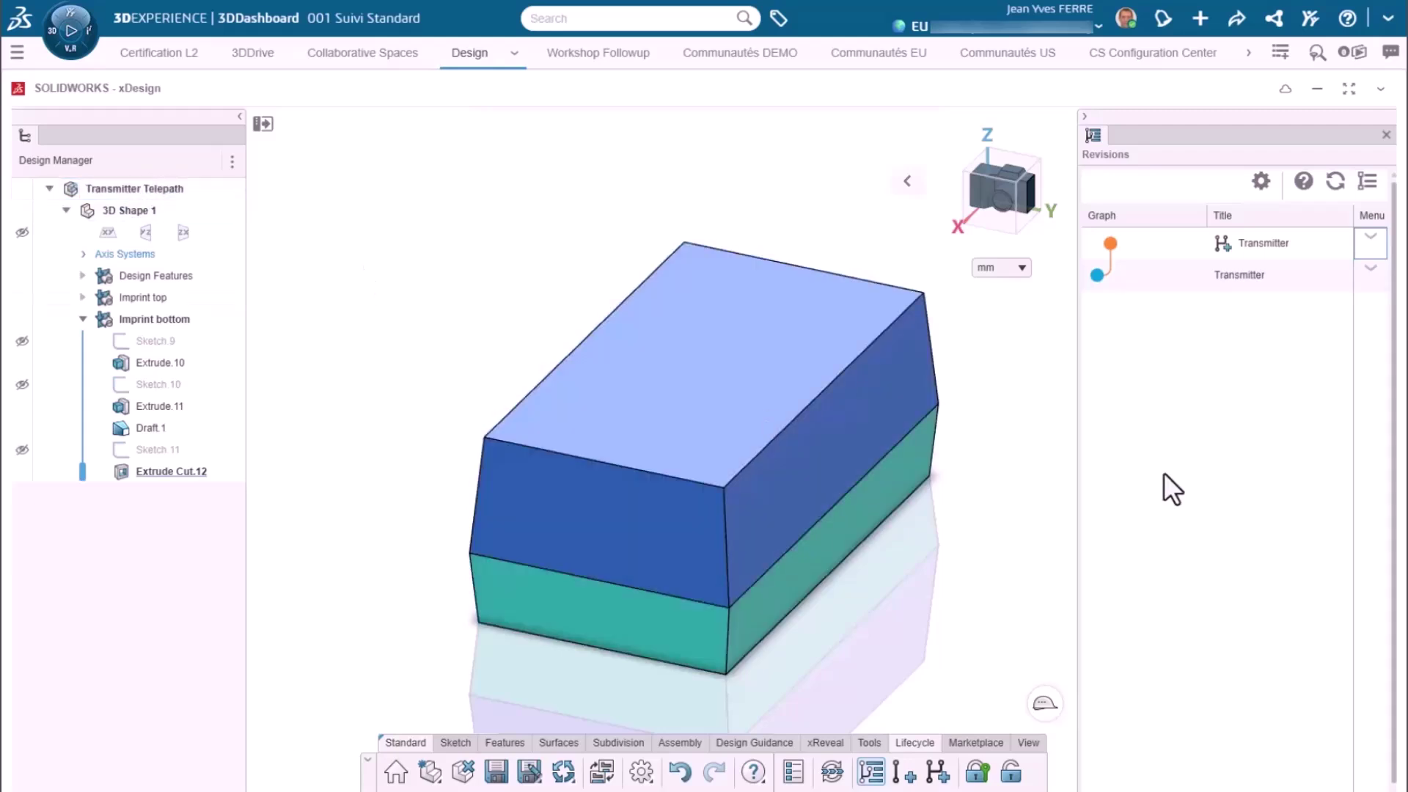
left_click(496, 772)
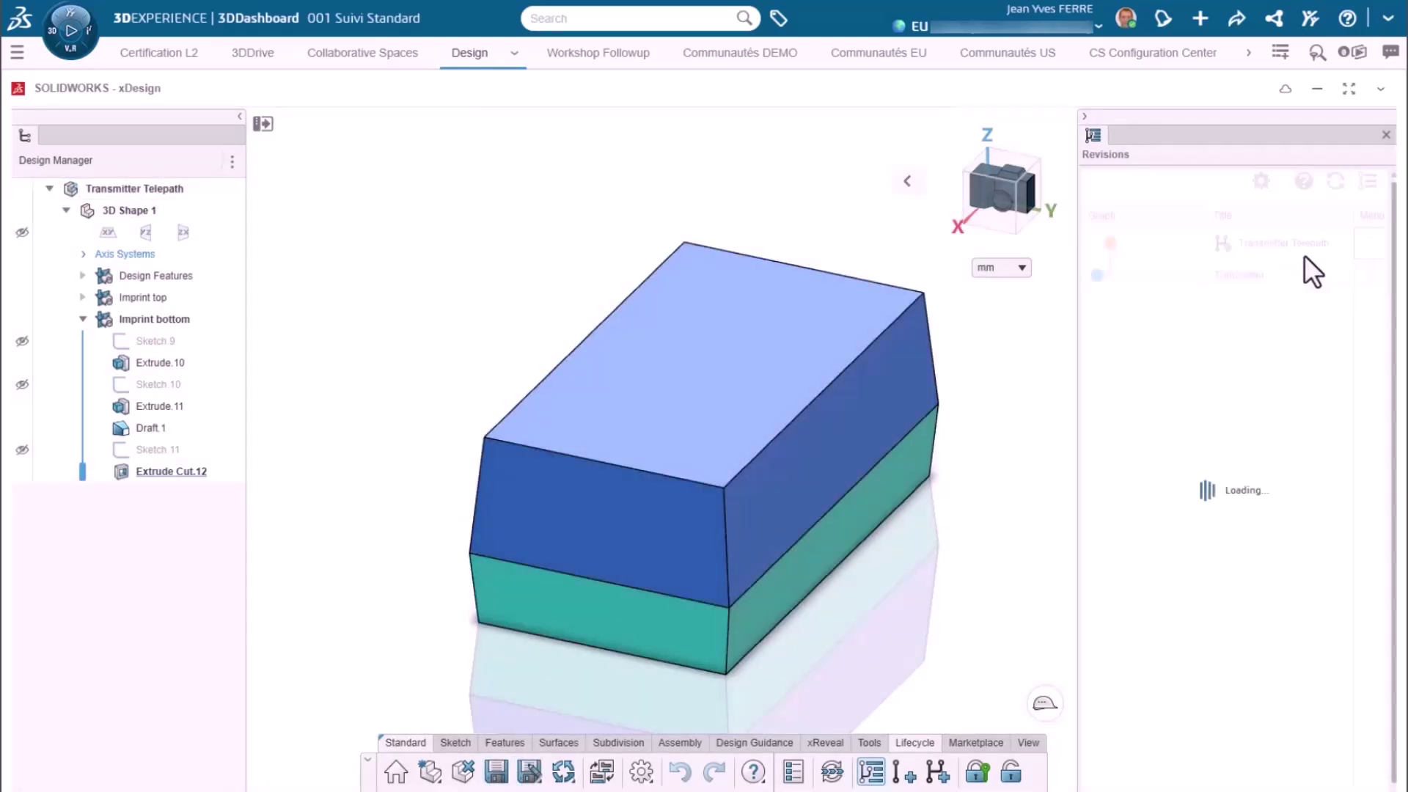
left_click(1386, 134)
- Hide the Imprint bottom and Imprint top bodies and show the Design Features body
middle_click_drag(949, 340, 704, 429)
left_click(22, 319)
left_click(22, 298)
left_click(22, 276)
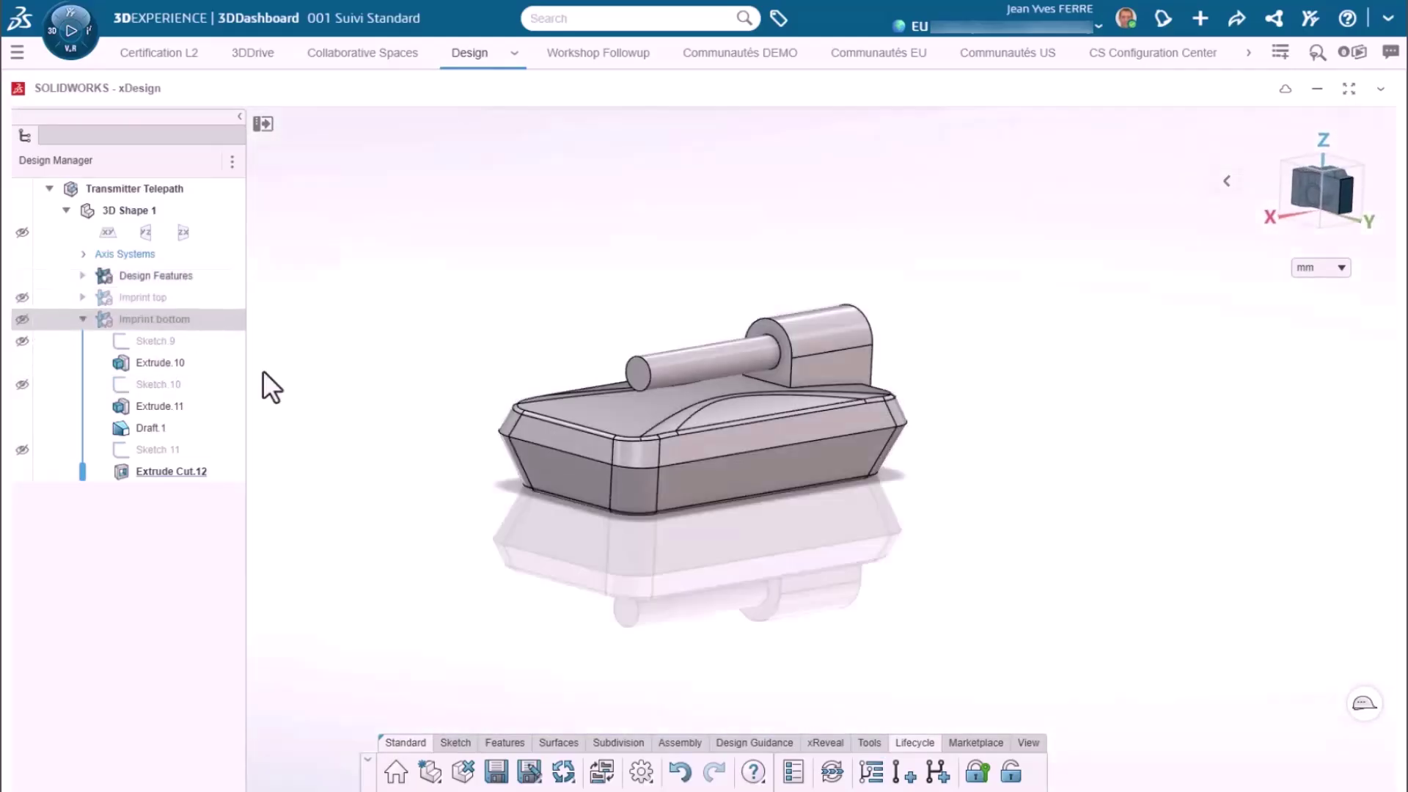
- Make Design Features the active body and roll its history back to just after Extrude.1
middle_click_drag(575, 390, 578, 419)
scroll(578, 419, "up", 3)
left_click(83, 276)
left_click(109, 268)
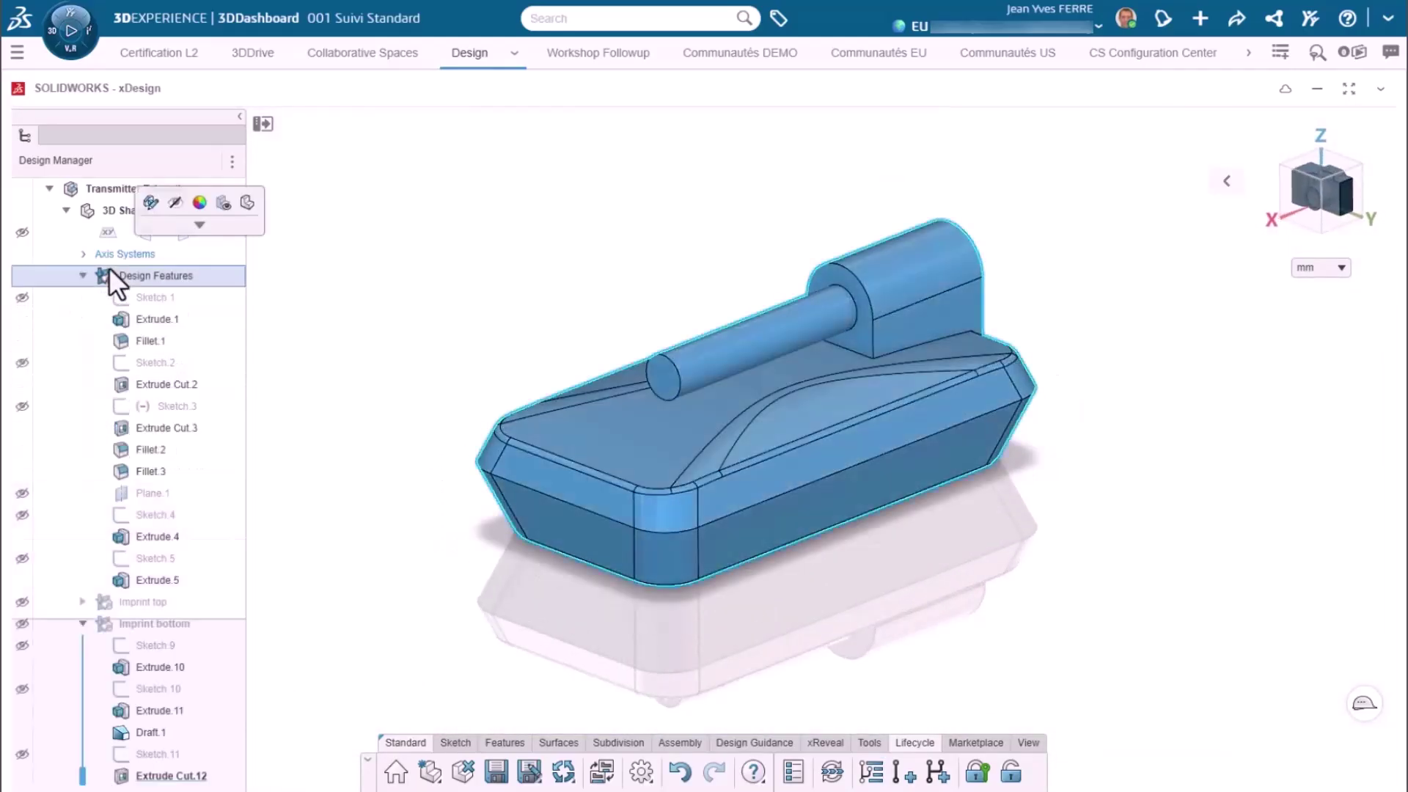
left_click(82, 624)
left_click(148, 297)
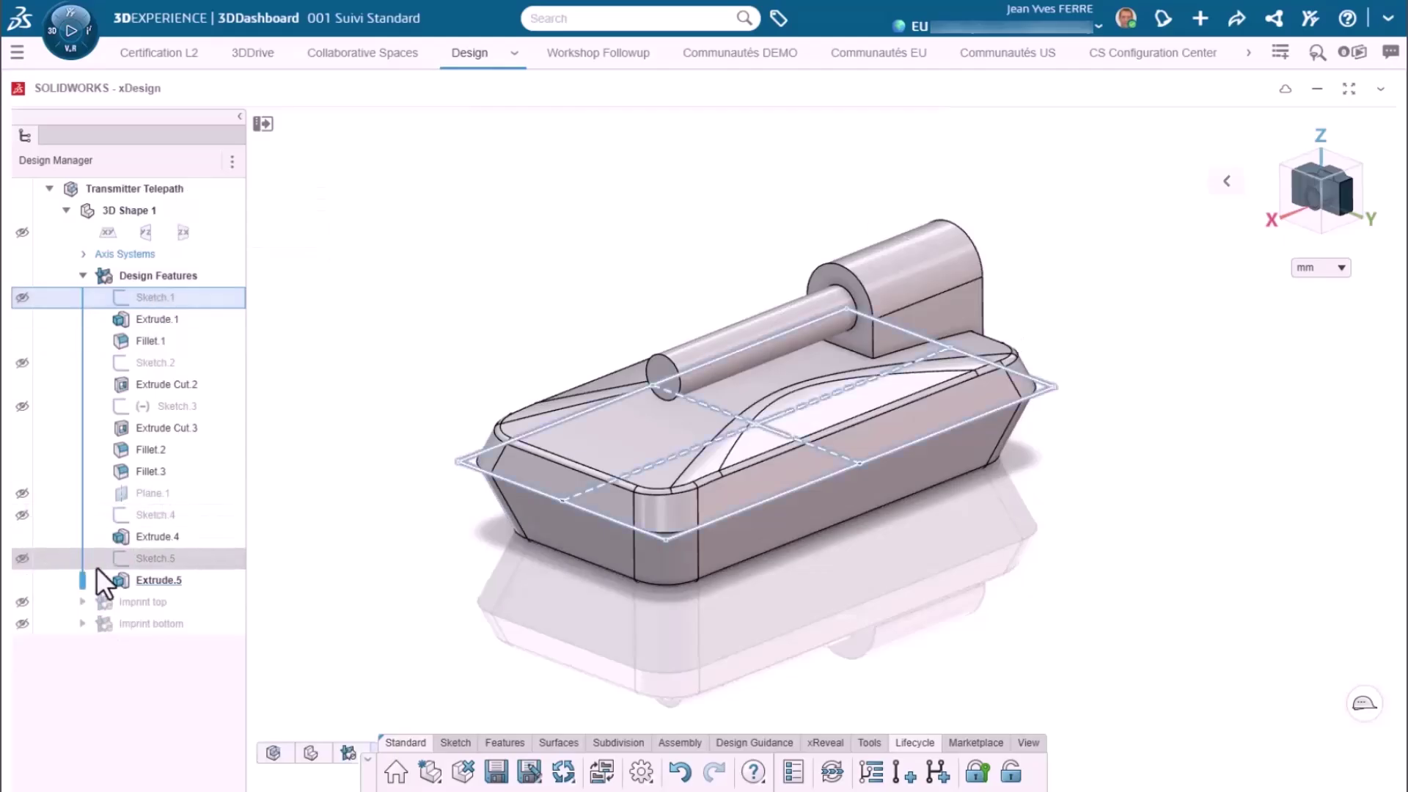
left_click_drag(95, 566, 78, 319)
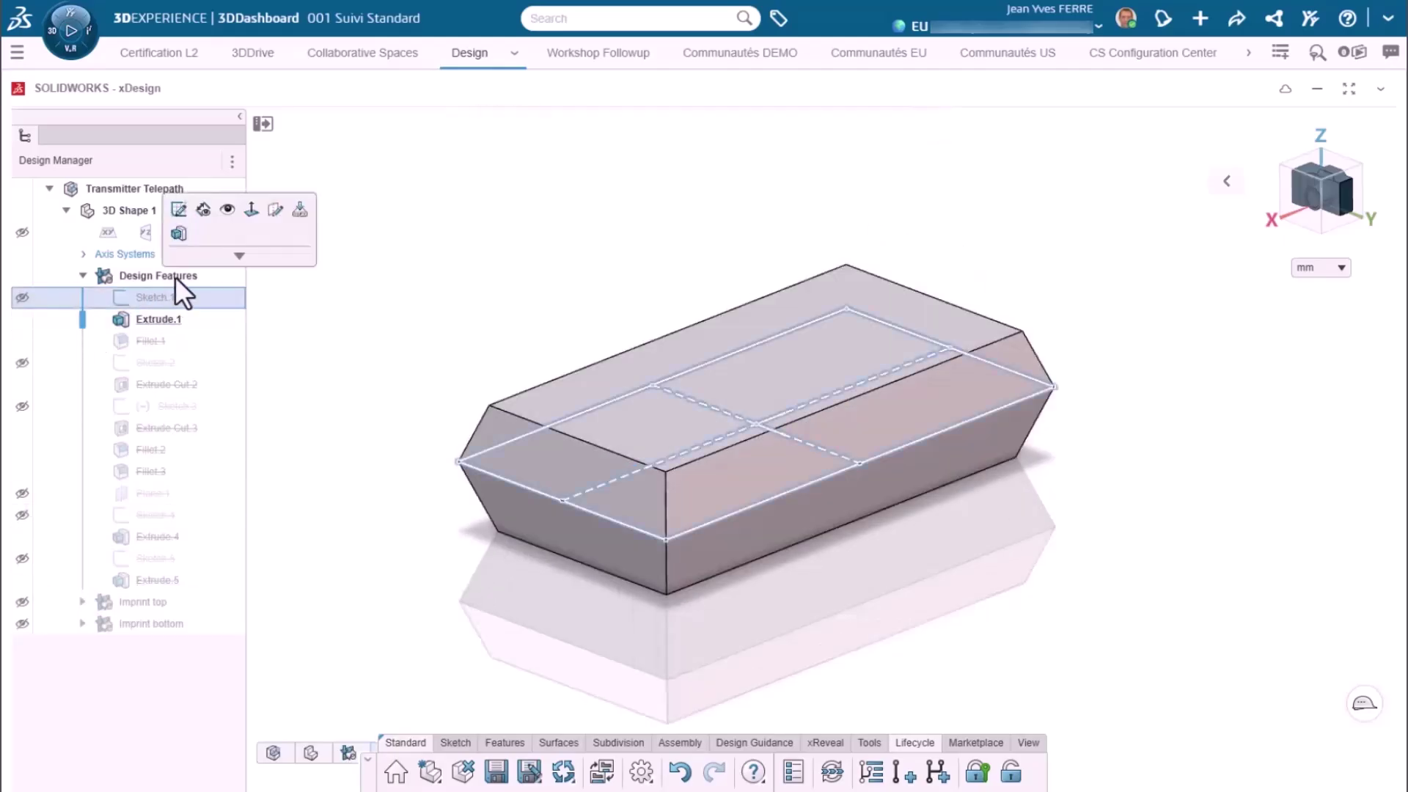
- Edit Sketch.1 to set the rectangle's length to 74 mm and its width to 36 mm
left_click(179, 209)
scroll(912, 601, "down", 4)
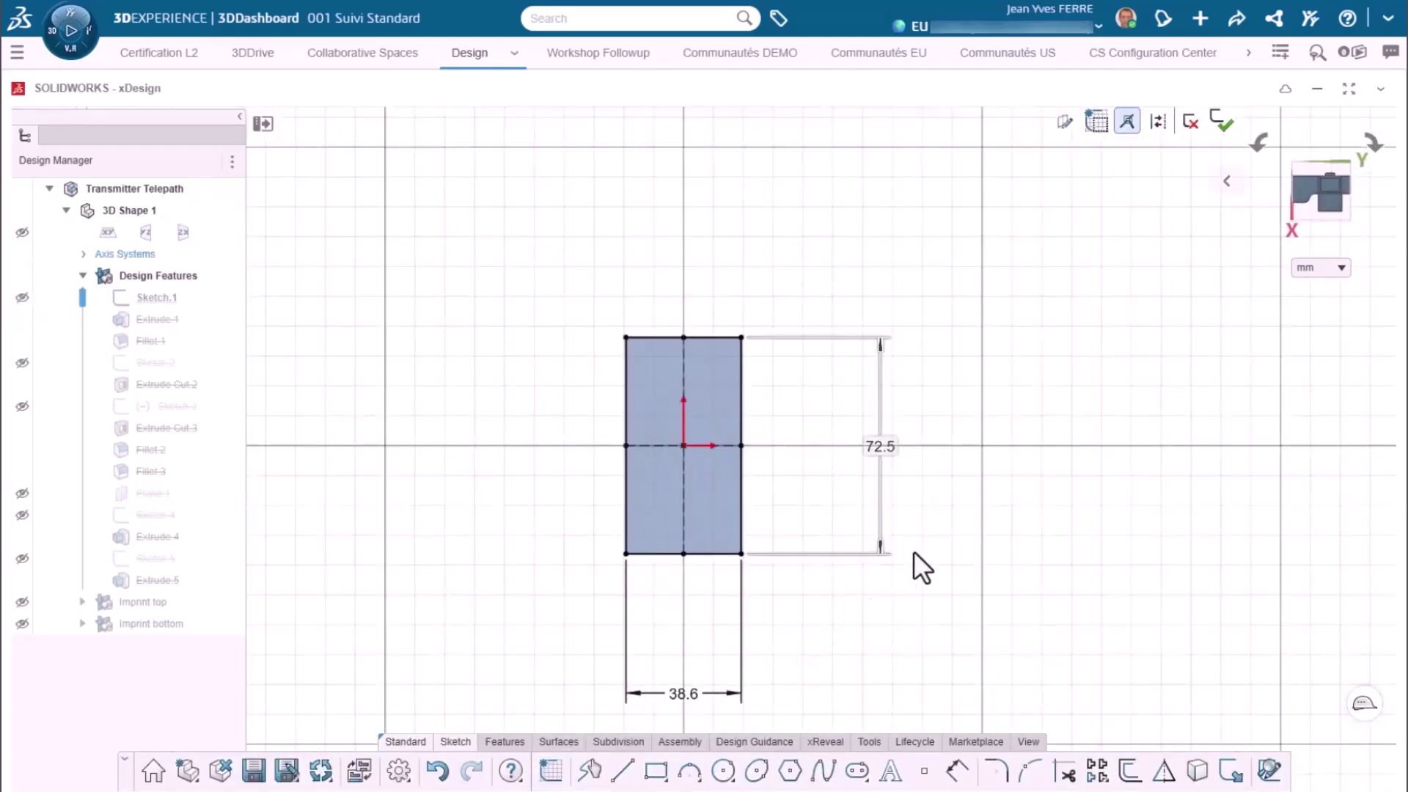
double_click(881, 447)
scroll(887, 444, "up", 3)
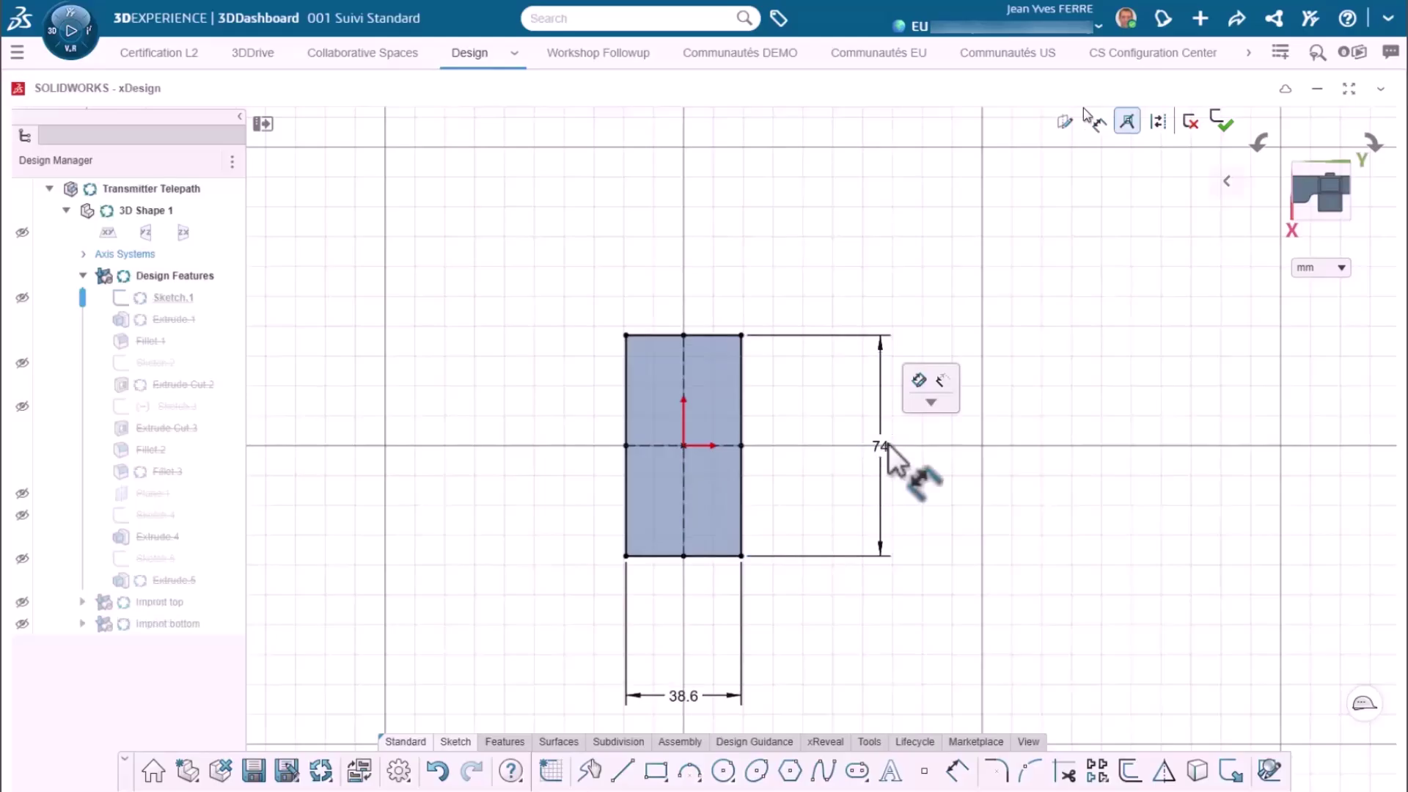
double_click(680, 695)
type("36")
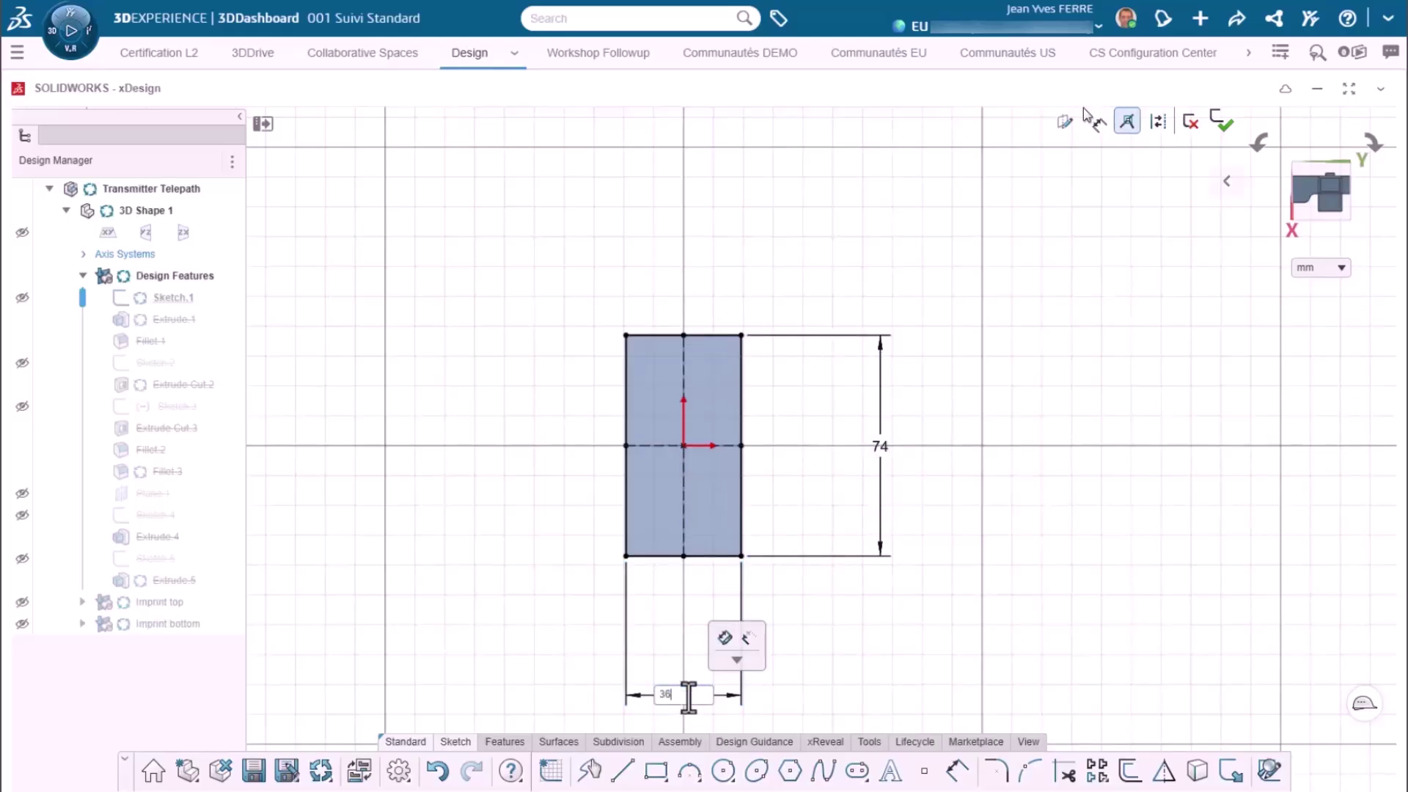
key("Return")
left_click(1222, 122)
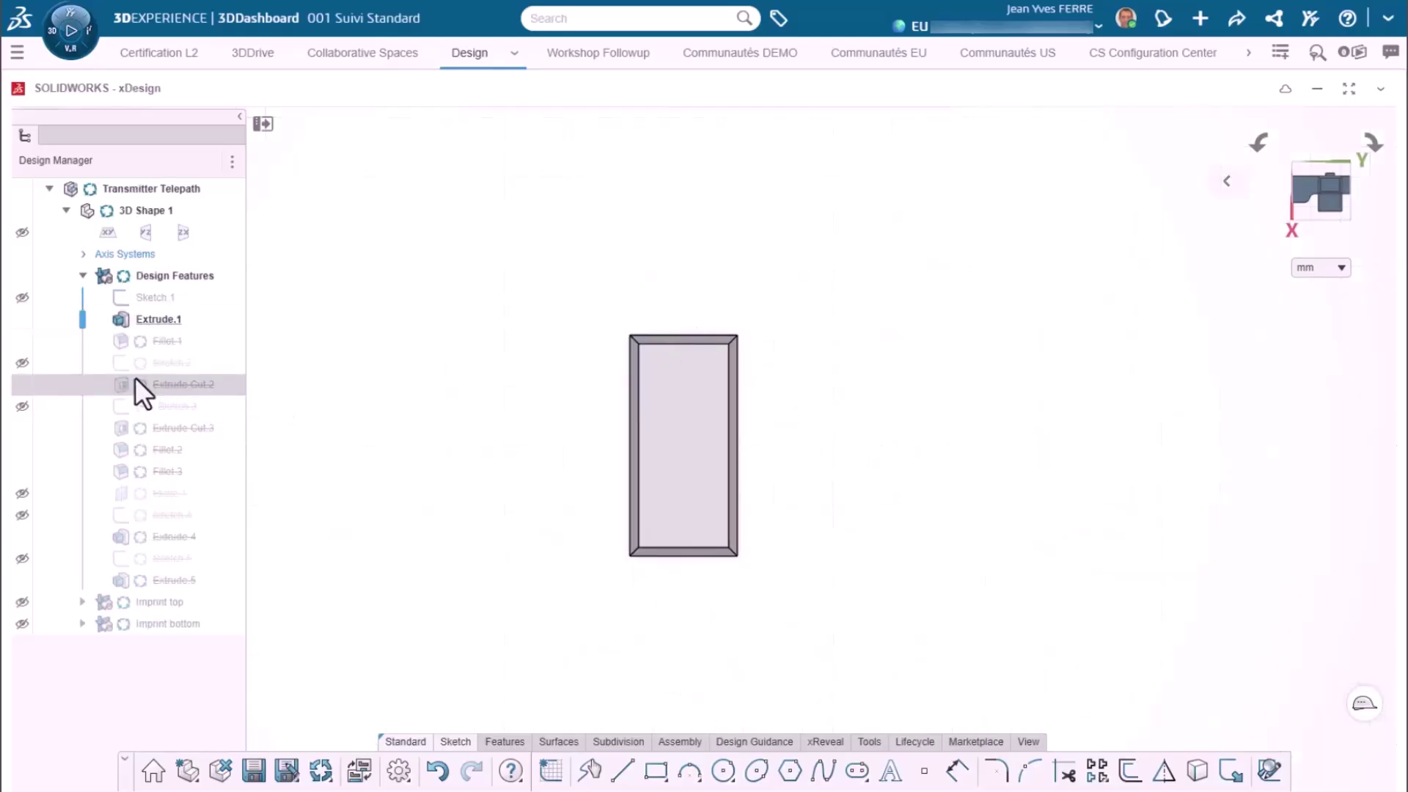
- Edit Extrude.1 to set the direction 1 distance to 8.5 mm and the draft to None
double_click(136, 319)
middle_click_drag(610, 484, 565, 391)
left_click(430, 392)
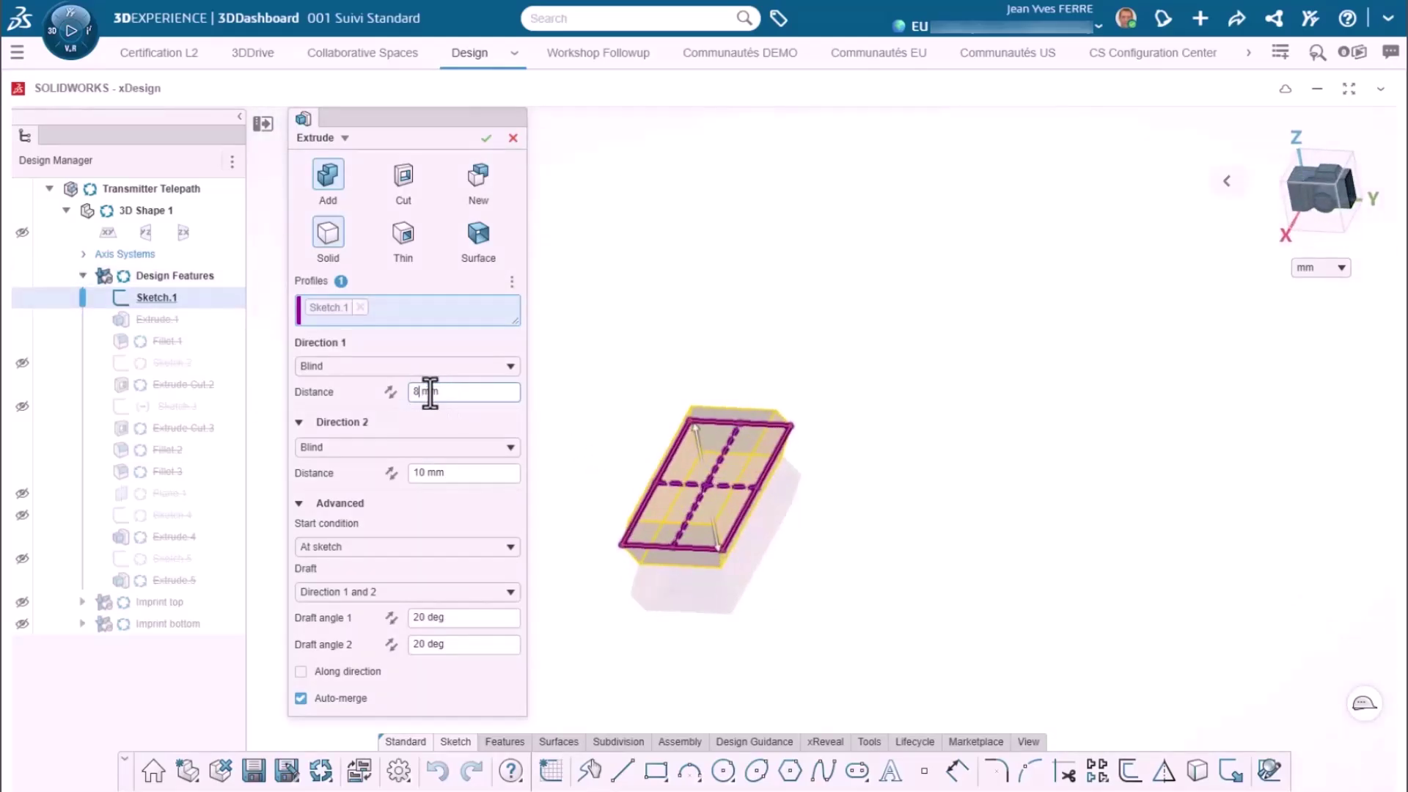
type(".5")
key("Return")
left_click(403, 592)
left_click(399, 612)
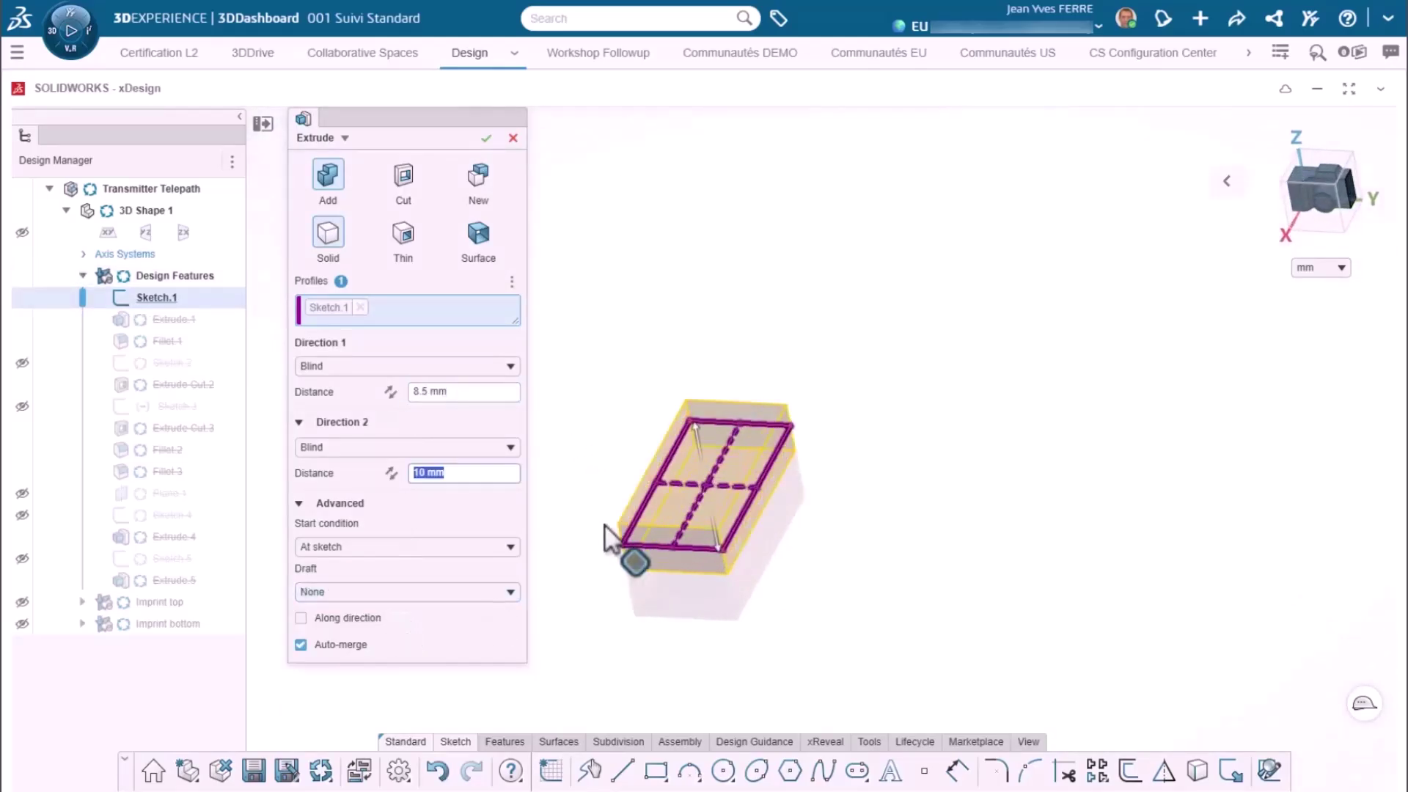
left_click(486, 138)
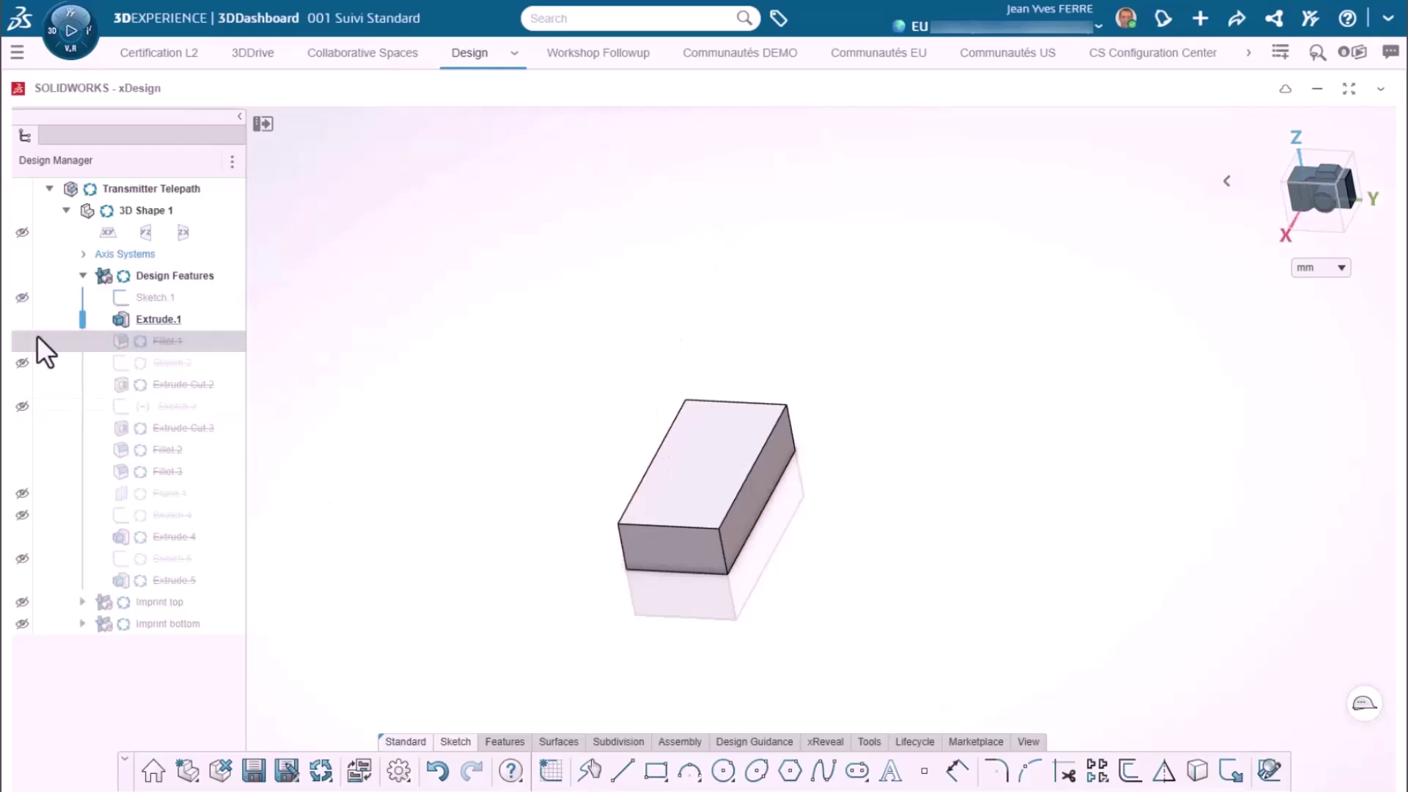
- Roll the history forward to Fillet.1 and delete that corner fillet
left_click_drag(83, 319, 81, 342)
left_click(172, 348)
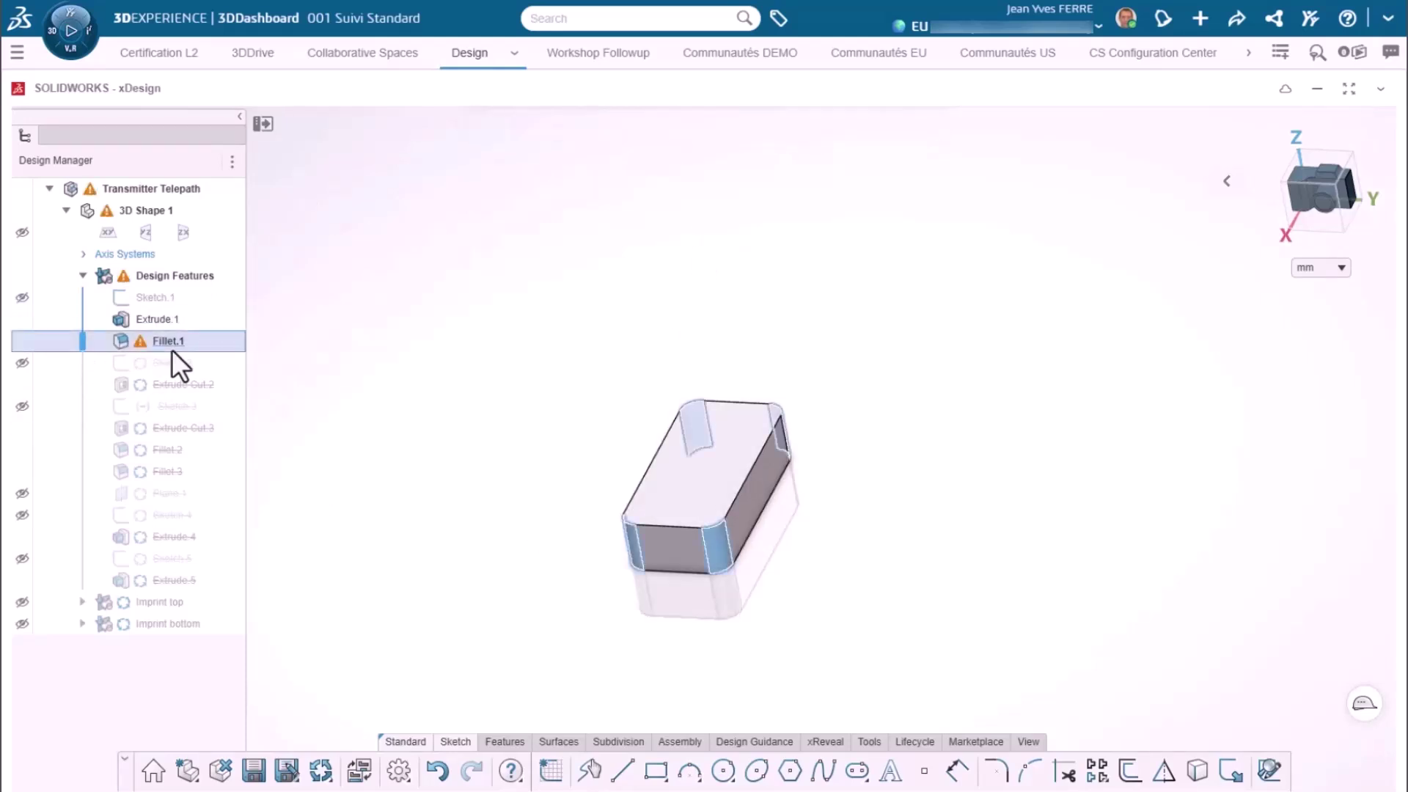
key("Delete")
left_click(635, 533)
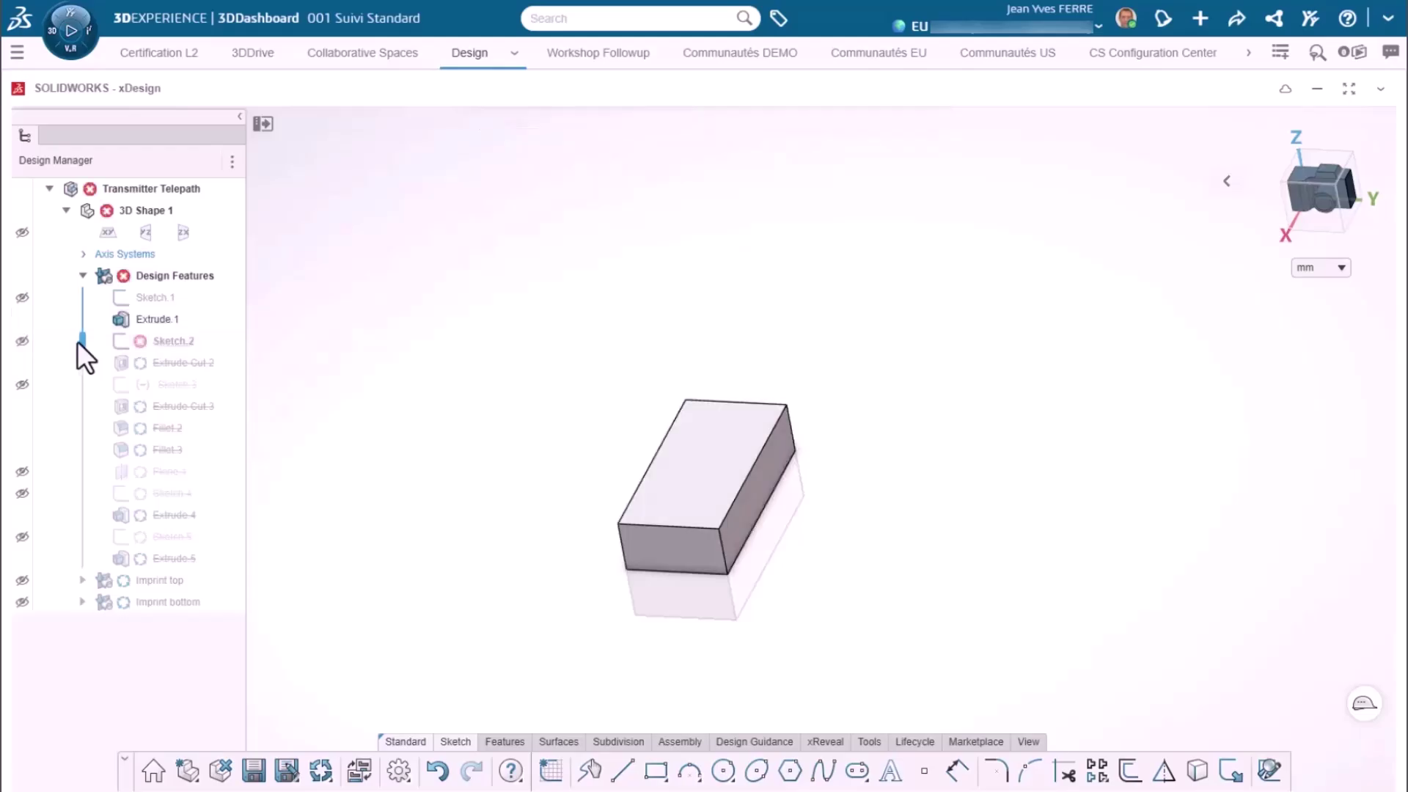
- Repair Sketch.2 by deleting the dangling constraint at the origin and constraining the horizontal construction line to the origin
double_click(173, 341)
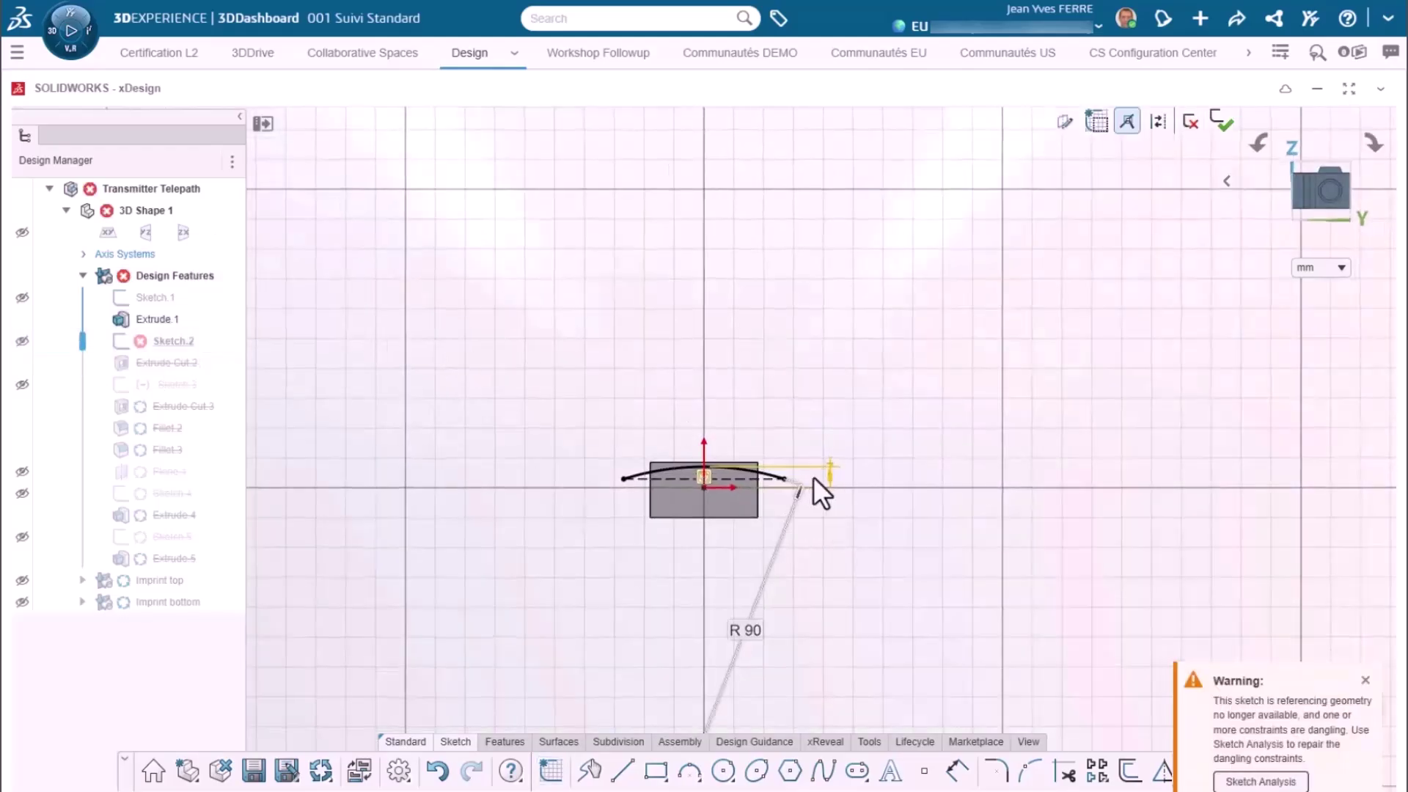
scroll(813, 477, "up", 5)
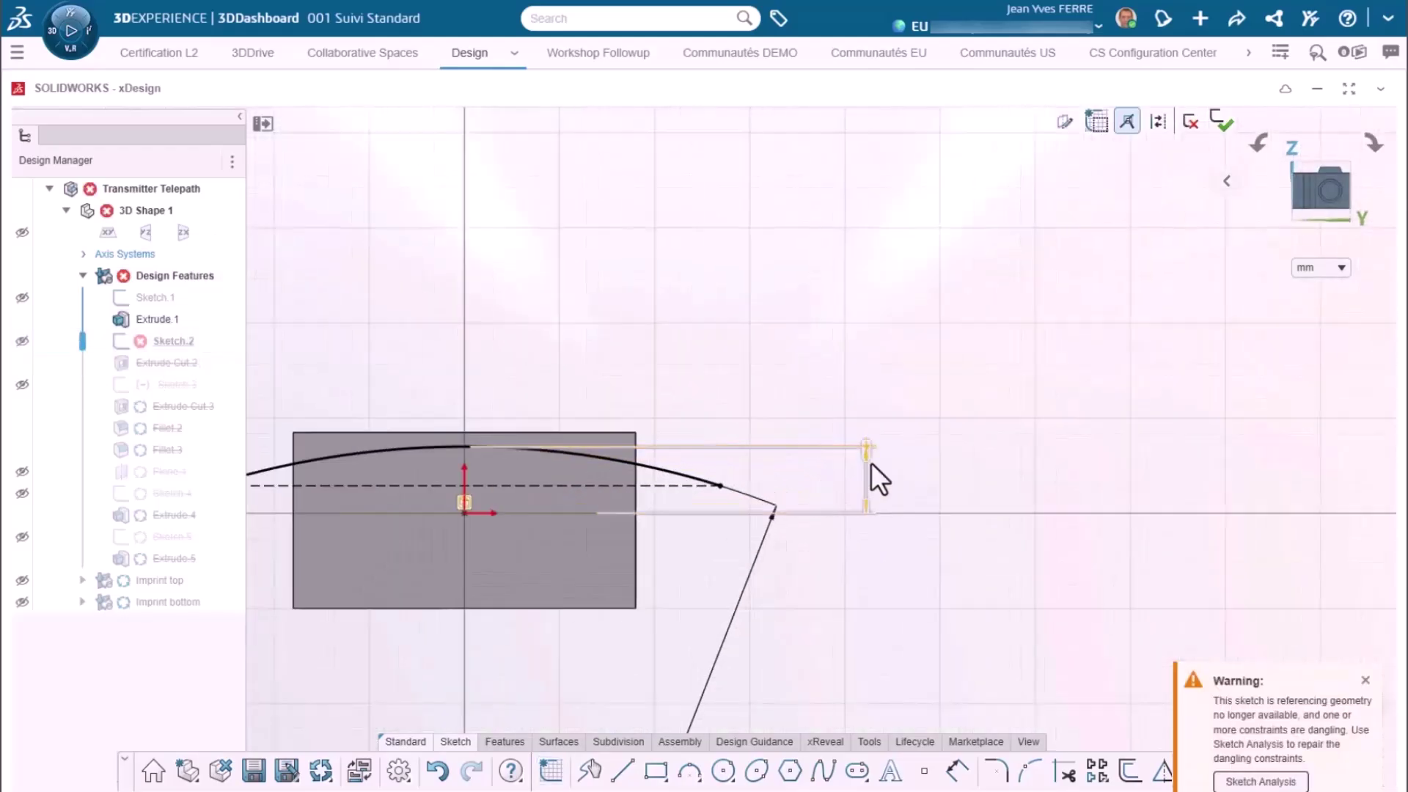
left_click(471, 502)
key("Delete")
left_click(570, 513)
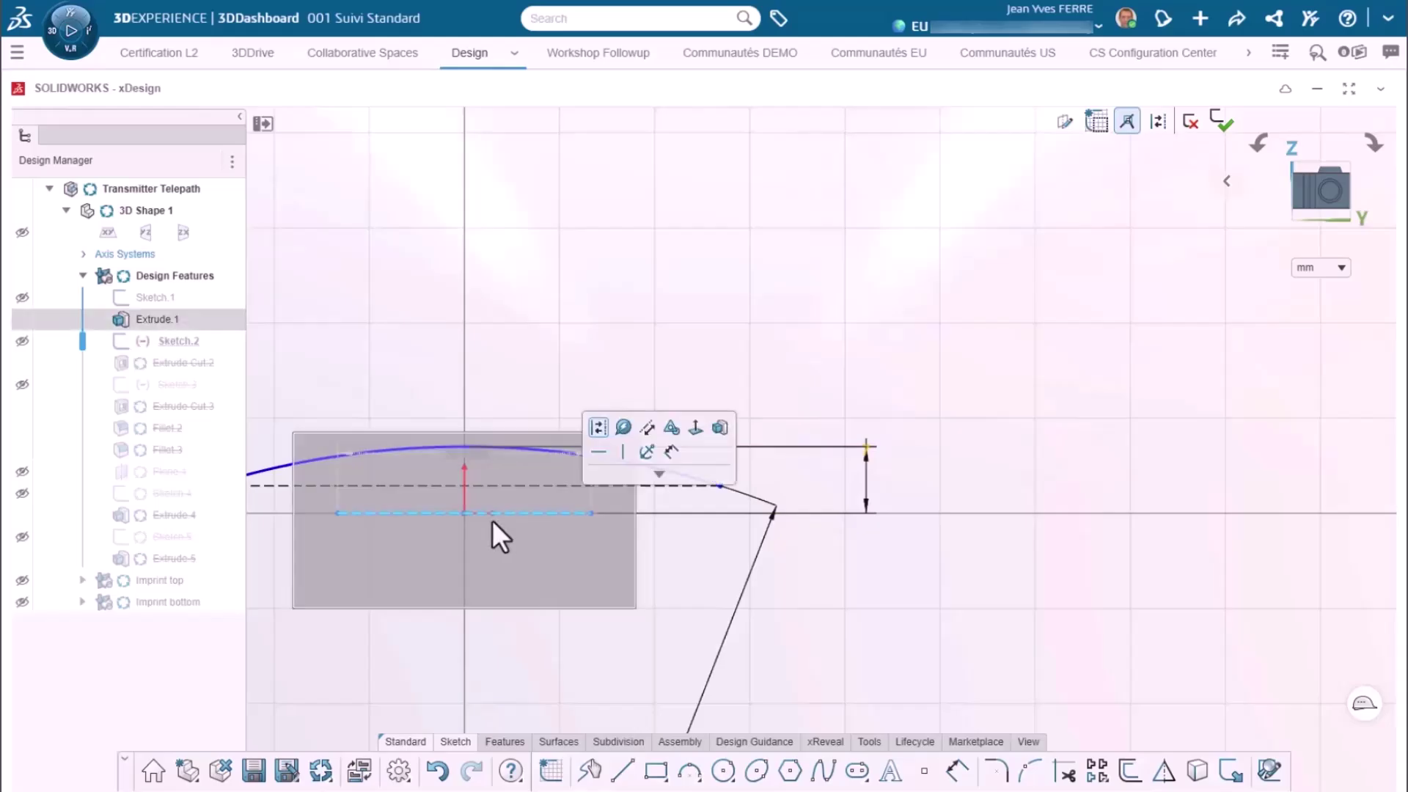
left_click(463, 511, "ctrl")
left_click(571, 440)
left_click(1221, 120)
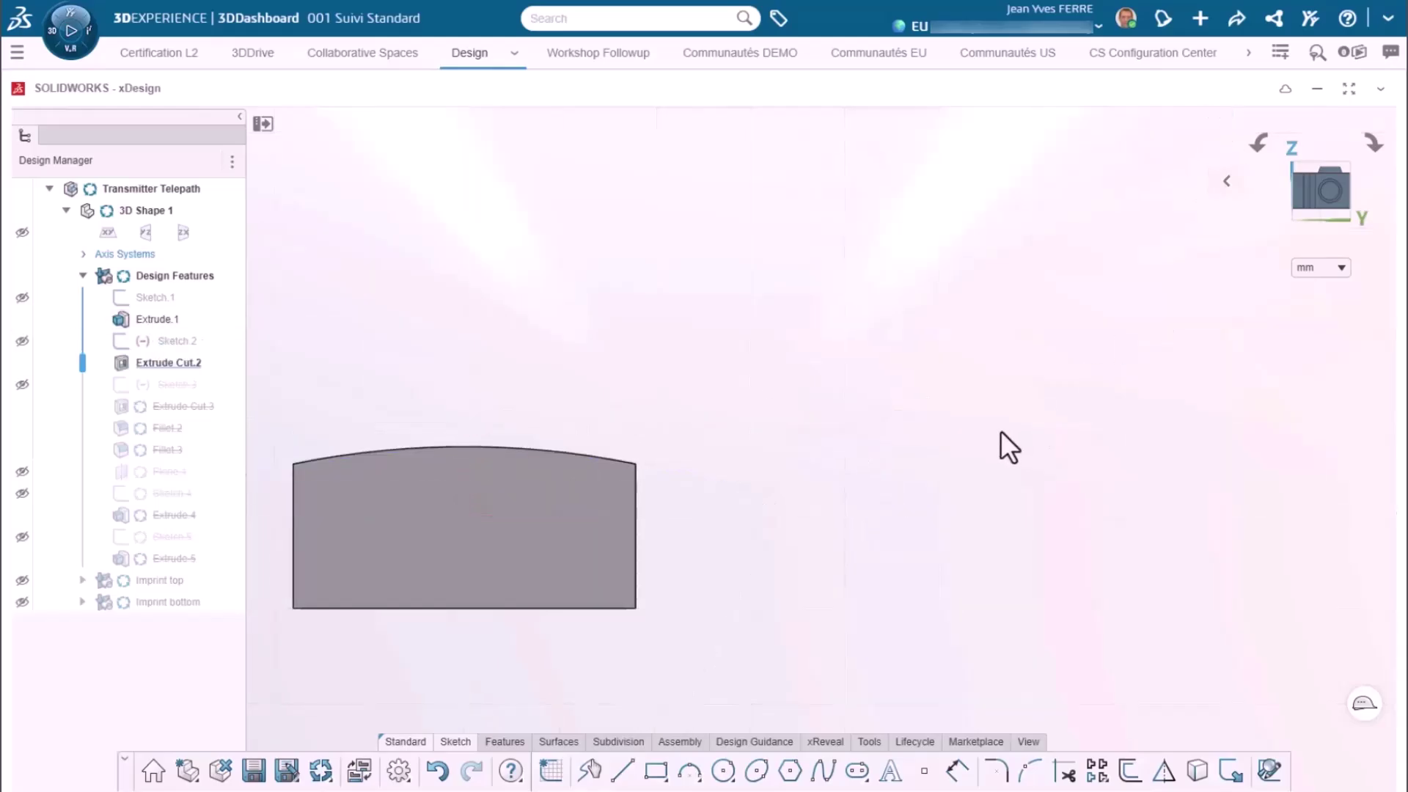
- Roll the history forward to Fillet.3 and edit that fillet, reselecting geometry on the block
left_click_drag(83, 363, 83, 450)
middle_click_drag(575, 503, 631, 499)
left_click(158, 447)
left_click(200, 286)
left_click(619, 511)
left_click(486, 137)
- Redefine Plane.1 by replacing its yz plane reference with the block's end face at an offset of 0 mm
left_click_drag(82, 451, 78, 473)
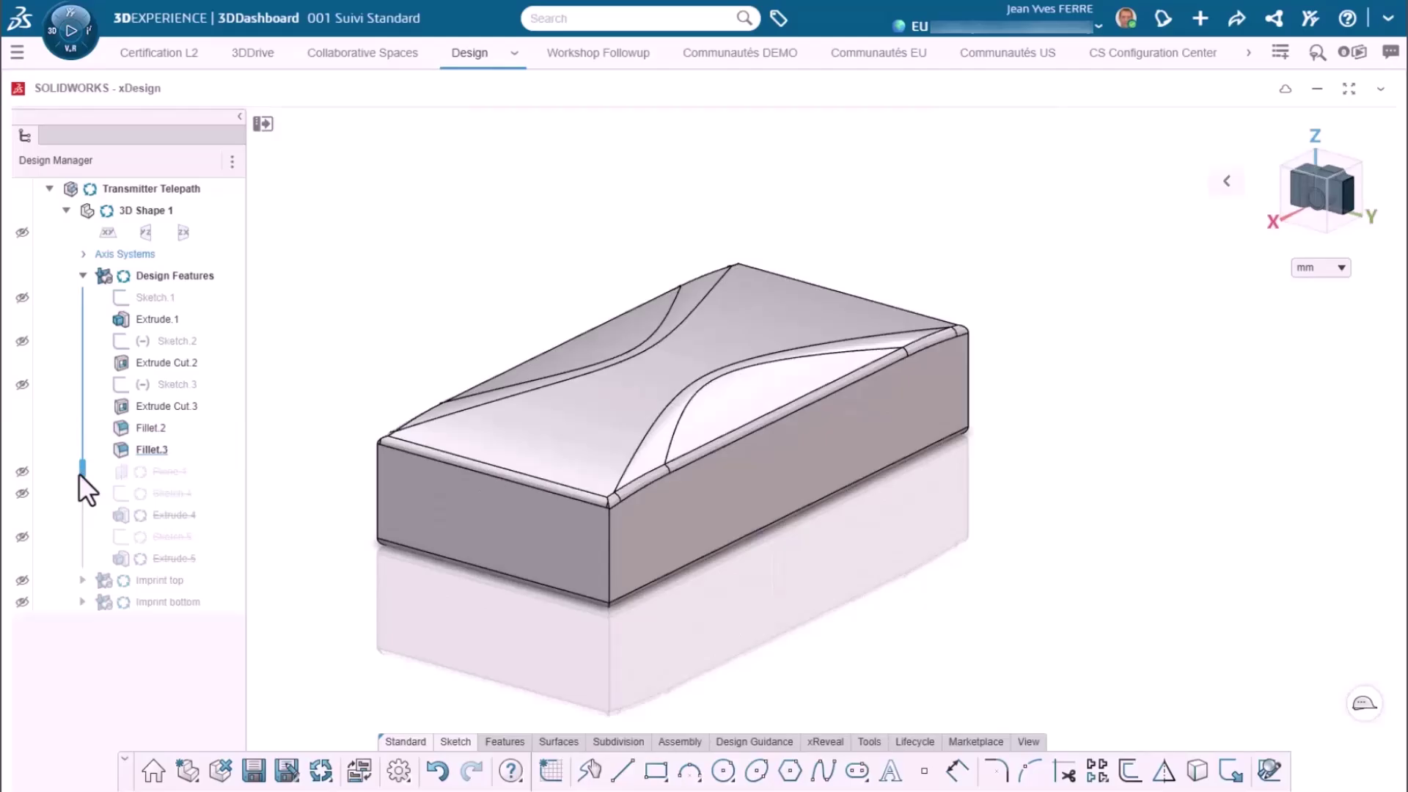
left_click(132, 474)
left_click(197, 406)
middle_click_drag(890, 575, 1056, 451)
left_click(459, 191)
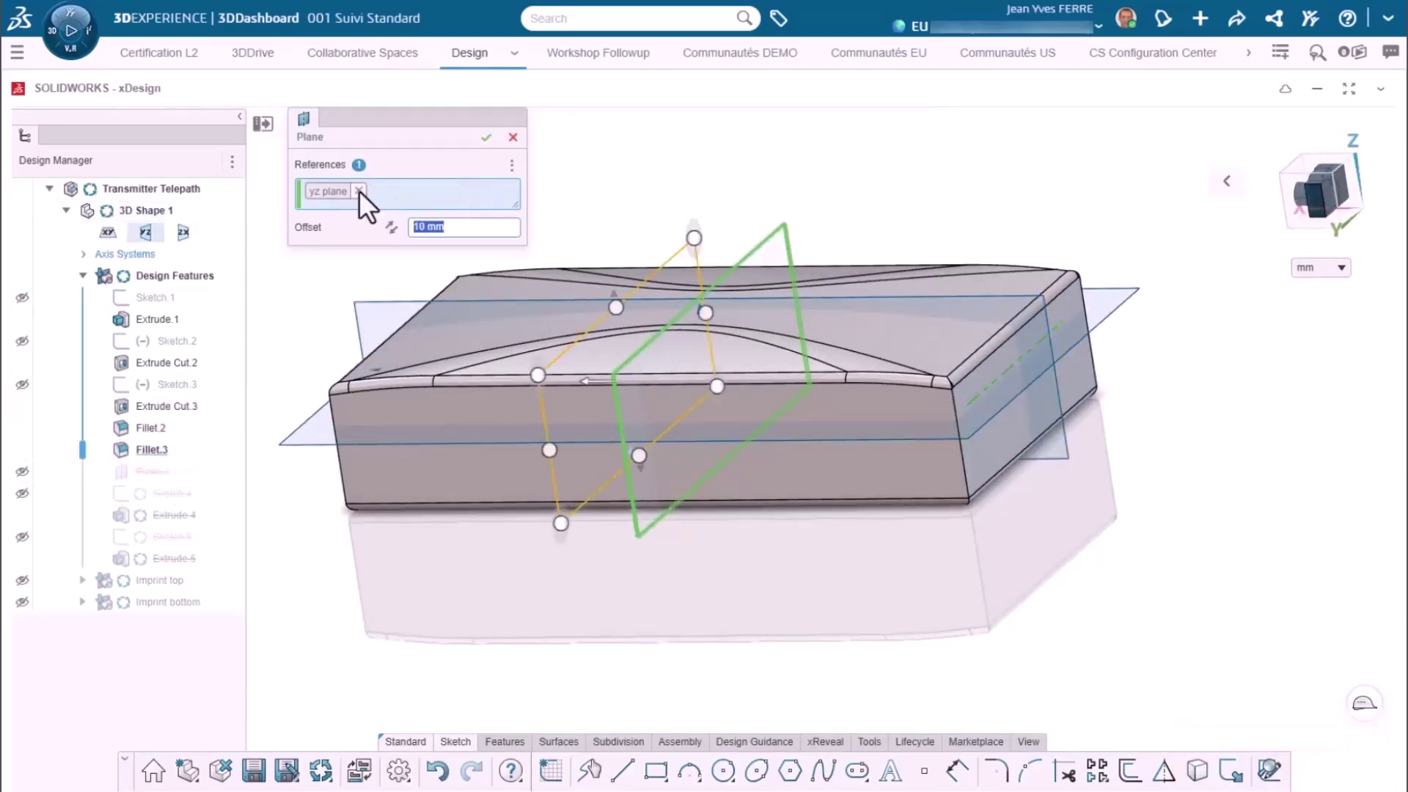
left_click(359, 191)
left_click(985, 436)
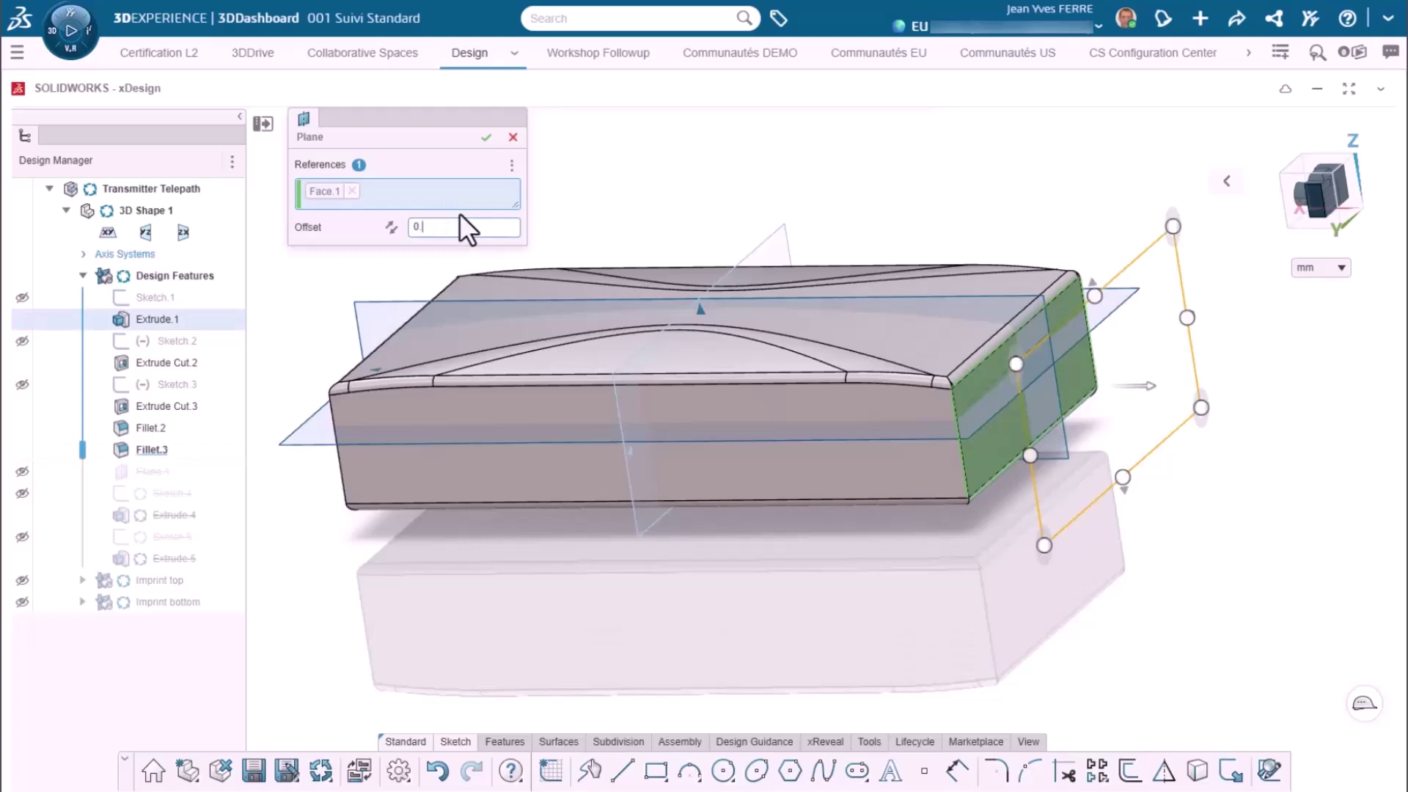
left_click(485, 137)
middle_click_drag(798, 609, 872, 598)
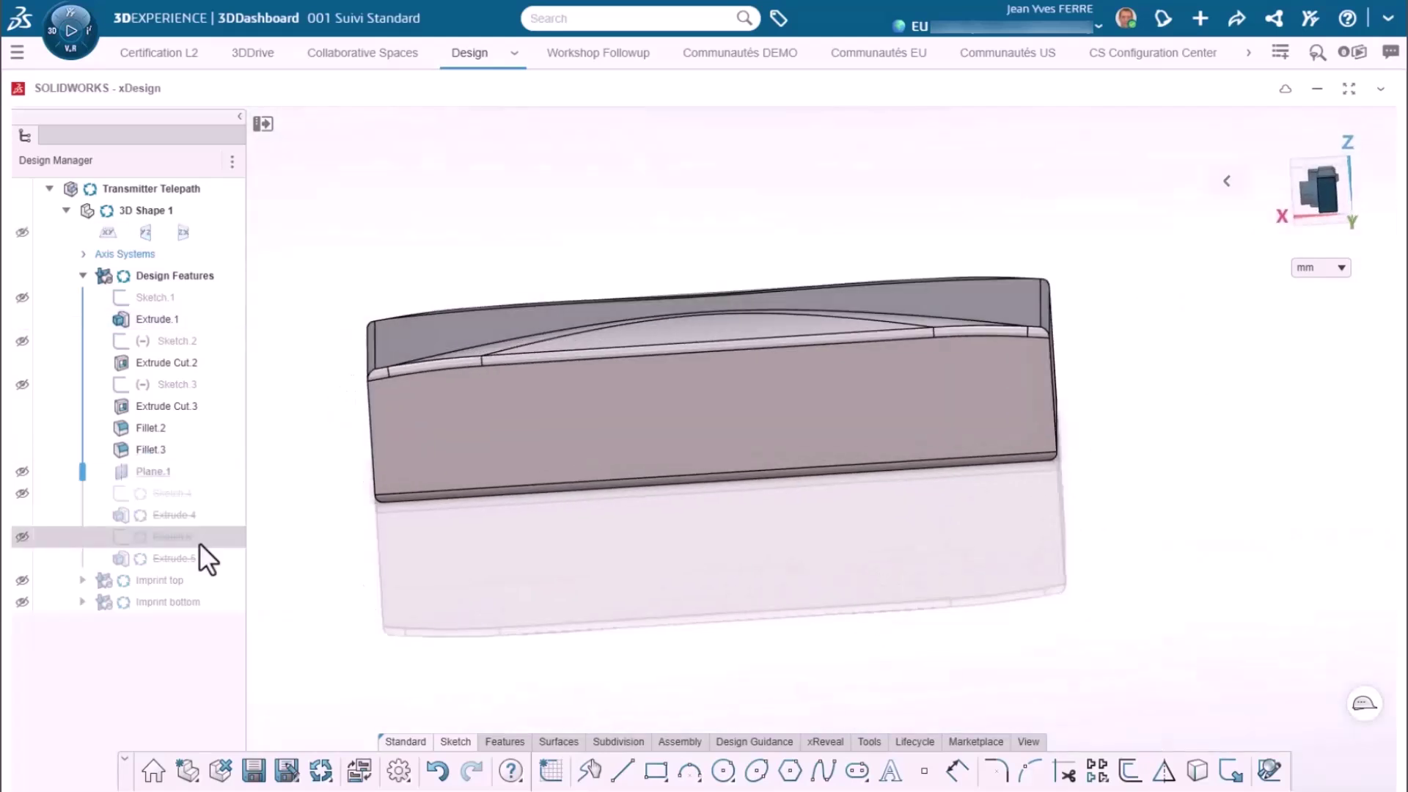
- In Sketch.4, delete the dangling constraint on the lower reference line and make that line collinear with the block's bottom edge
left_click(83, 502)
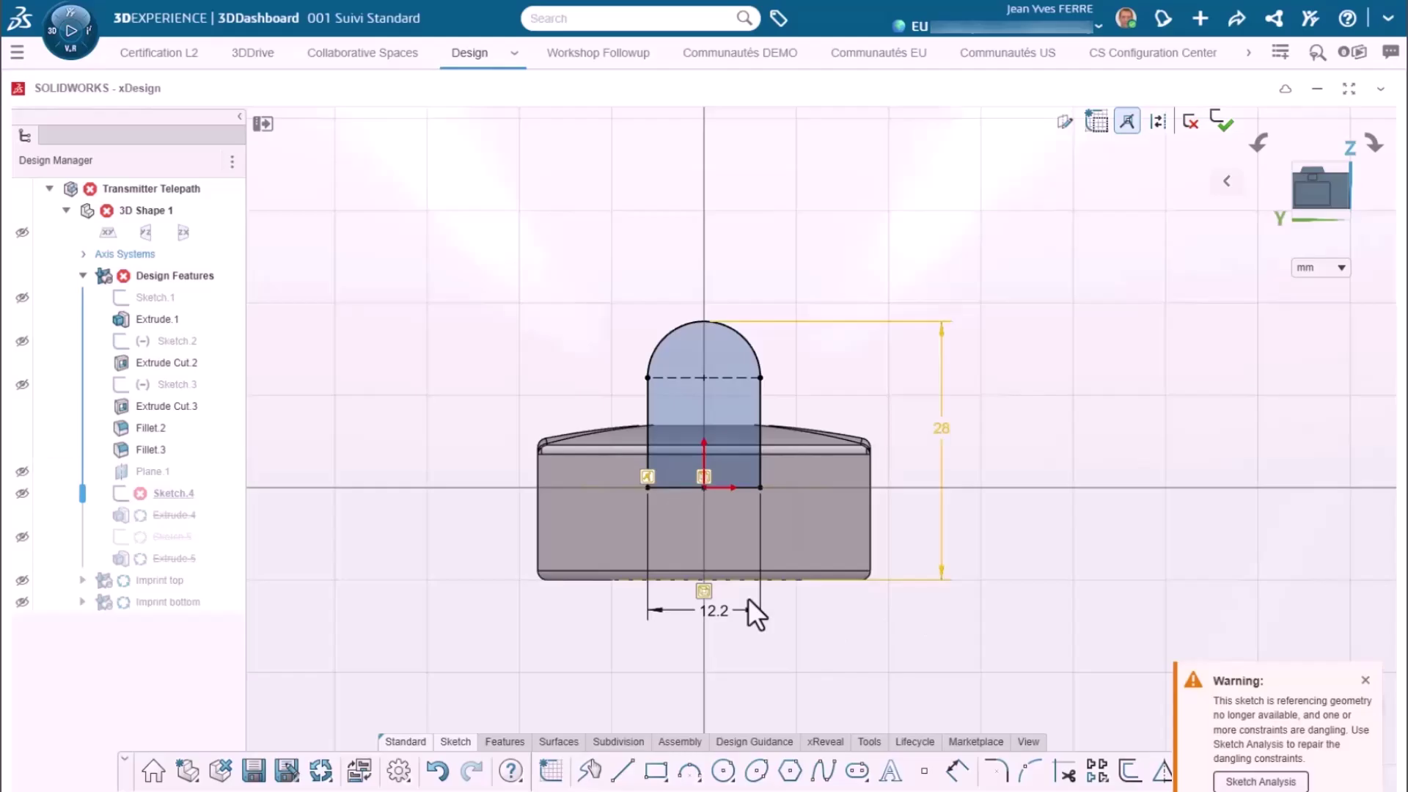
left_click(702, 591)
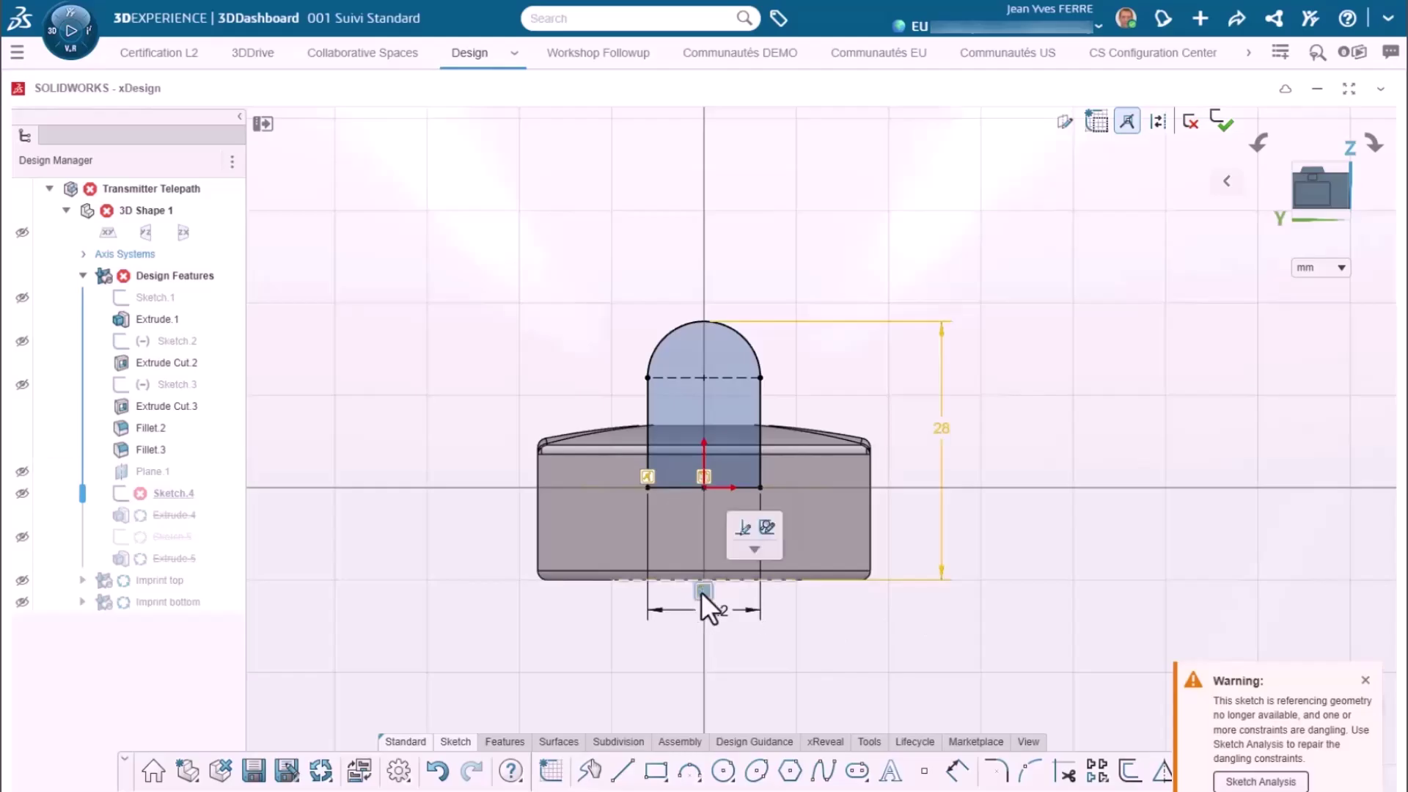
left_click(1366, 681)
scroll(707, 605, "up", 5)
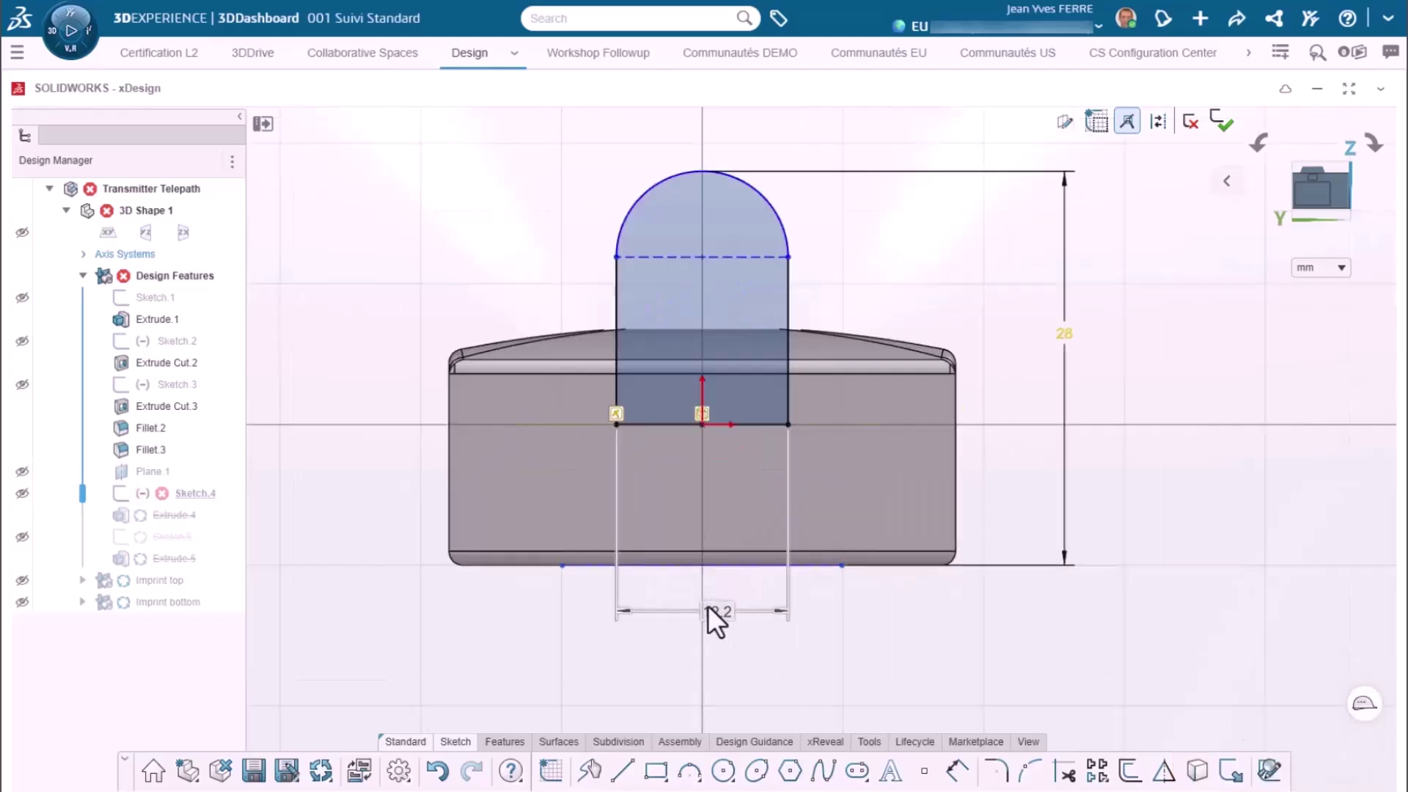
left_click(746, 551)
left_click(429, 552, "ctrl")
left_click(474, 487)
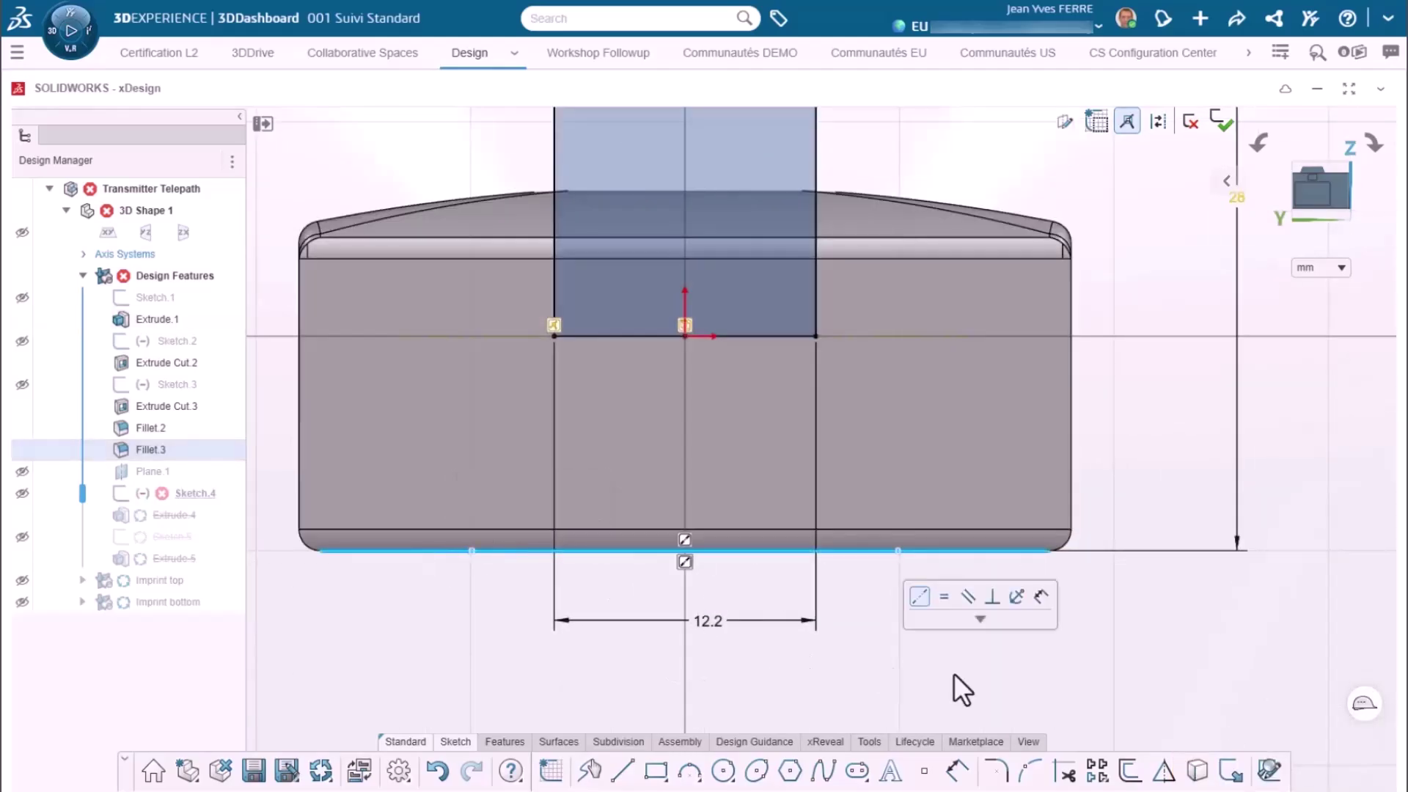
- Delete the remaining dangling constraint at the origin in Sketch.4 and finish the sketch
left_click(954, 672)
scroll(754, 526, "down", 2)
scroll(692, 389, "up", 2)
left_click(550, 343)
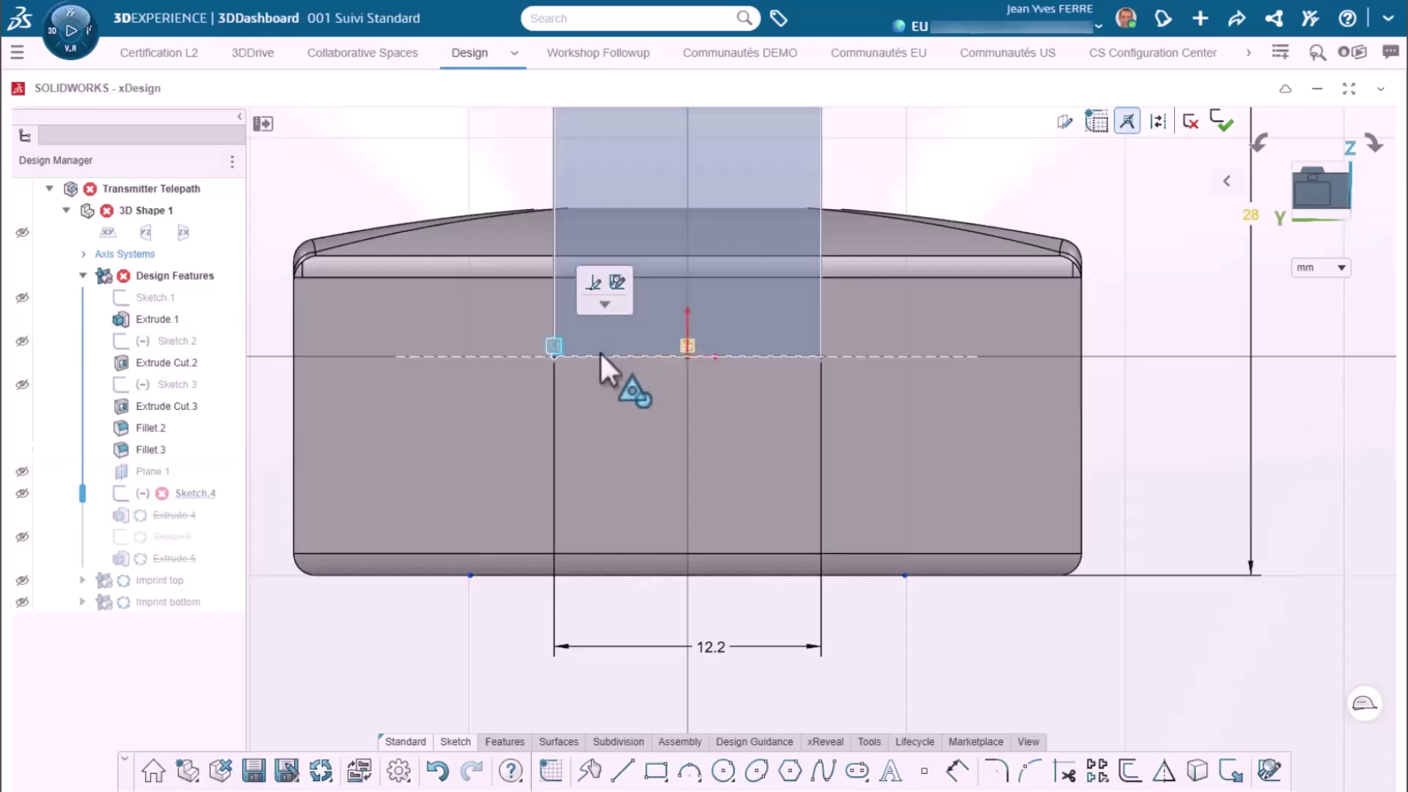
left_click(600, 352)
left_click(686, 348)
key("Delete")
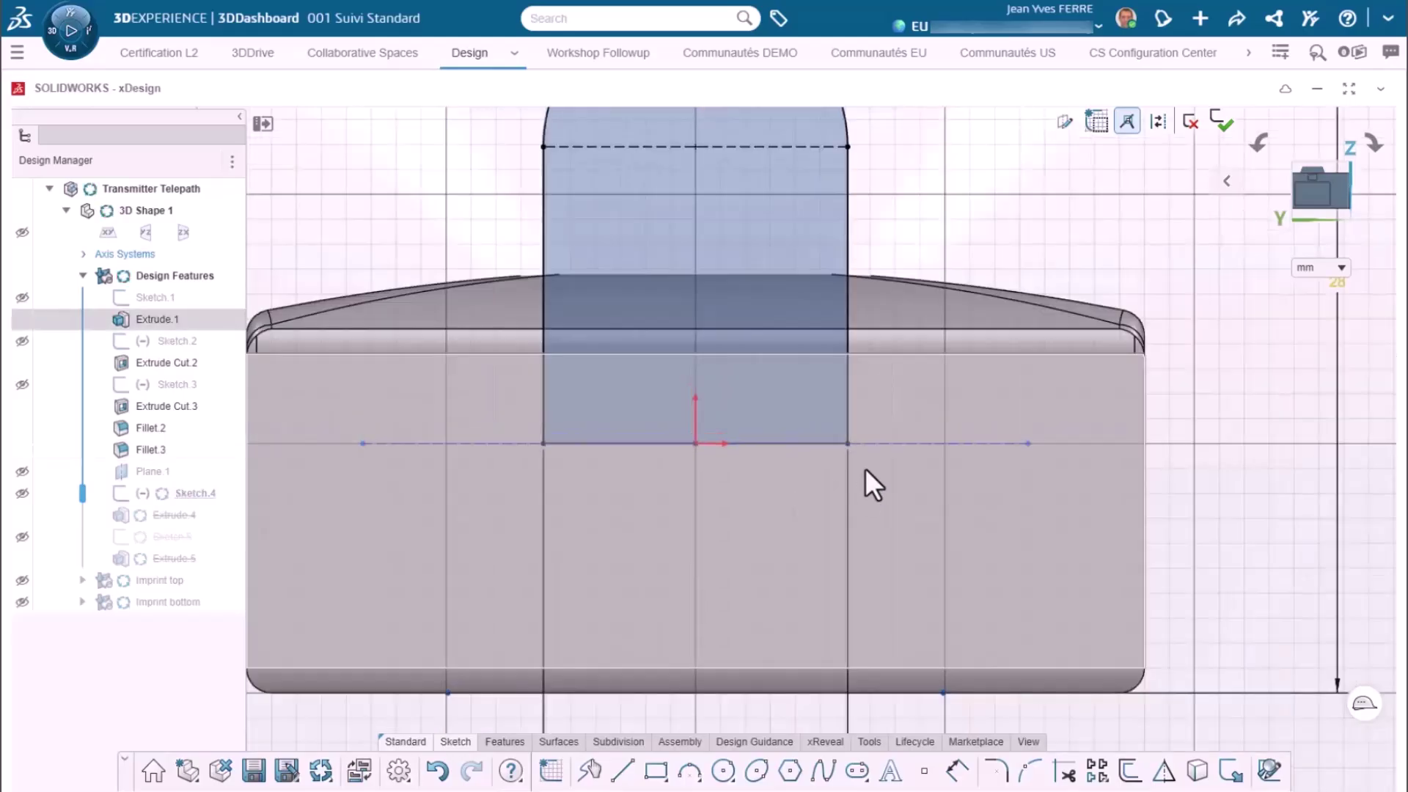
left_click(896, 443)
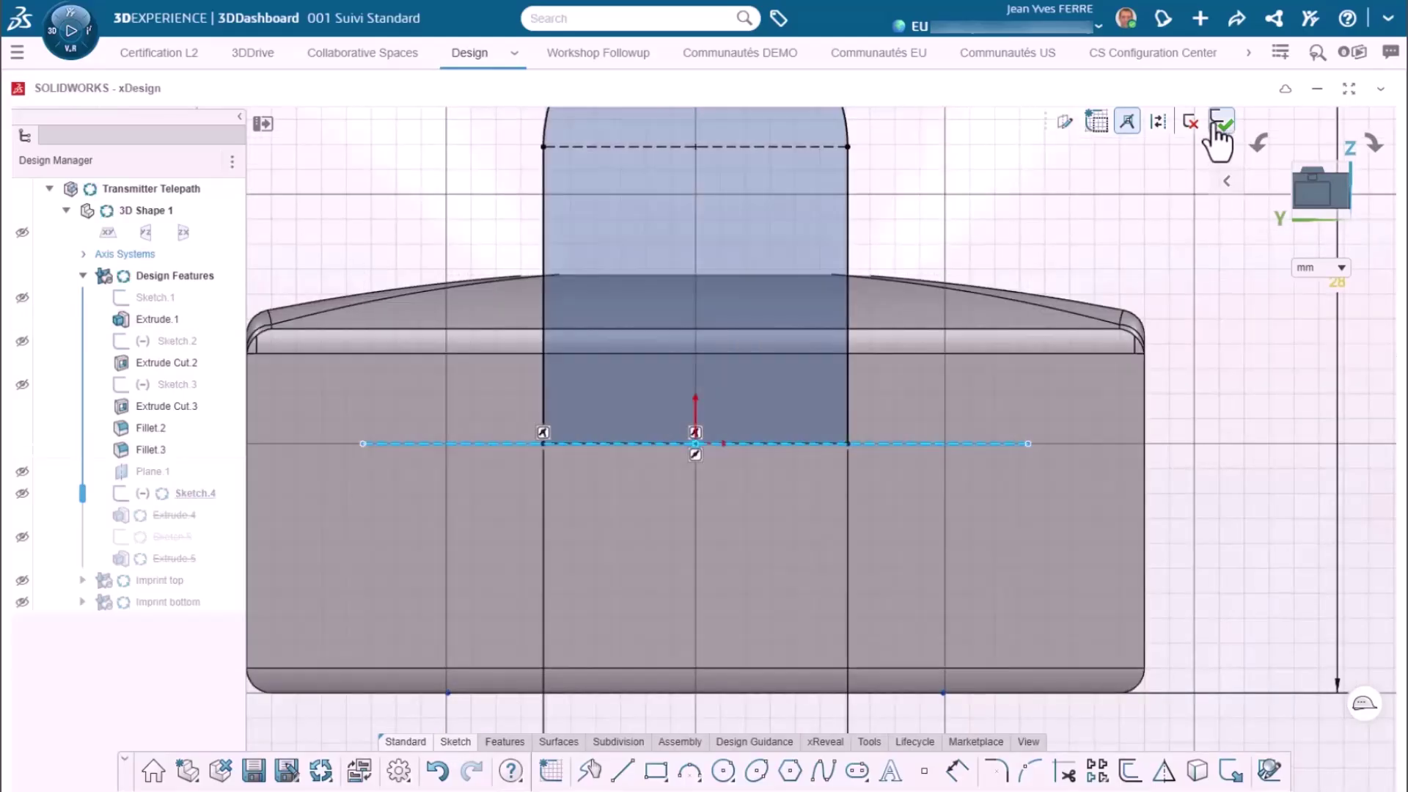
left_click(1219, 123)
- Roll the history forward to Extrude.4 and reverse that feature's extrusion direction so it runs over the block
scroll(828, 429, "down", 3)
left_click_drag(82, 495, 83, 518)
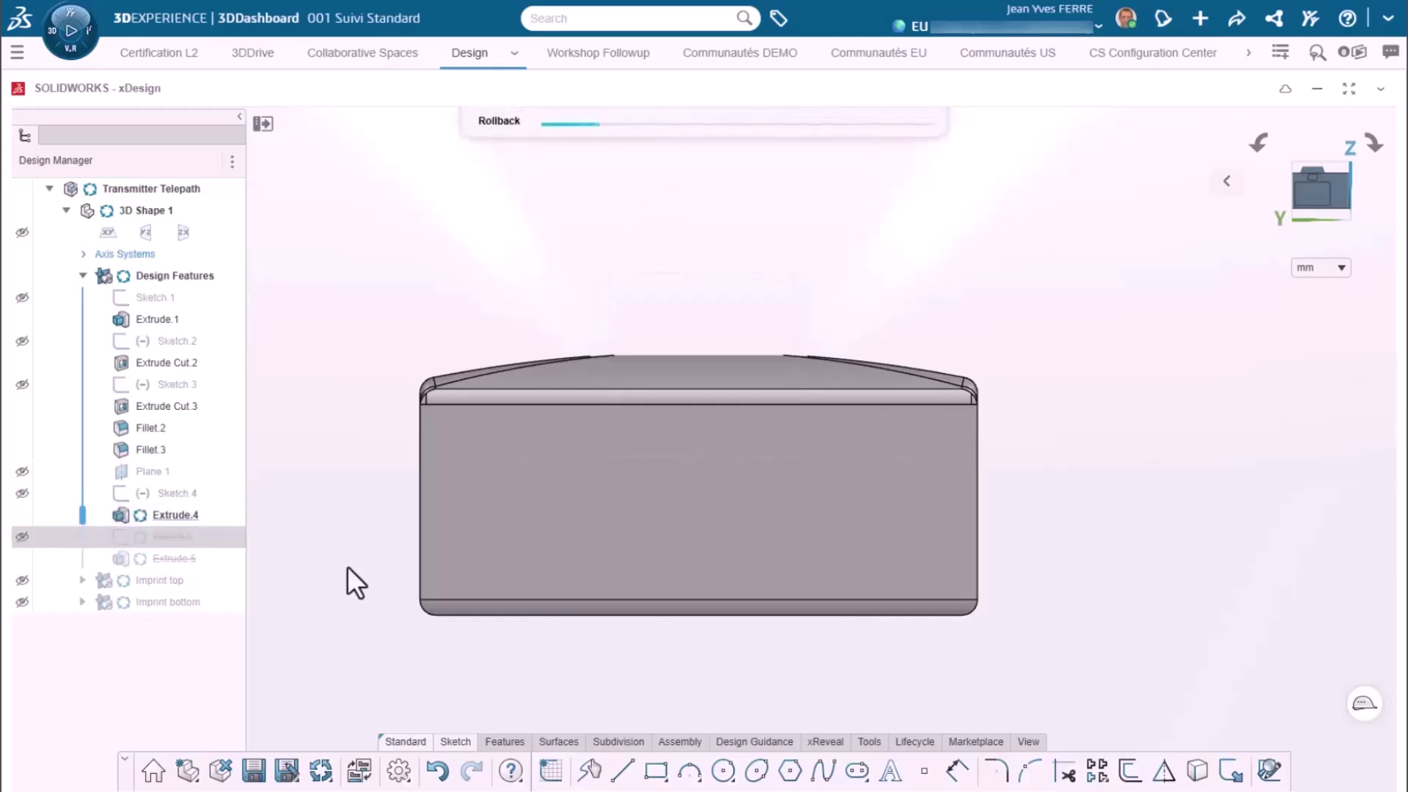
middle_click_drag(421, 547, 613, 535)
scroll(614, 533, "down", 2)
left_click(150, 516)
left_click(185, 359)
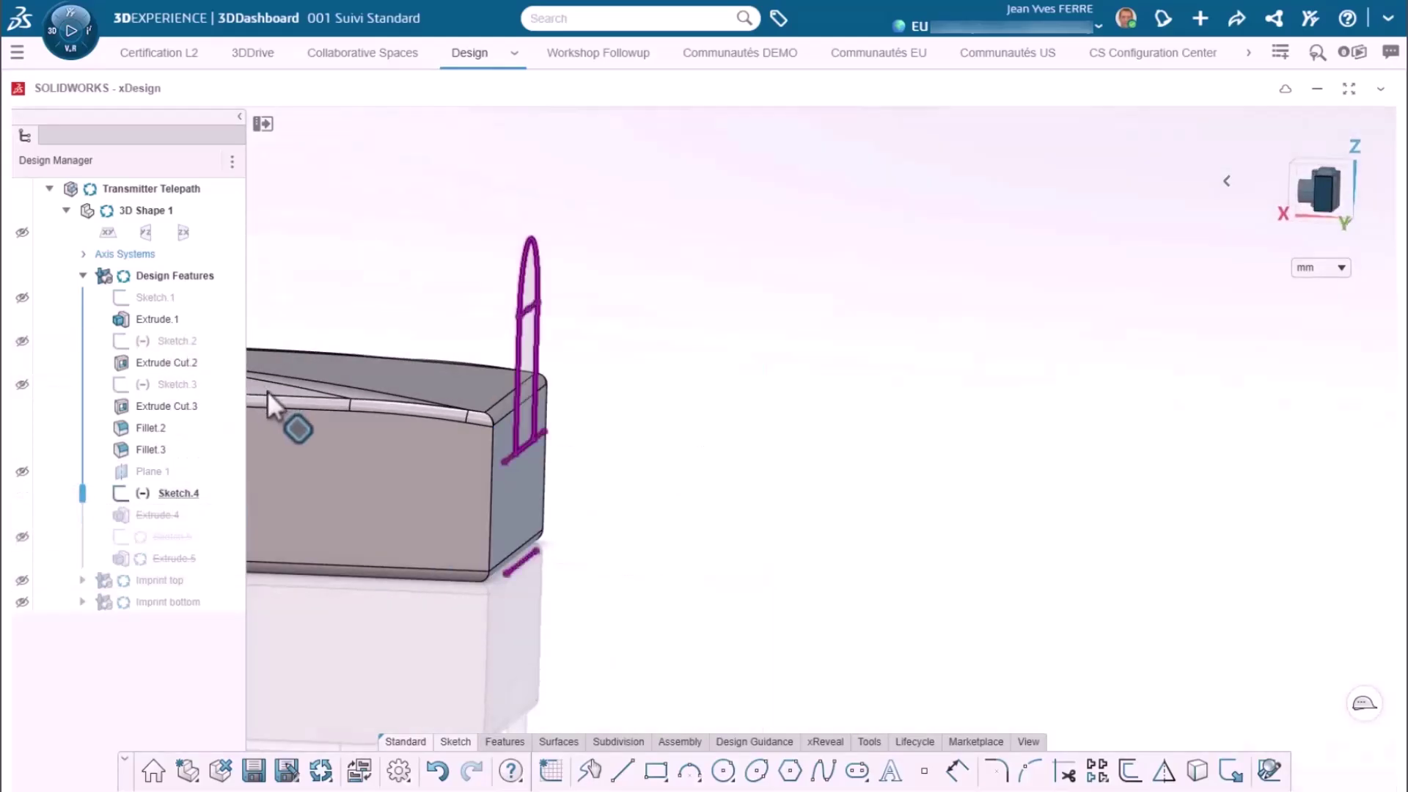
left_click(391, 393)
left_click(486, 138)
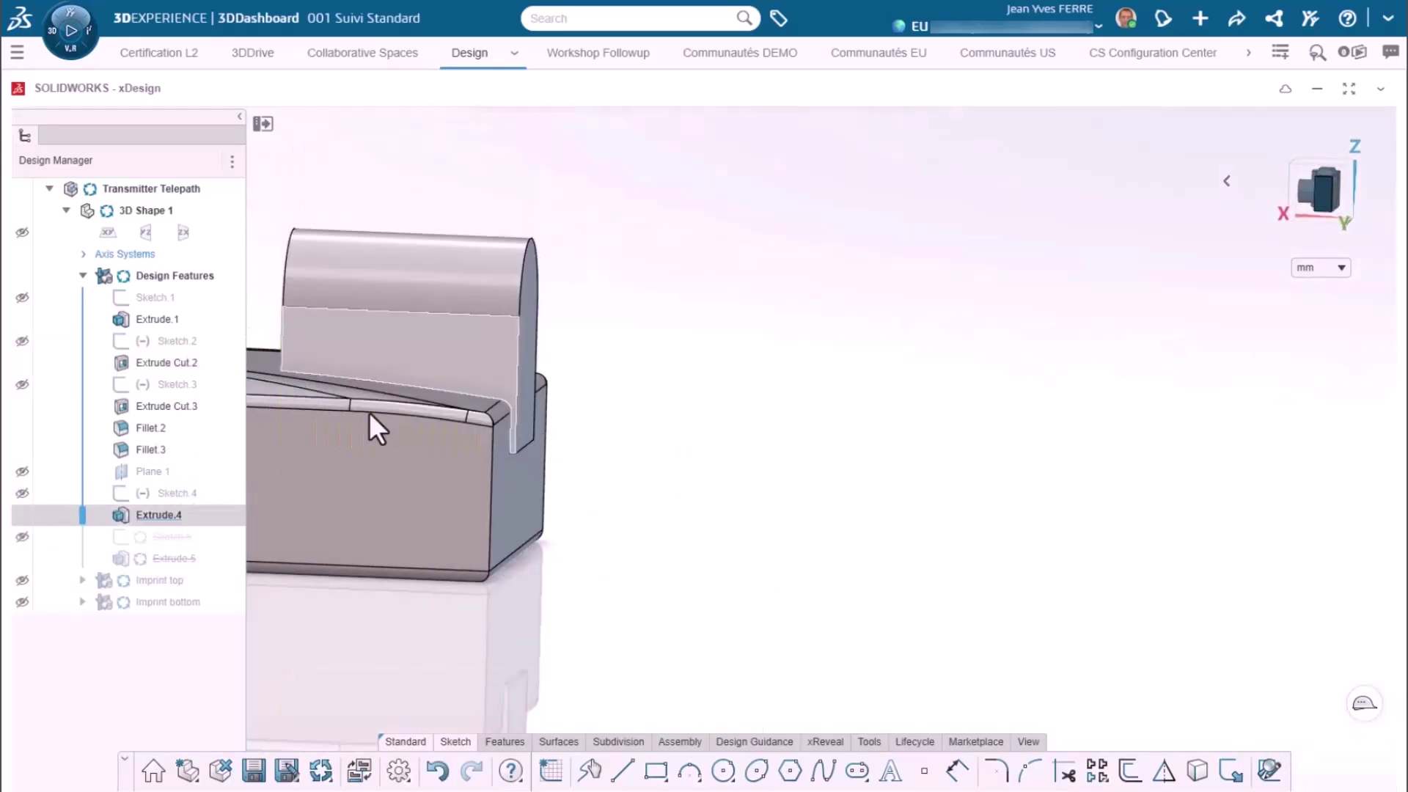
- Roll the history forward to Extrude.5 at the end of Design Features and save the model
scroll(363, 416, "down", 3)
left_click_drag(82, 517, 77, 561)
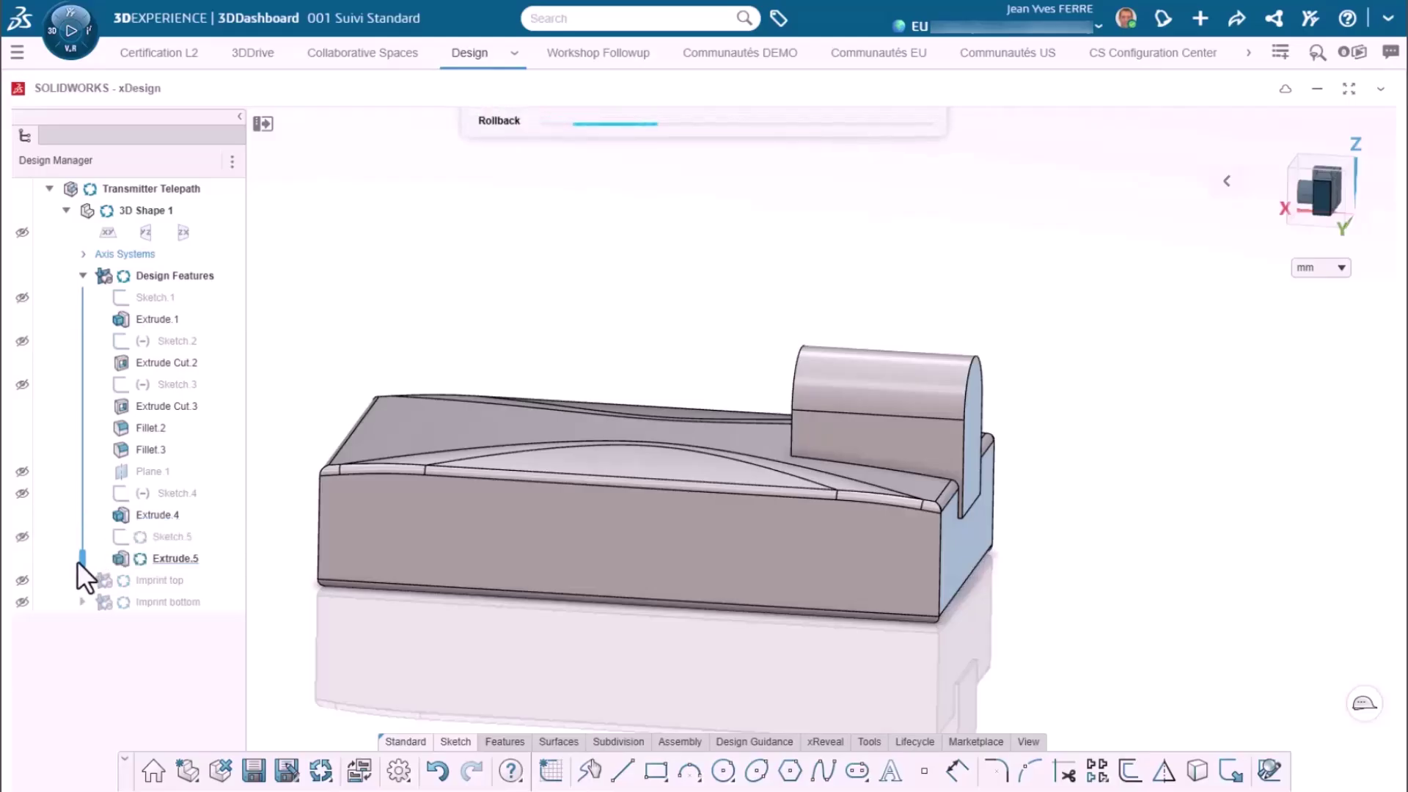
middle_click_drag(352, 514, 831, 543)
scroll(831, 544, "up", 1)
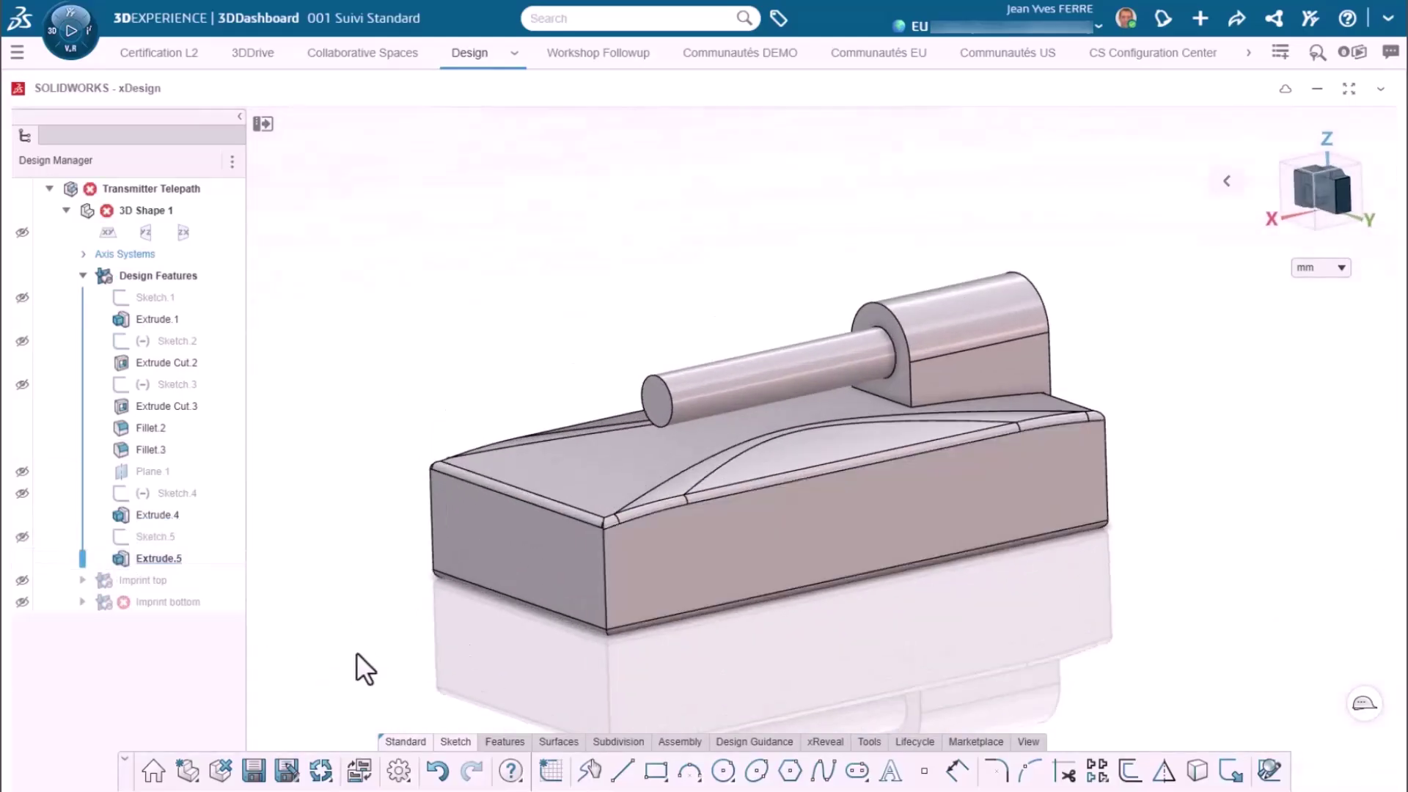
left_click(253, 770)
- Activate the Imprint top body and open Sketch.6 for editing with the Design Features body displayed behind it
left_click(82, 579)
double_click(98, 580)
left_click(23, 276)
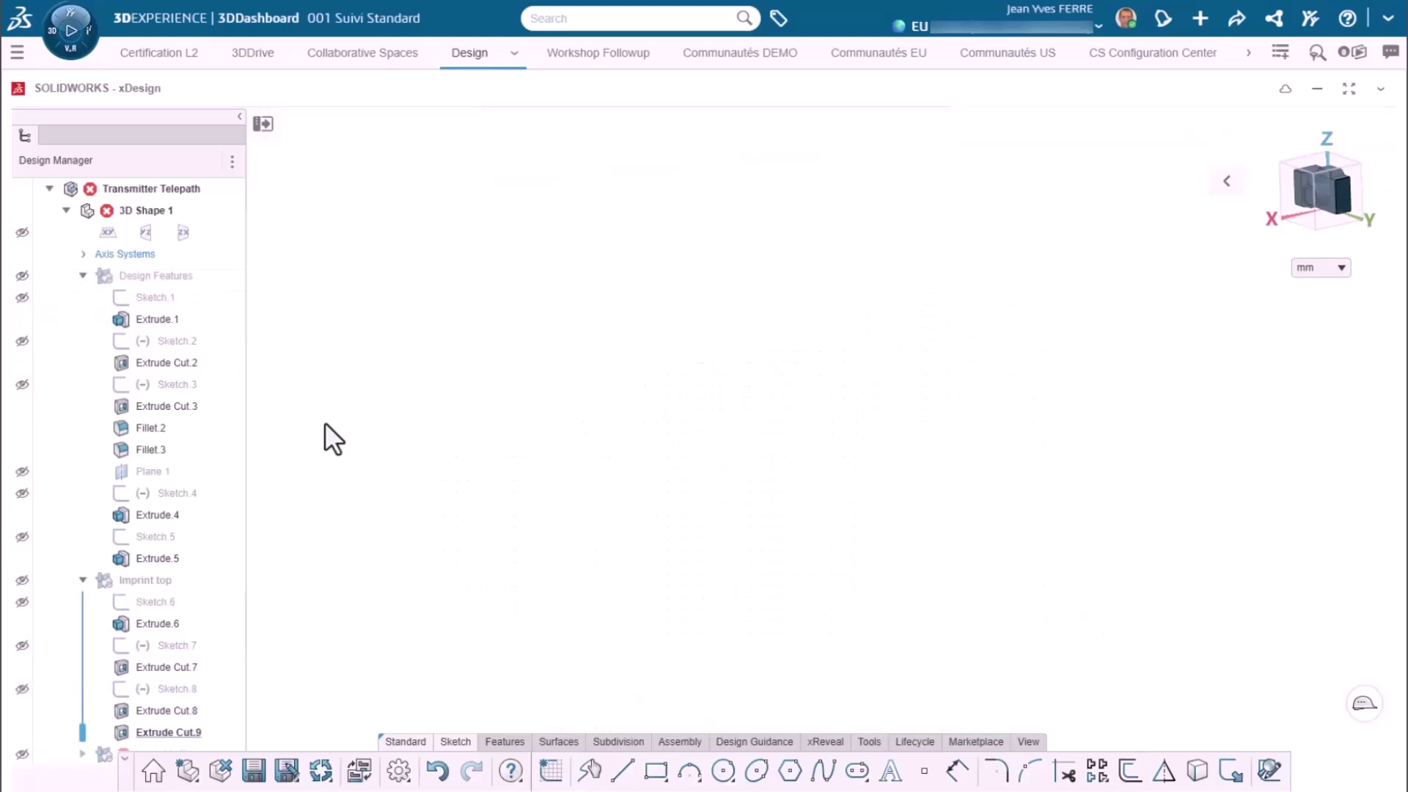
left_click(130, 590)
left_click(189, 506)
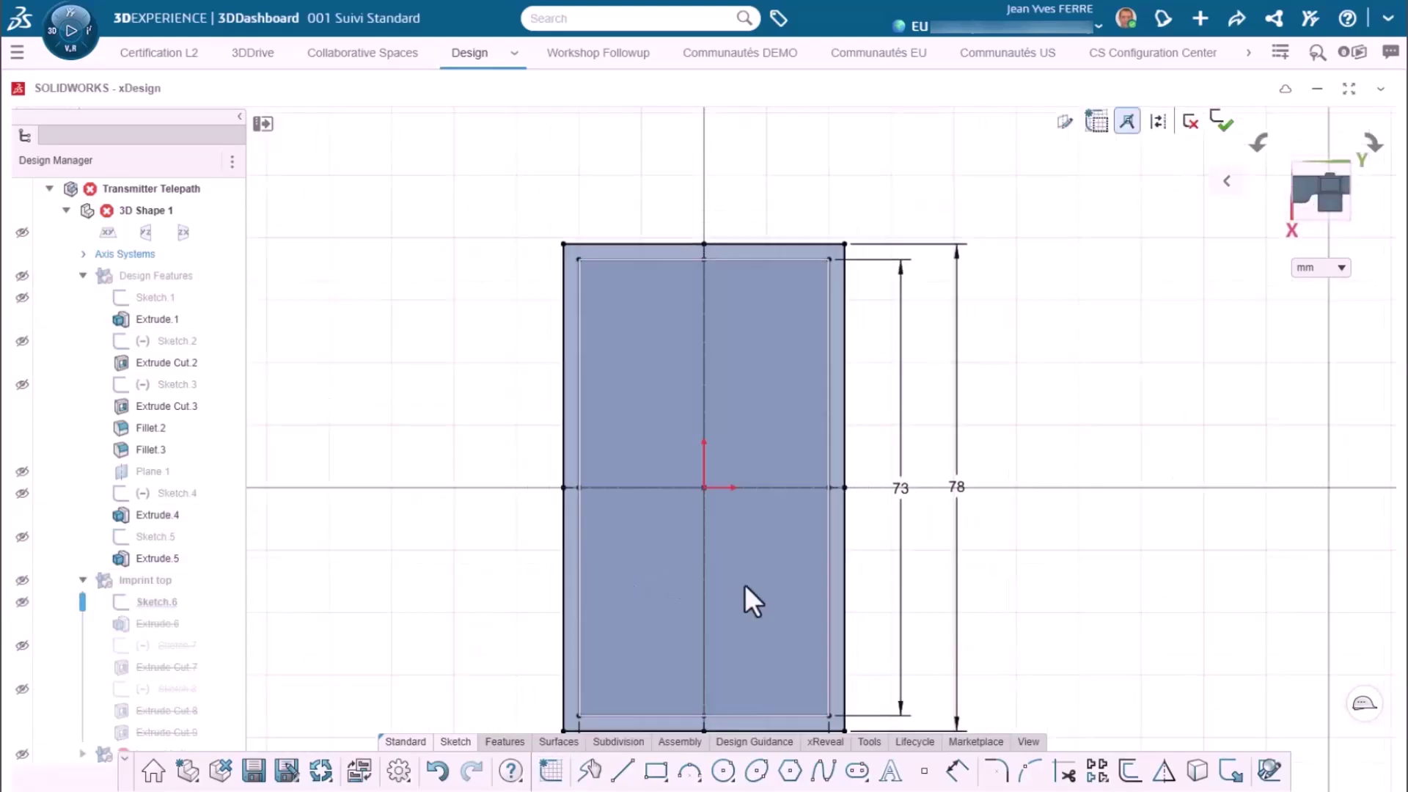
left_click(22, 276)
scroll(727, 398, "up", 3)
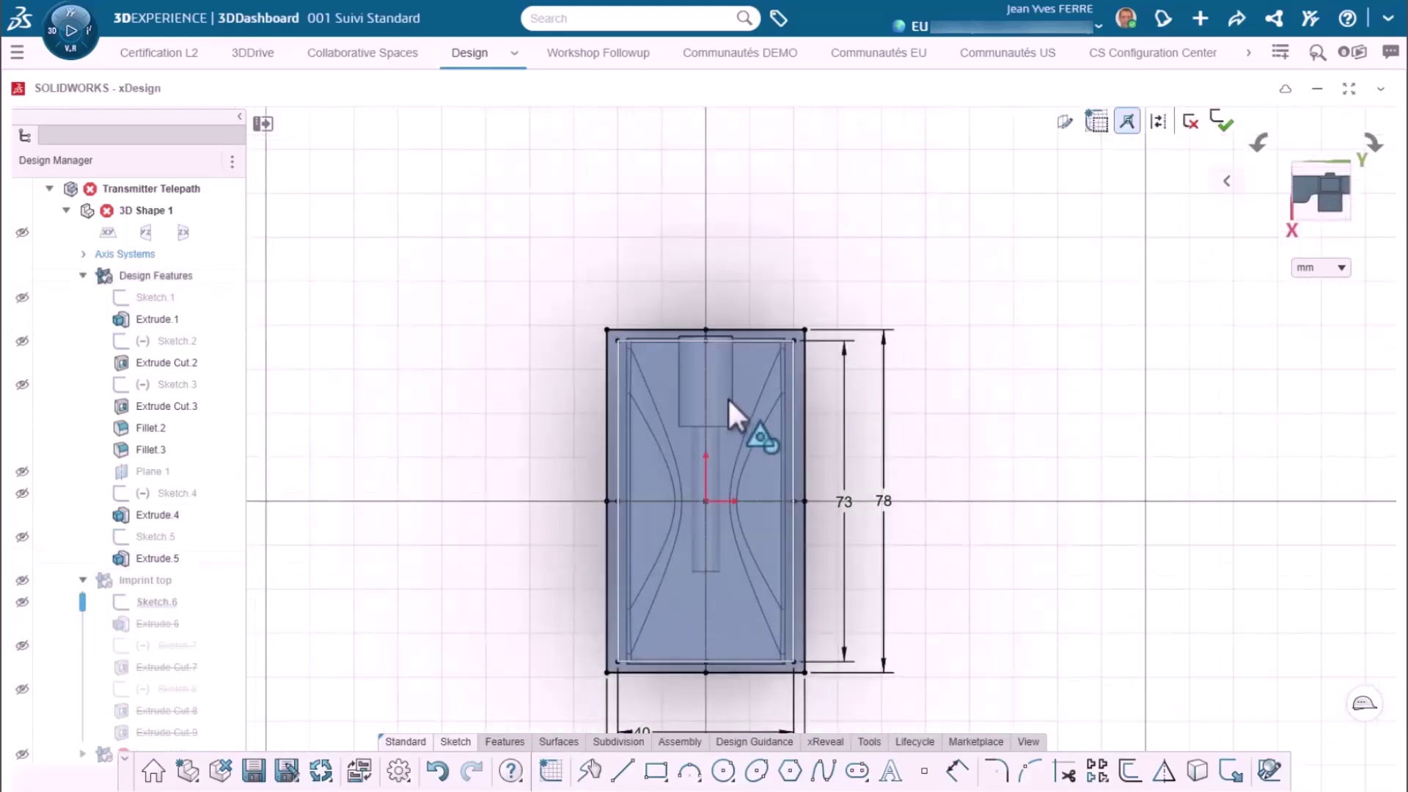
- Measure the transmitter's length between its two opposite end edges beneath the Sketch.6 rectangles
scroll(742, 375, "up", 2)
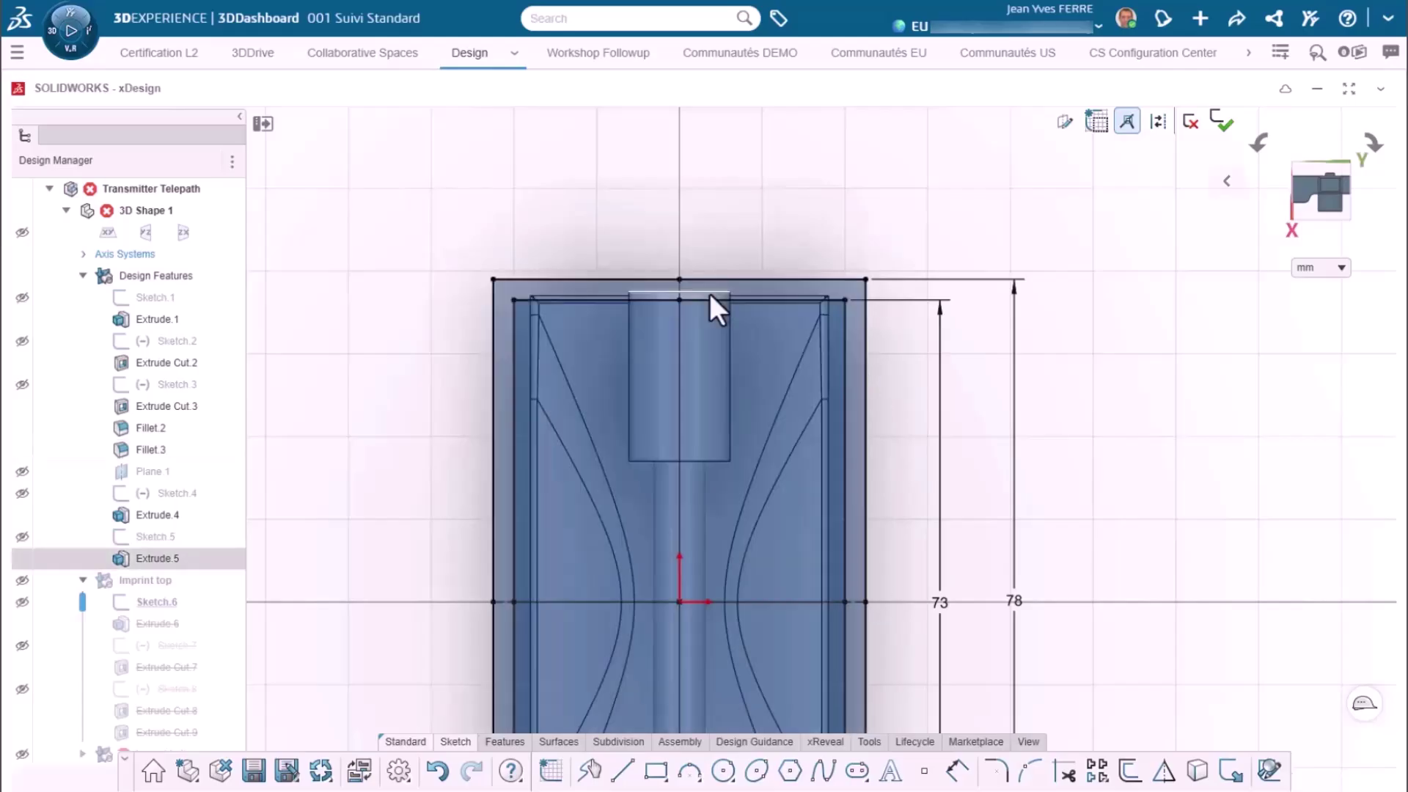
left_click(710, 293)
scroll(715, 484, "down", 4)
scroll(752, 728, "up", 4)
left_click(743, 726)
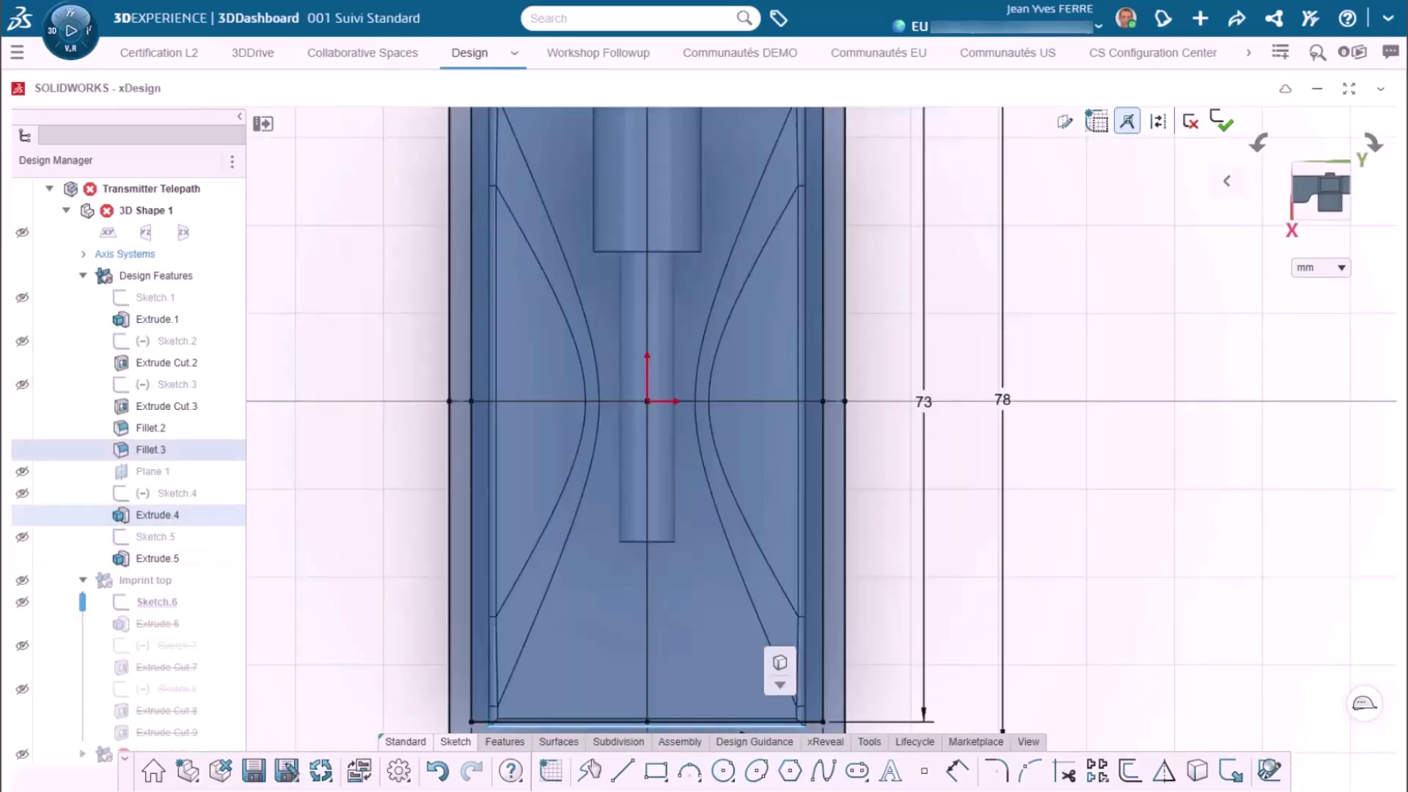
key("m")
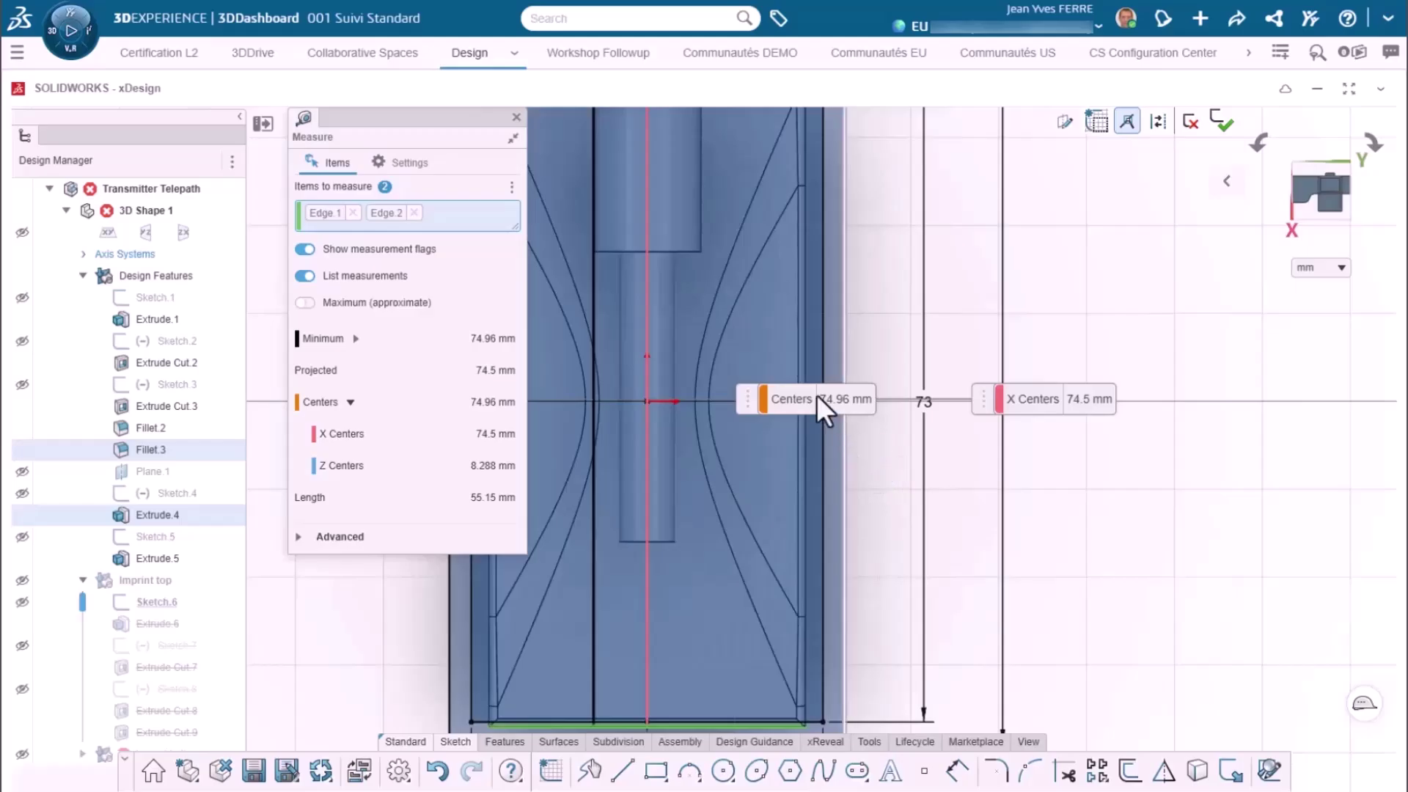
left_click(517, 116)
- Set the length of the inner rectangle in Sketch.6 to 75 mm and the outer rectangle's length to 81 mm
double_click(925, 400)
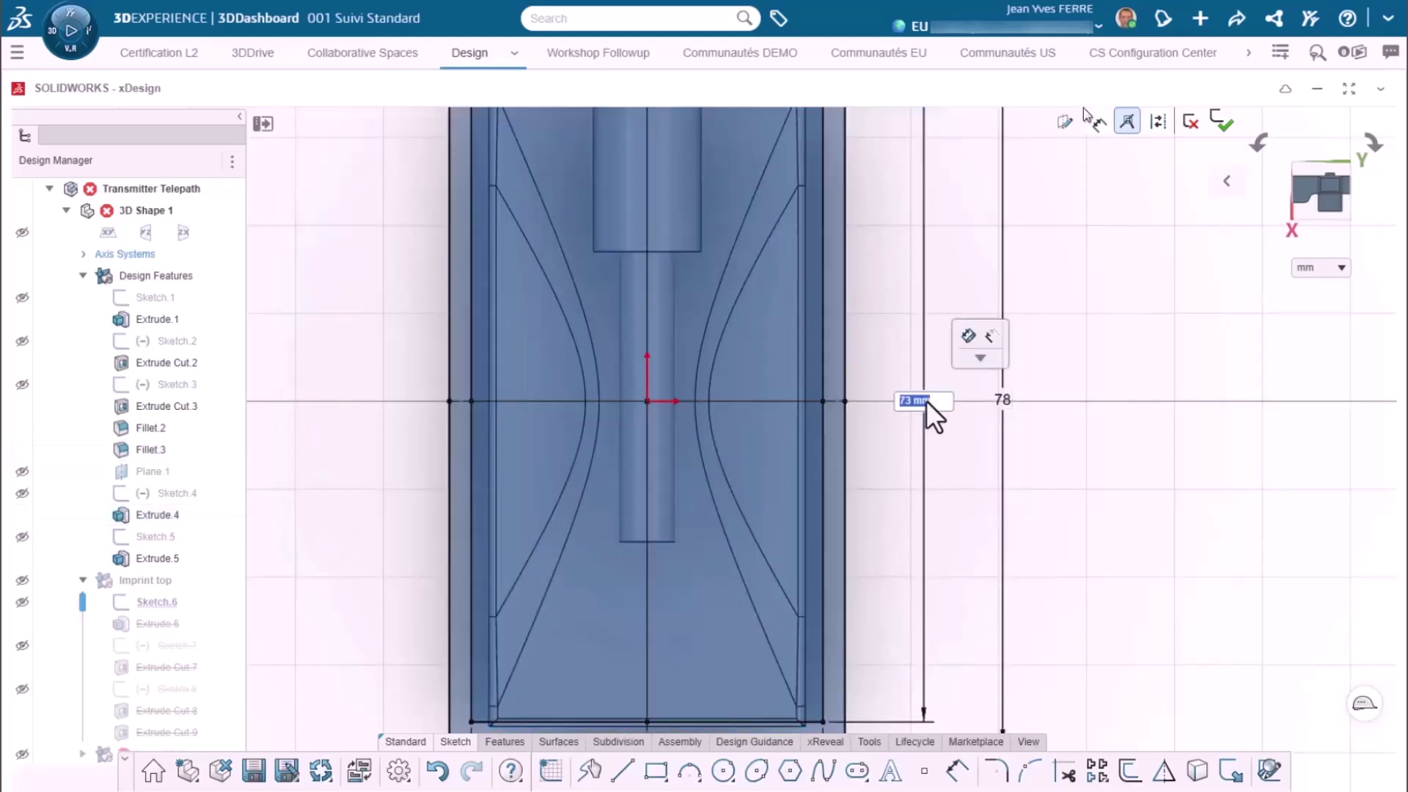
type("75")
key("Return")
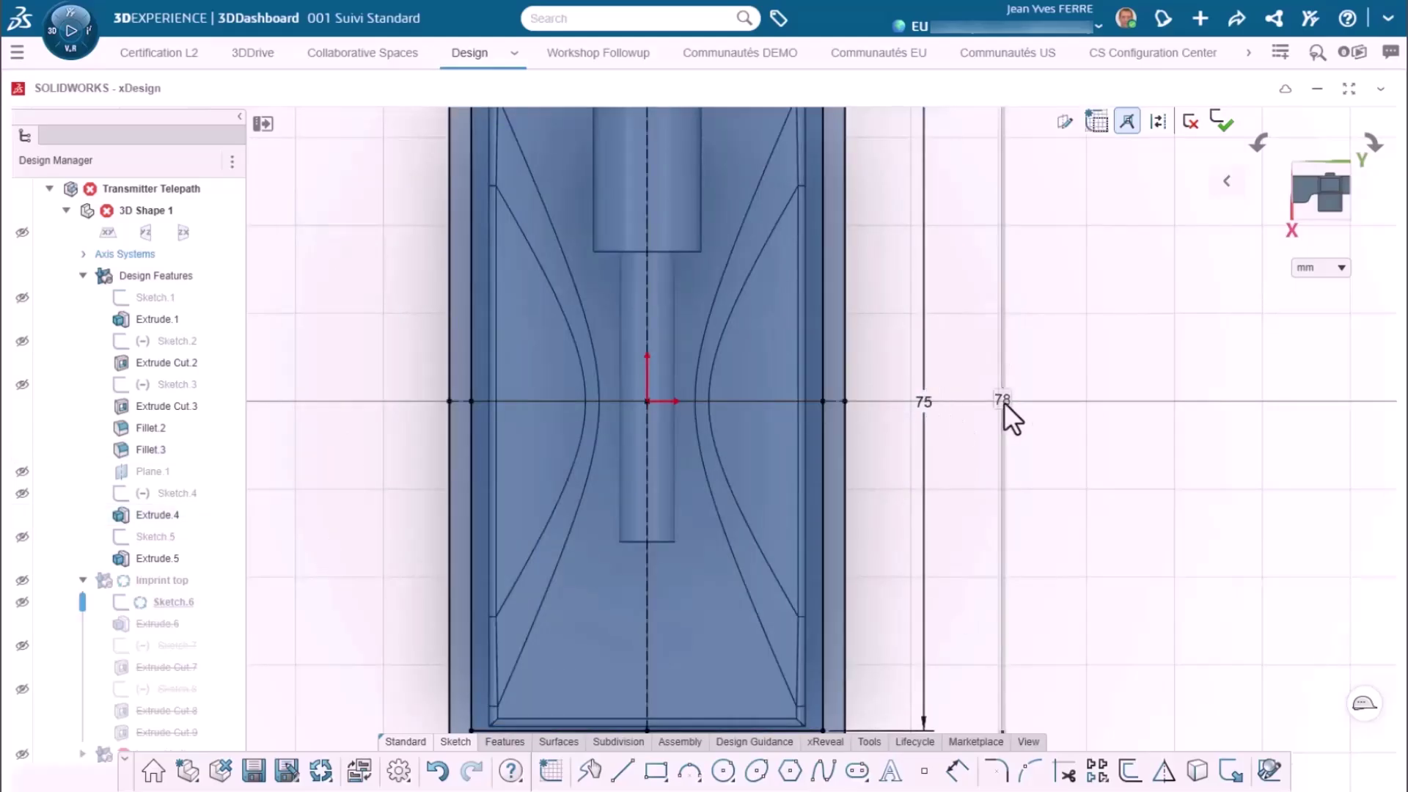
double_click(1002, 400)
type("81")
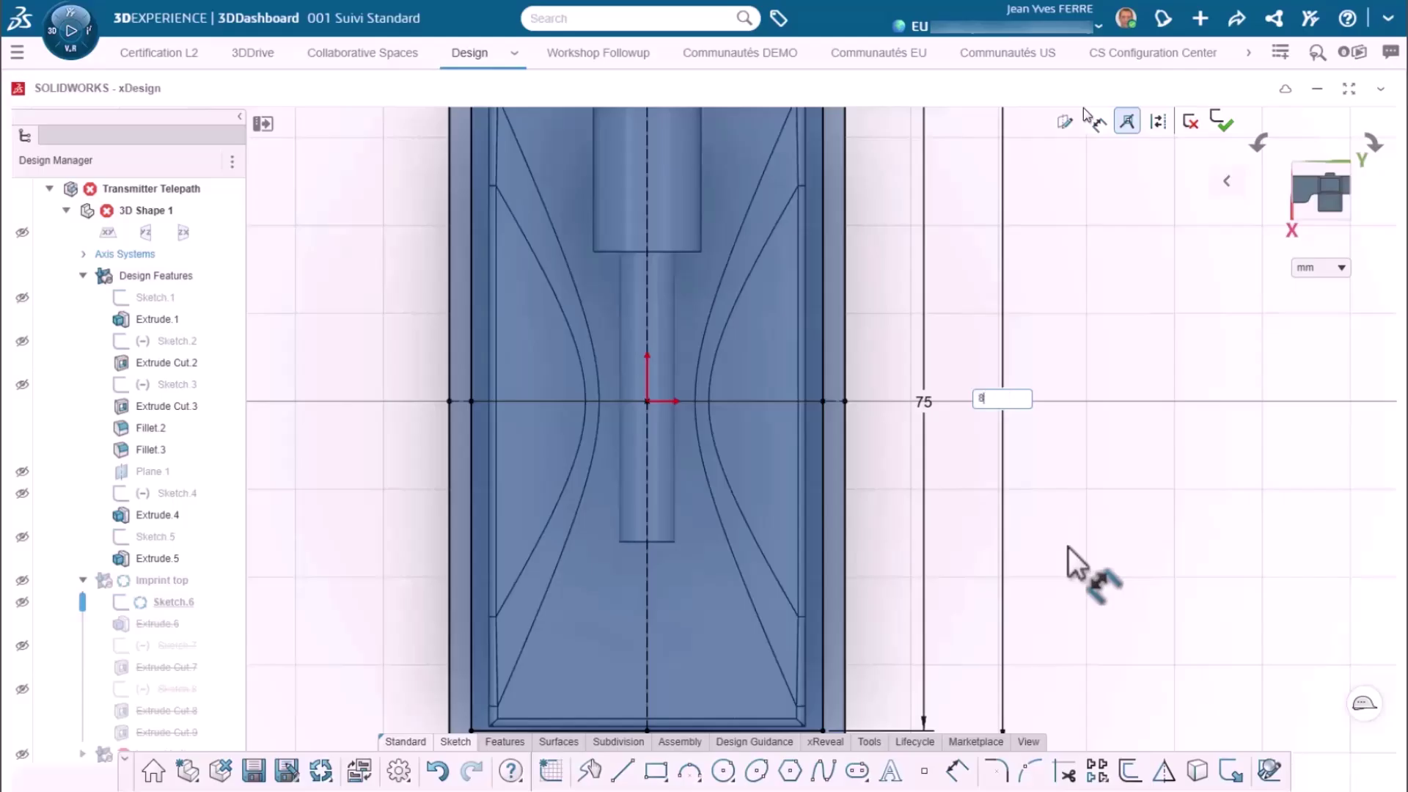
key("Return")
- Measure the transmitter's width between its two long side edges
scroll(671, 528, "down", 3)
scroll(632, 697, "up", 5)
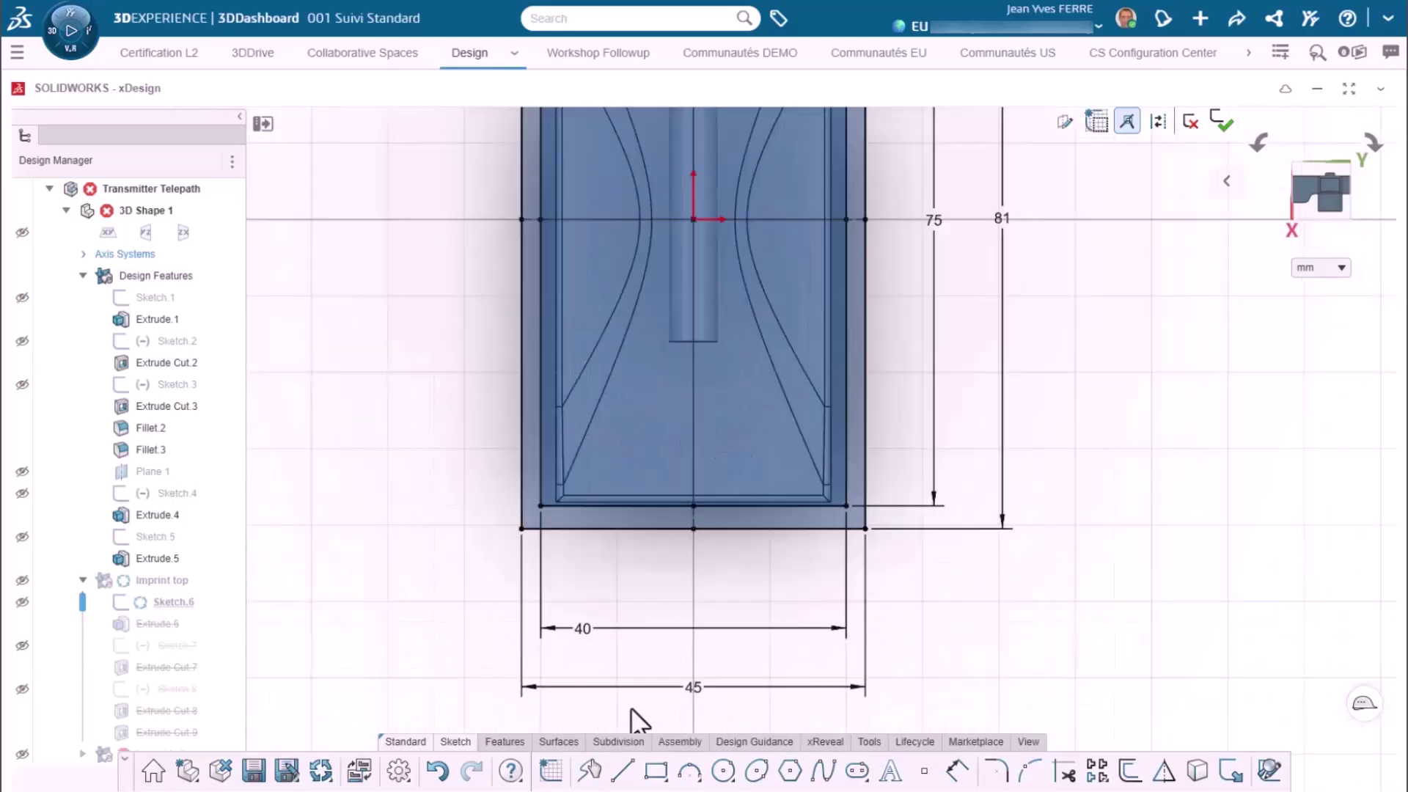
scroll(741, 429, "down", 4)
scroll(604, 250, "up", 3)
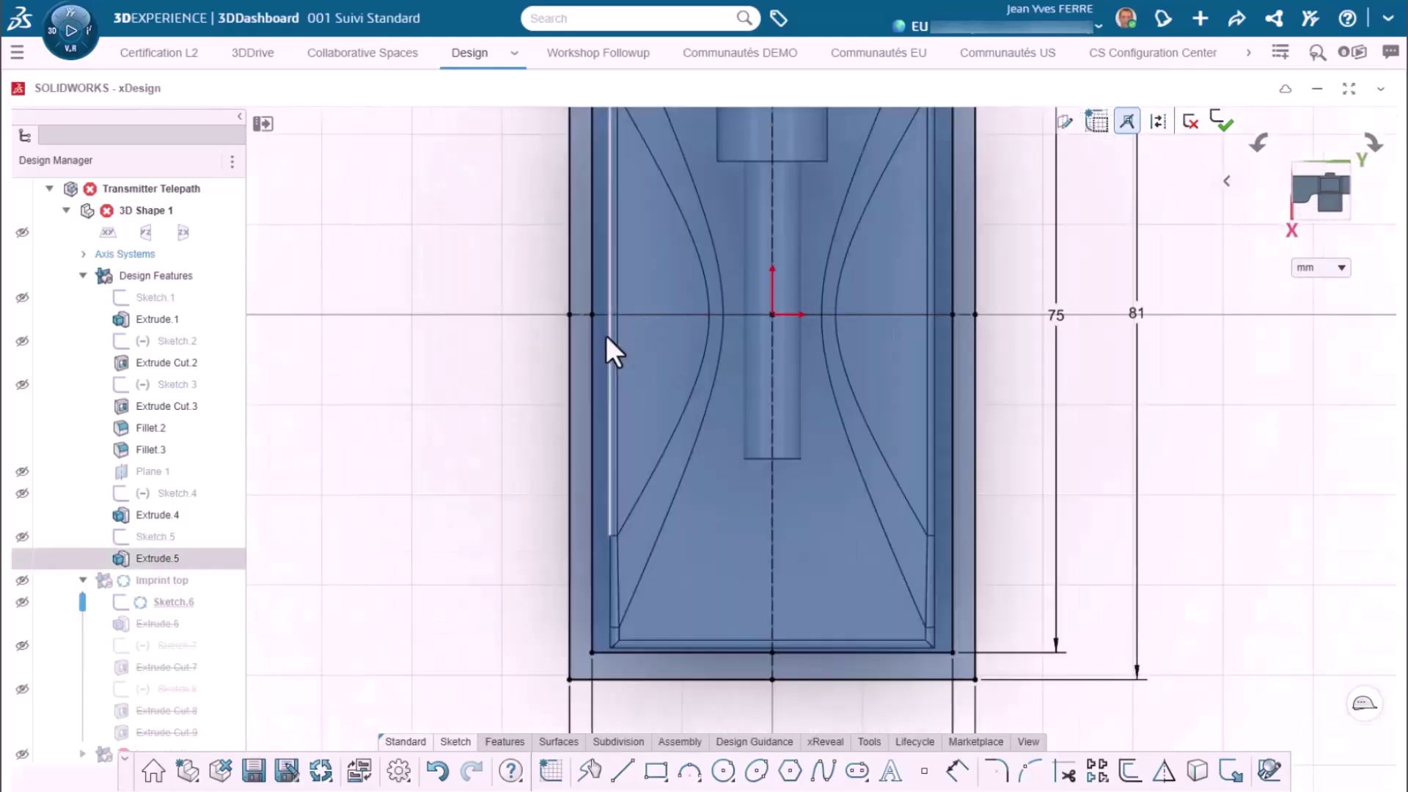
left_click(608, 340)
scroll(917, 371, "up", 2)
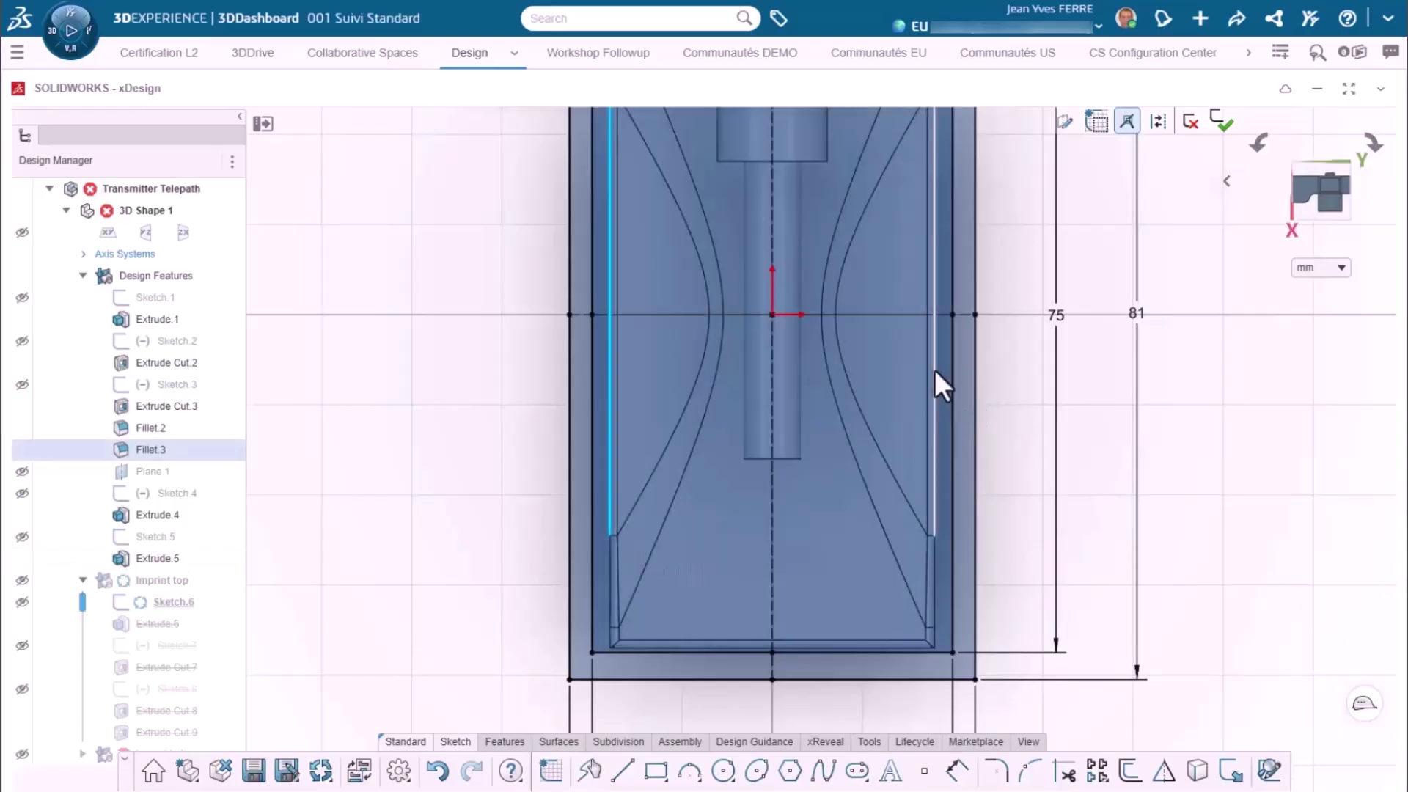
left_click(934, 370)
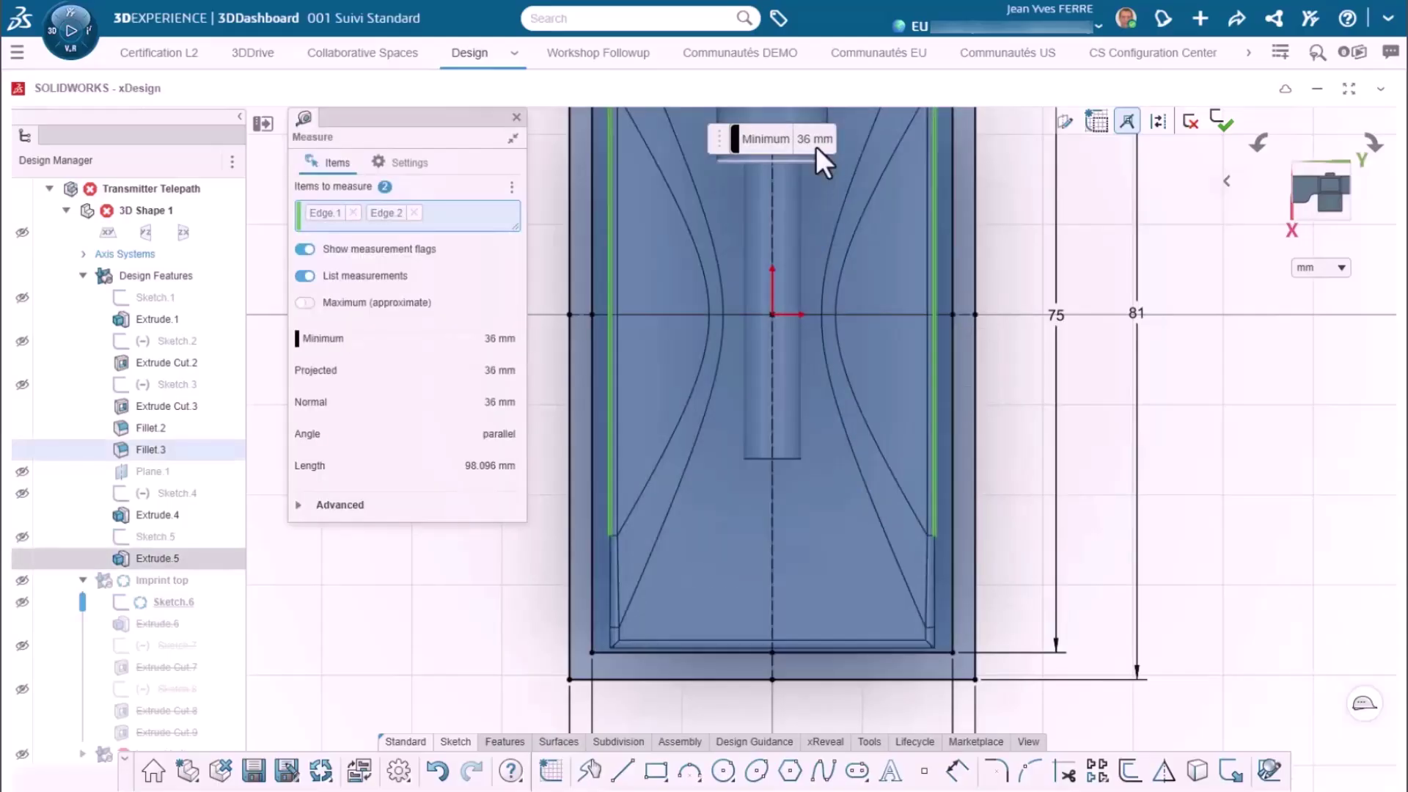
left_click(517, 117)
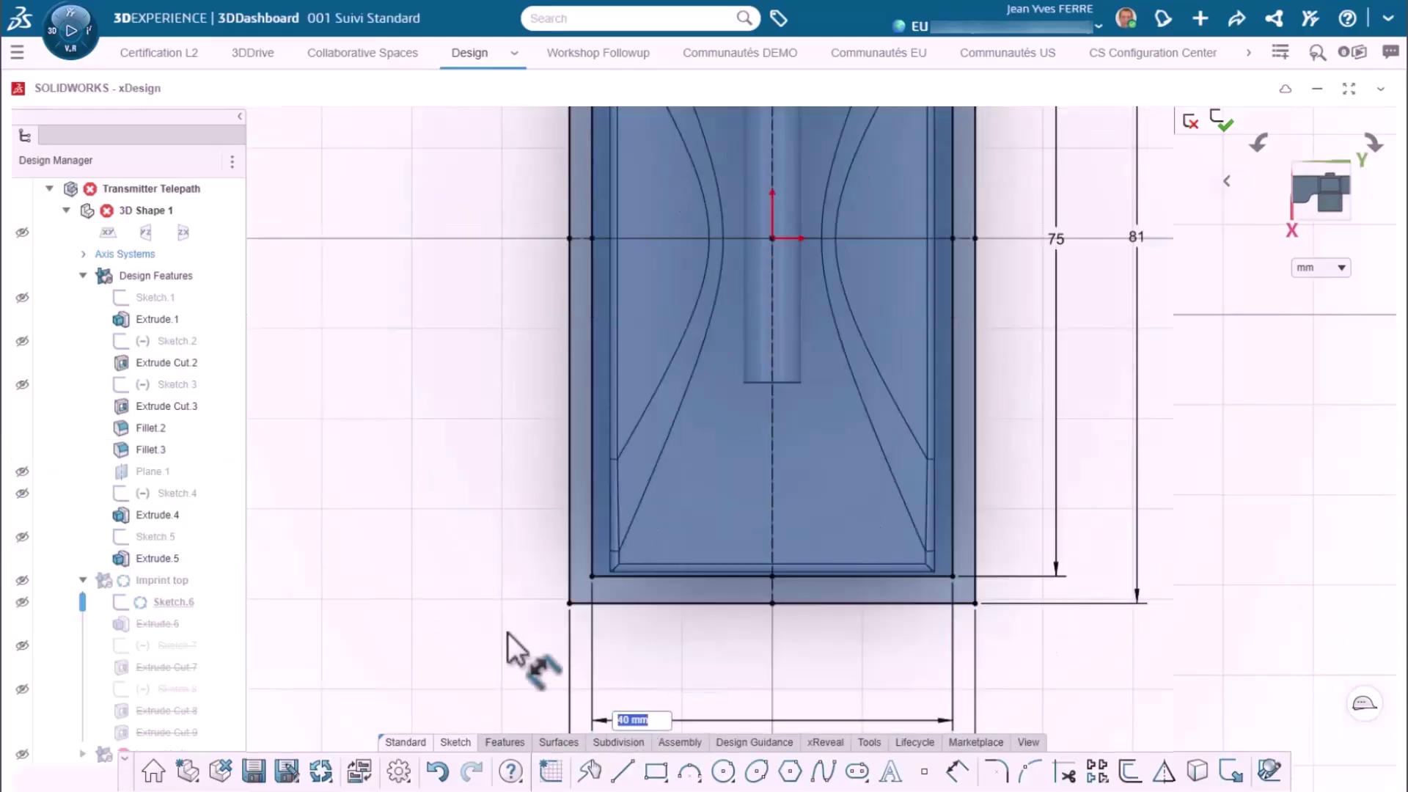
- Set the inner rectangle's width to 37 mm and the outer rectangle's width to 43 mm, and finish Sketch.6
type("37")
key("Return")
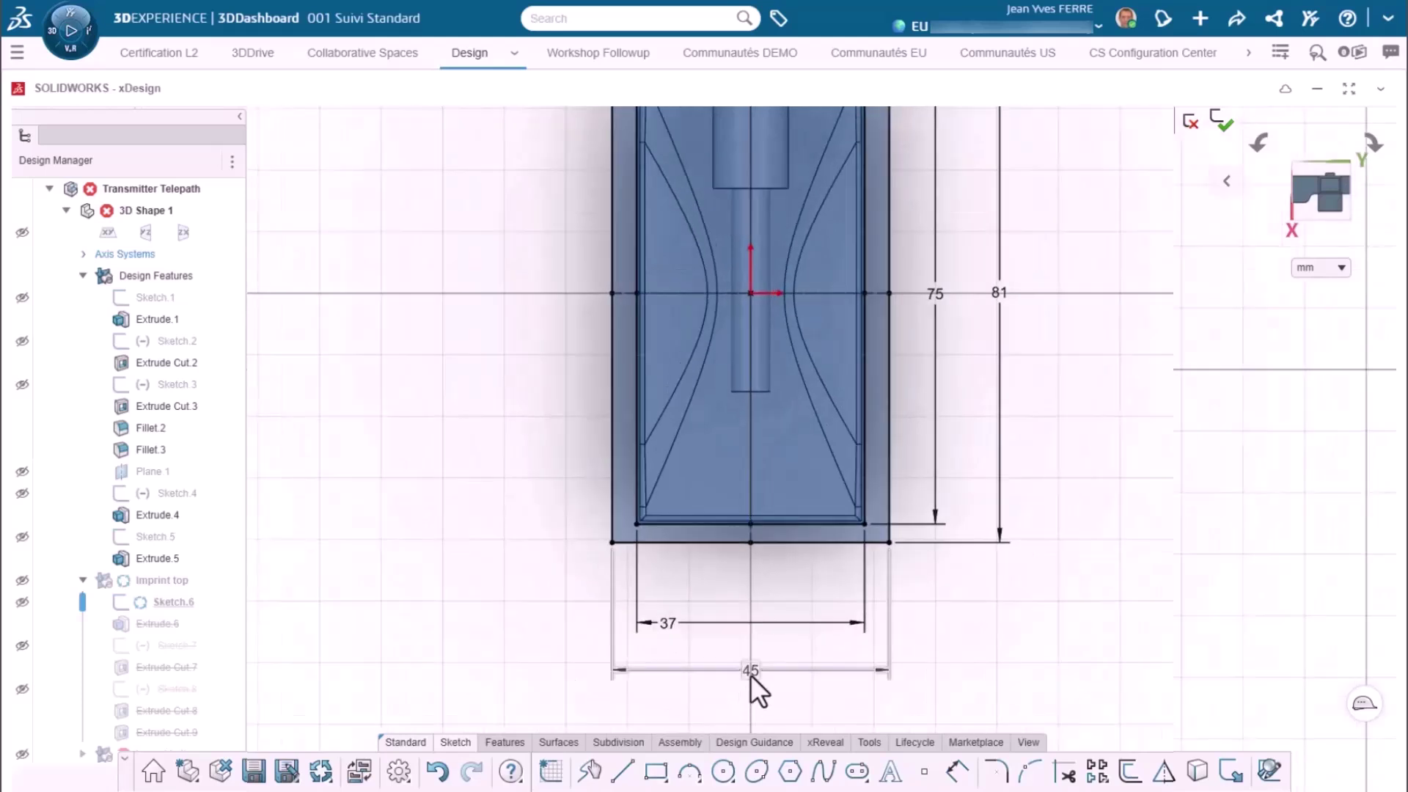
double_click(748, 669)
type("43")
key("Return")
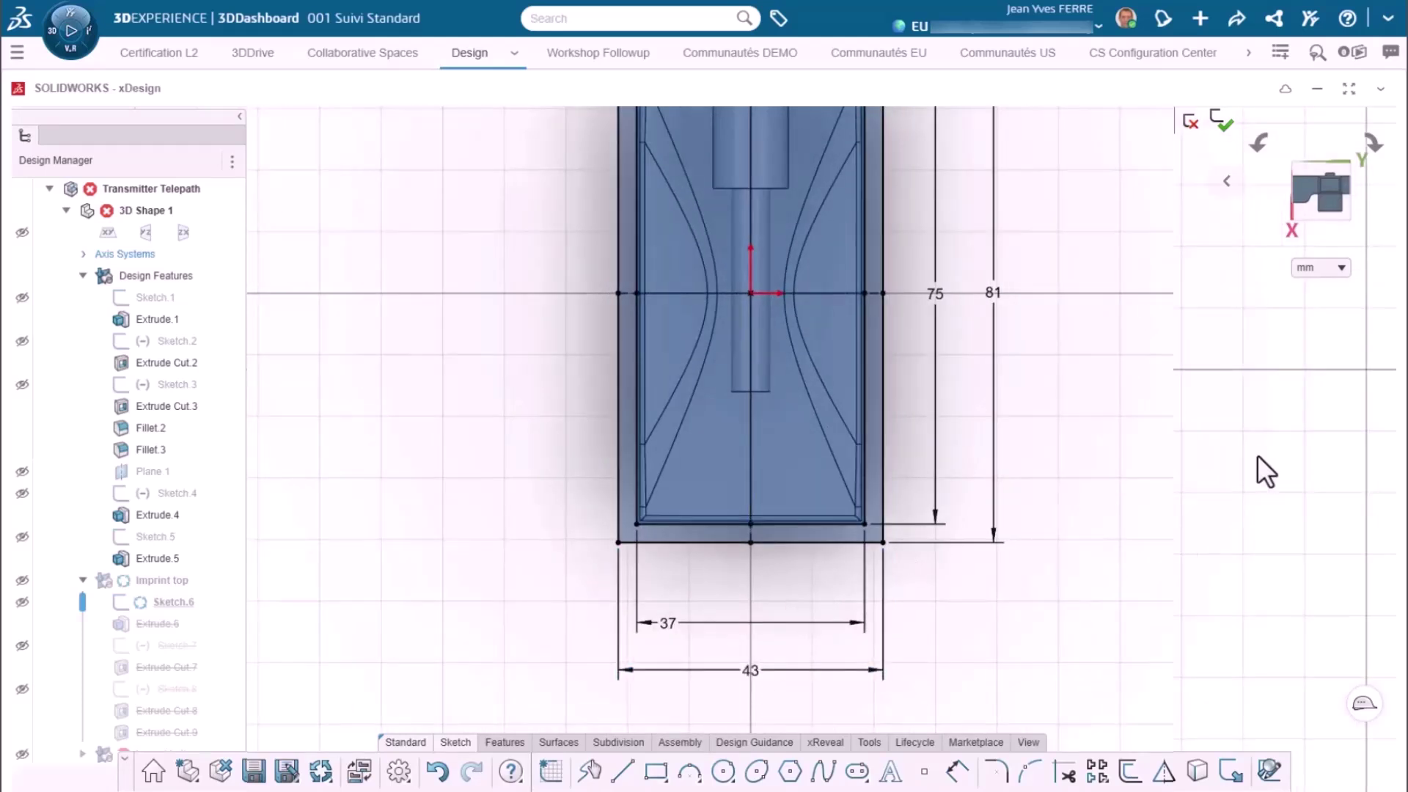
left_click(1222, 121)
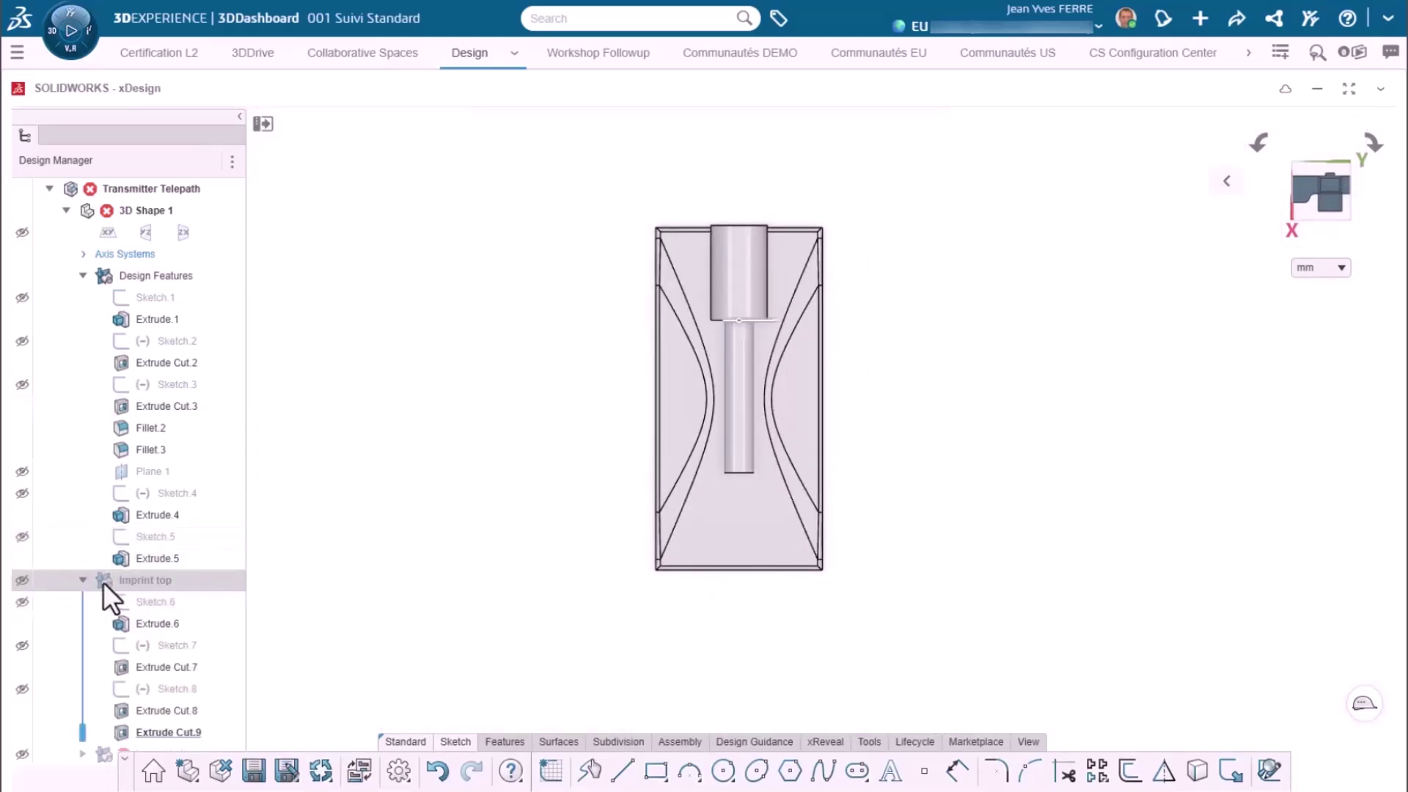
- Hide the Design Features body and roll the Imprint top history back to Extrude.6
middle_click_drag(511, 507, 892, 462)
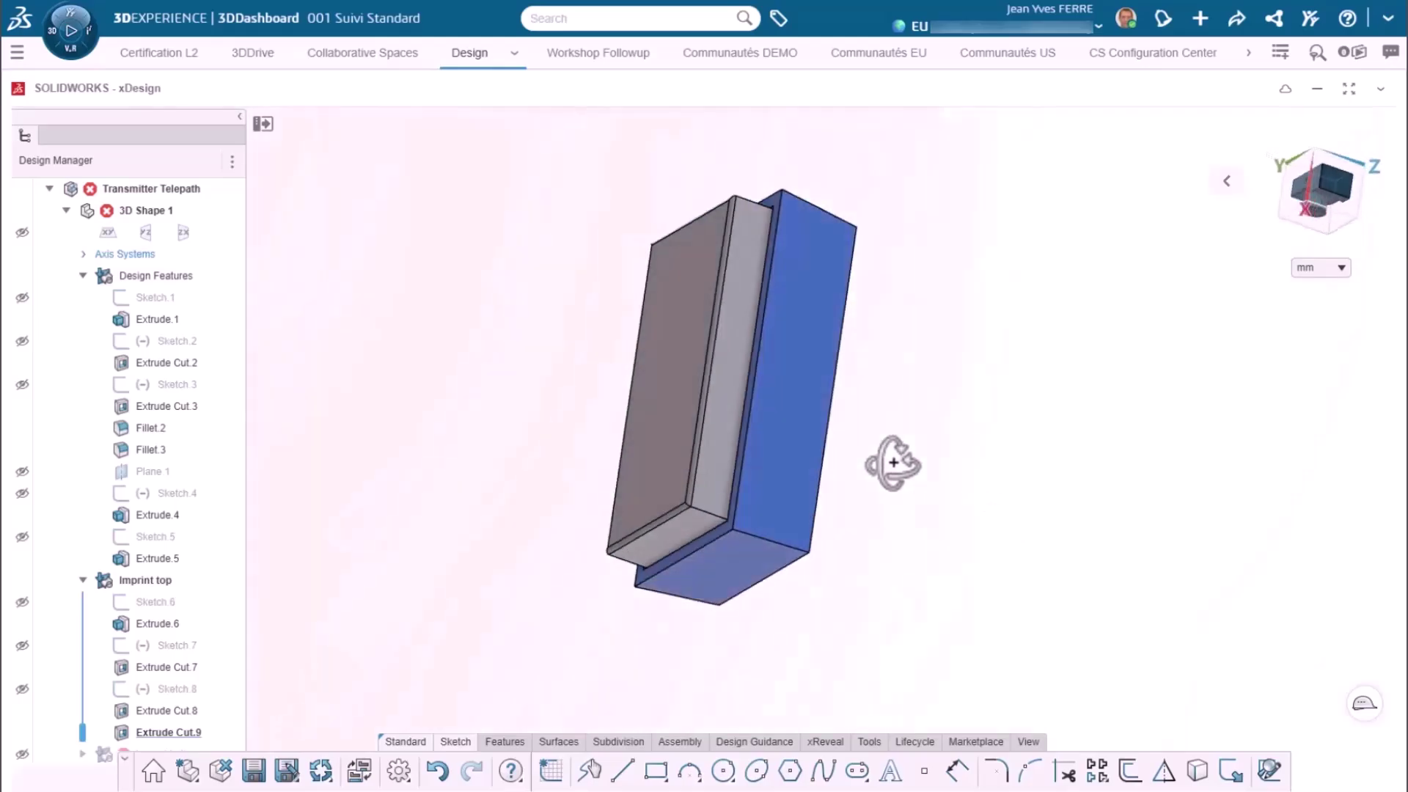
left_click(22, 275)
middle_click_drag(605, 567, 673, 480)
mouse_move(82, 734)
left_mouse_down()
mouse_move(89, 605)
mouse_move(83, 624)
left_mouse_up()
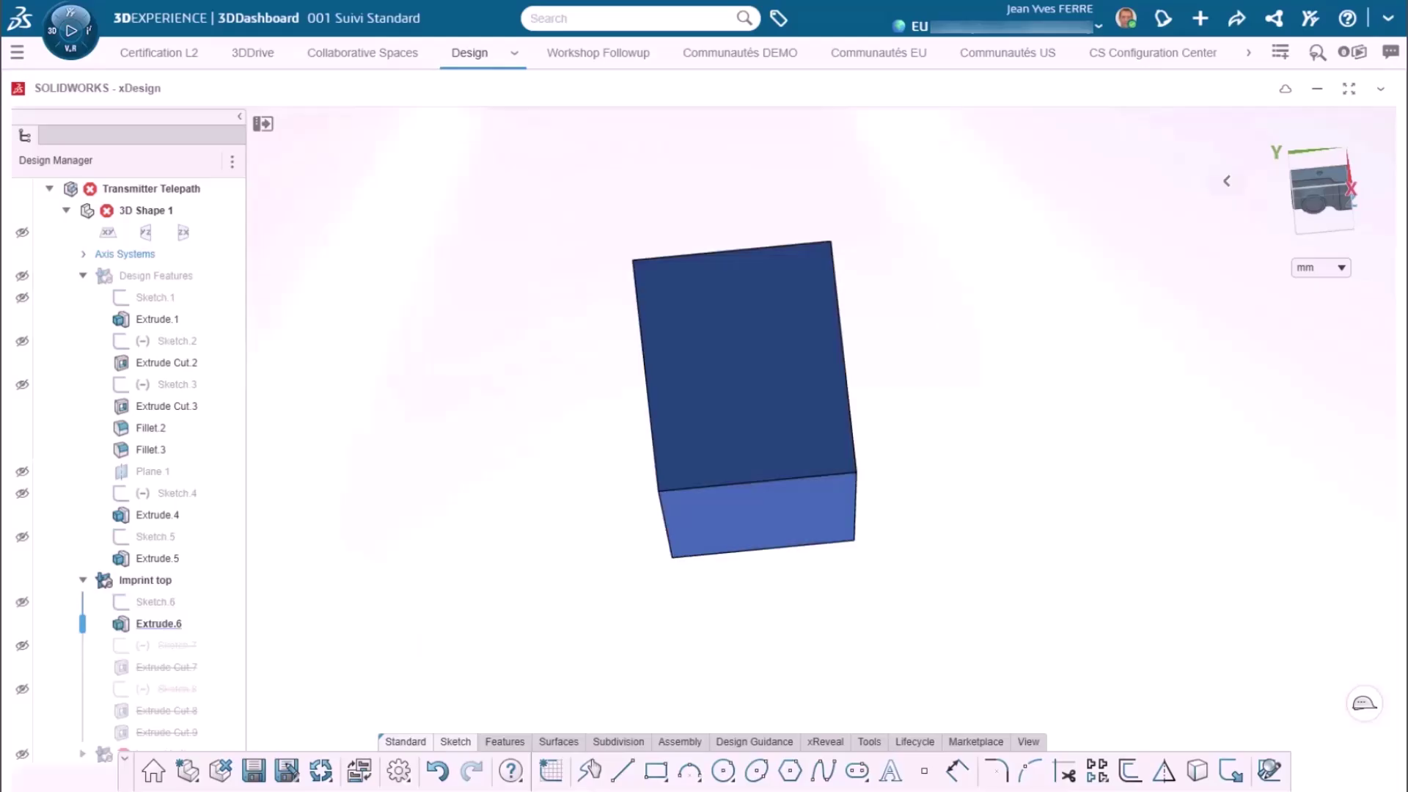
- Edit Extrude.6 and reduce its draft angle in direction 1
middle_click_drag(678, 506, 693, 409)
left_click(140, 624)
left_click(178, 462)
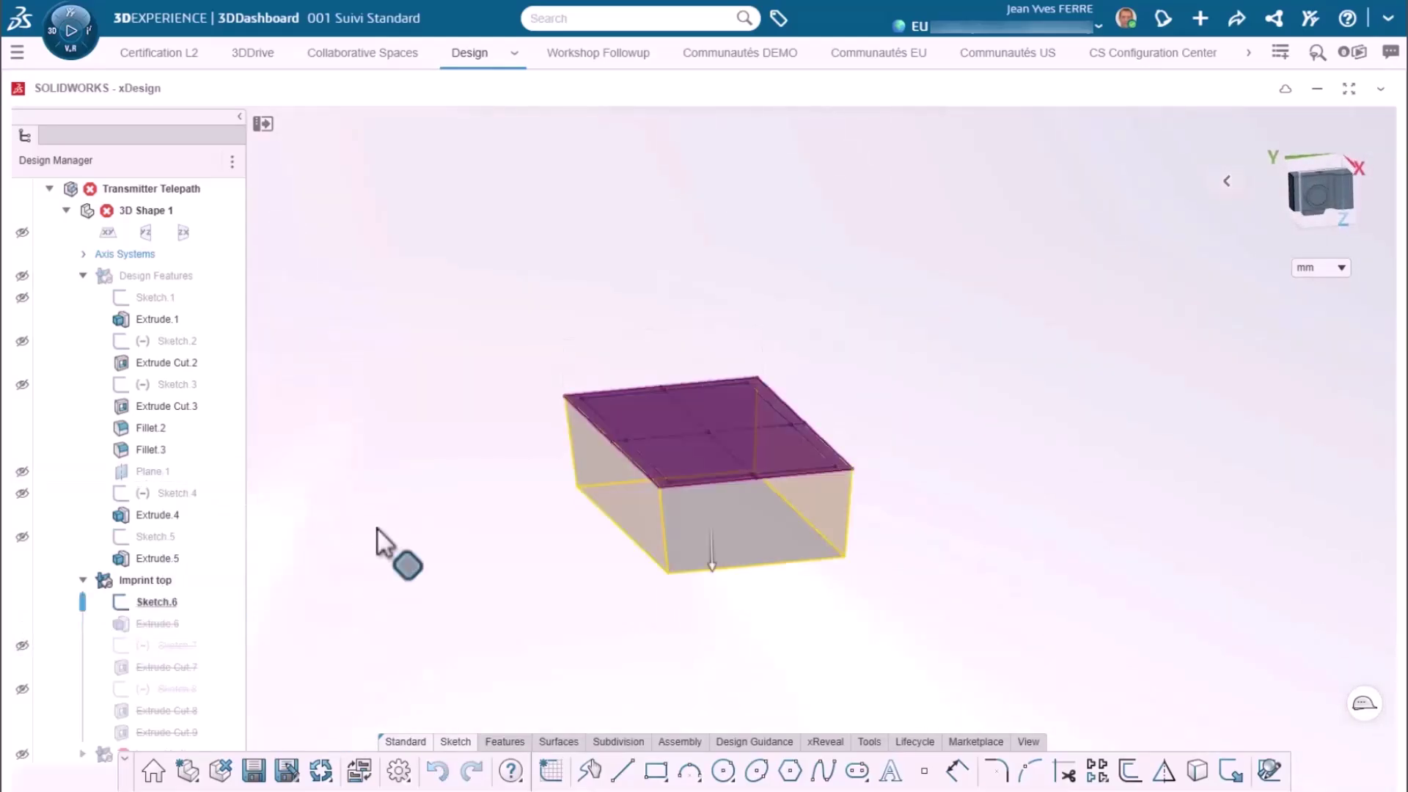
left_click(455, 565)
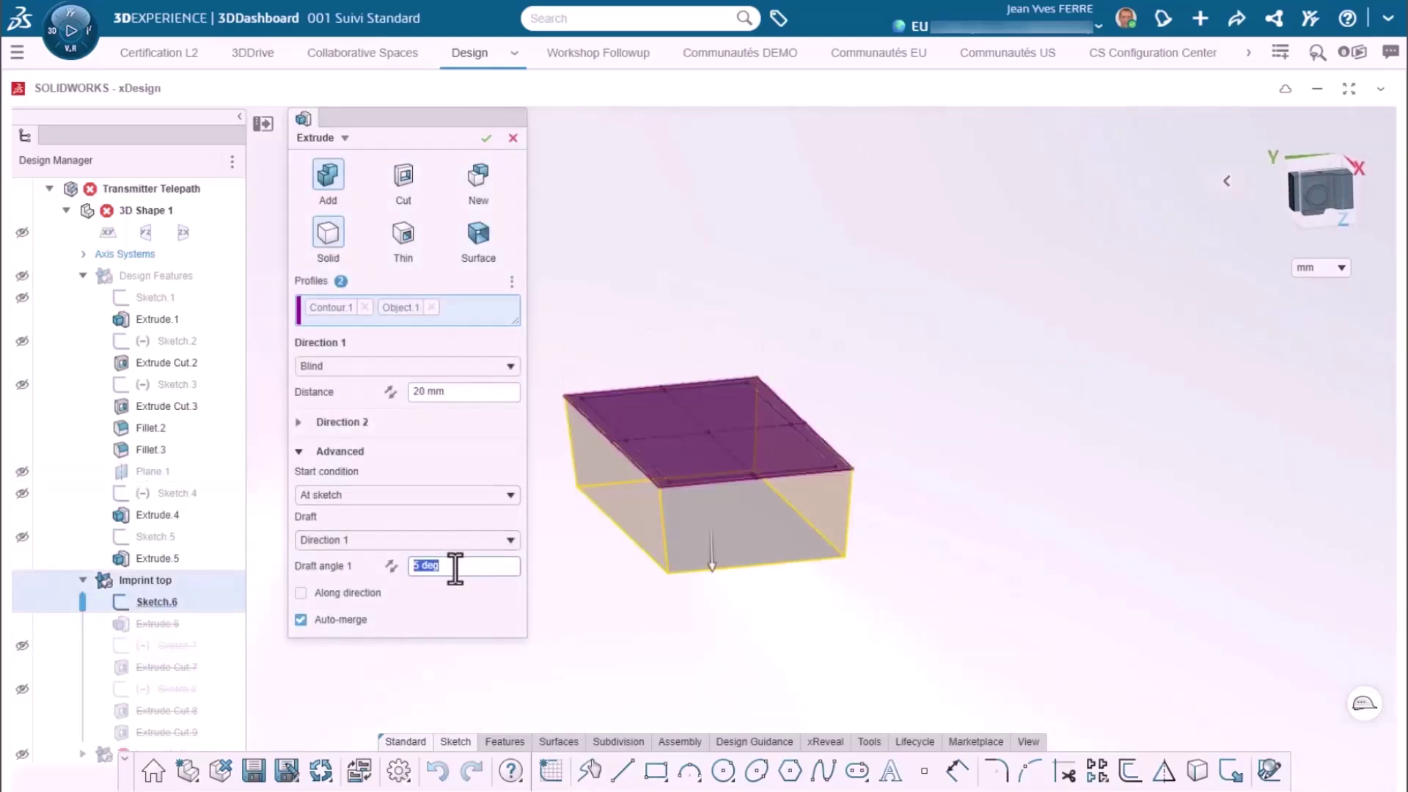
left_click(486, 138)
- Roll the Imprint top history forward to Extrude Cut.7 and compare its pocket with the Sketch.7 profile
left_click_drag(82, 635, 84, 658)
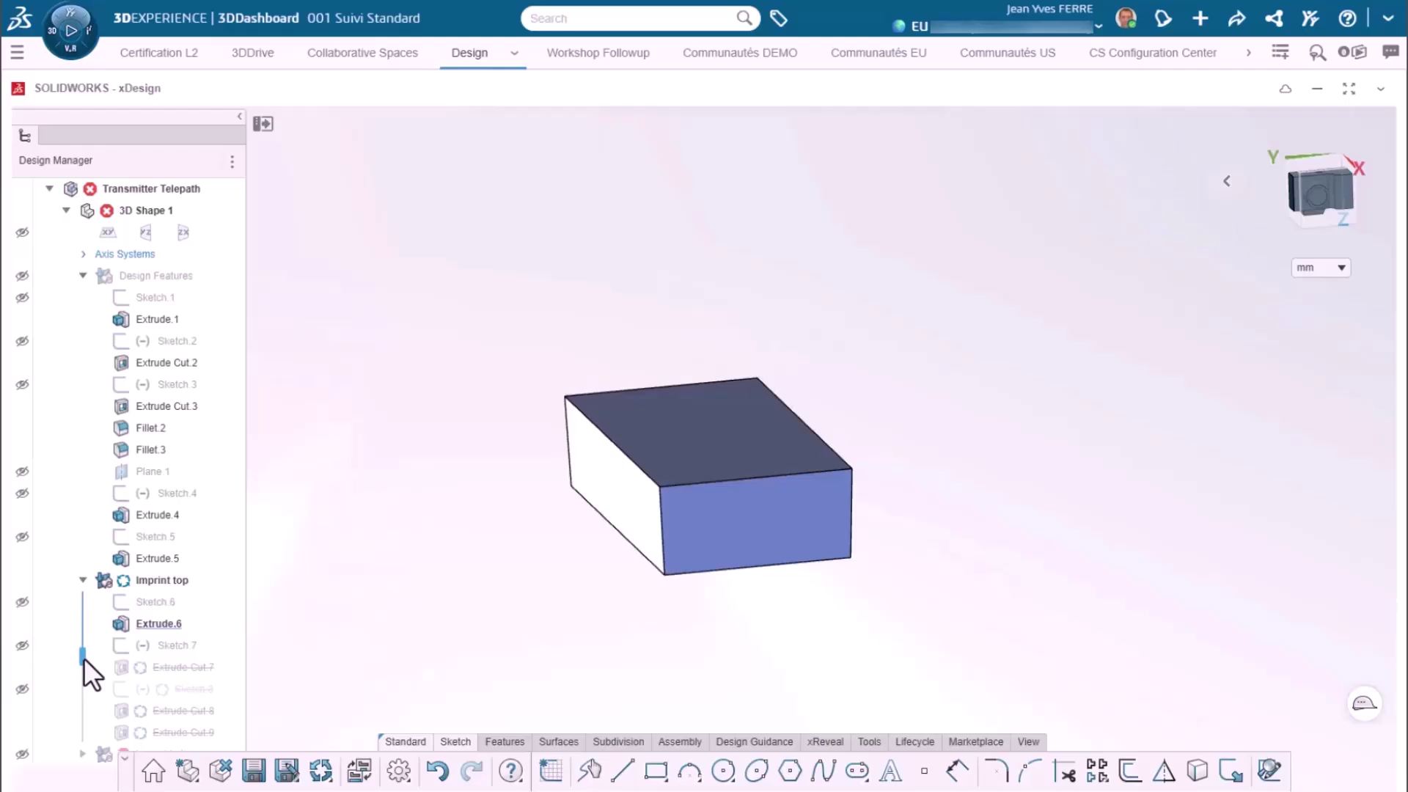
left_click(156, 643)
middle_click_drag(503, 600, 803, 637)
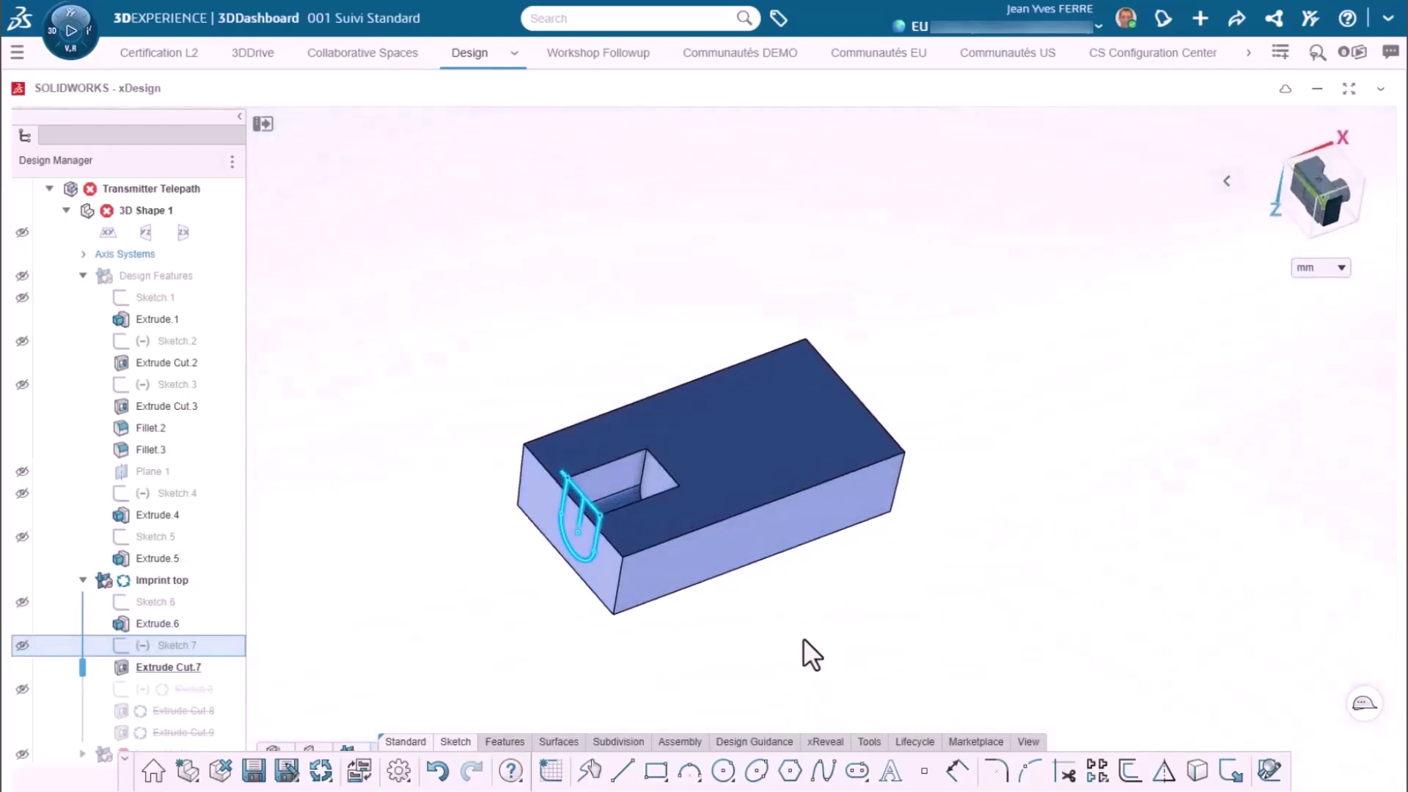
left_click(169, 667)
middle_click_drag(898, 546, 860, 512)
scroll(539, 462, "up", 5)
- Set the start condition of Extrude Cut.7 to At sketch and roll the history forward to Extrude Cut.9
left_click(172, 666)
left_click(198, 555)
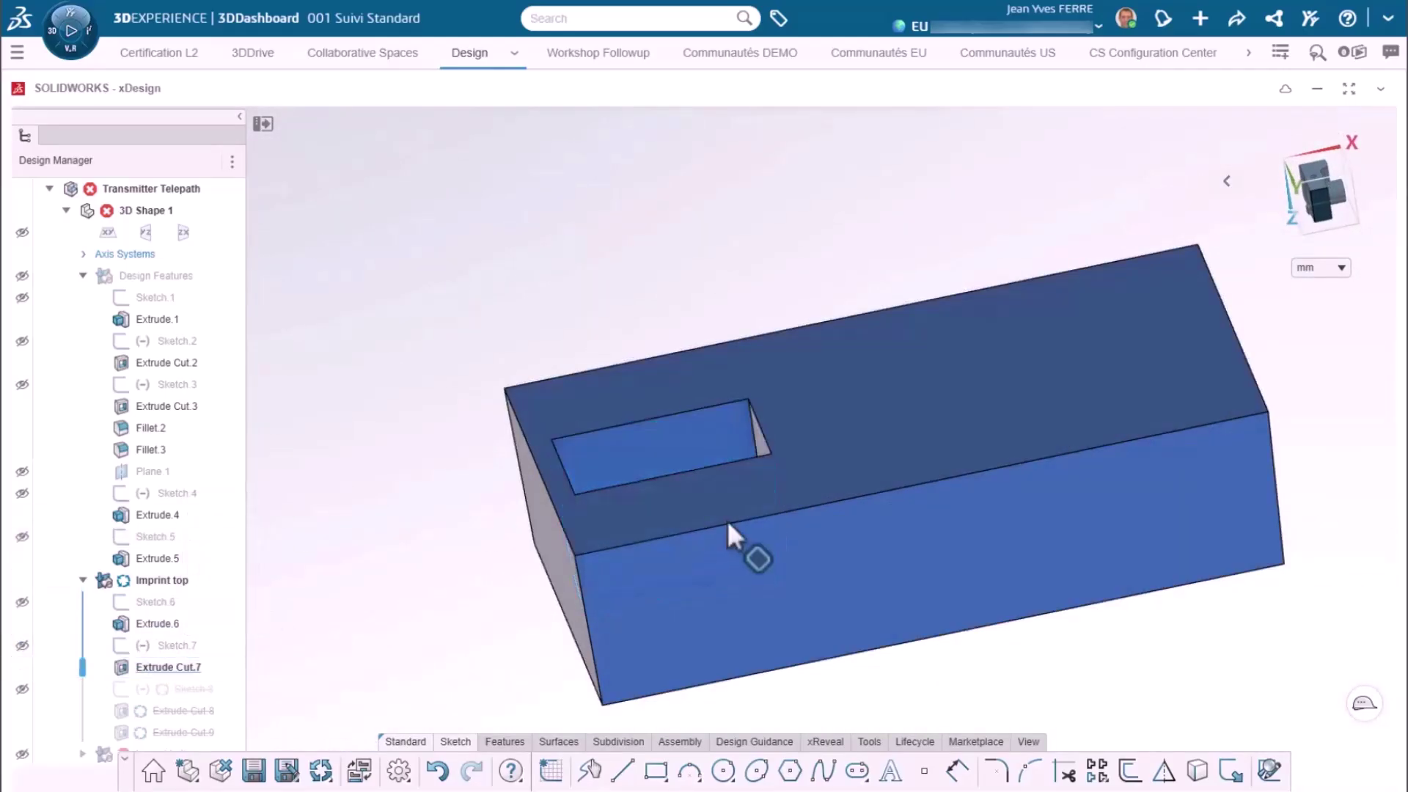
left_click(374, 521)
left_click(380, 544)
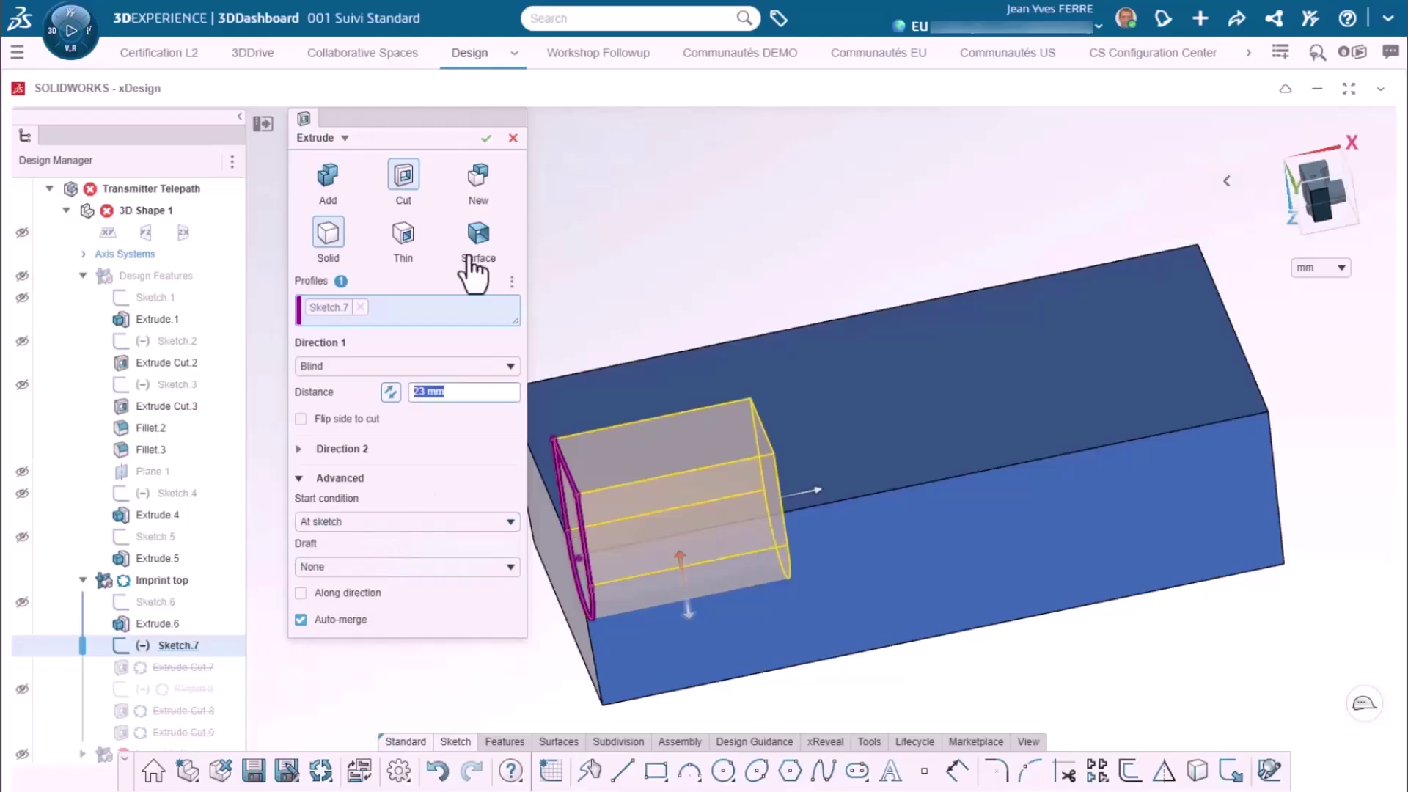
left_click(486, 138)
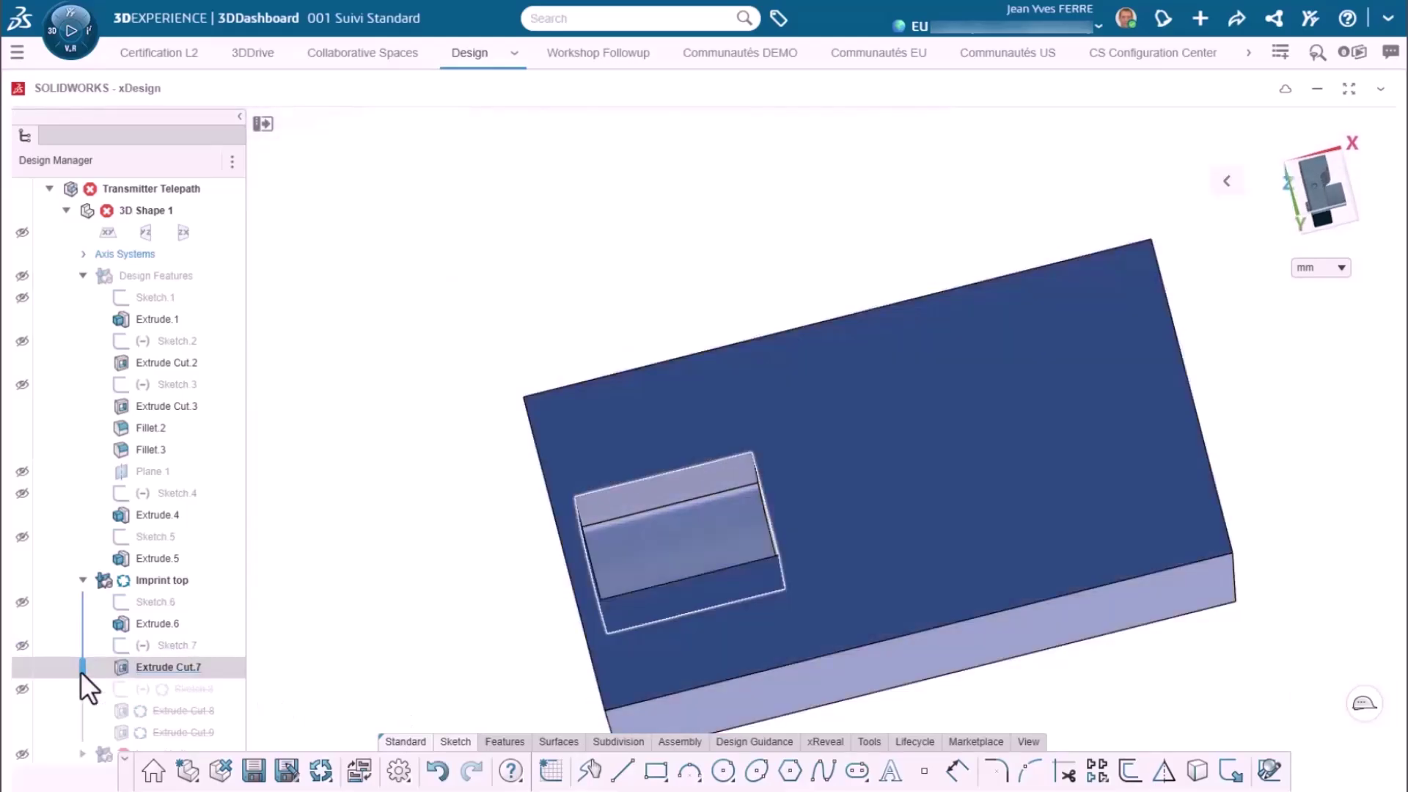
left_click_drag(81, 668, 81, 738)
middle_click_drag(531, 602, 432, 624)
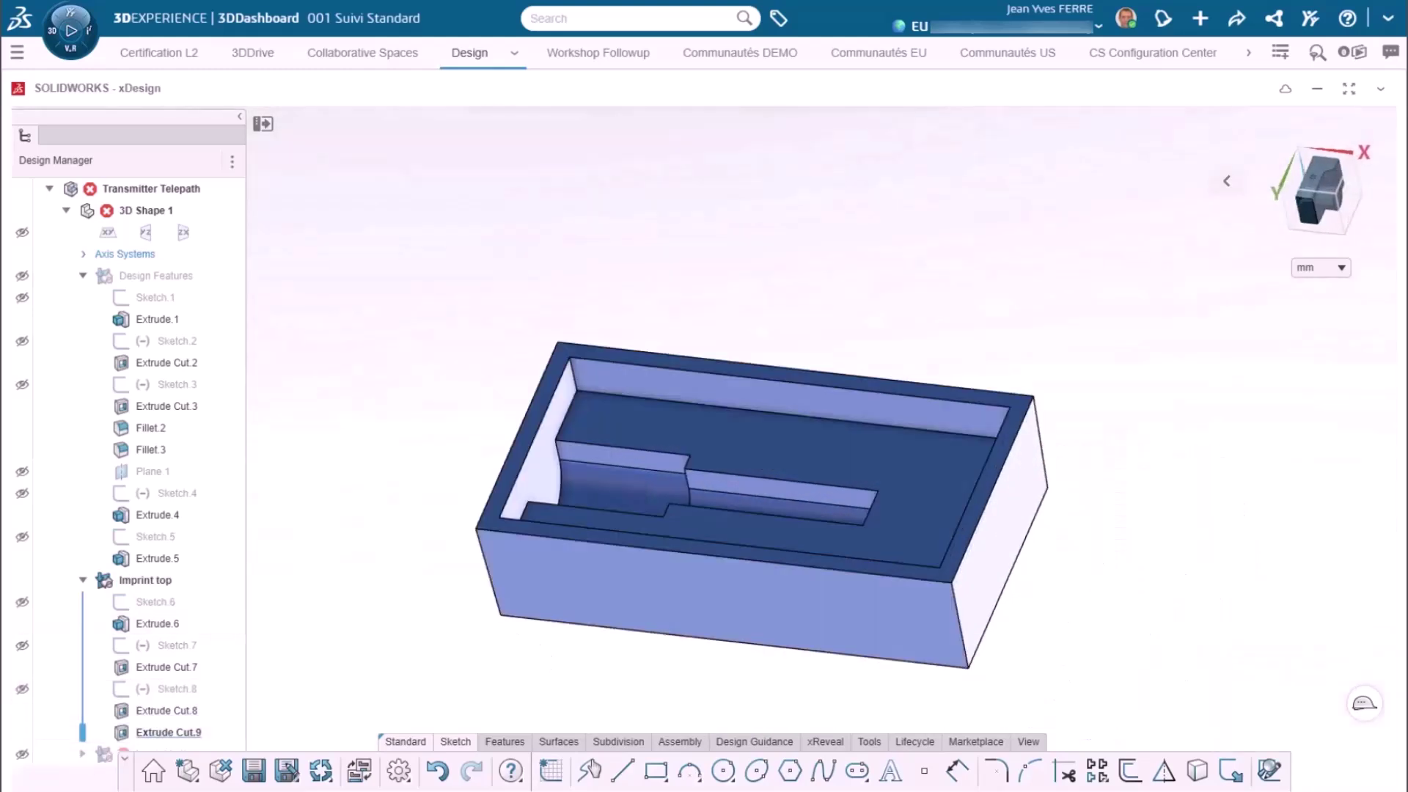
- Save the Transmitter Telepath component and show the Imprint bottom body with its feature list
left_click(254, 772)
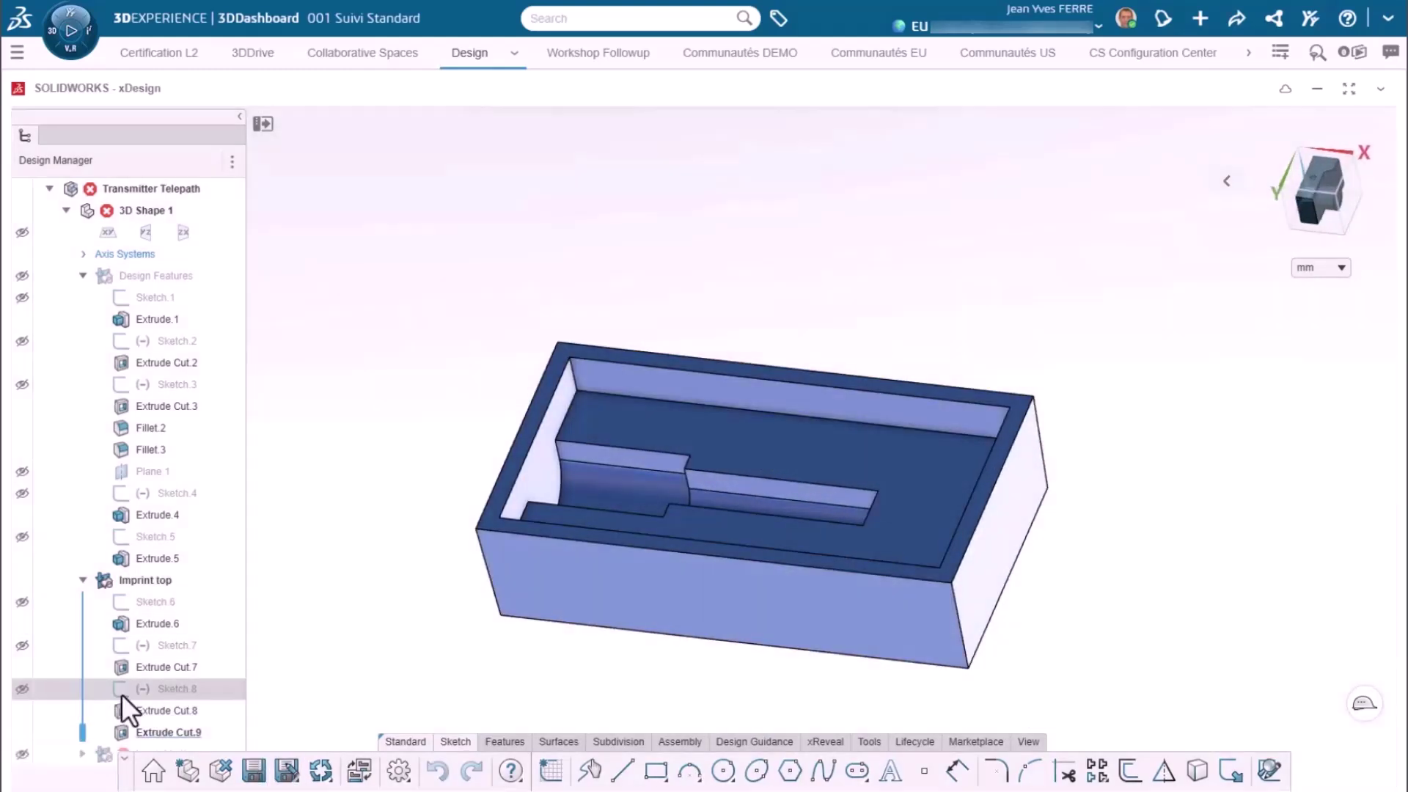
left_click(82, 276)
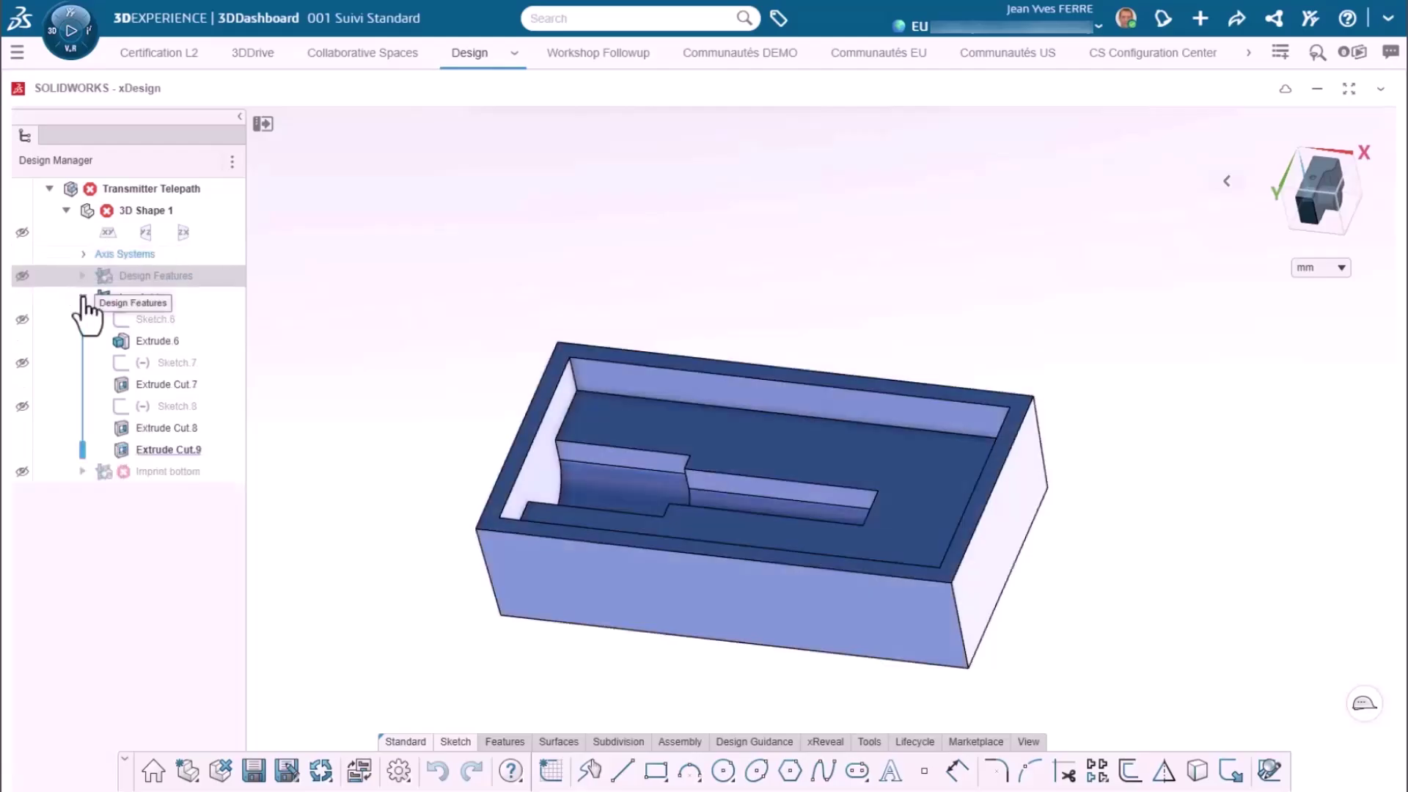
left_click(83, 471)
left_click(22, 471)
middle_click_drag(513, 572, 261, 579)
- Resolve the overdefined Sketch.9 by deleting the Coincident.6 and Coincident.7 constraints, and update the model
left_click(218, 487)
left_click(239, 408)
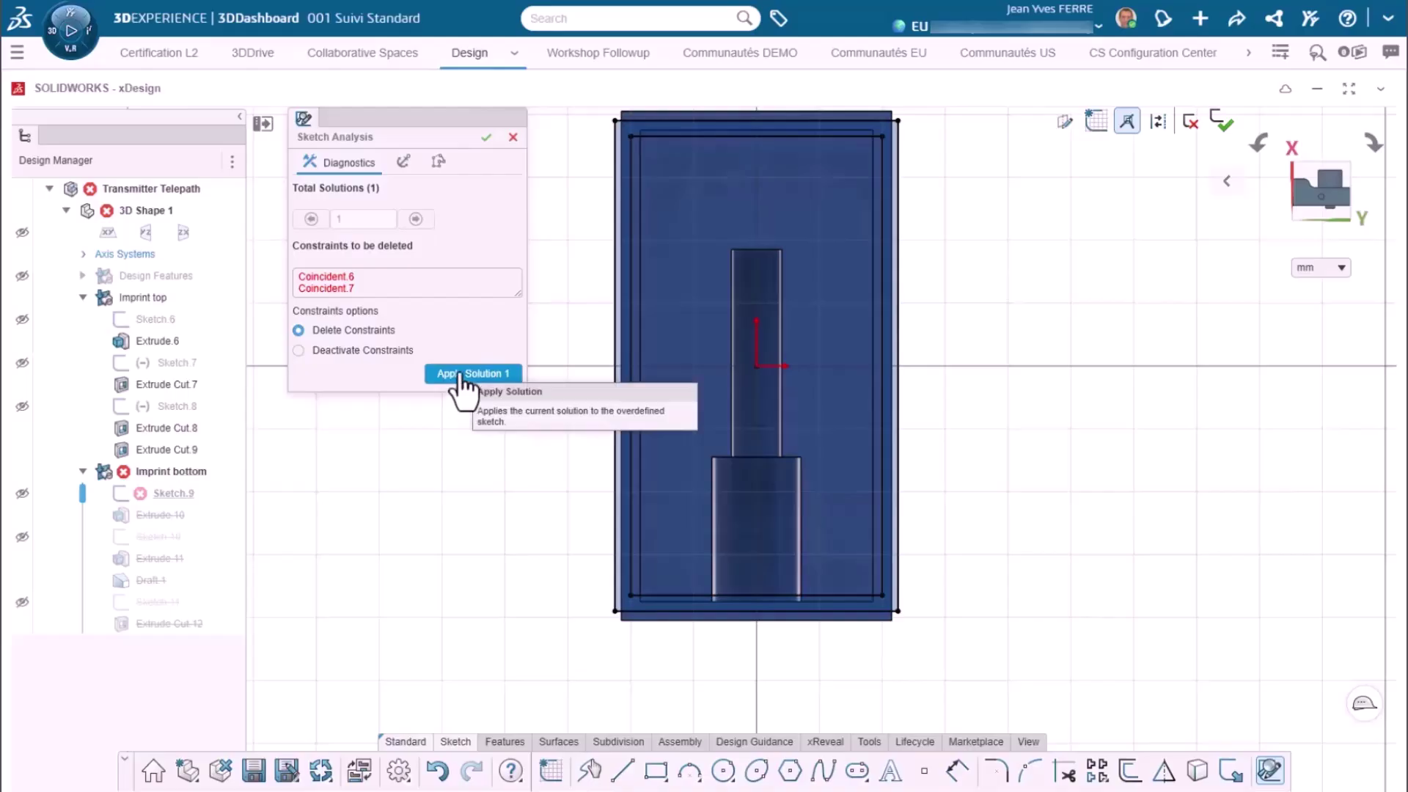
left_click(463, 376)
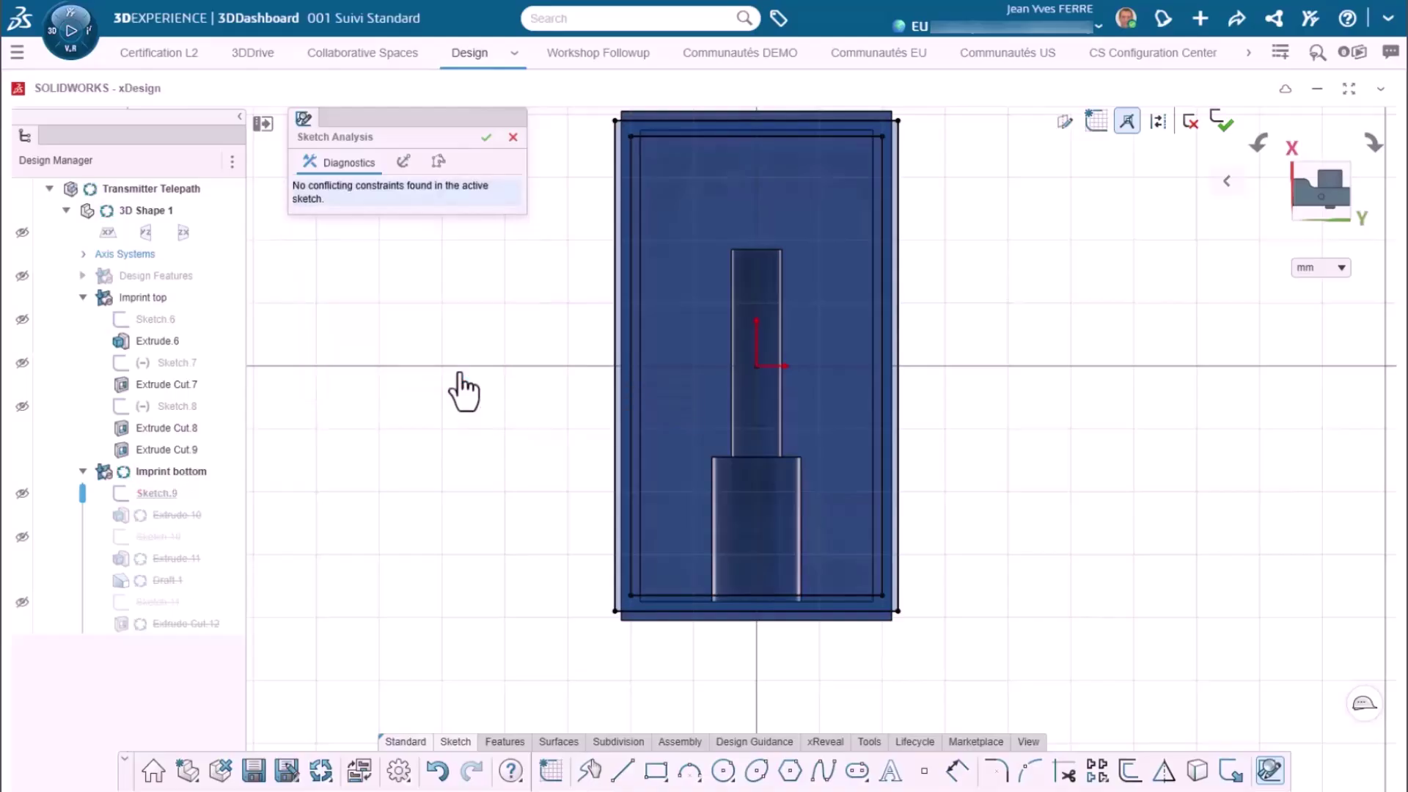
left_click(320, 770)
left_click(157, 490)
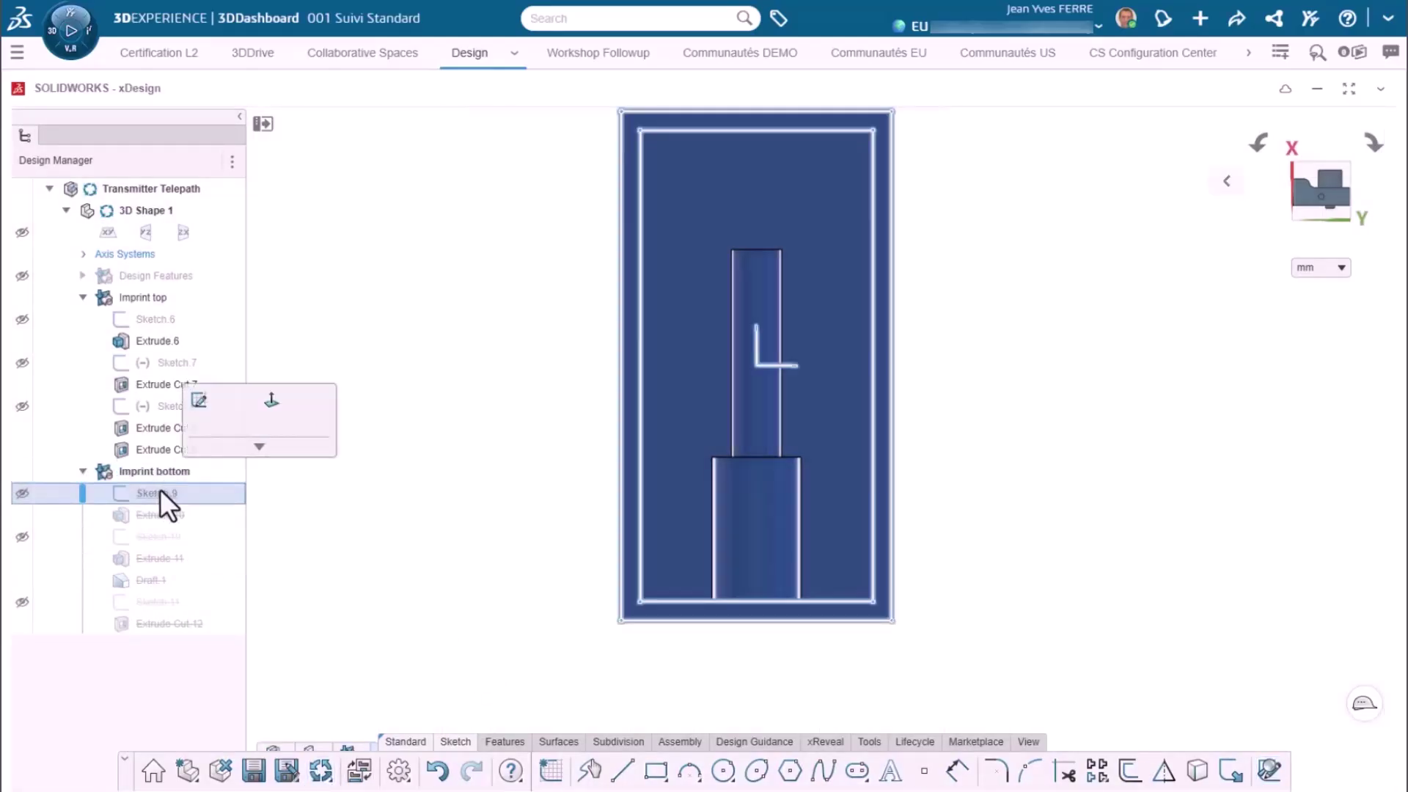
- Roll the Imprint bottom history forward to Extrude.10 and increase its extrusion distance
left_click_drag(85, 492, 82, 526)
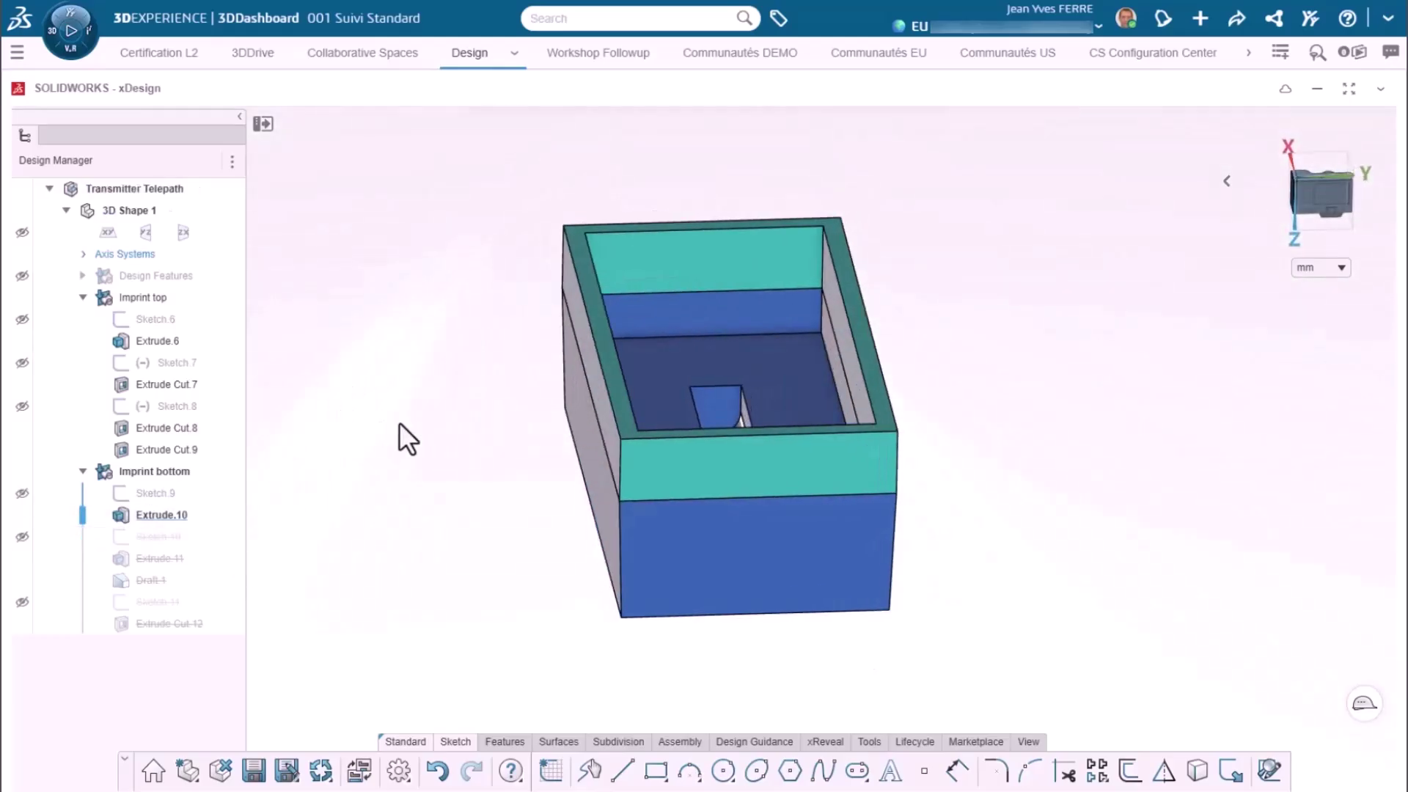
double_click(125, 522)
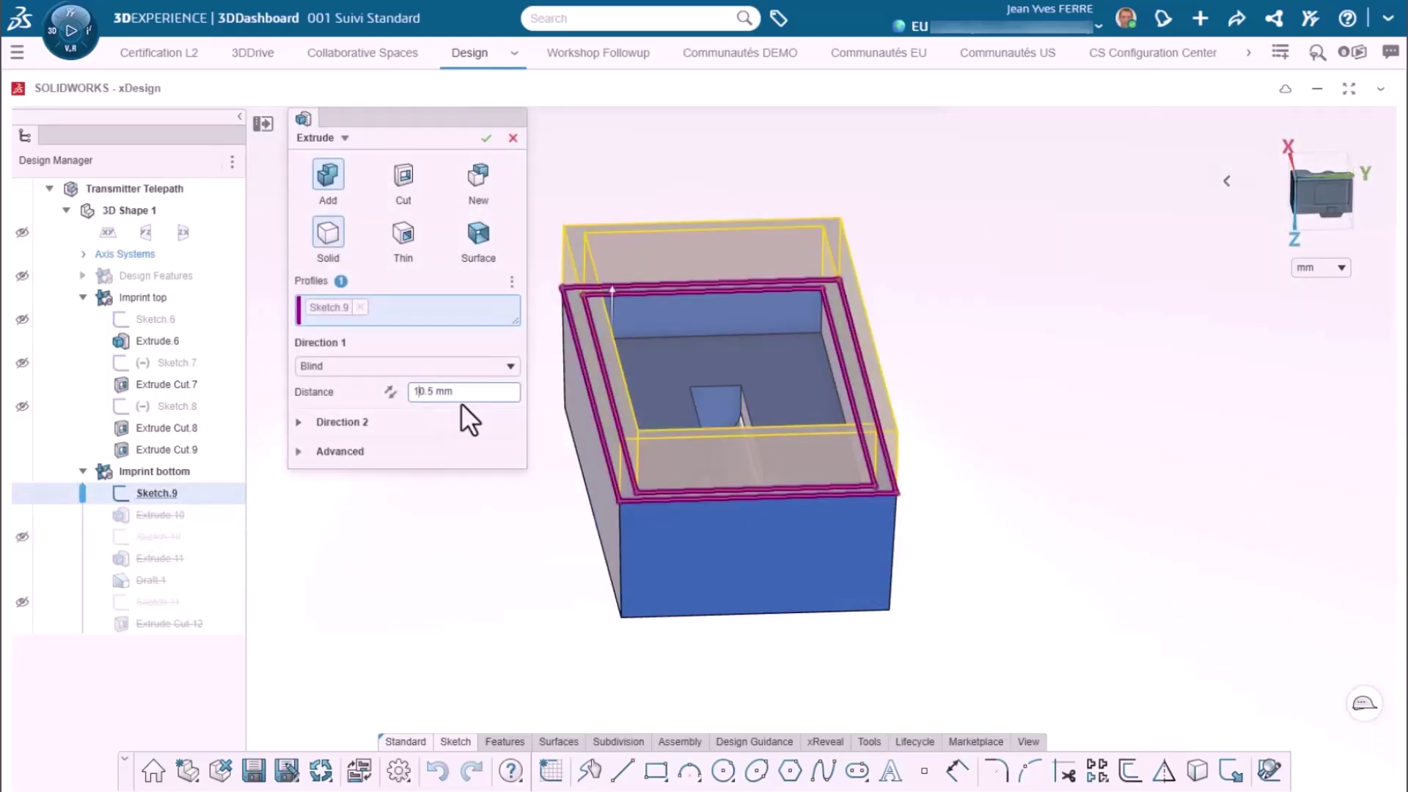
key("Return")
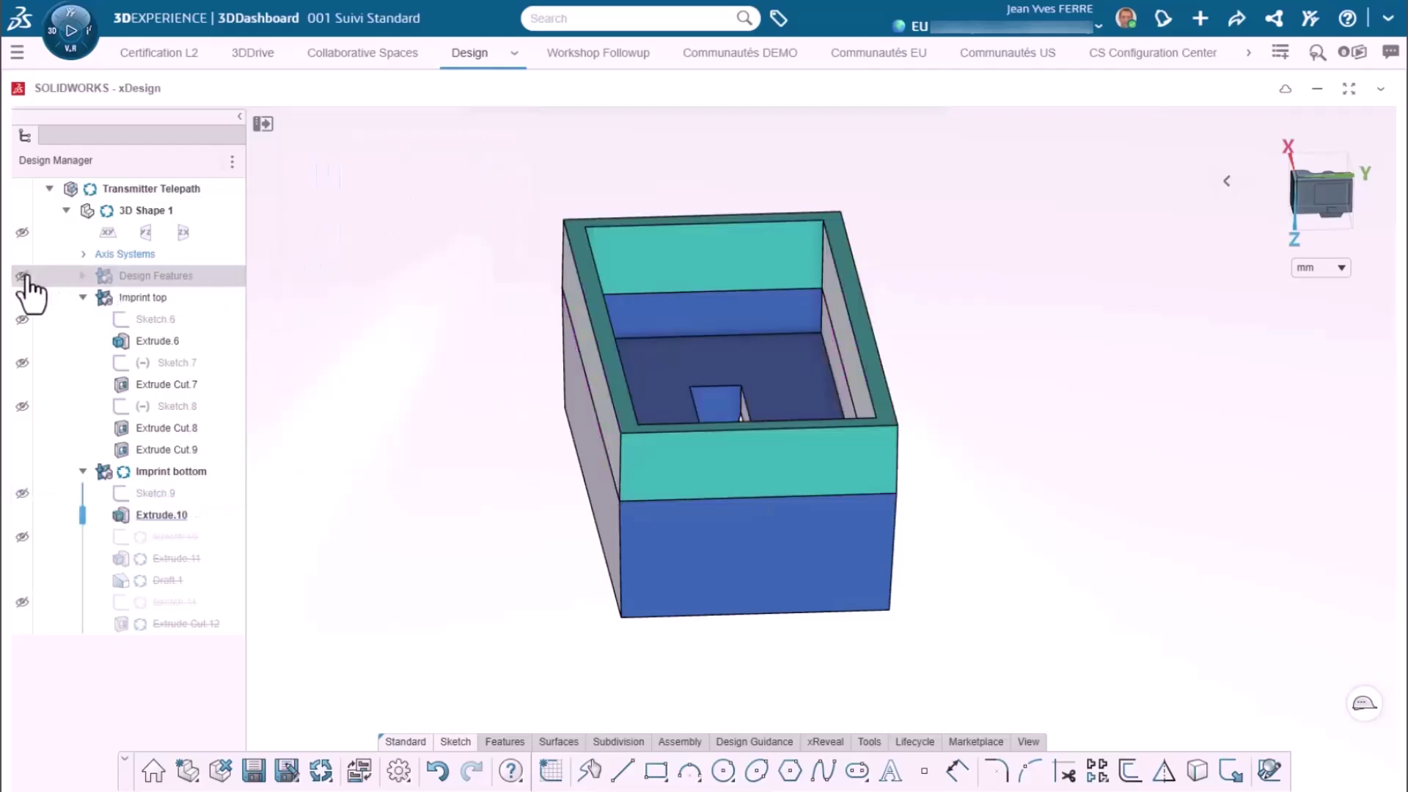
middle_click_drag(565, 525, 525, 509)
left_click(23, 276)
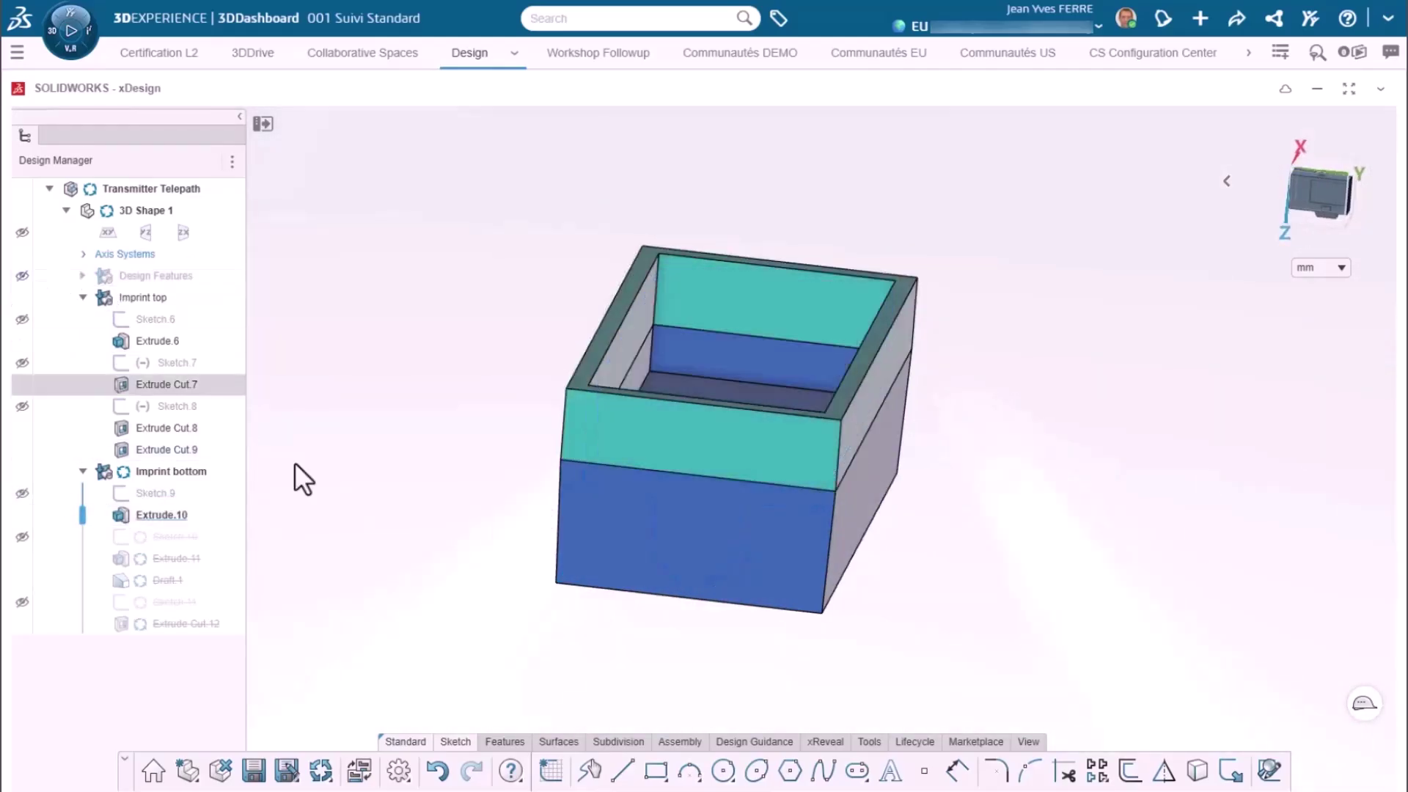
- Roll the Imprint bottom history forward to Draft.1 and check its drafted faces and angle
left_click_drag(79, 543, 82, 582)
left_click(71, 564)
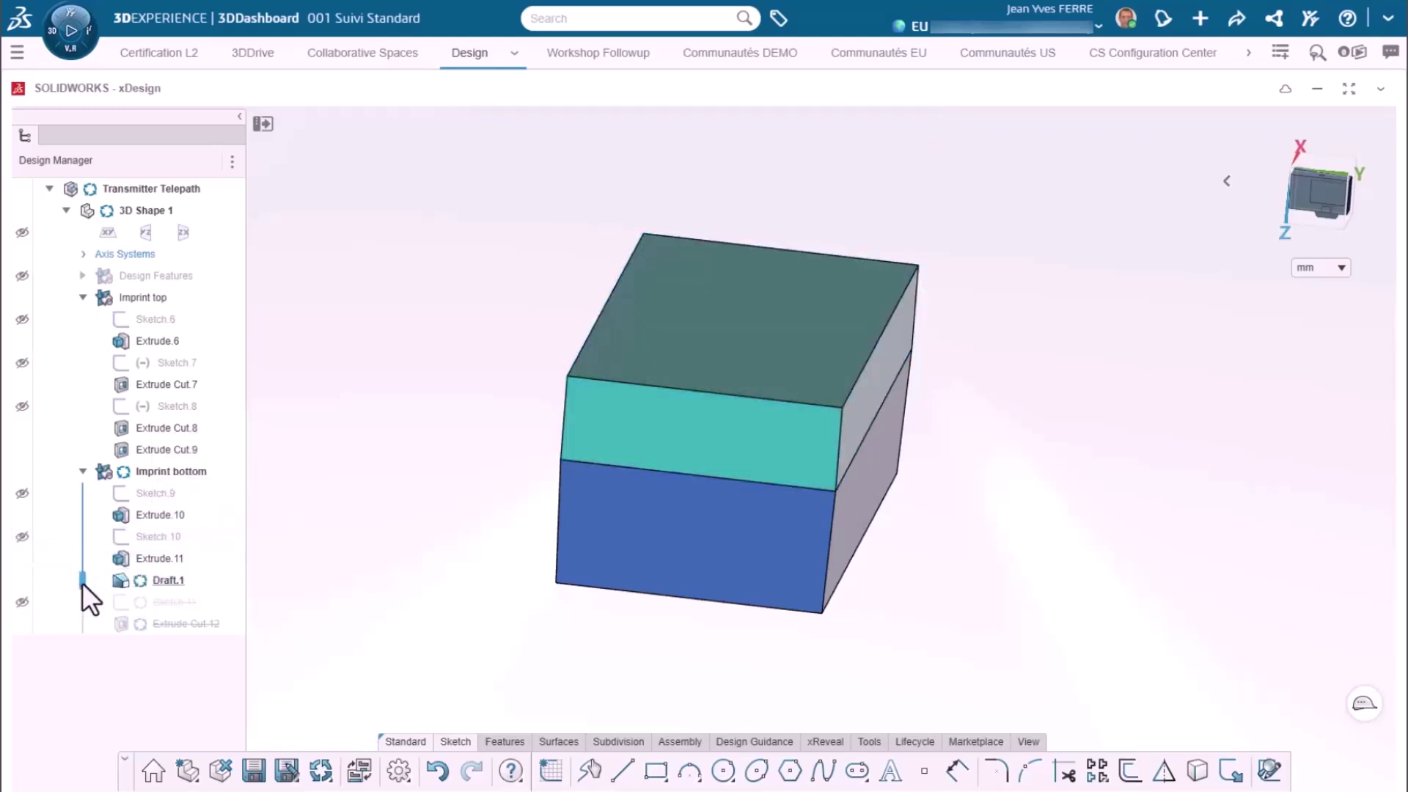
left_click(149, 582)
left_click(174, 518)
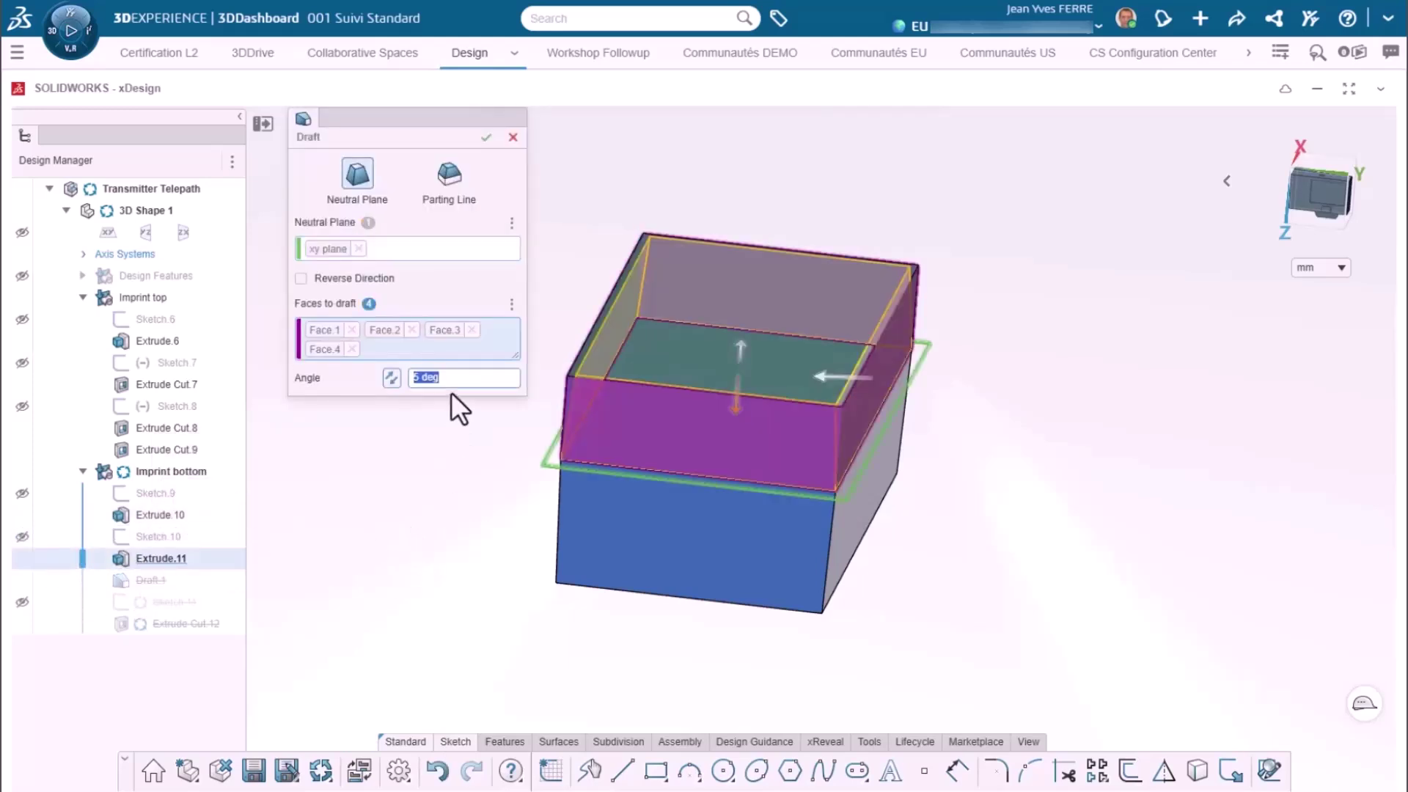
left_click(513, 137)
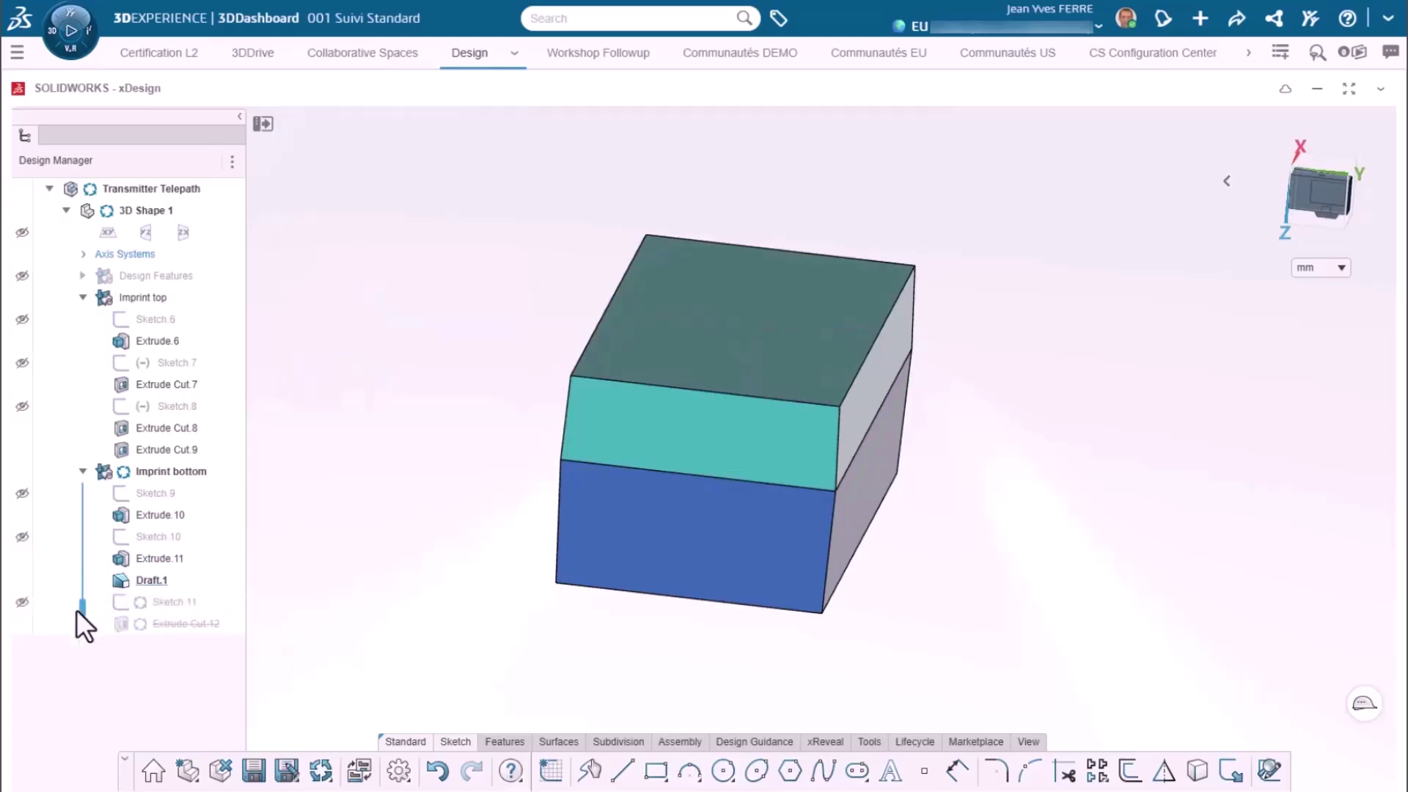
- Roll the Imprint bottom history to its end and delete Extrude Cut.12 together with its Sketch.11
left_click_drag(82, 610, 137, 634)
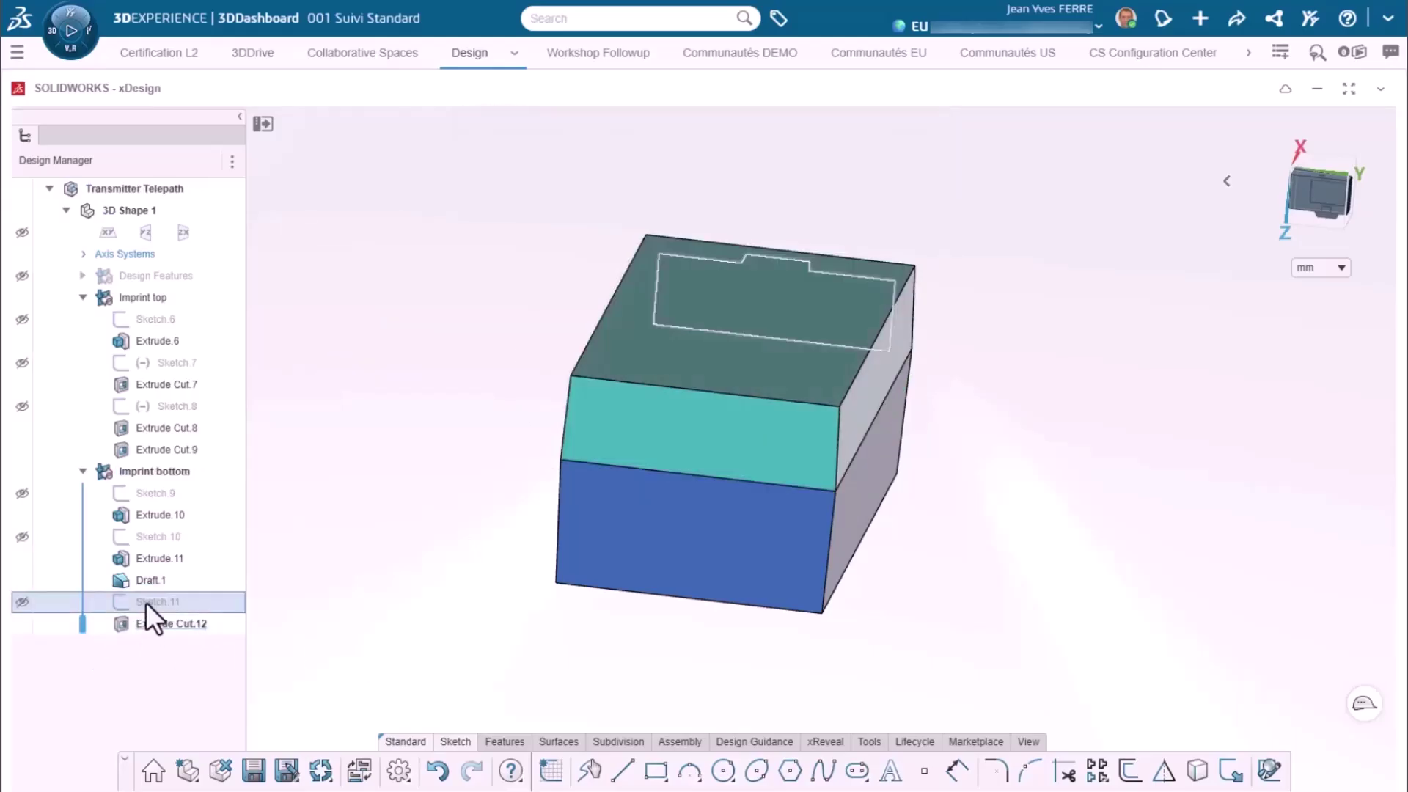
left_click(152, 623)
key("Delete")
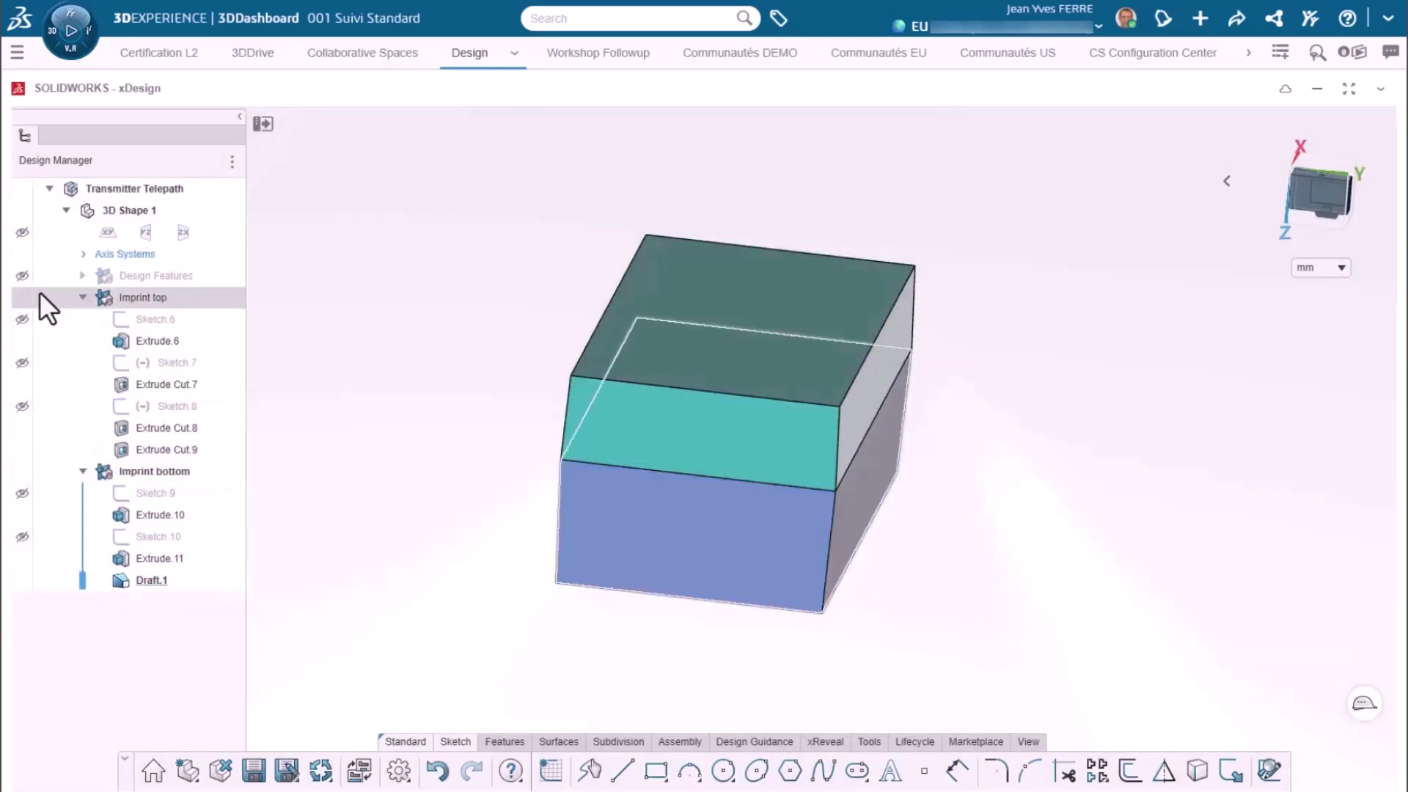
- Hide Imprint top and apply a 1 mm fillet to the pocket floor and vertical inner corner edges of Imprint bottom
left_click(22, 297)
middle_click_drag(425, 443, 621, 671)
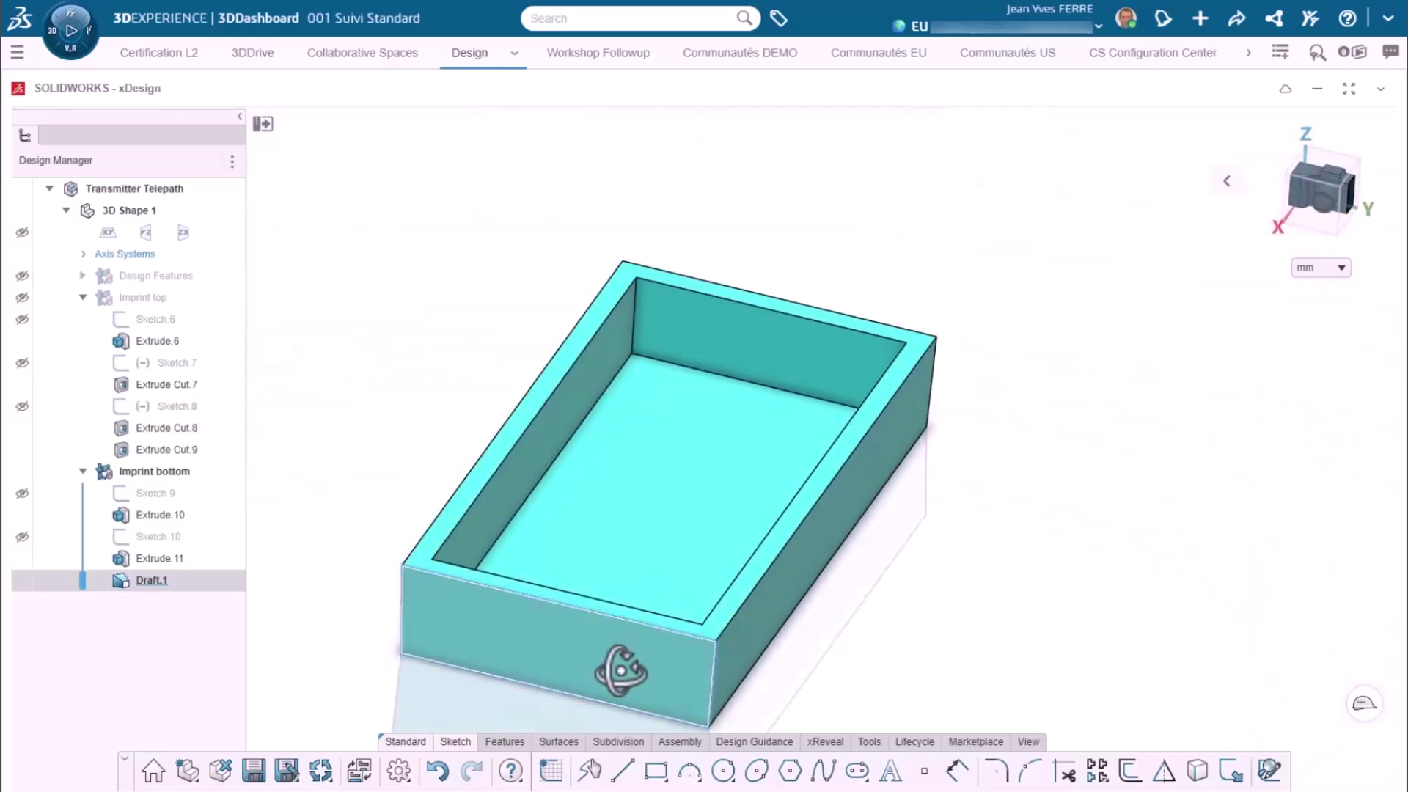
scroll(614, 617, "up", 4)
left_click(668, 384)
left_click(508, 743)
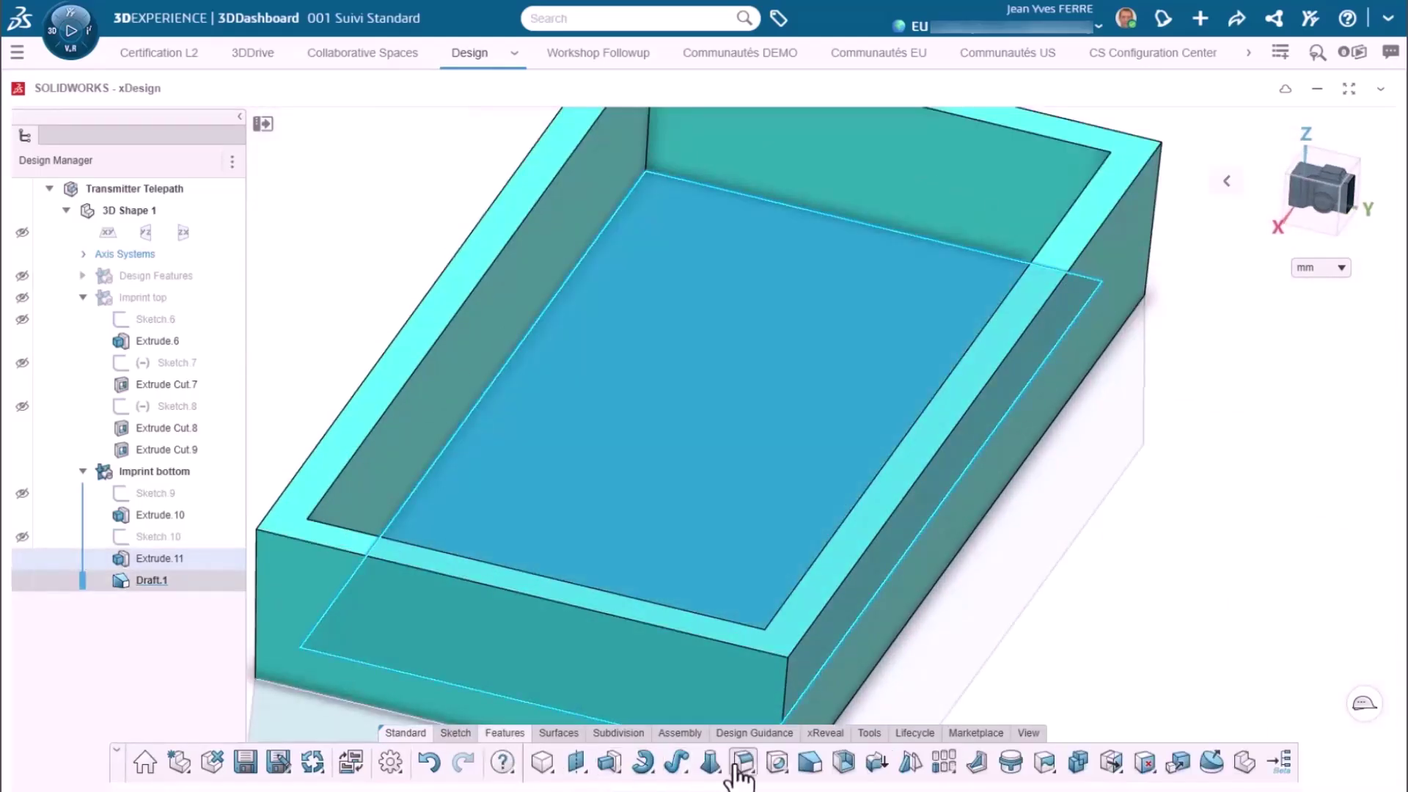
left_click(737, 766)
scroll(738, 357, "down", 2)
left_click(665, 180)
middle_click_drag(666, 183, 866, 220)
left_click(874, 208)
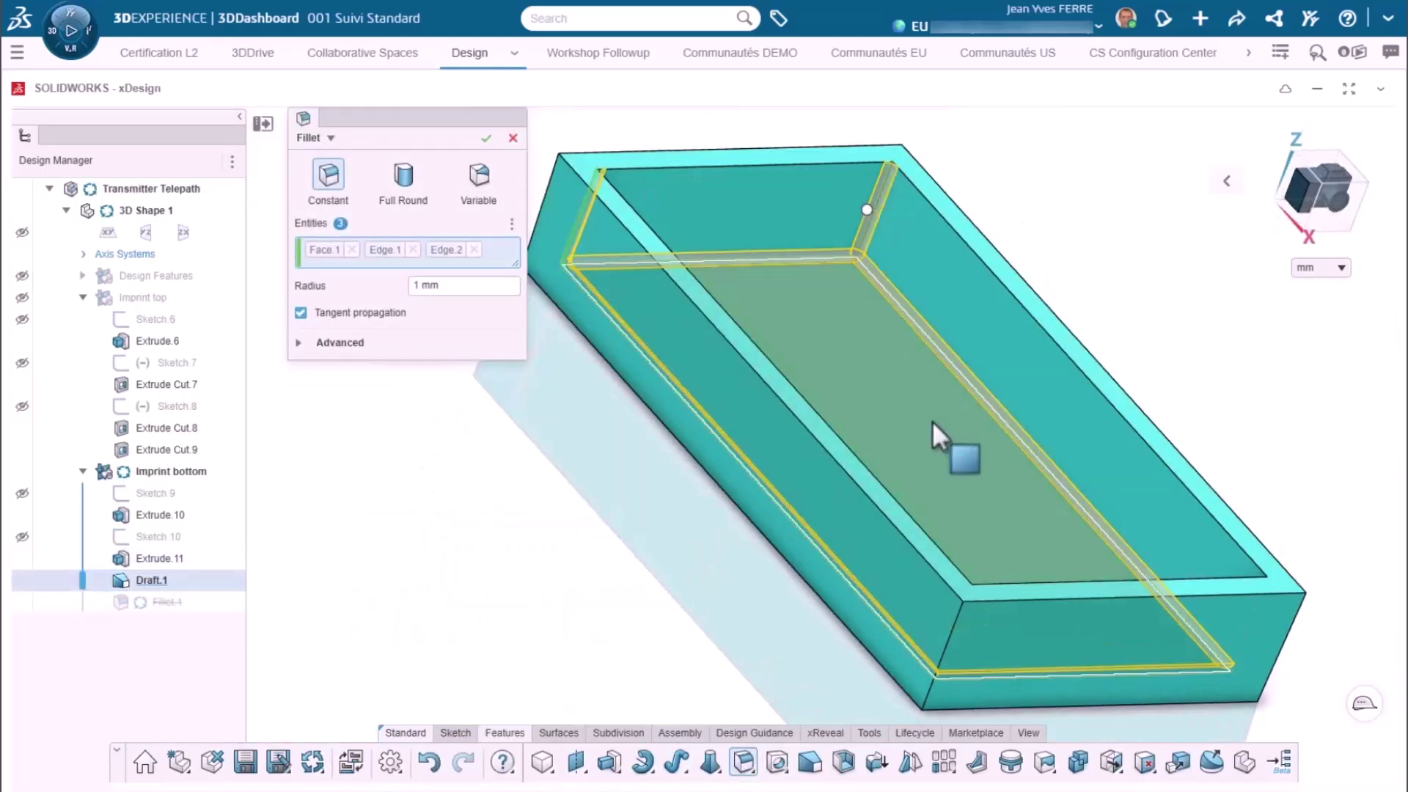
middle_click_drag(932, 420, 587, 447)
left_click(511, 456)
left_click(487, 138)
- Show the Imprint top body again and save the Transmitter Telepath component
scroll(807, 513, "down", 3)
middle_click_drag(770, 609, 958, 525)
scroll(807, 586, "up", 2)
left_click(246, 763)
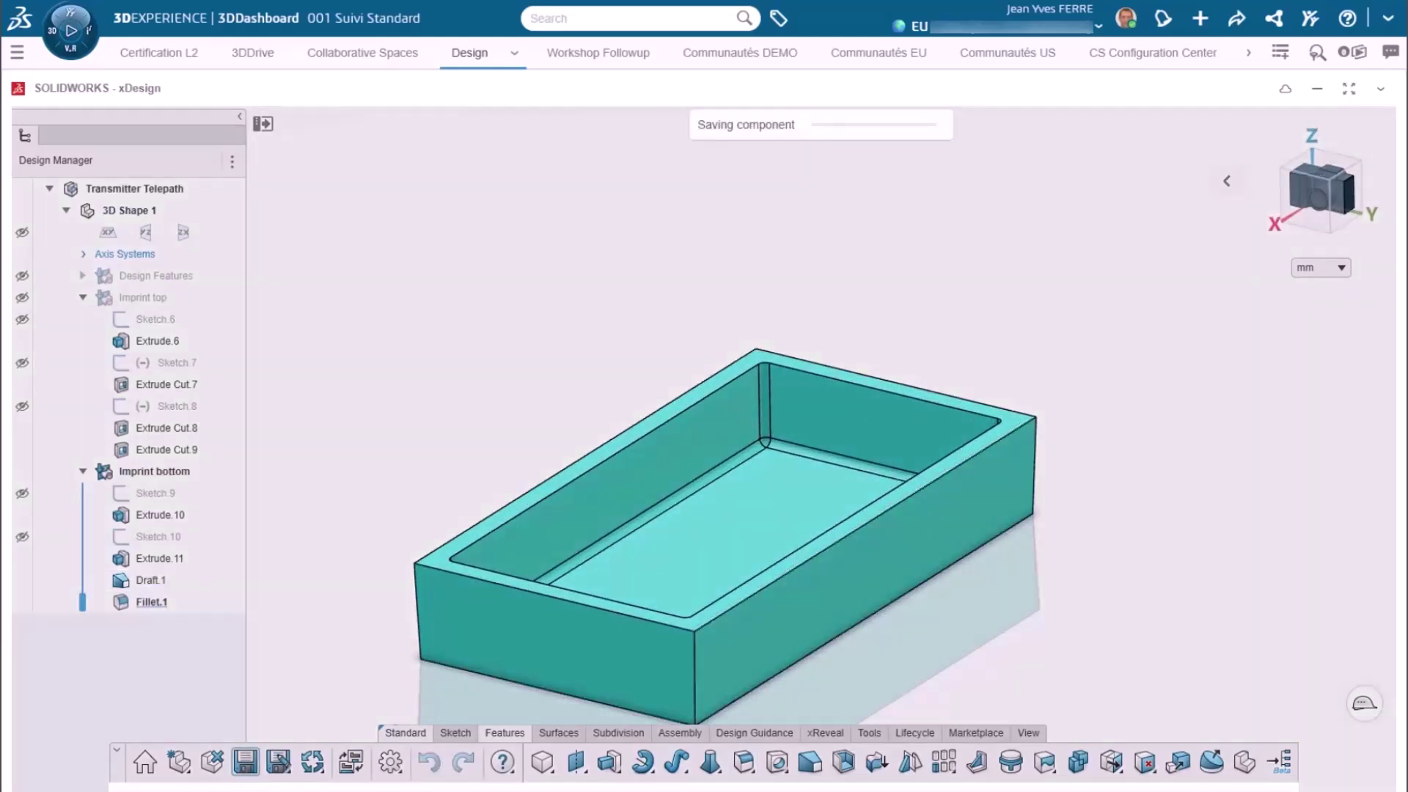
left_click(23, 298)
left_click(246, 763)
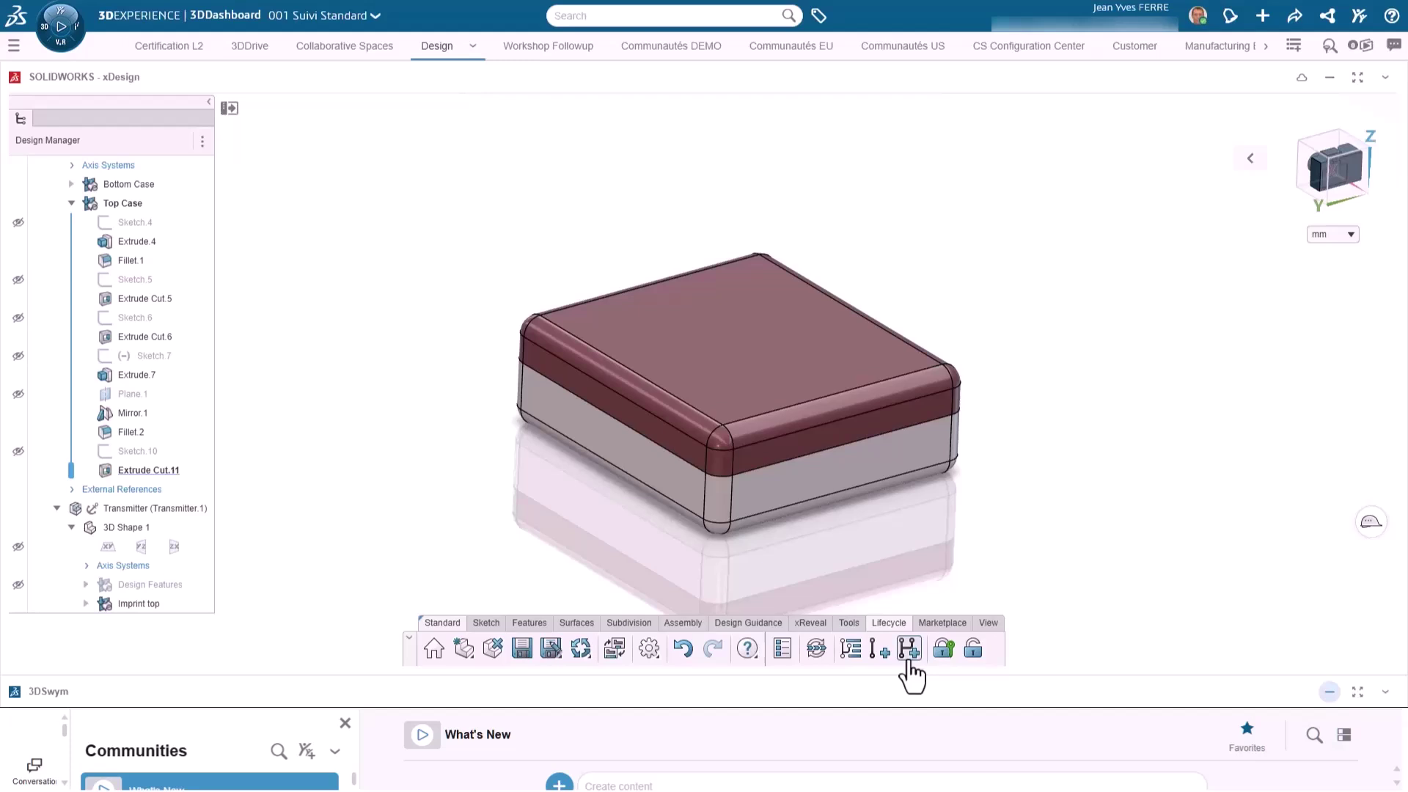
- Save the Transport Case, create a new branch from it, and hide its Top Case body
left_click(909, 659)
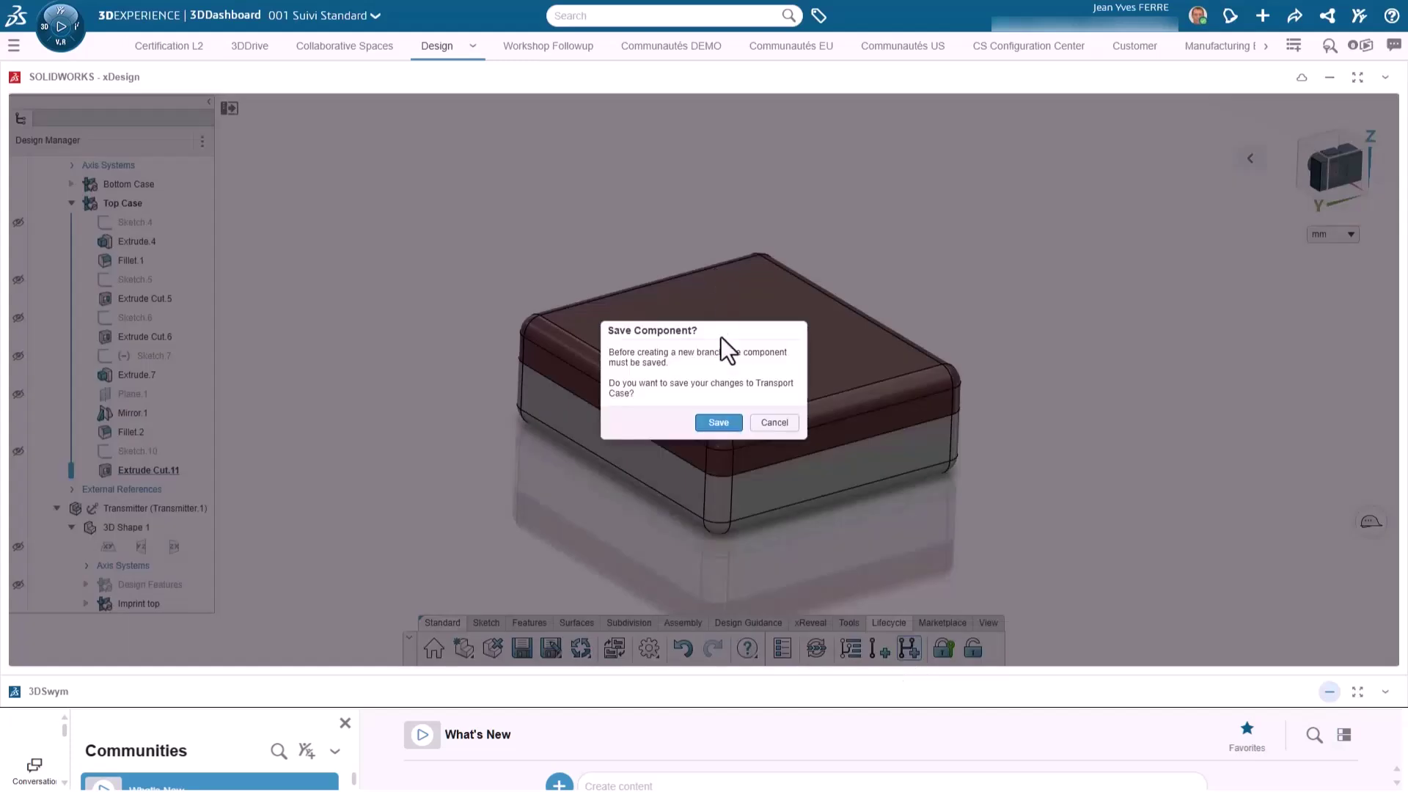
left_click(720, 426)
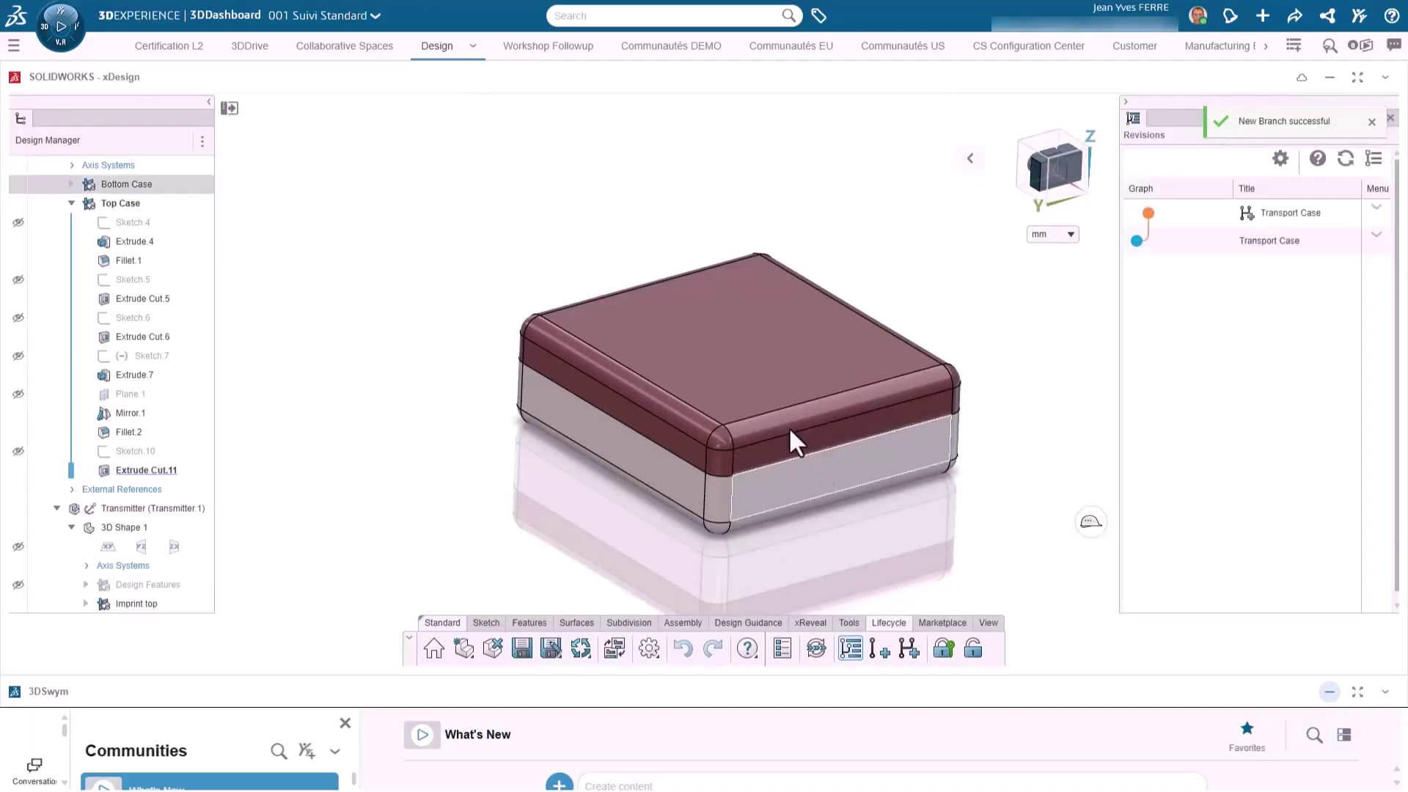
left_click(748, 382)
left_click(308, 565)
left_click(337, 511)
mouse_move(503, 506)
middle_mouse_down()
mouse_move(484, 550)
mouse_move(507, 511)
mouse_move(490, 512)
middle_mouse_up()
- Replace both Transmitter components with the Transmitter Telepath A.1 revision, using automatic mate replacement
left_click(790, 358)
left_click(125, 493)
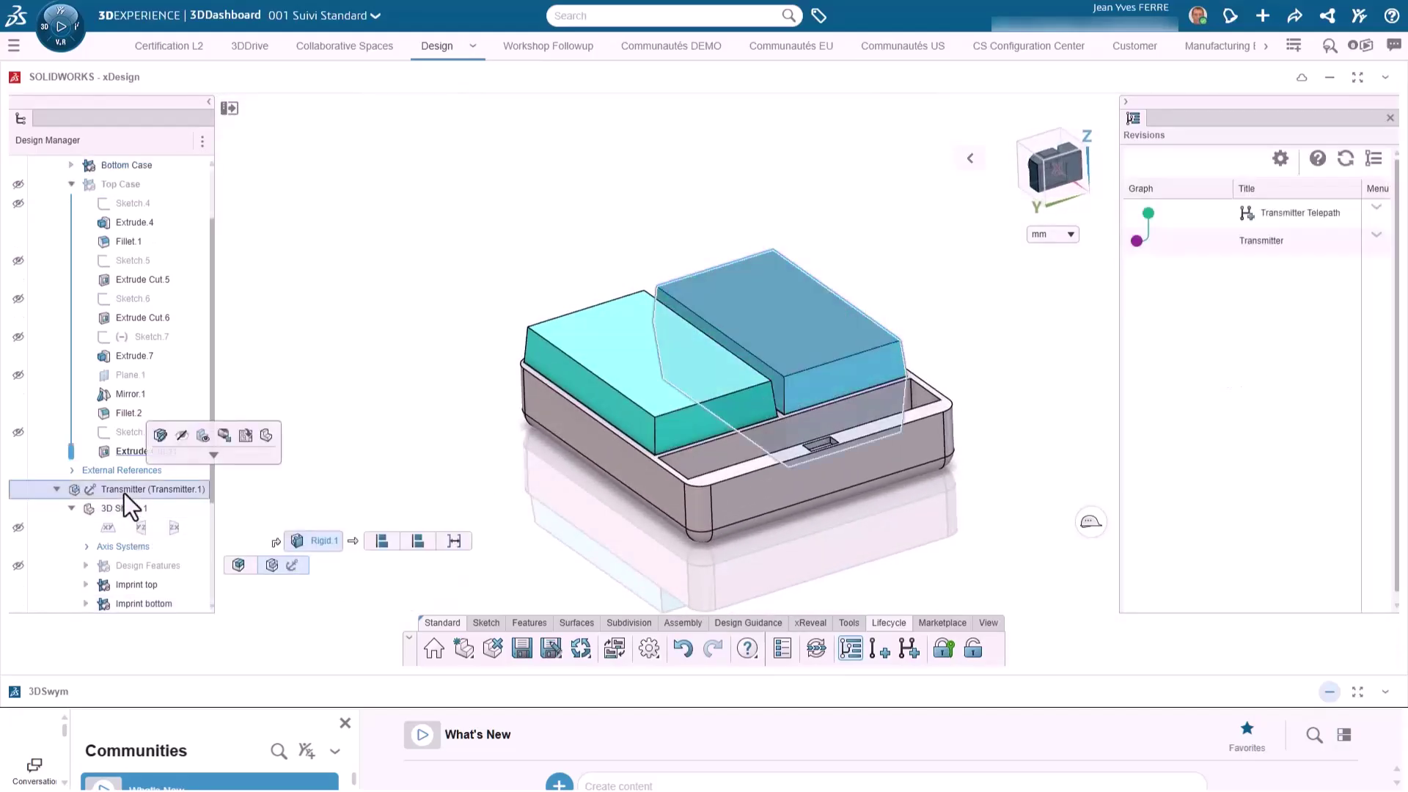
right_click(125, 493)
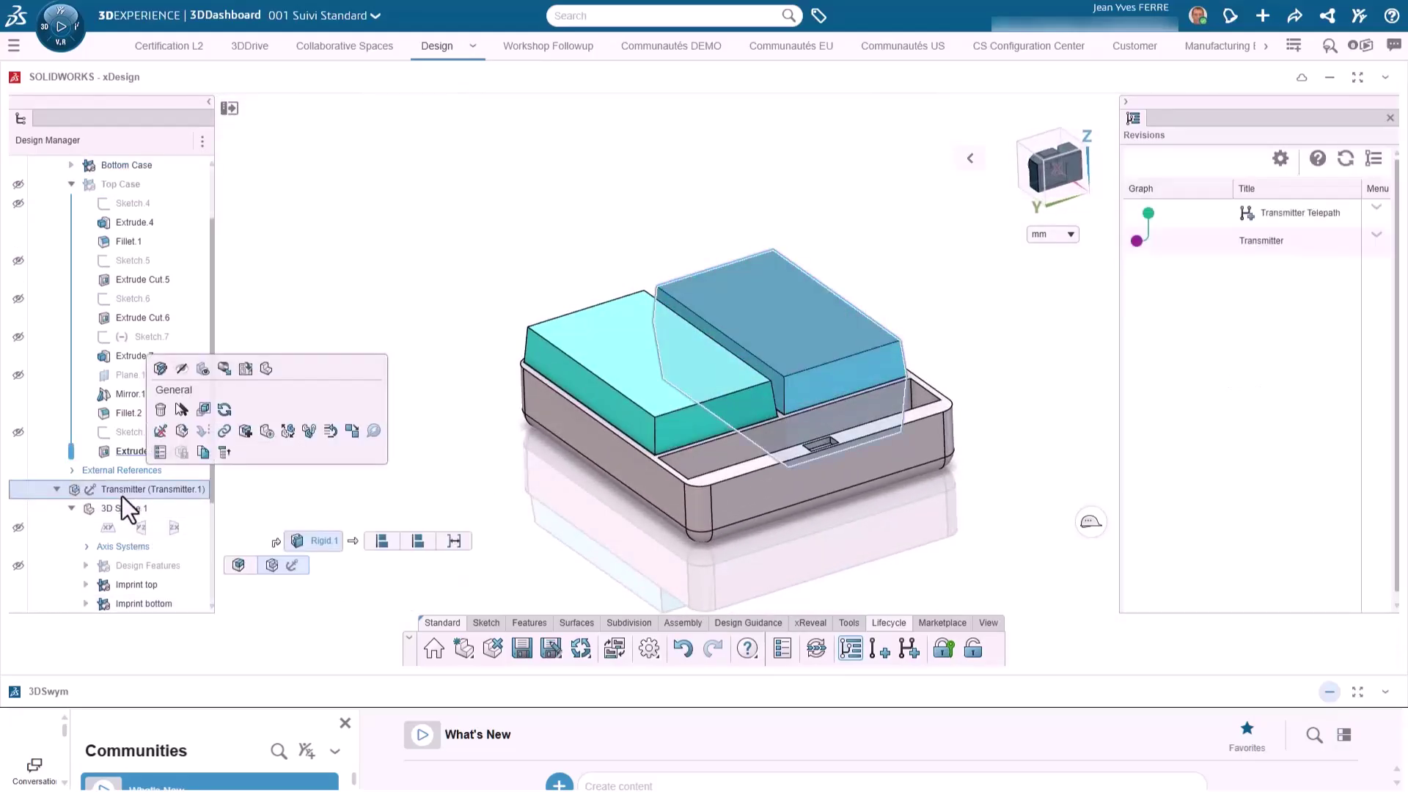
left_click(286, 435)
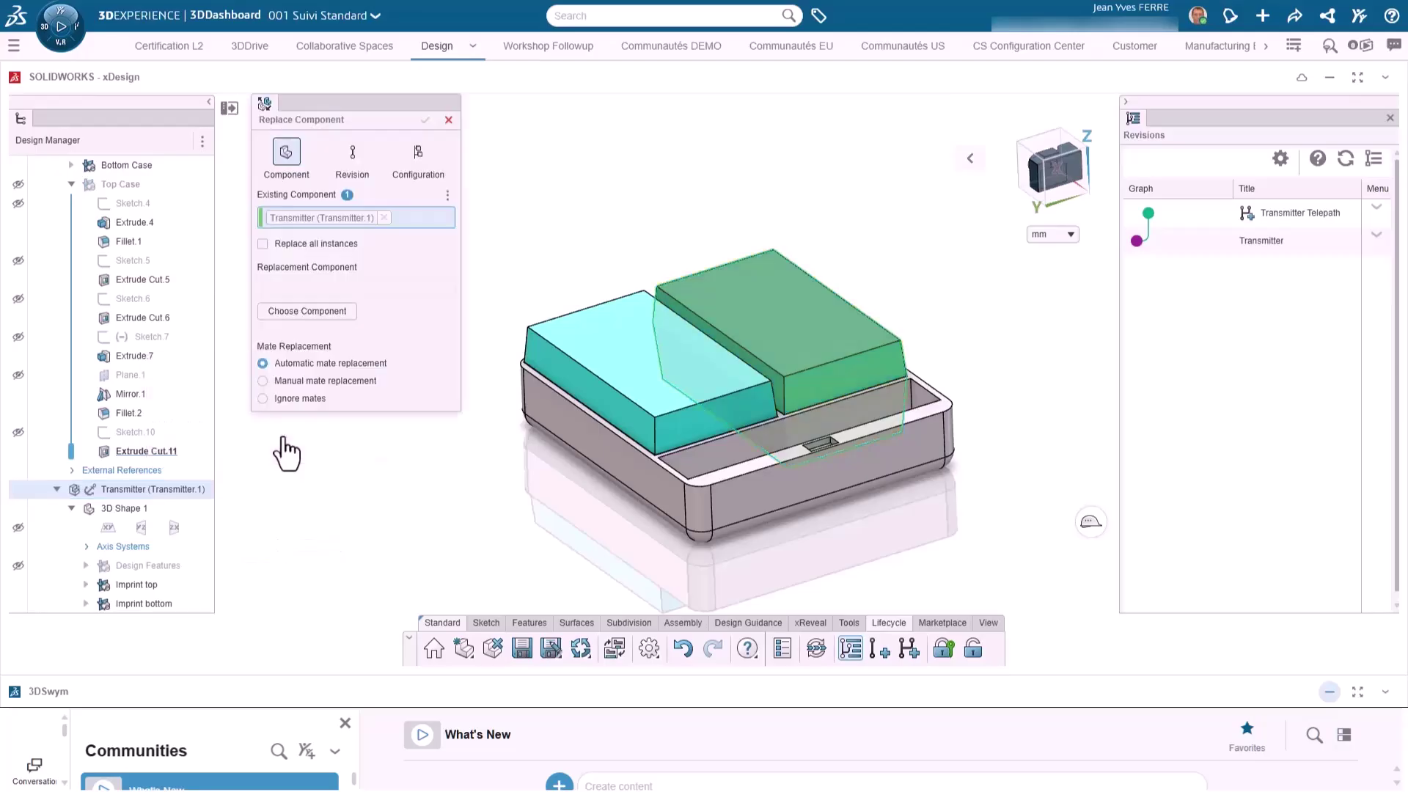
left_click(300, 311)
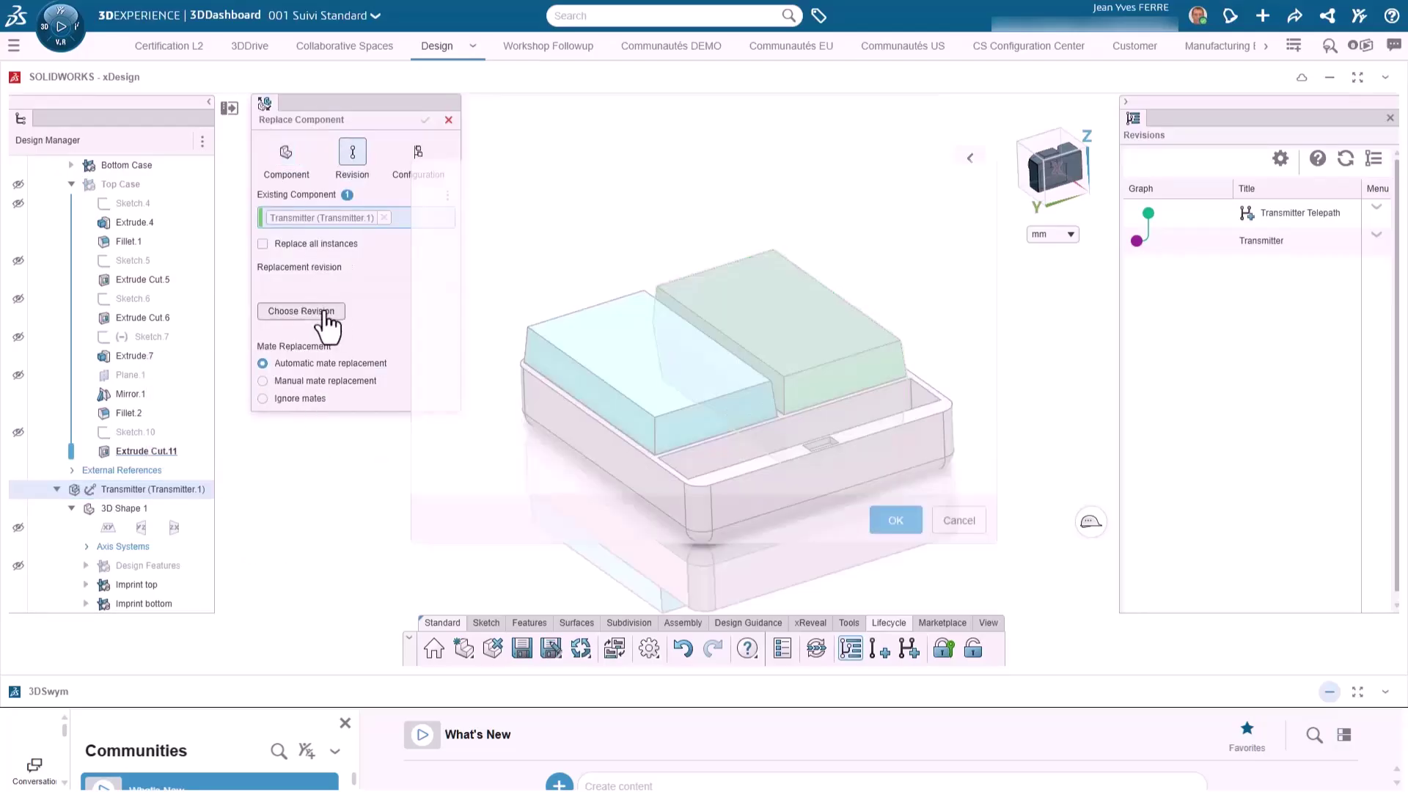
left_click(657, 305)
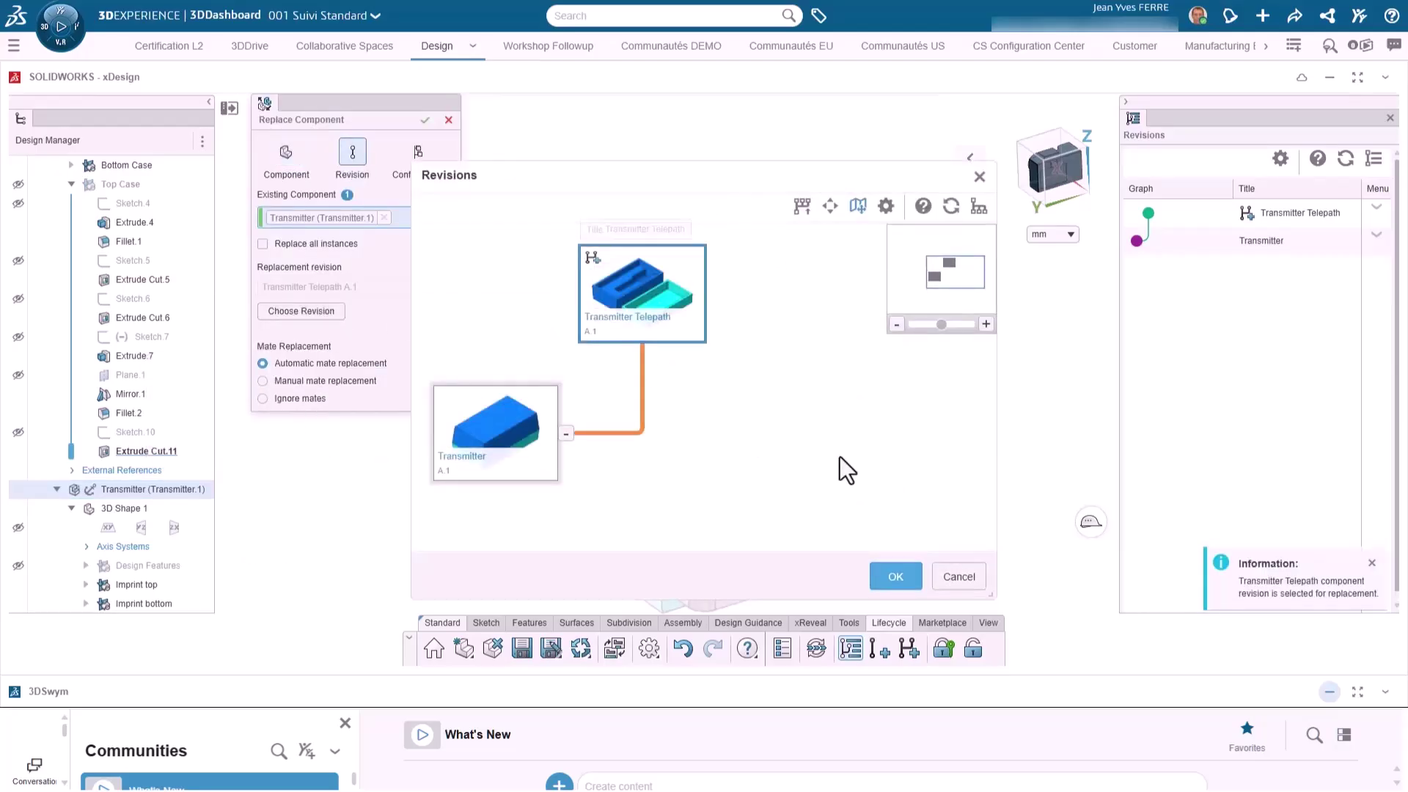
left_click(896, 577)
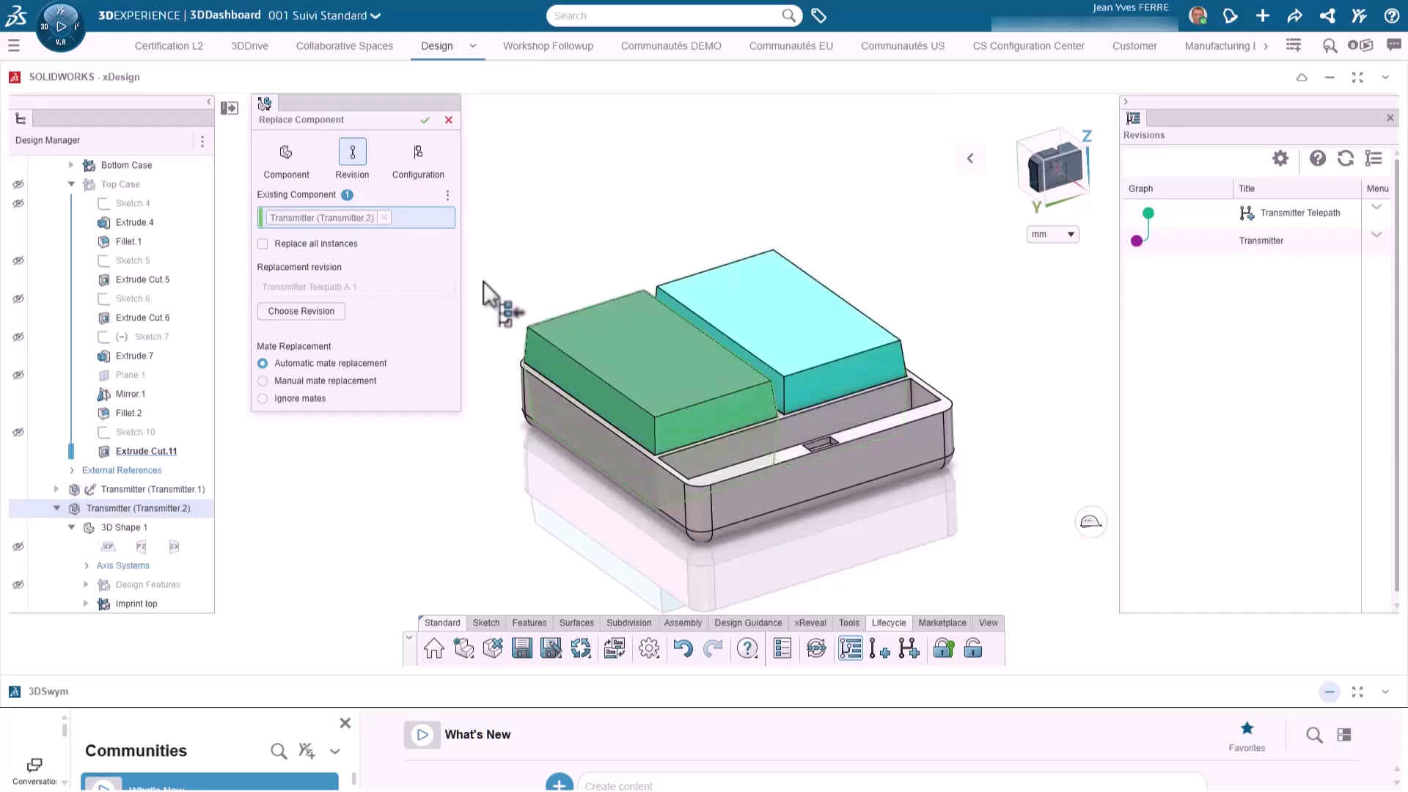
- Move the second Transmitter Telepath sideways out of the bottom case and update the assembly
left_click_drag(545, 382, 583, 392)
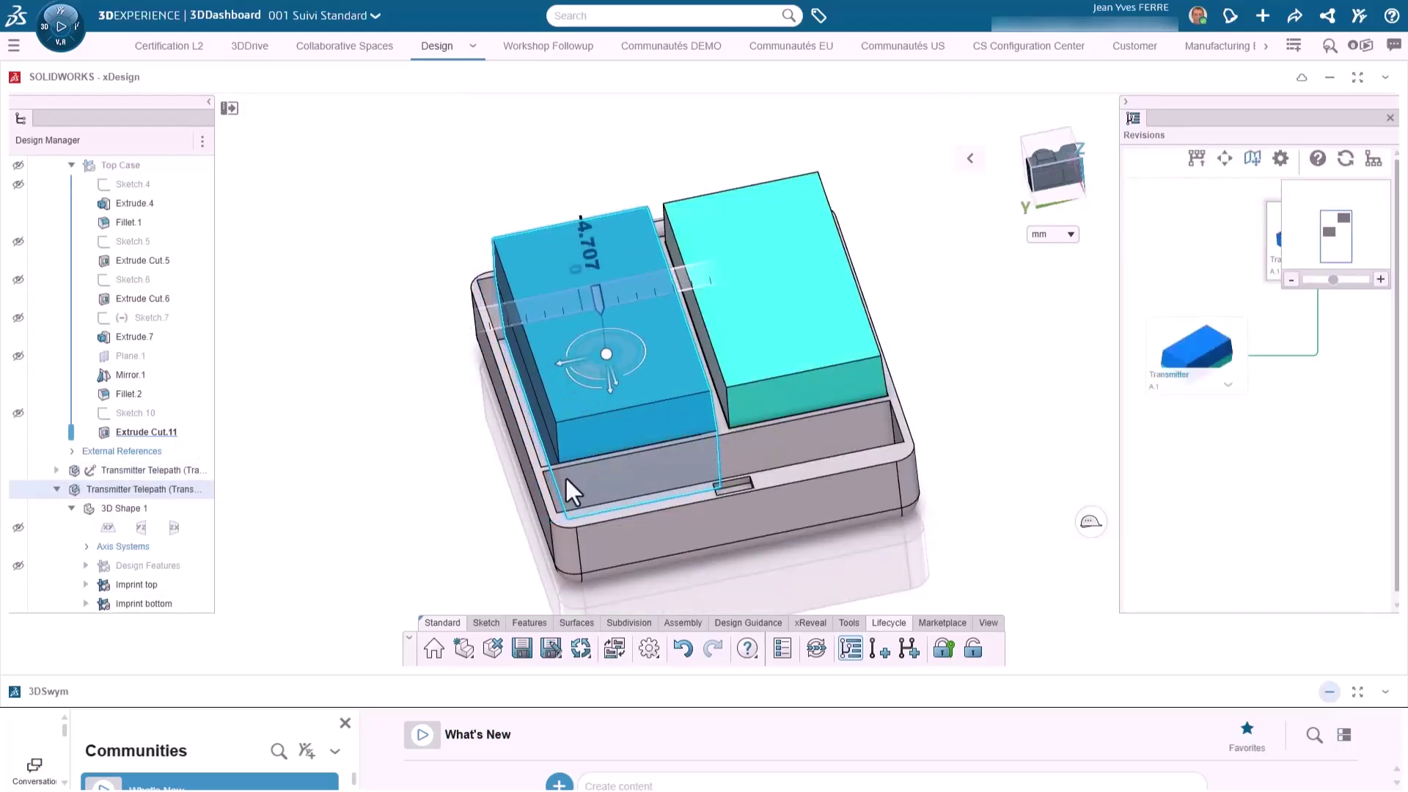
left_click(601, 603)
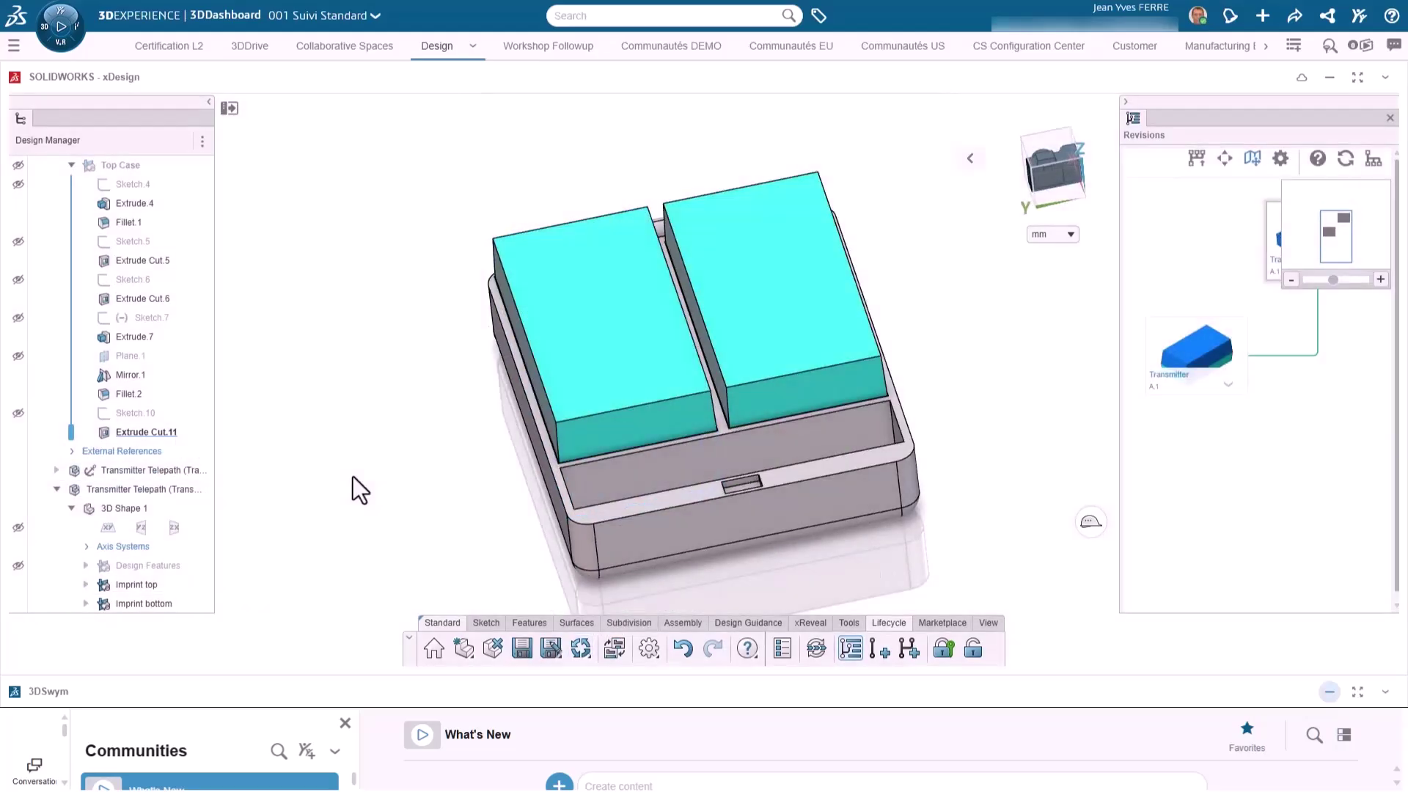
middle_click_drag(685, 461, 683, 447)
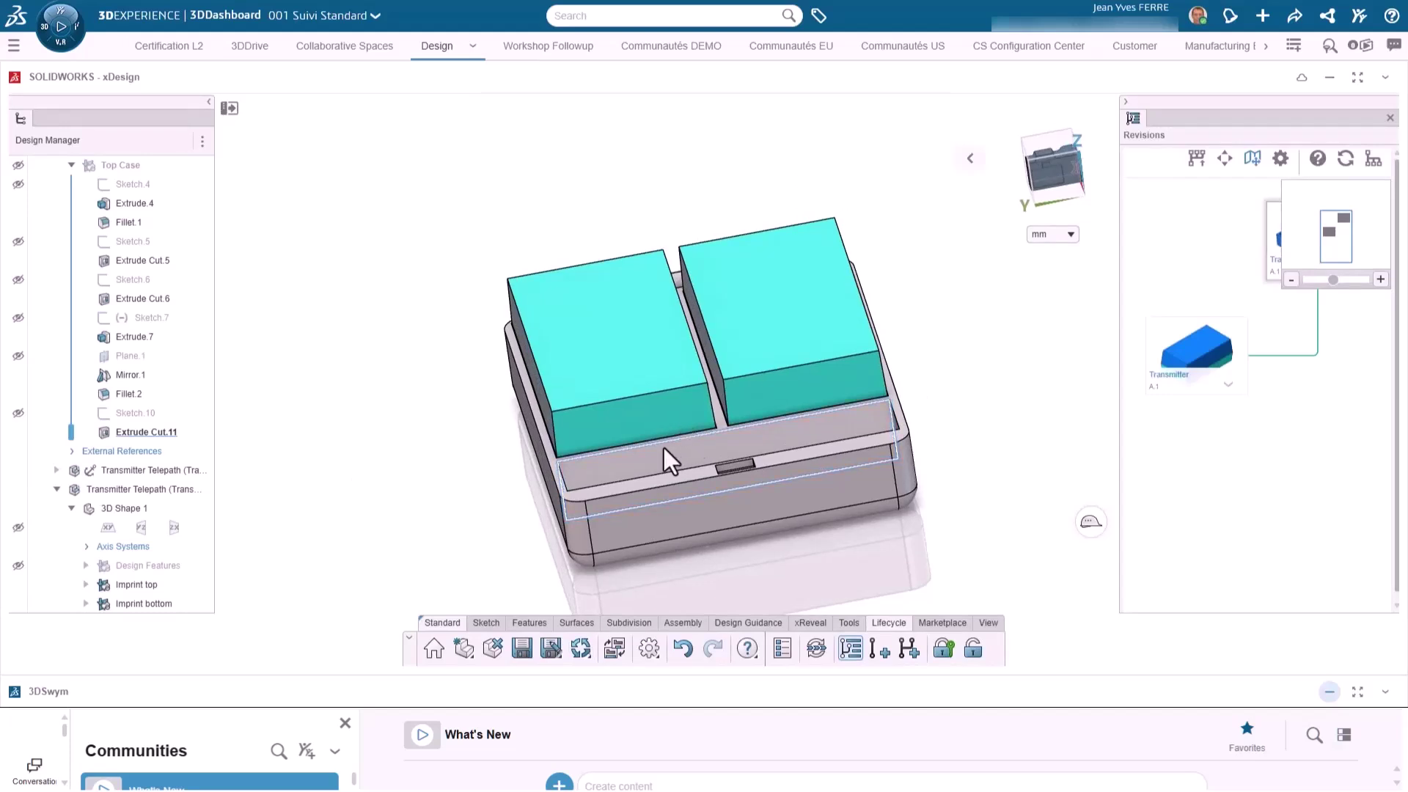
left_click(622, 350)
left_click(126, 492)
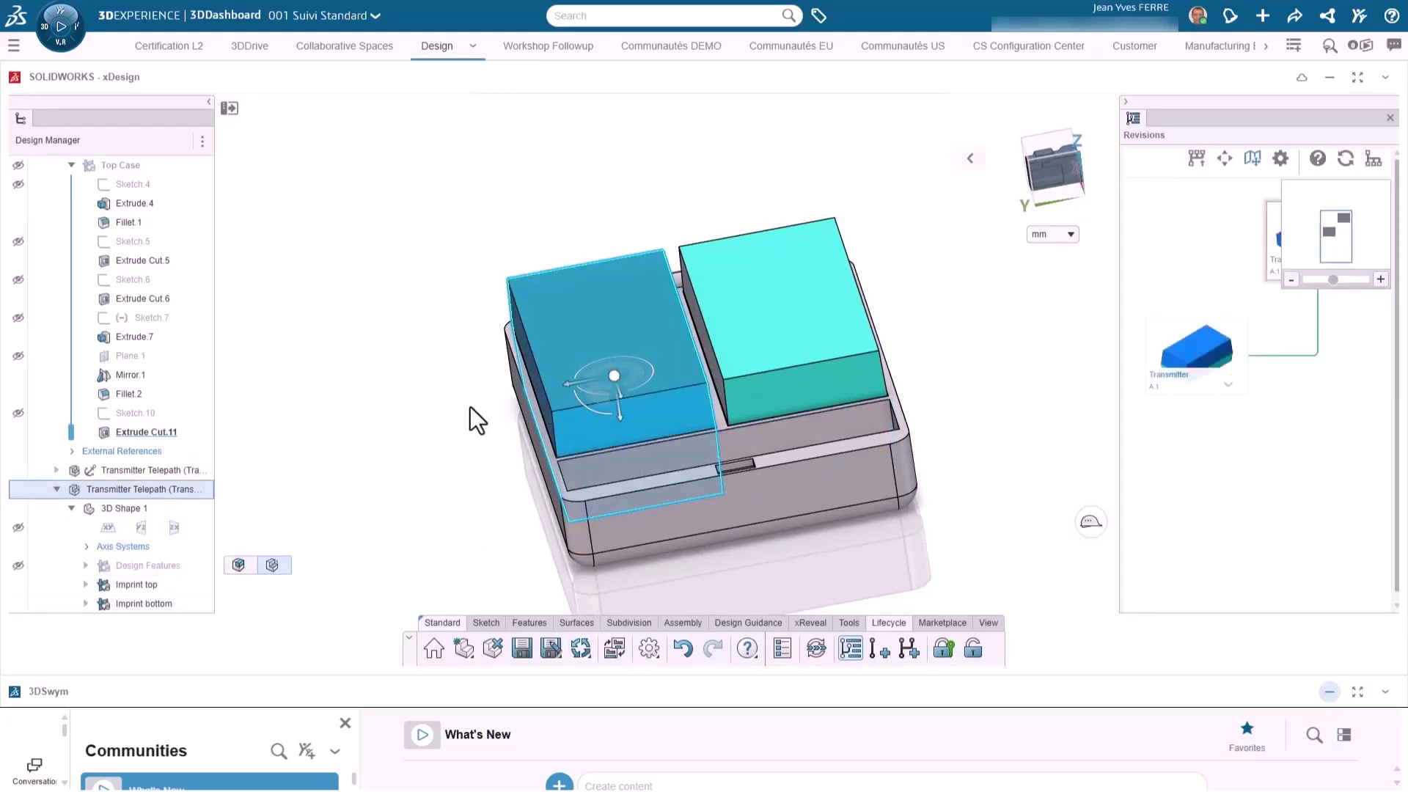
left_click_drag(566, 384, 448, 404)
left_click(412, 443)
middle_click_drag(470, 419, 506, 451)
left_click(580, 648)
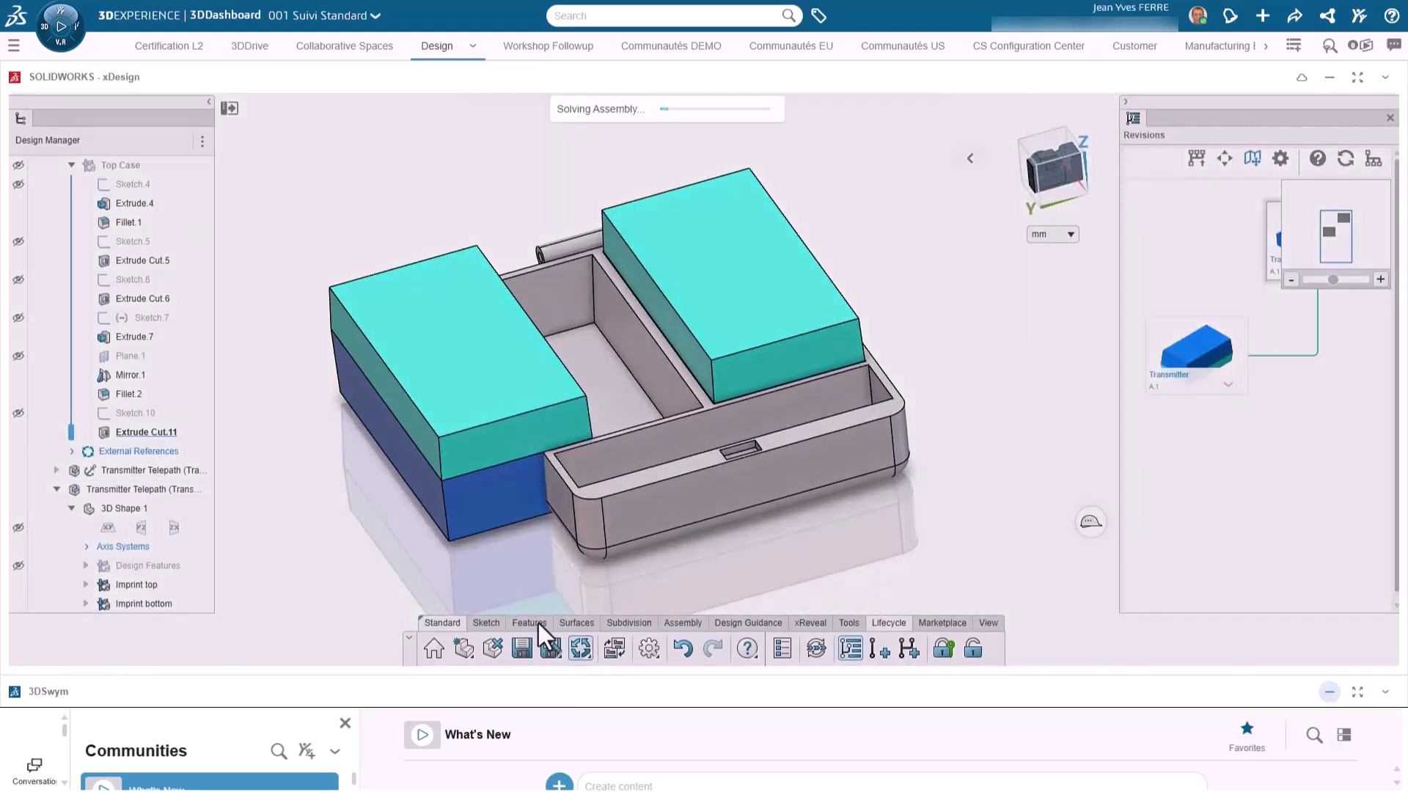
- Add a 2 mm distance mate between the facing sides of the two Transmitter Telepath components
scroll(716, 478, "up", 5)
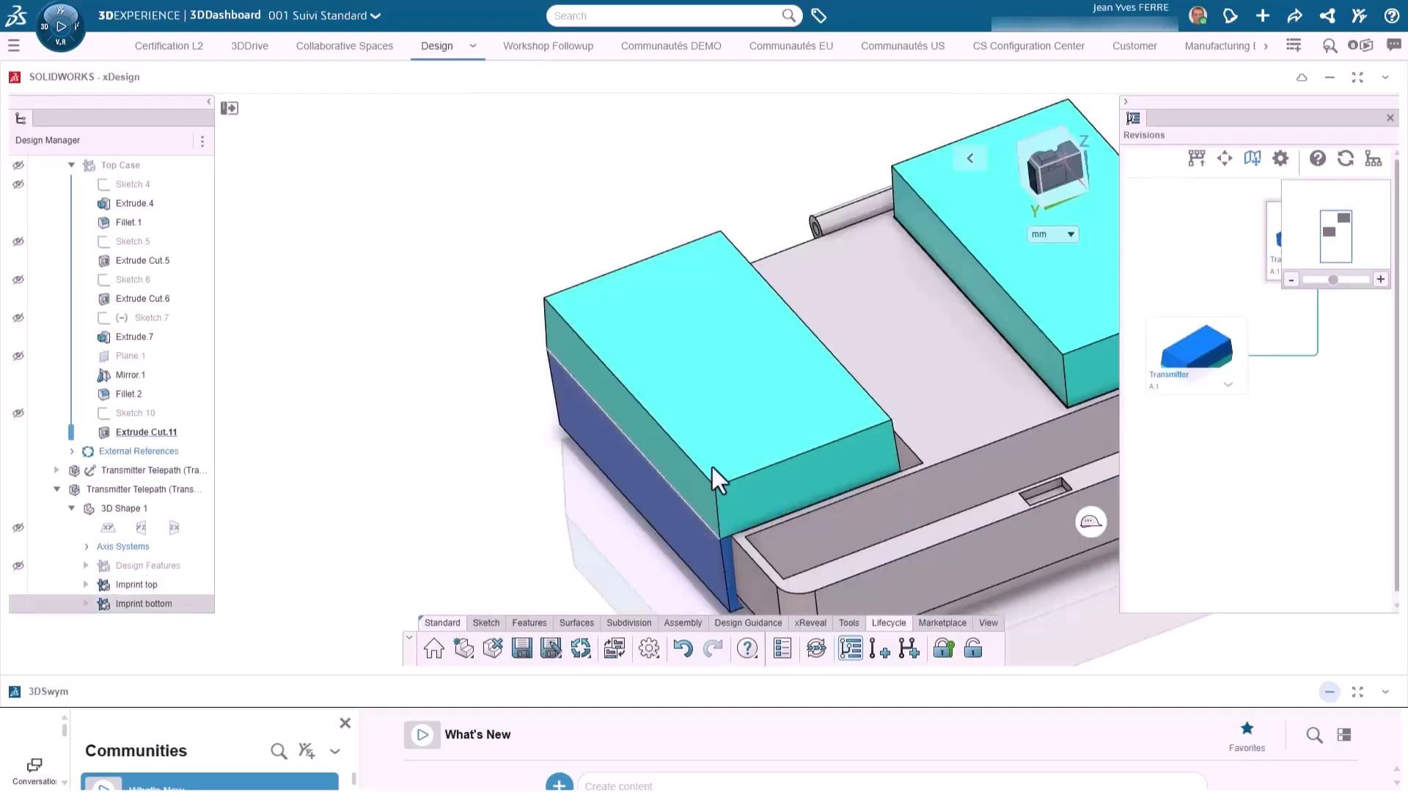
middle_click_drag(926, 481, 741, 360)
scroll(508, 198, "up", 5)
left_click(507, 198)
middle_click_drag(645, 337, 841, 350)
scroll(1028, 390, "down", 5)
scroll(857, 235, "up", 4)
left_click(838, 189)
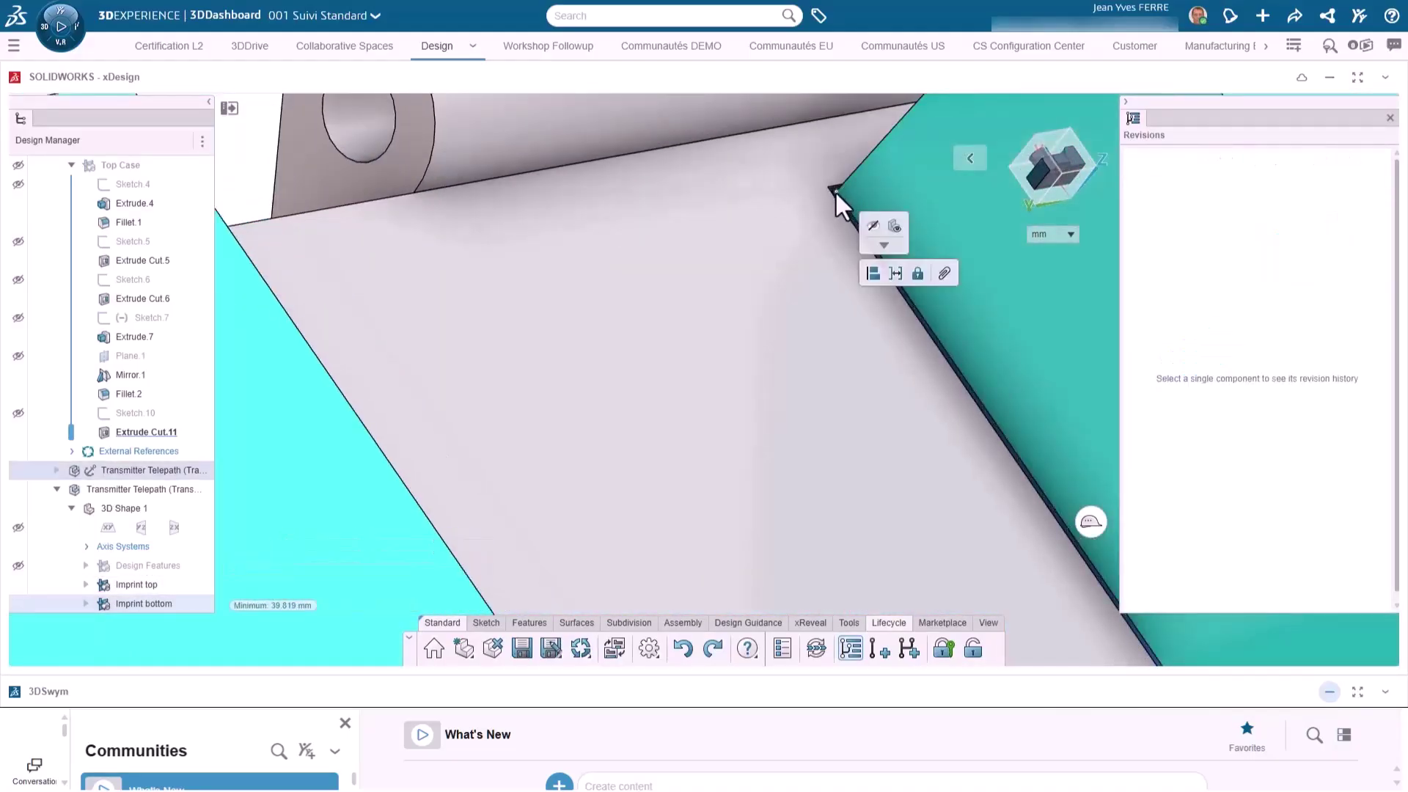
left_click(902, 276)
key("Return")
scroll(895, 316, "down", 5)
middle_click_drag(895, 315, 933, 253)
type("2")
key("Return")
middle_click_drag(872, 198, 949, 369)
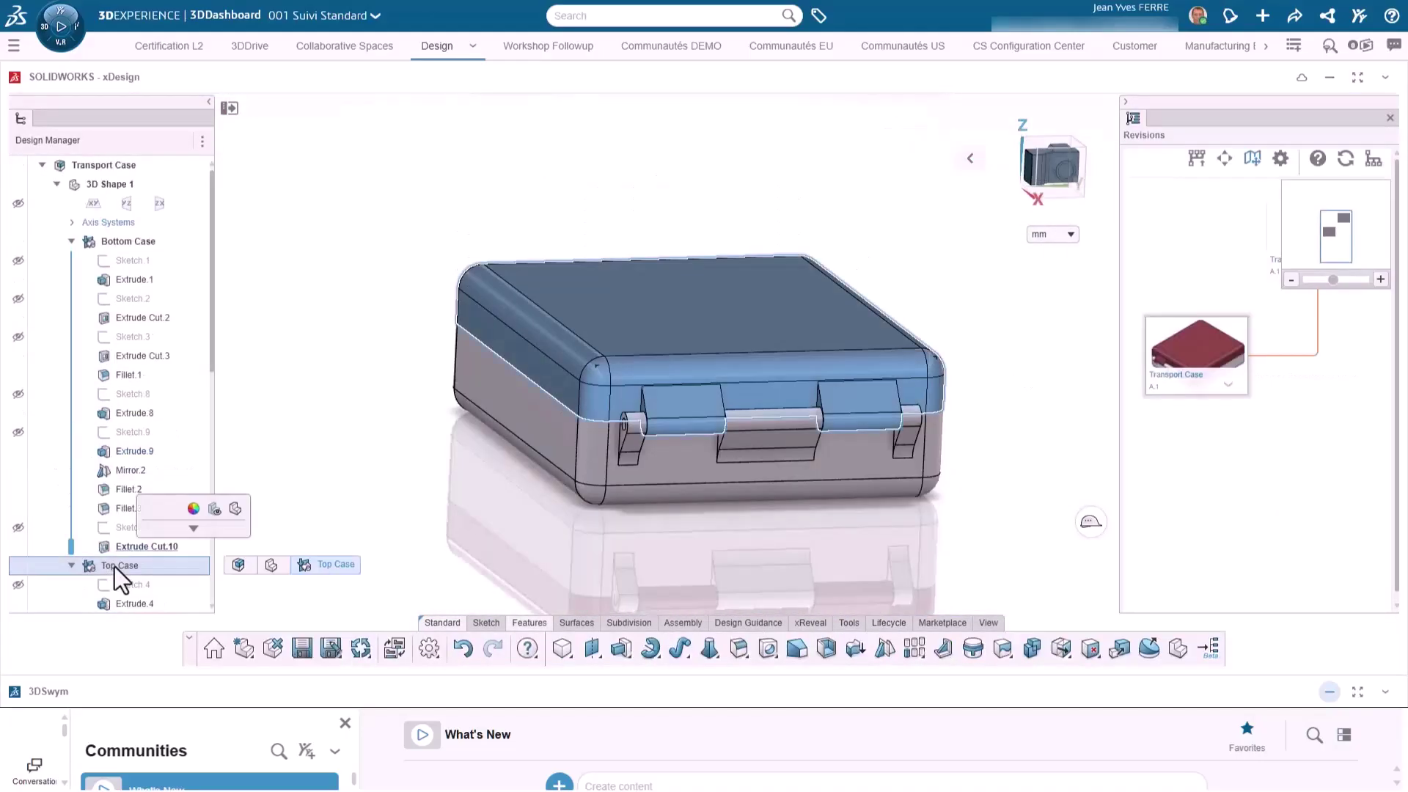
- Check where the transmitter protrudes through the Top Case's side and roll the Top Case's features back to Extrude Cut.5
mouse_move(444, 408)
middle_mouse_down()
mouse_move(471, 434)
mouse_move(449, 431)
middle_mouse_up()
scroll(918, 355, "up", 5)
scroll(918, 315, "down", 5)
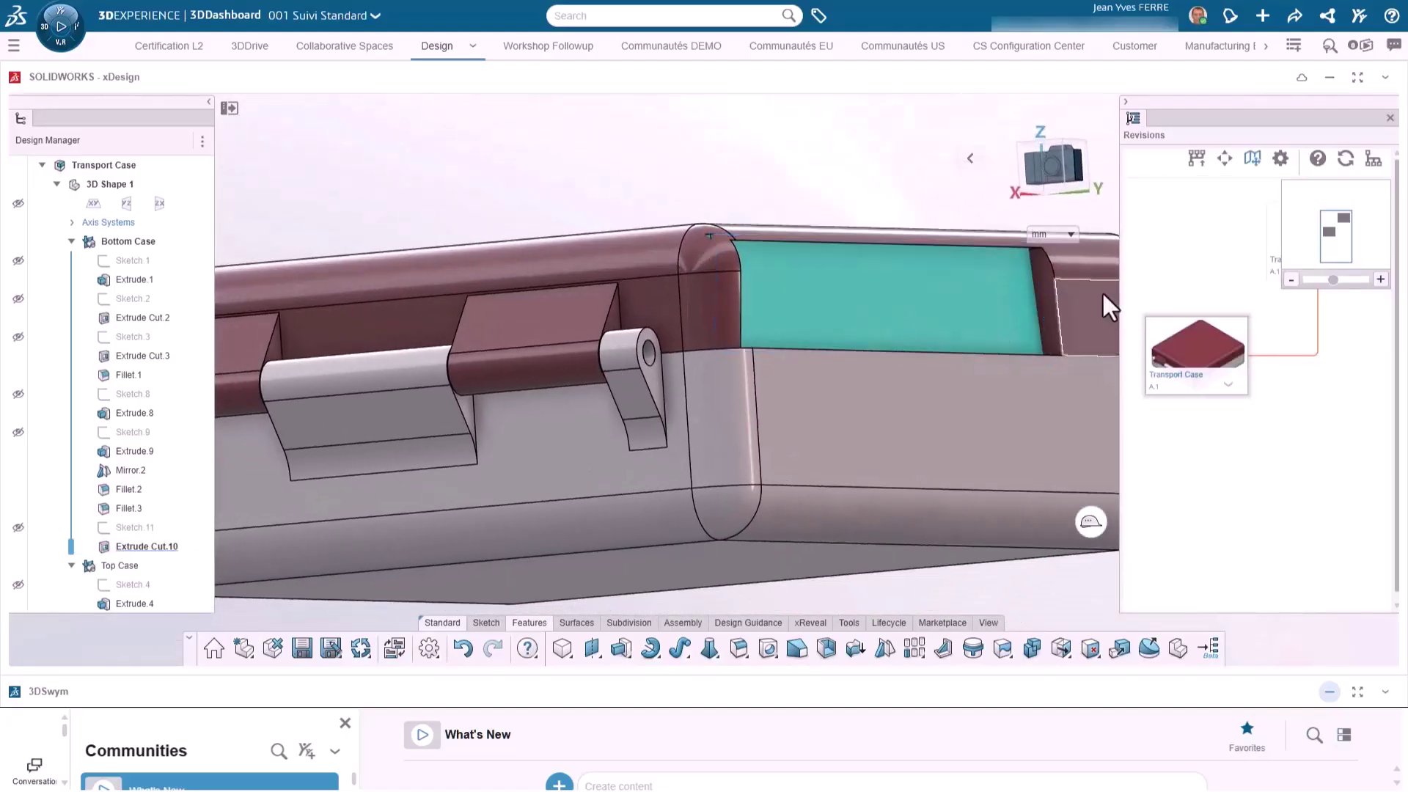
left_click(1005, 355)
middle_click_drag(729, 440, 747, 491)
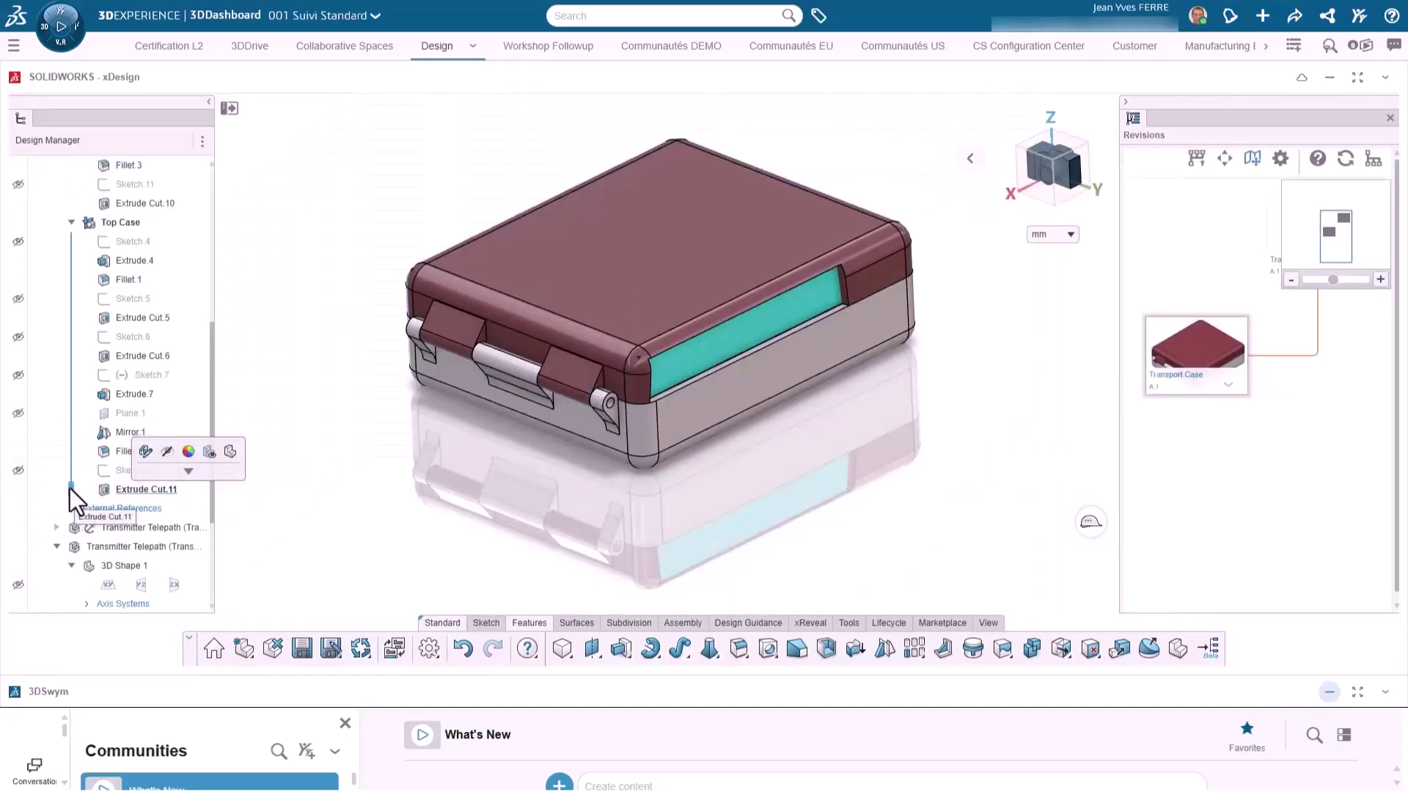
left_click_drag(71, 488, 72, 442)
mouse_move(74, 323)
left_mouse_down()
mouse_move(72, 282)
mouse_move(72, 320)
left_mouse_up()
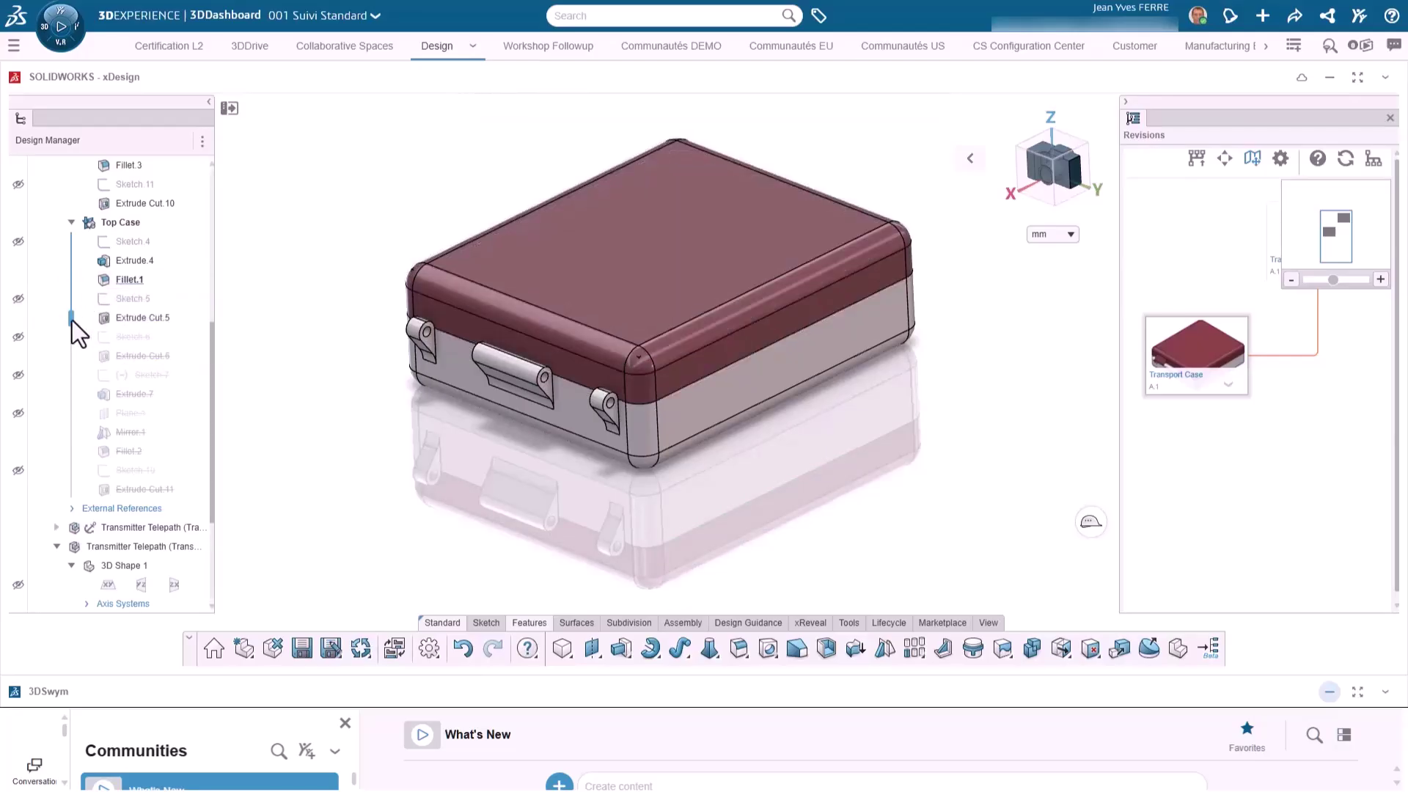
- Clear all existing geometry from the Top Case's Sketch.5, with the Bottom Case's Sketch.2 shown as reference
double_click(140, 299)
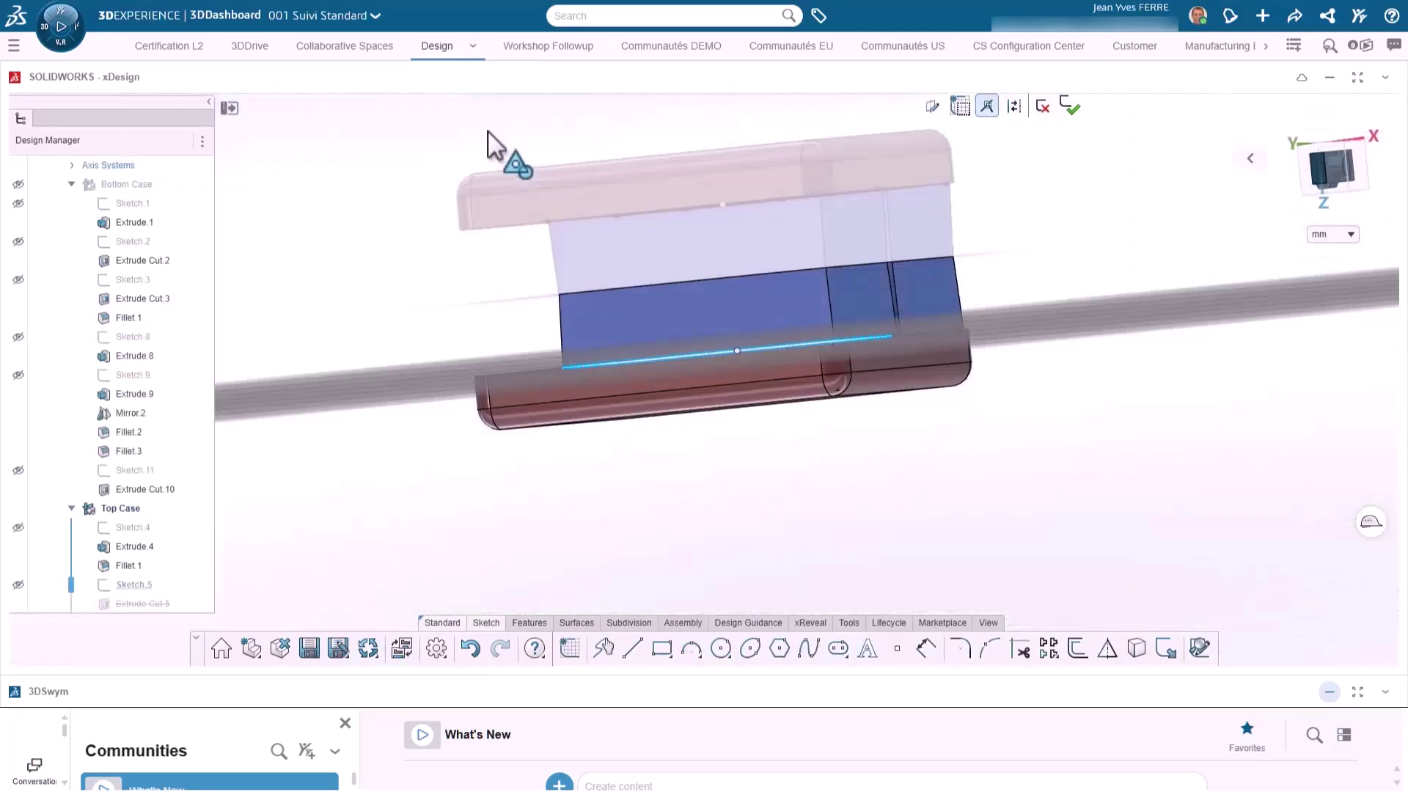
left_click(103, 238)
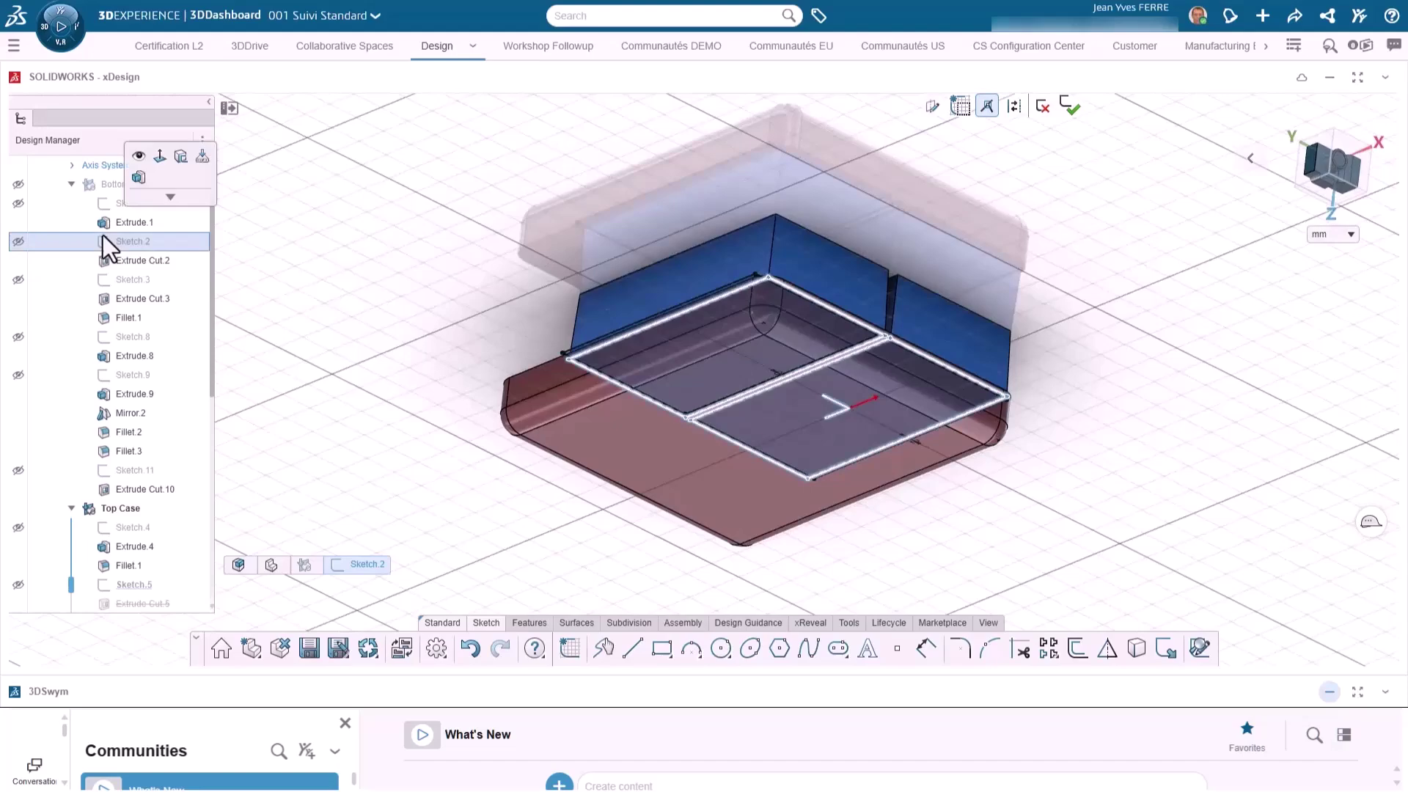
left_click(139, 157)
mouse_move(499, 235)
middle_mouse_down()
mouse_move(635, 432)
mouse_move(702, 351)
mouse_move(707, 407)
middle_mouse_up()
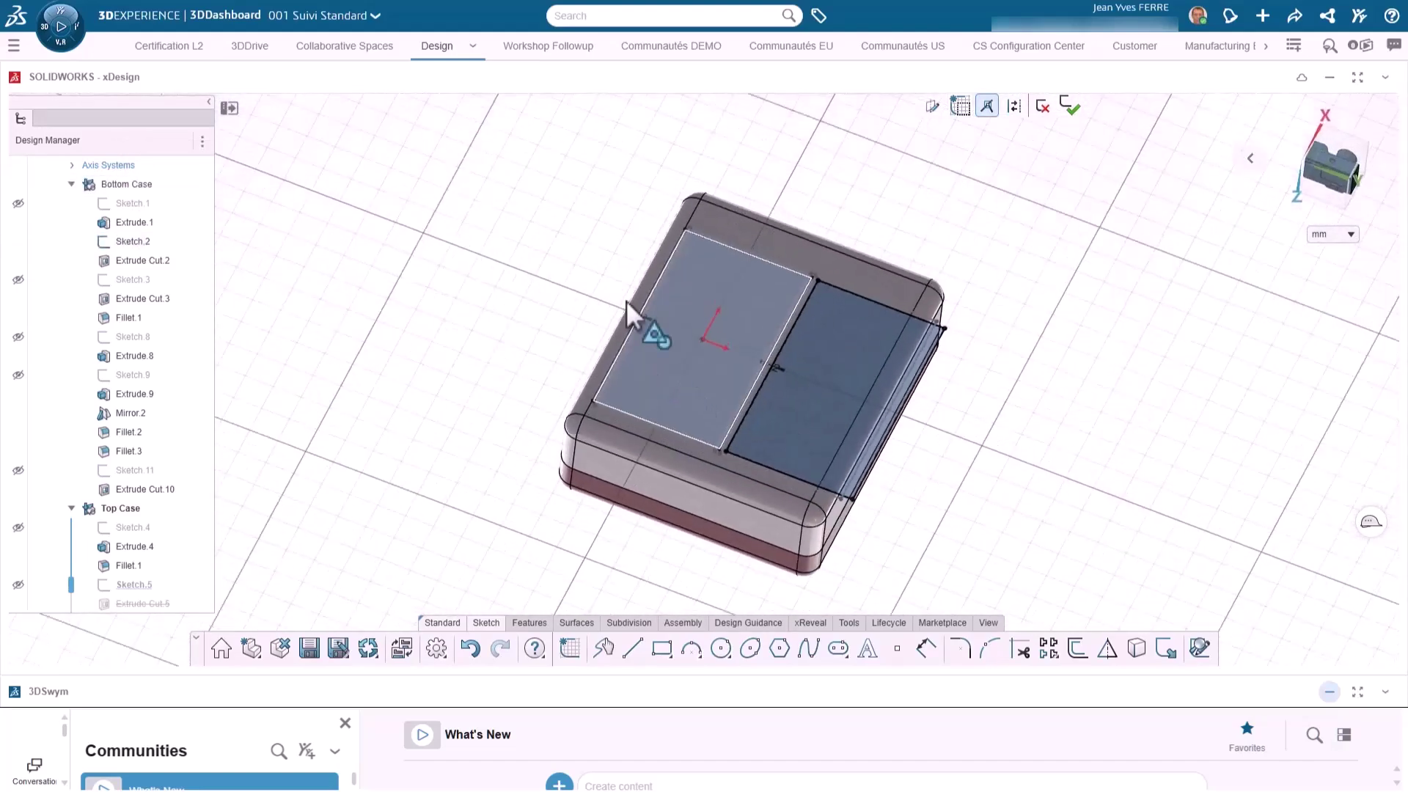
left_click_drag(525, 118, 1011, 553)
key("Delete")
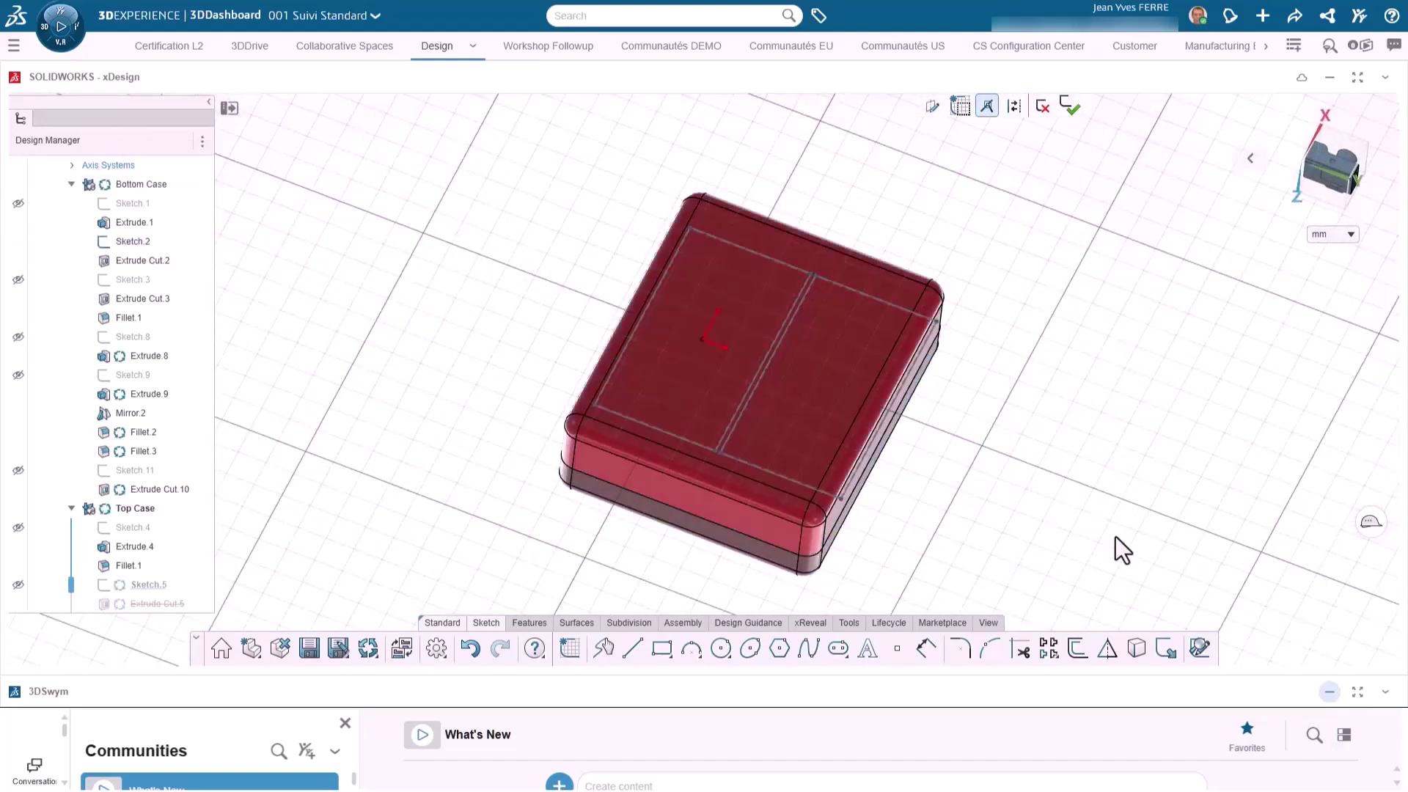
- Convert the two transmitter rectangles of the Bottom Case's Sketch.2 into the Top Case's Sketch.5
left_click(759, 253)
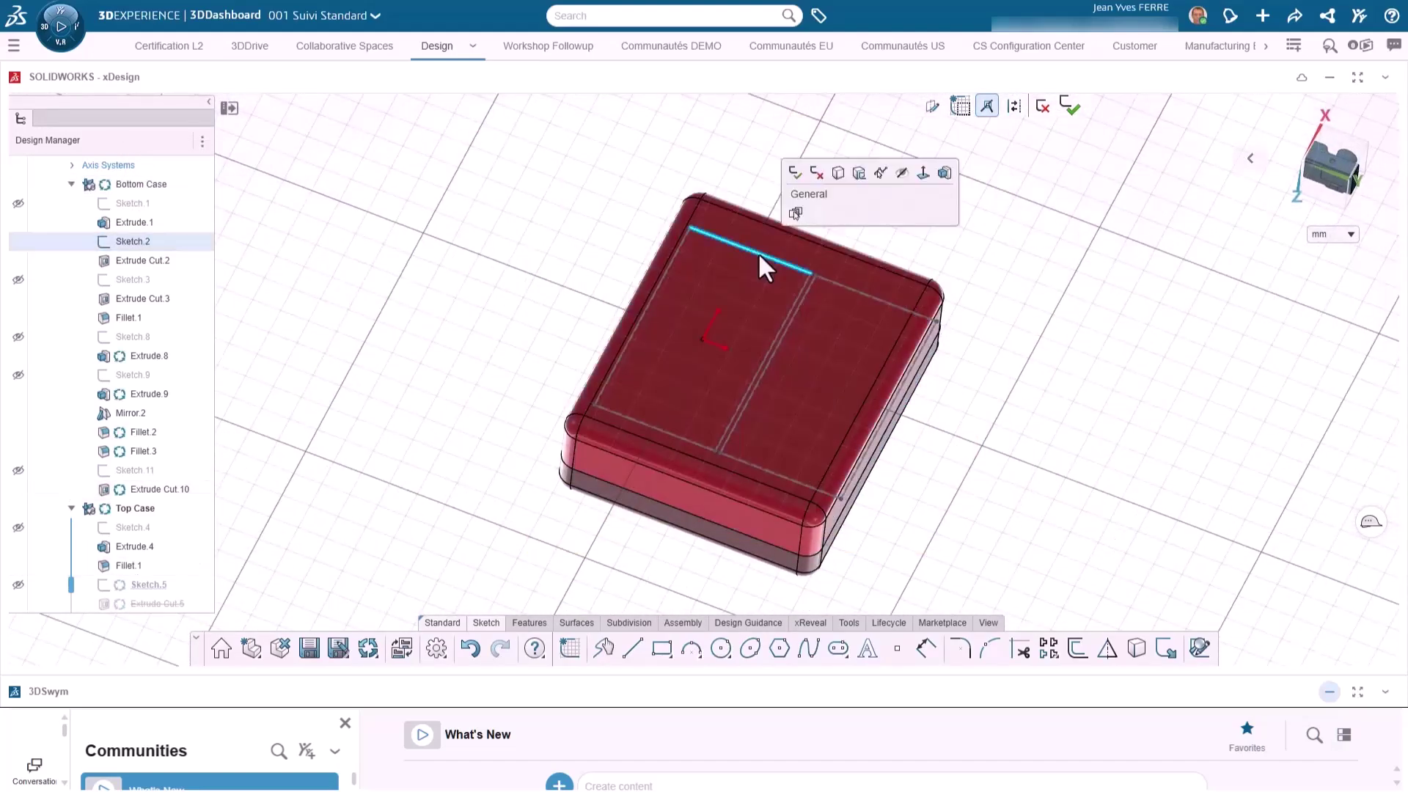
left_click(880, 173)
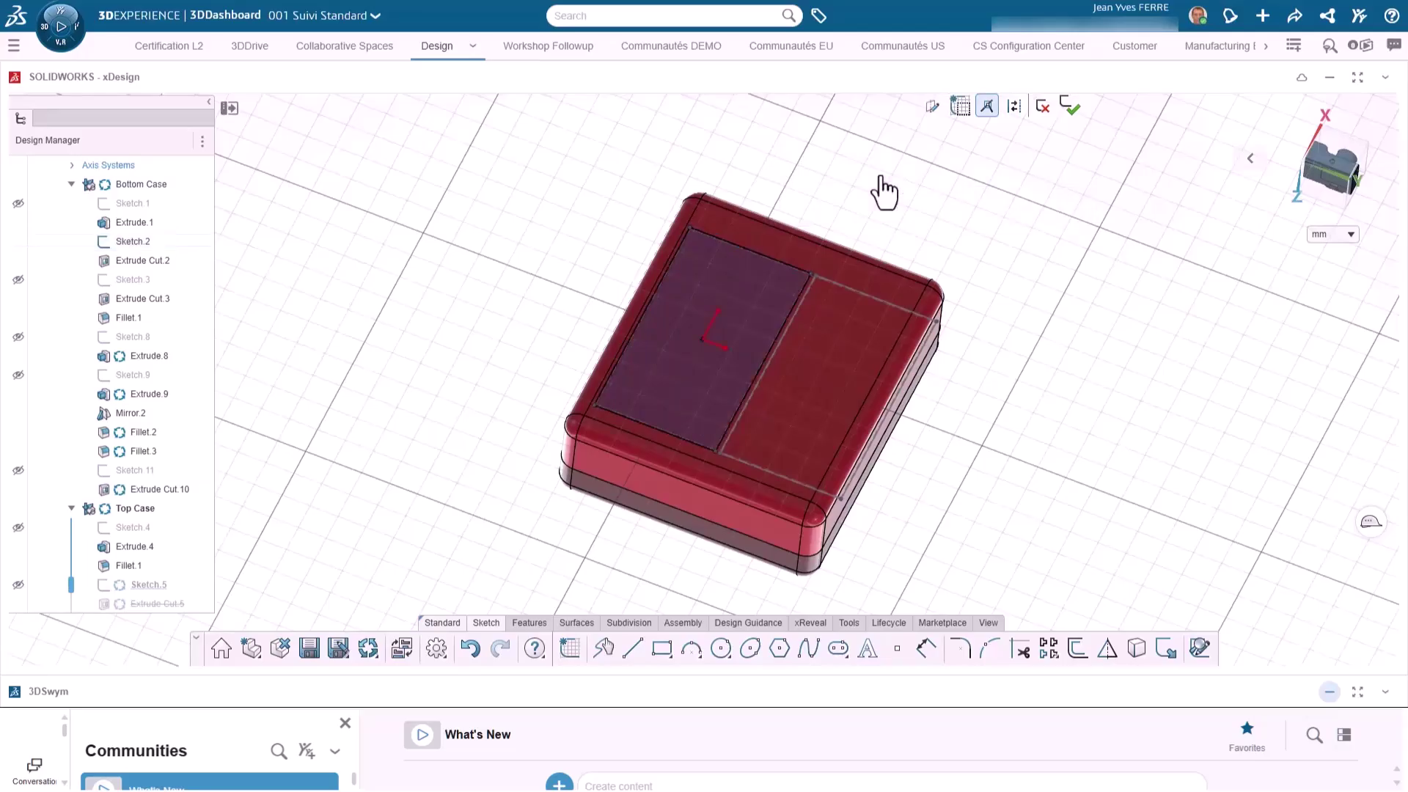
left_click(1137, 648)
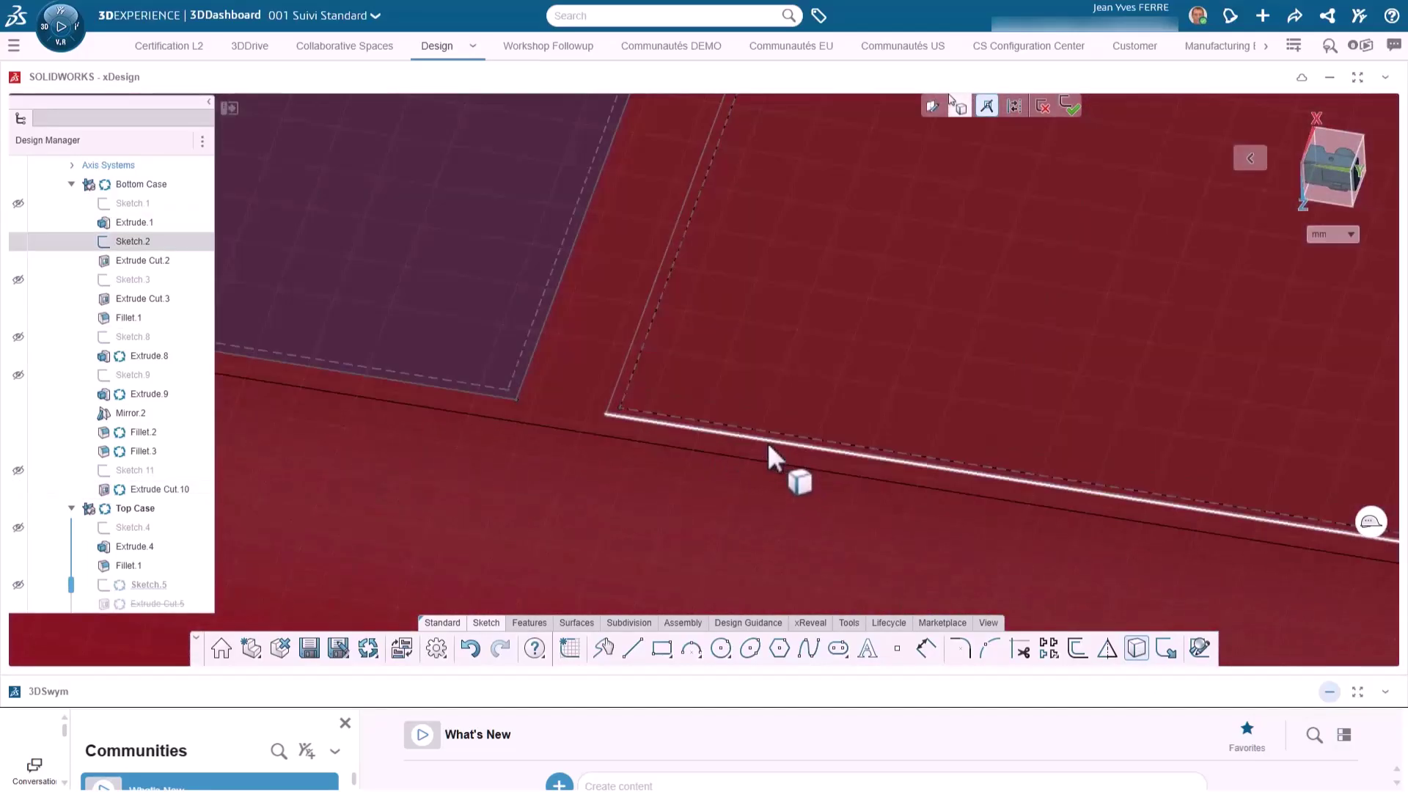
left_click(768, 445)
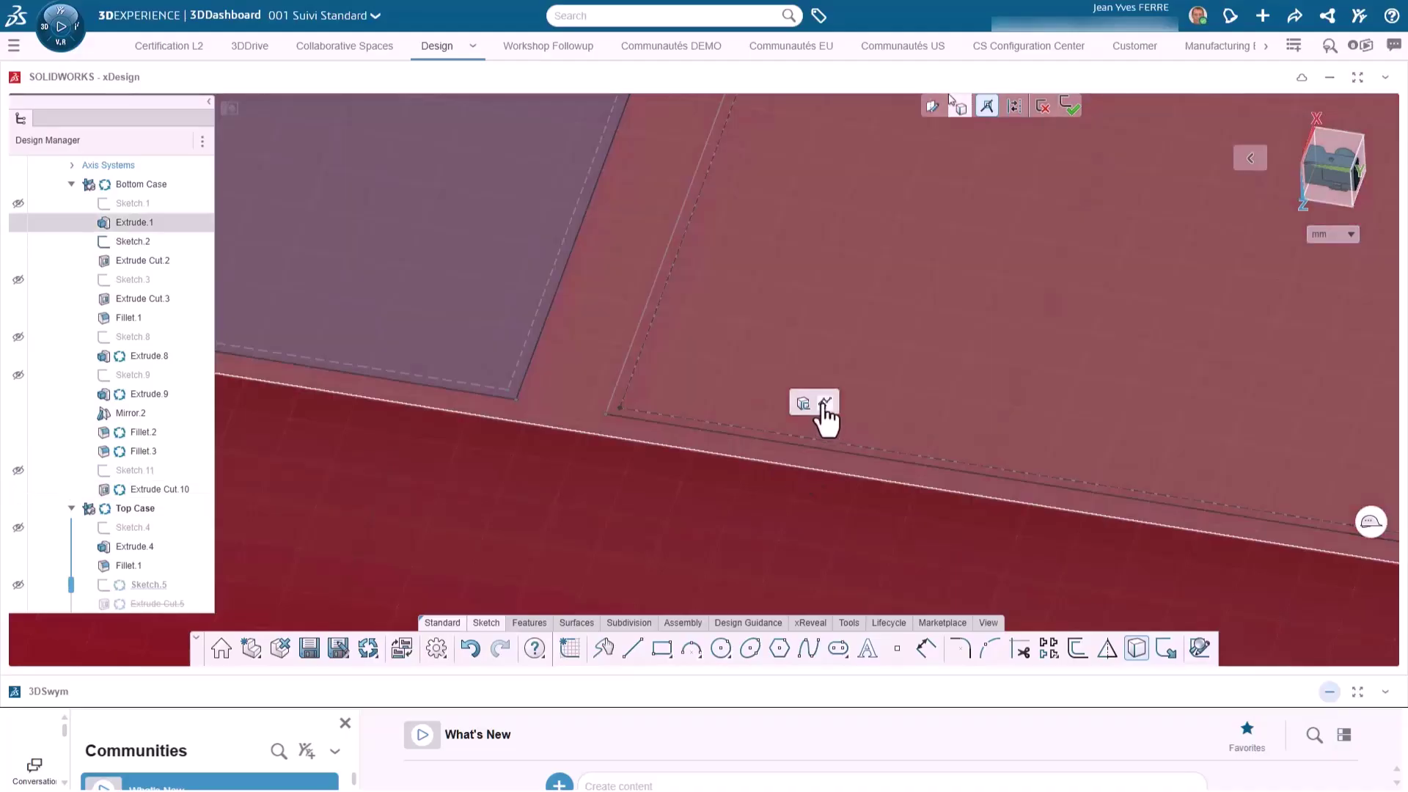
left_click(825, 404)
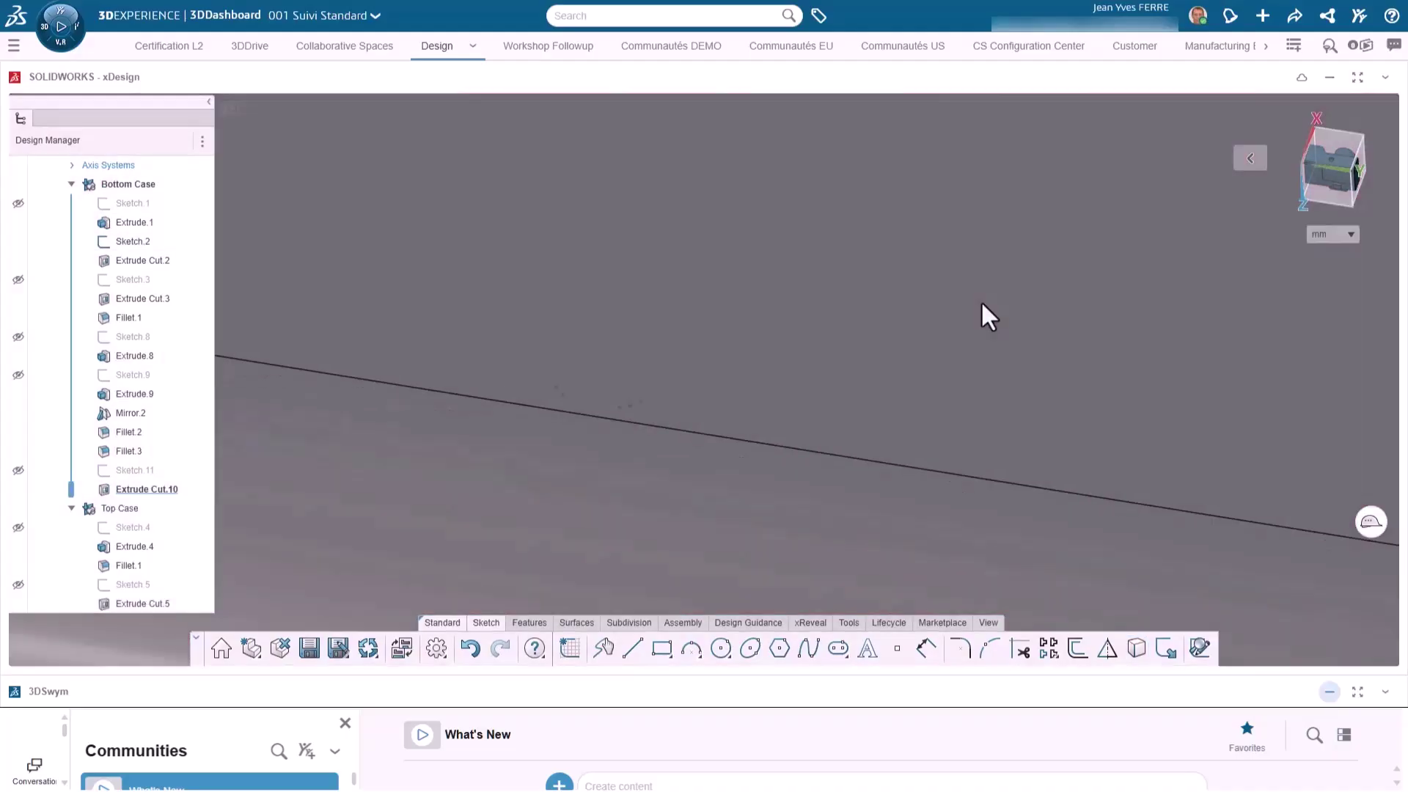
- Examine the closed case from outside, especially the Top Case's rounded corner and the hinge side
scroll(977, 303, "down", 8)
middle_click_drag(916, 327, 748, 253)
scroll(742, 244, "up", 4)
mouse_move(660, 297)
middle_mouse_down()
mouse_move(675, 249)
mouse_move(638, 293)
middle_mouse_up()
left_click(612, 437)
left_click(694, 361)
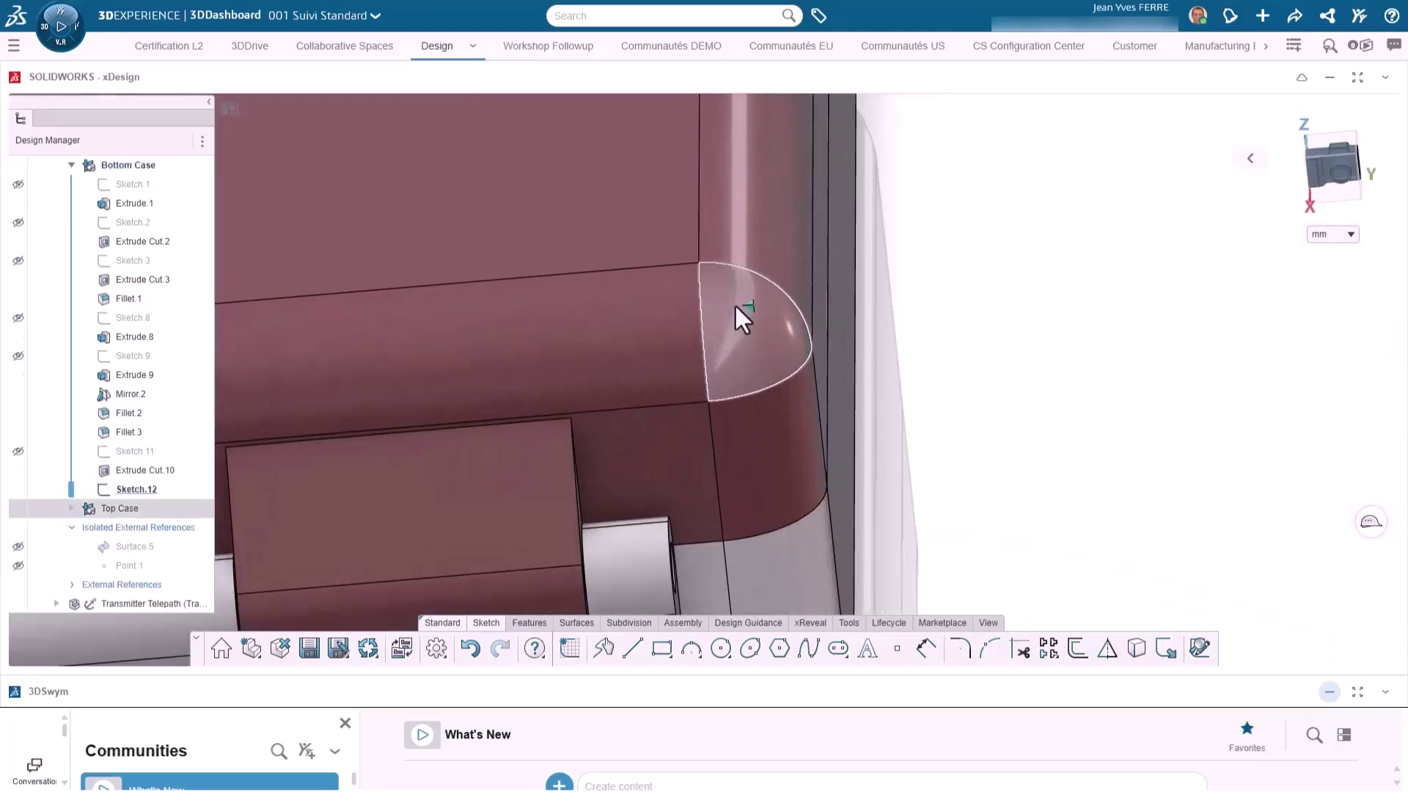
mouse_move(742, 315)
middle_mouse_down()
mouse_move(741, 408)
mouse_move(757, 424)
middle_mouse_up()
scroll(1001, 420, "down", 4)
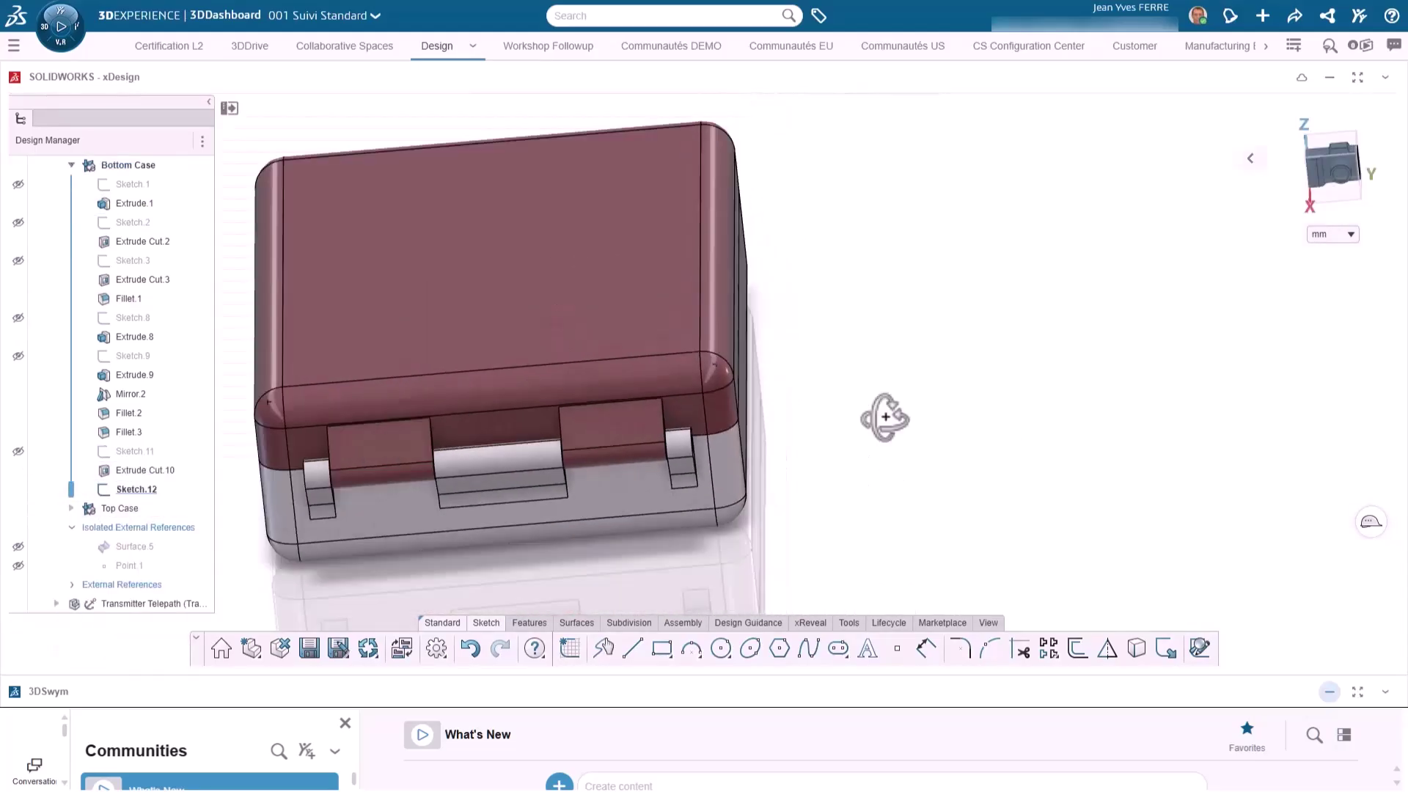
middle_click_drag(883, 415, 789, 443)
scroll(789, 443, "down", 2)
- Edit the Bottom Case's Sketch.1 and set the depth of the strip beyond the transmitters to 30 mm
double_click(101, 510)
left_click(141, 260)
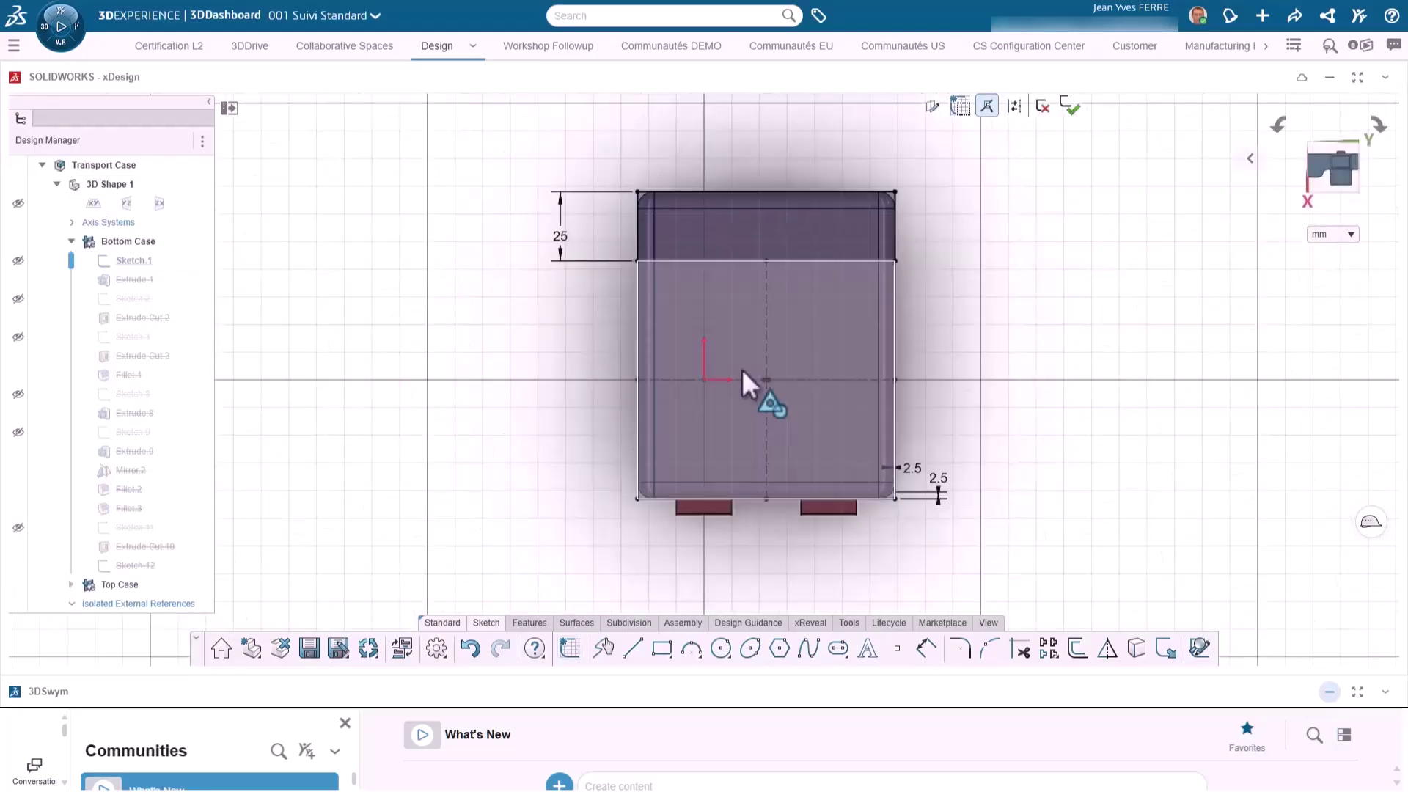
double_click(562, 239)
type("30")
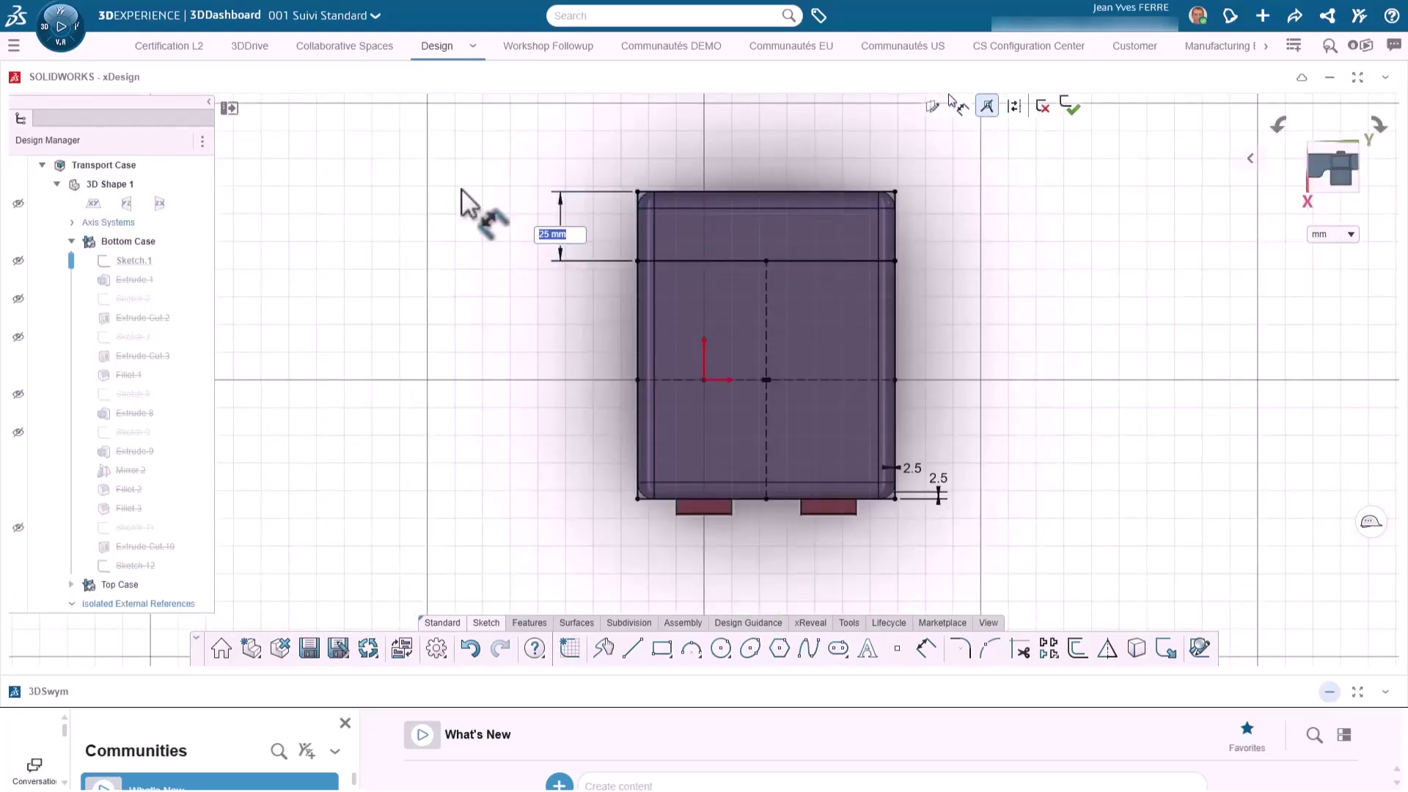
key("Return")
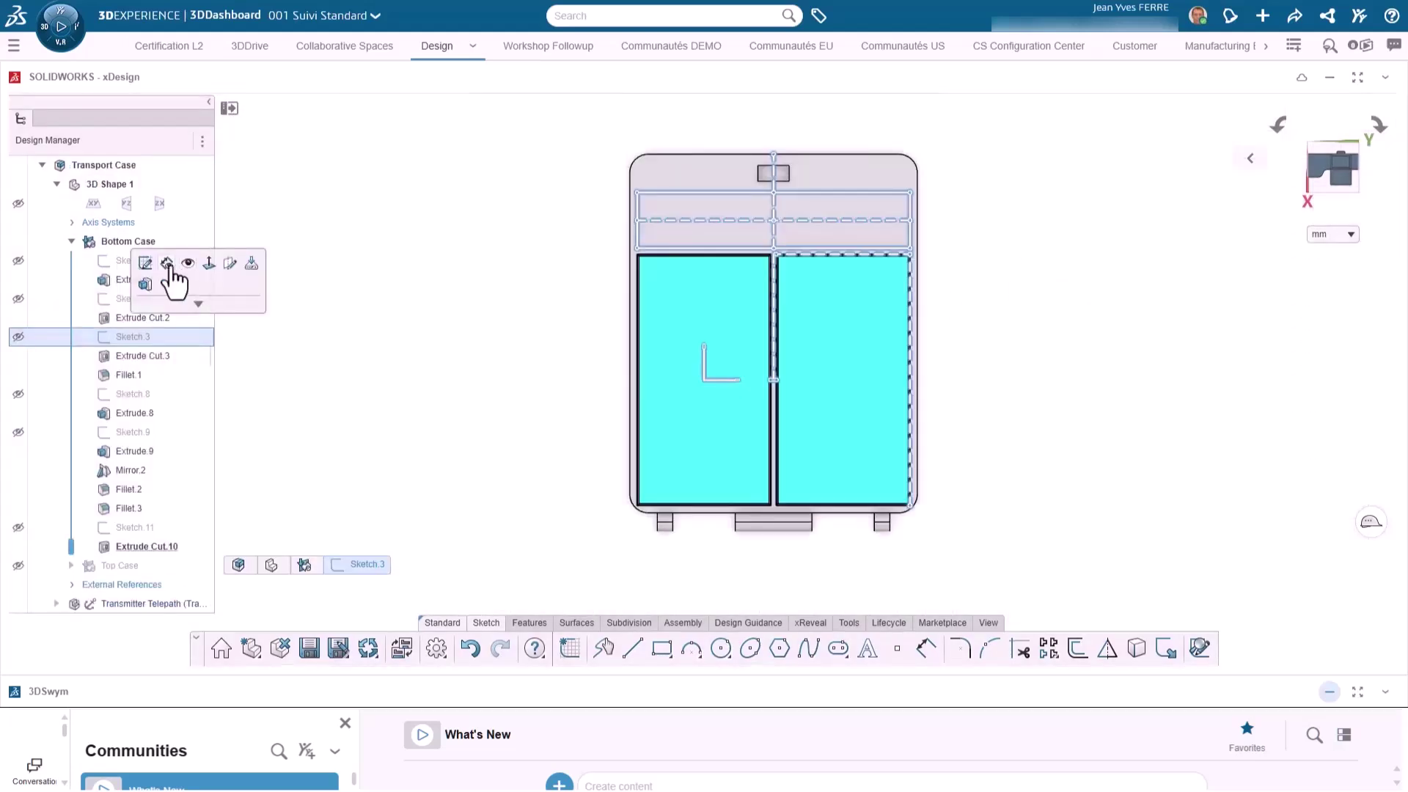
- Edit the Bottom Case's Sketch.3 and set the accessory compartment's depth to 23 mm
left_click(169, 266)
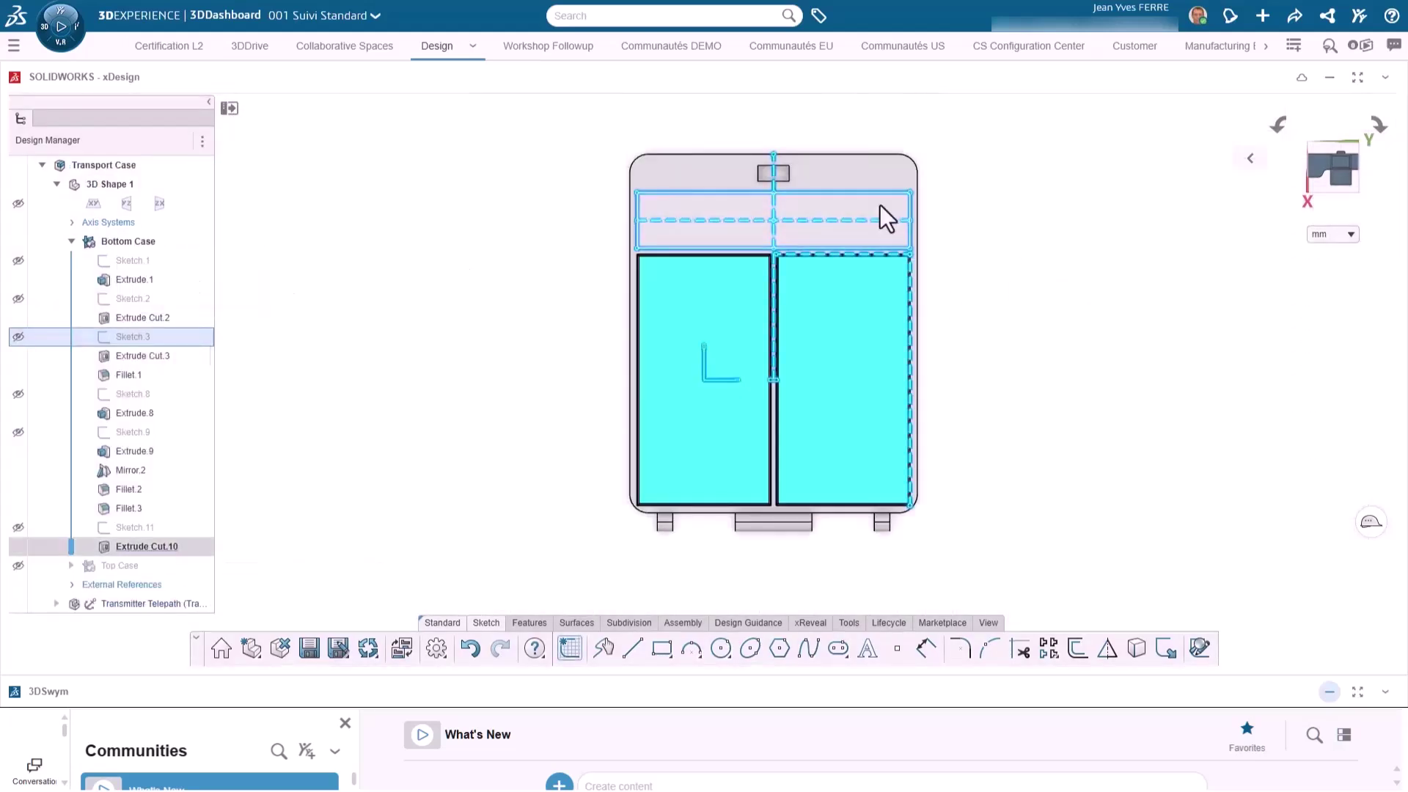
double_click(935, 204)
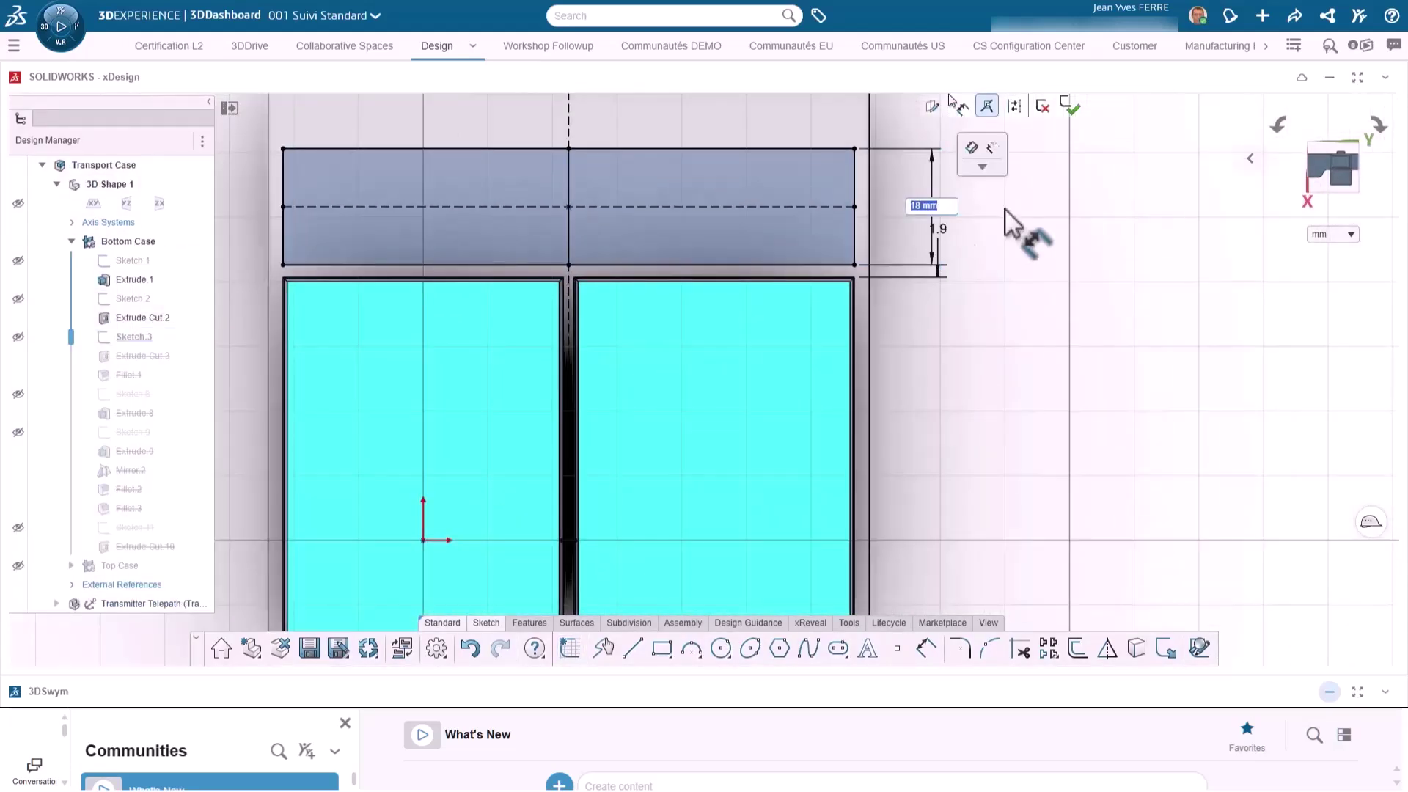
type("23")
key("Return")
left_click(1071, 106)
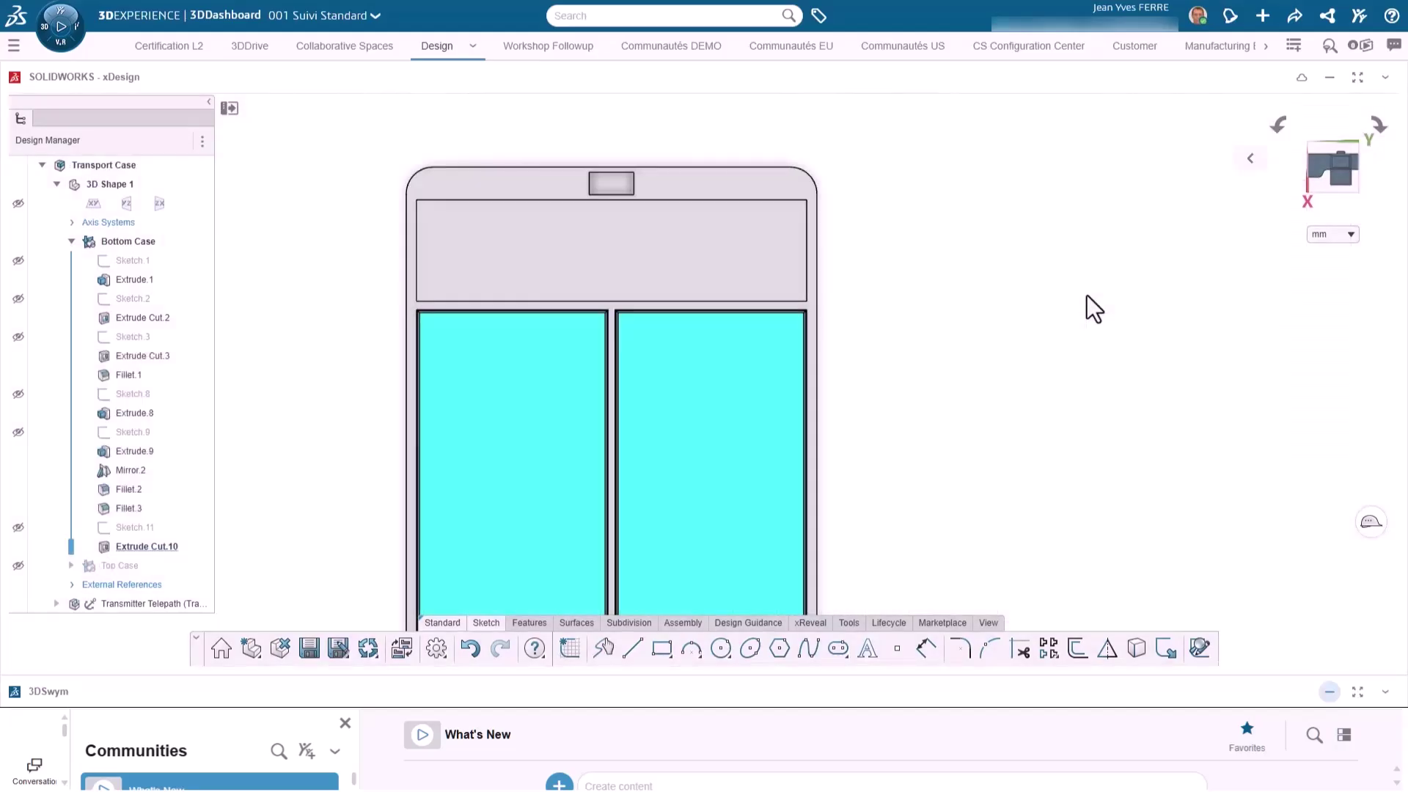
- Show the Top Case and check the case and its transmitter pockets from another angle
left_click(124, 570)
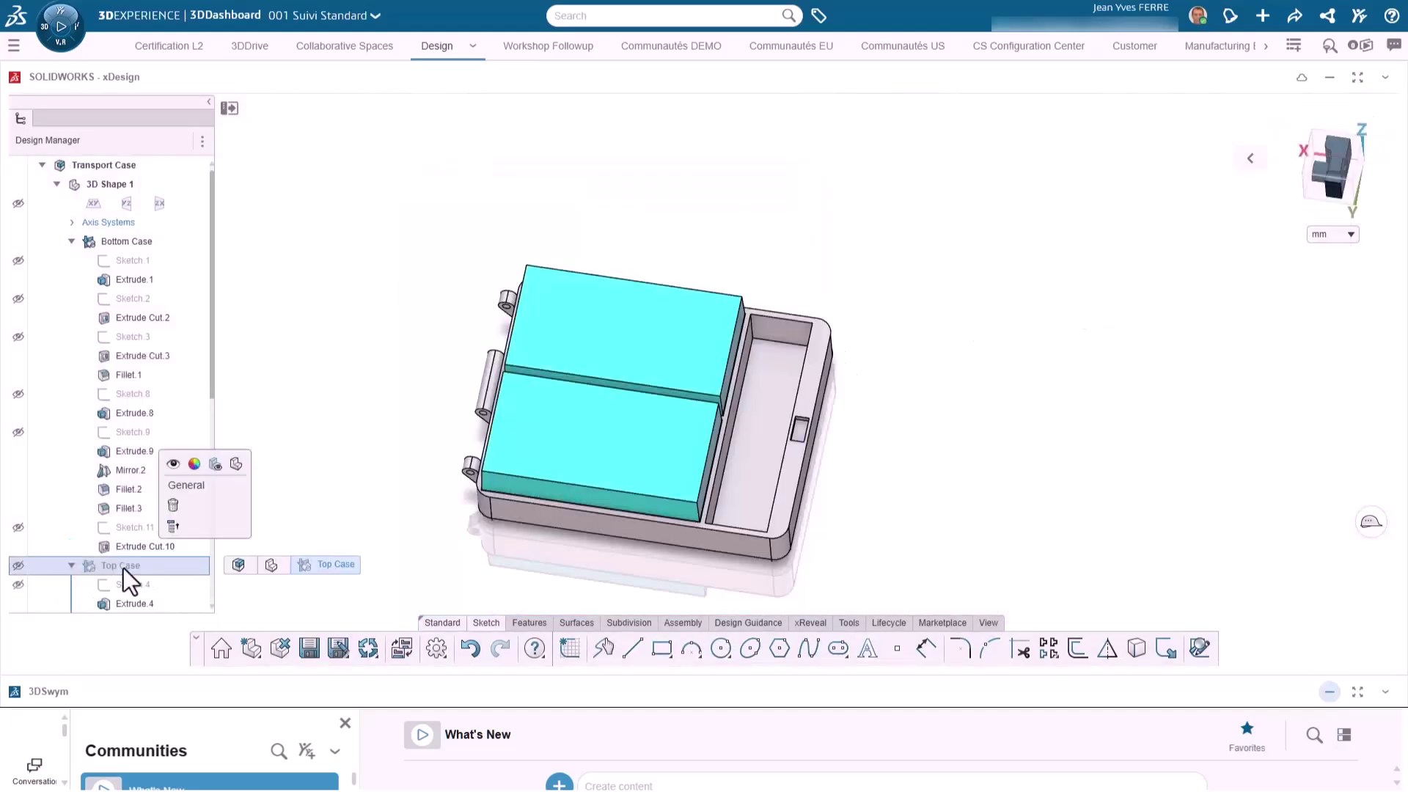
left_click(173, 466)
middle_click_drag(342, 331, 478, 232)
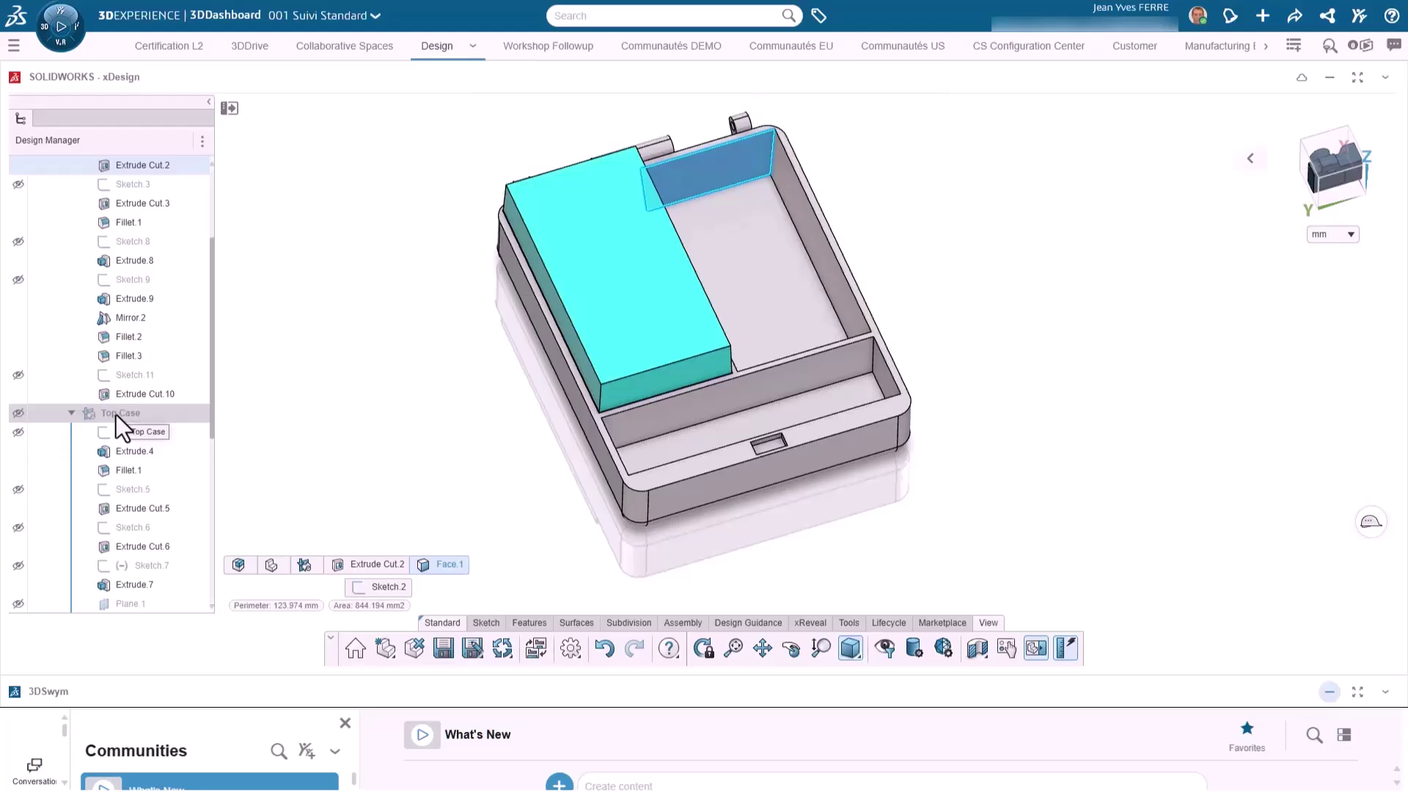
scroll(116, 415, "up", 4)
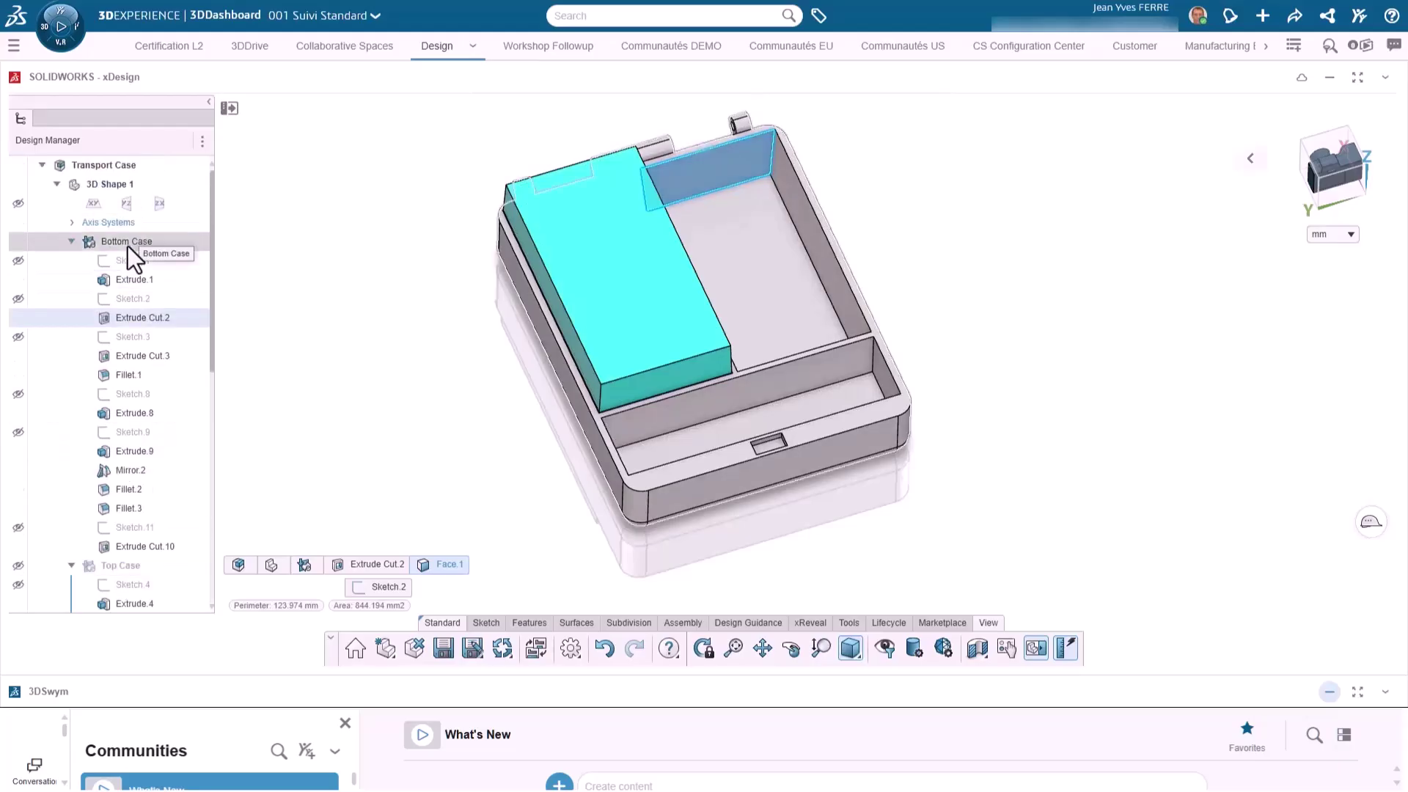
- Set both margins between the transmitter and the outer edges in the Bottom Case's Sketch.1 to 3.5 mm
left_click(125, 262)
left_click(162, 190)
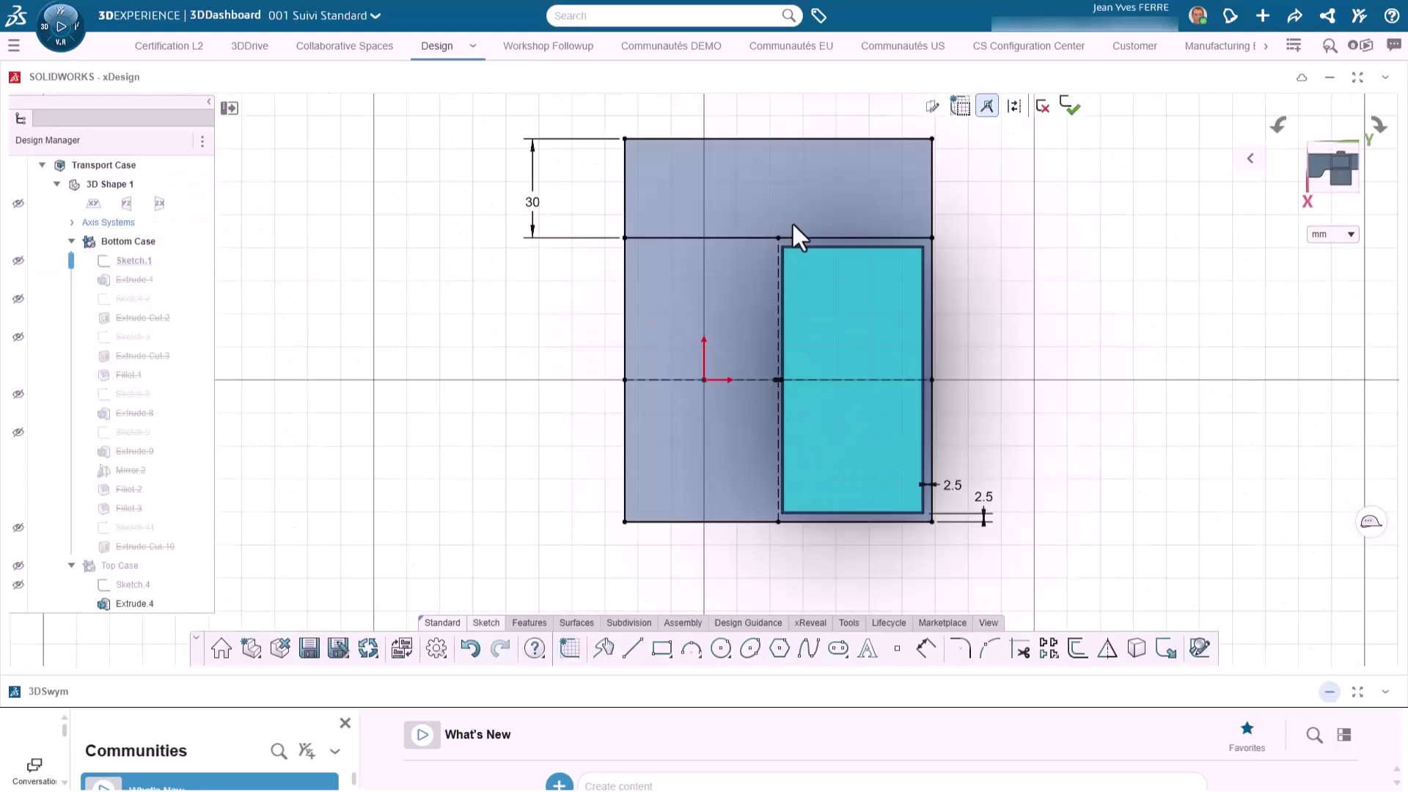
scroll(913, 517, "up", 3)
left_click(938, 418)
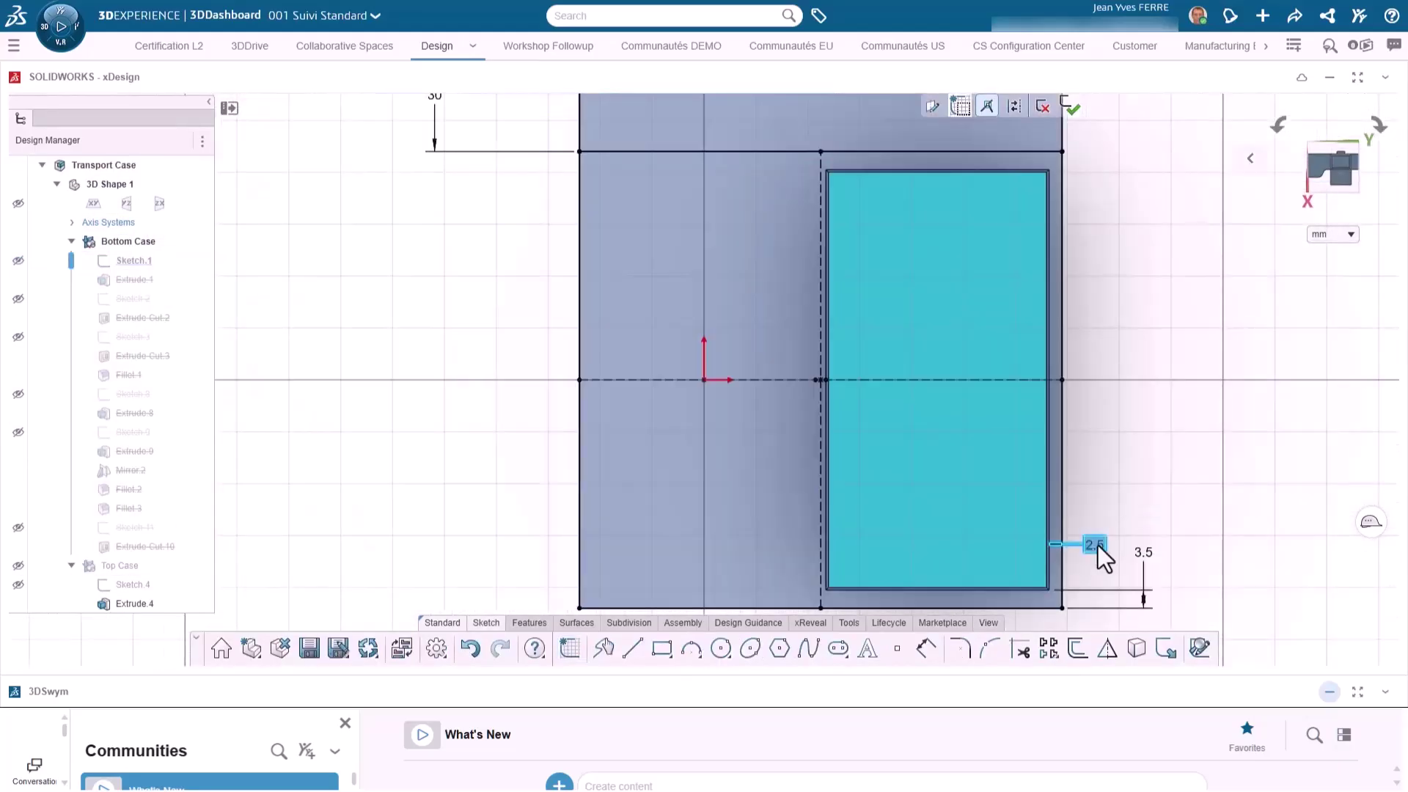
left_click(1098, 544)
type("3.5")
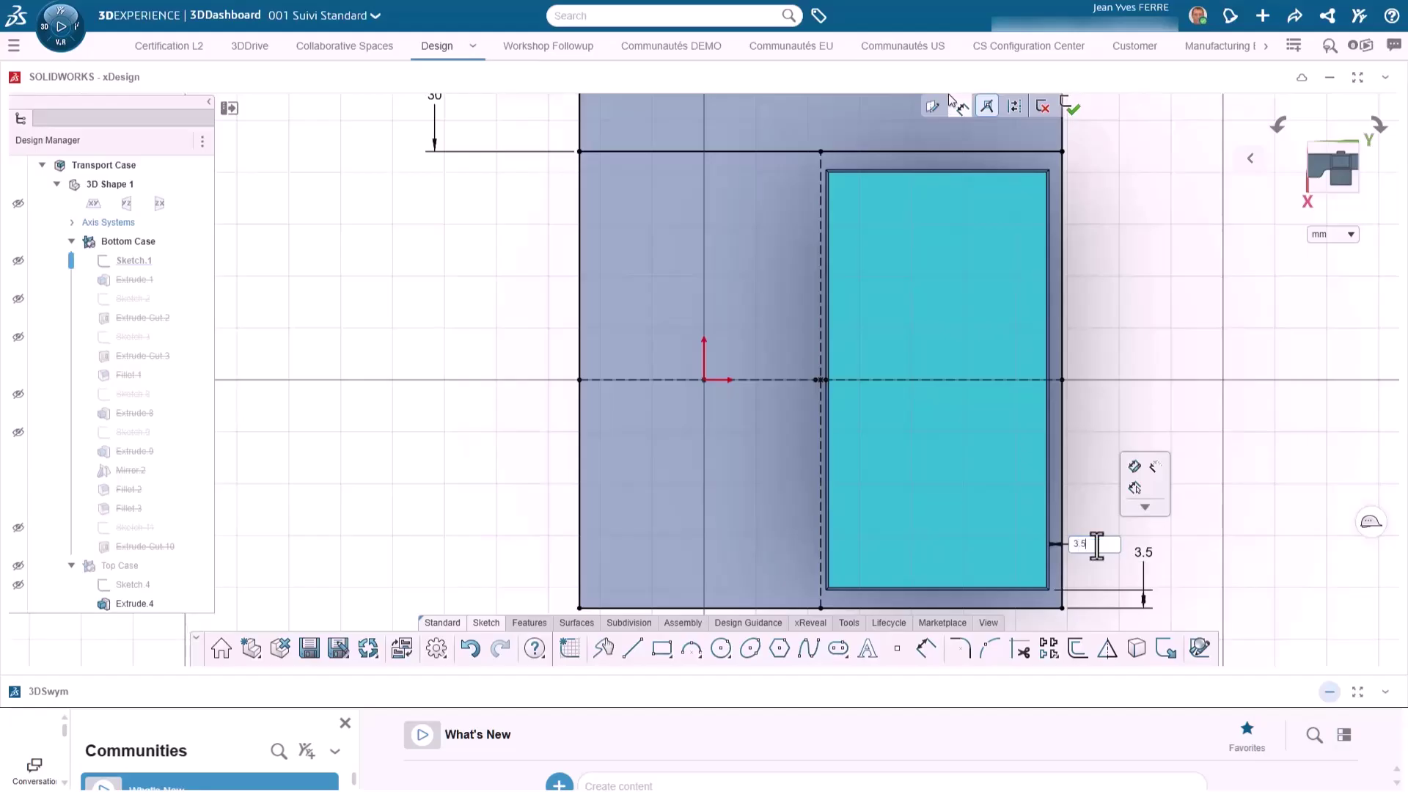
key("Return")
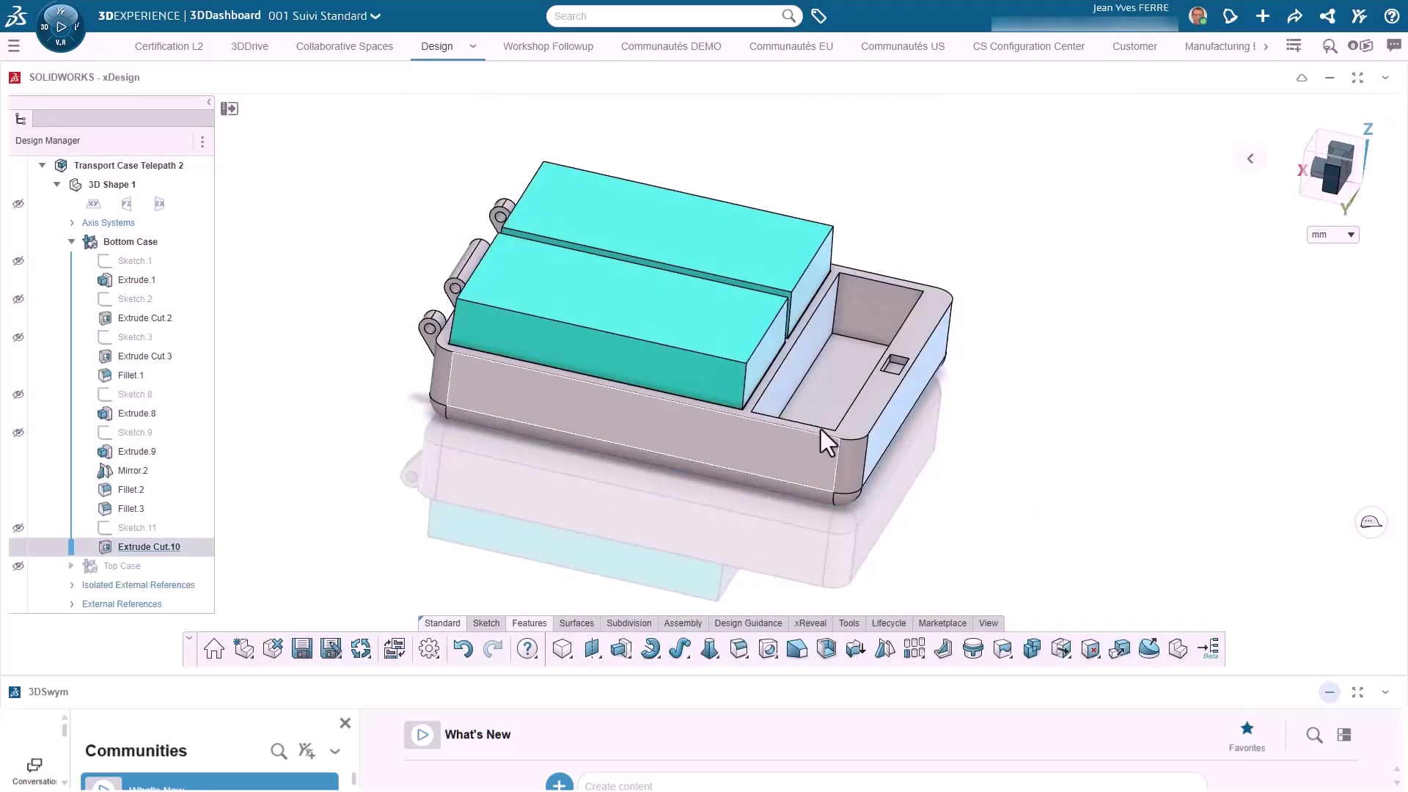
- Sketch a 20 by 5 mm centre rectangle on the Bottom Case's rim, midway along a construction line from the latch pocket to the outer edge
left_click(887, 398)
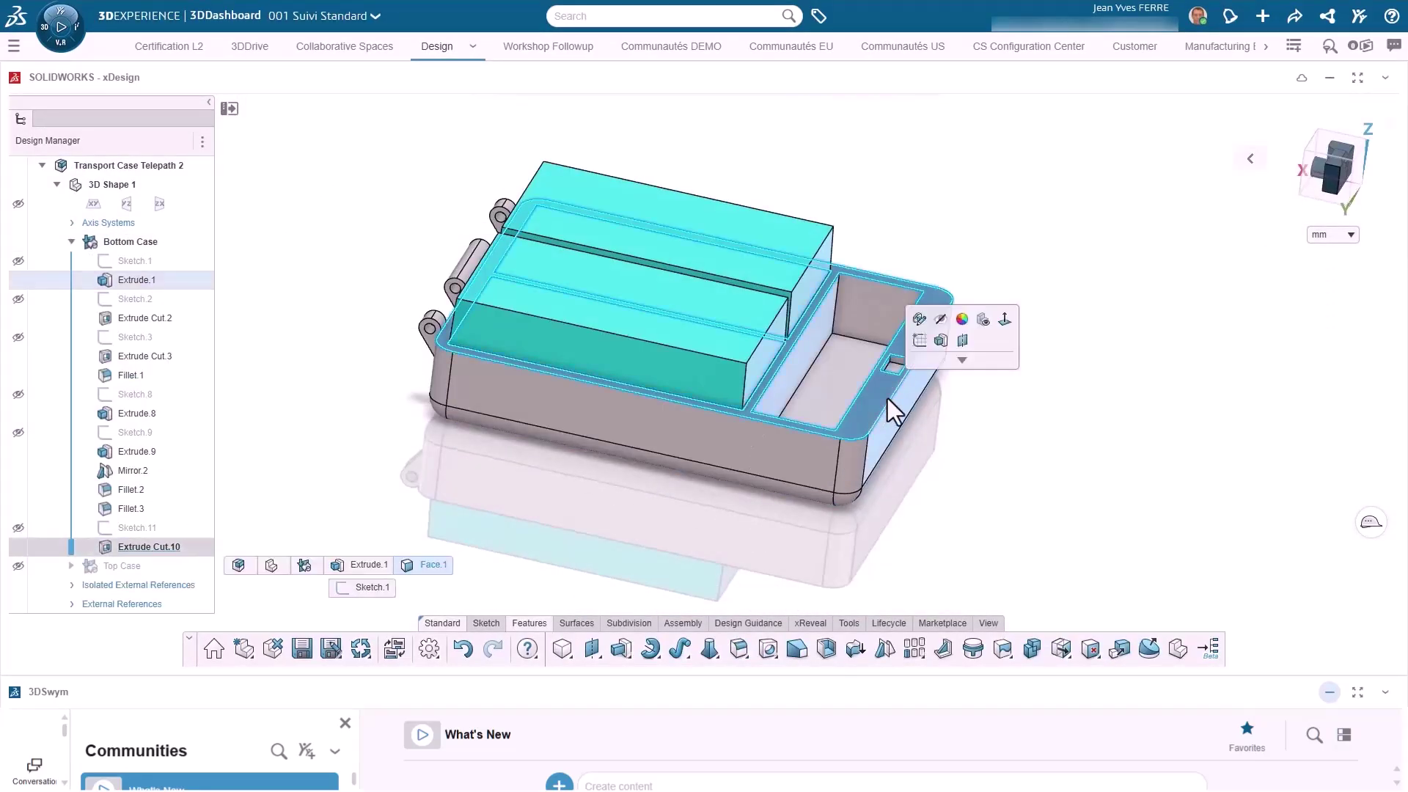
left_click(930, 355)
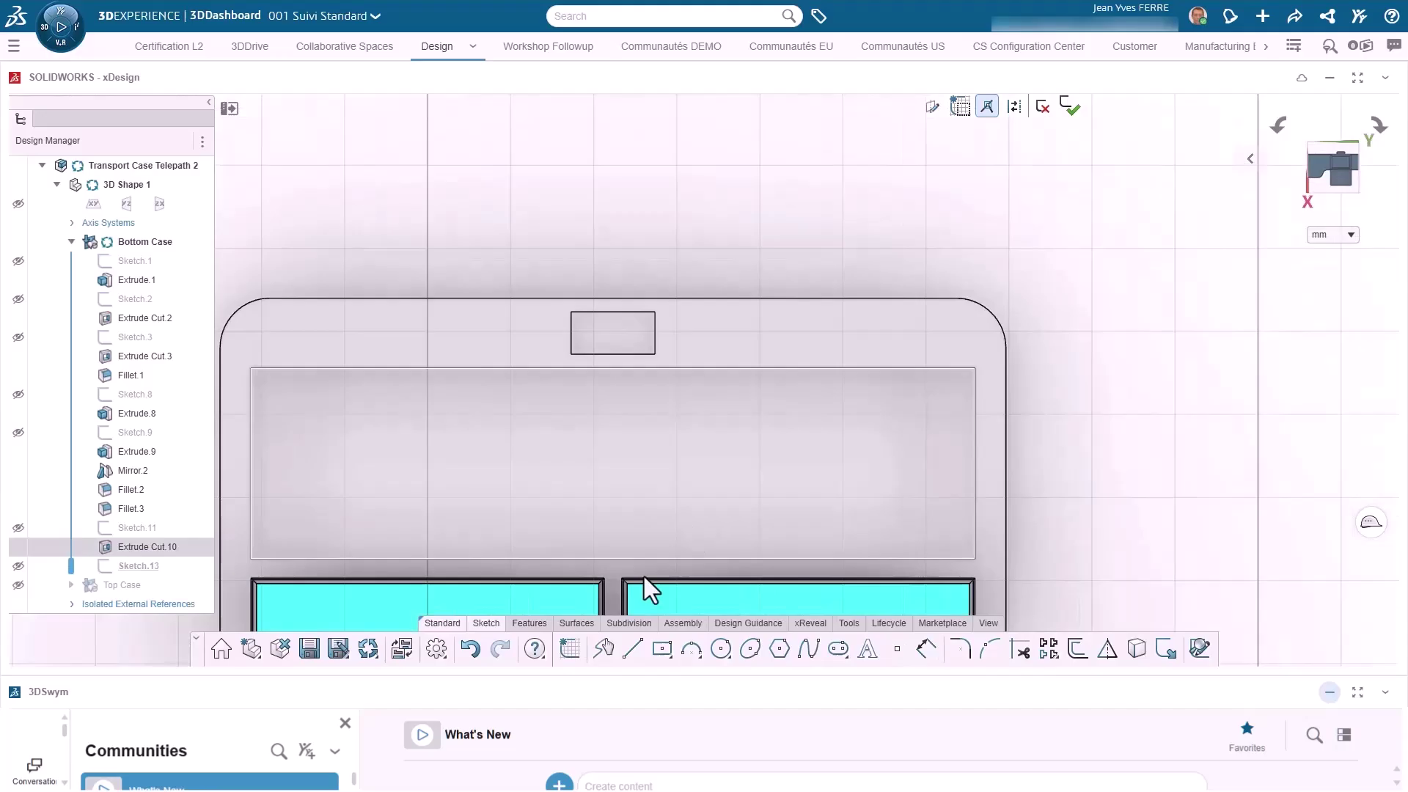
left_click(632, 648)
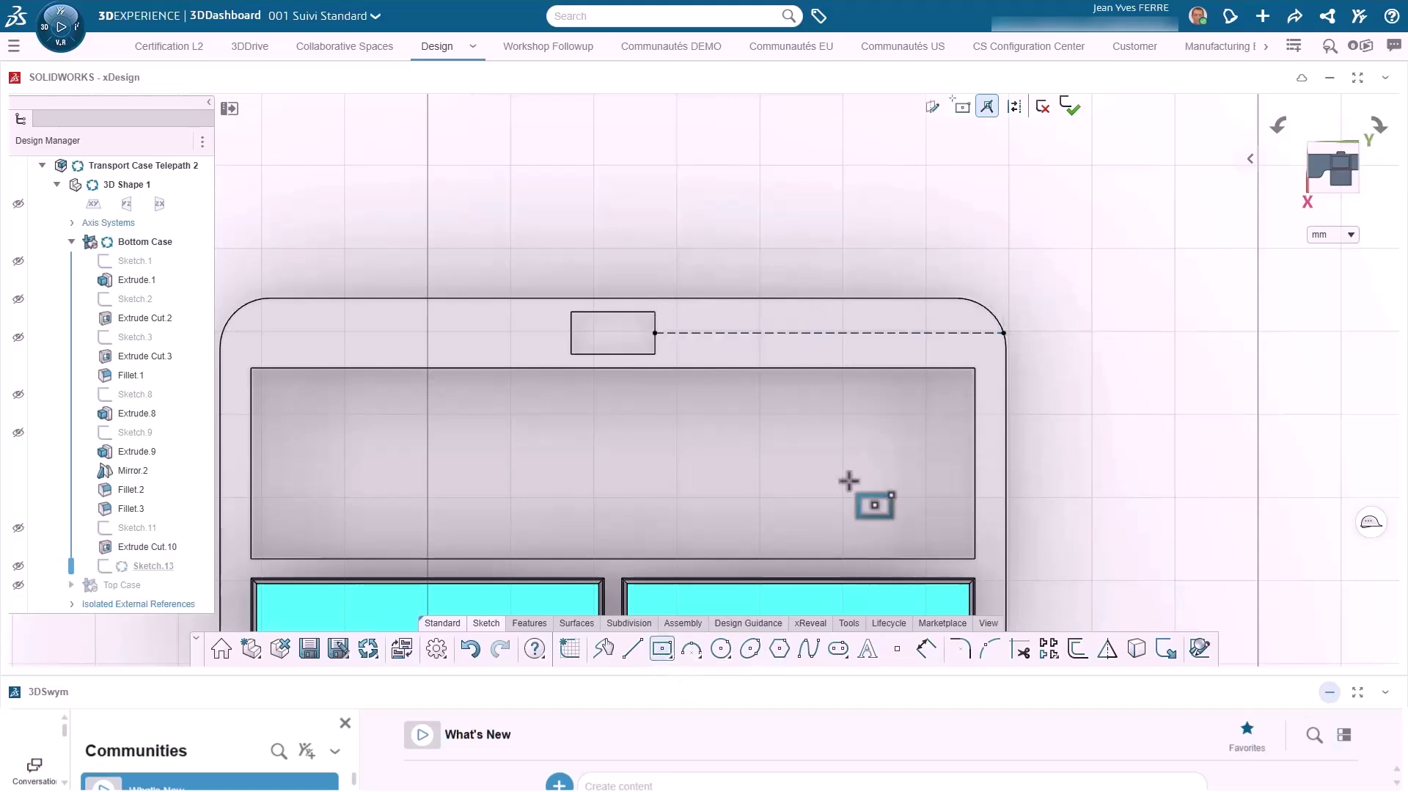
left_click(830, 334)
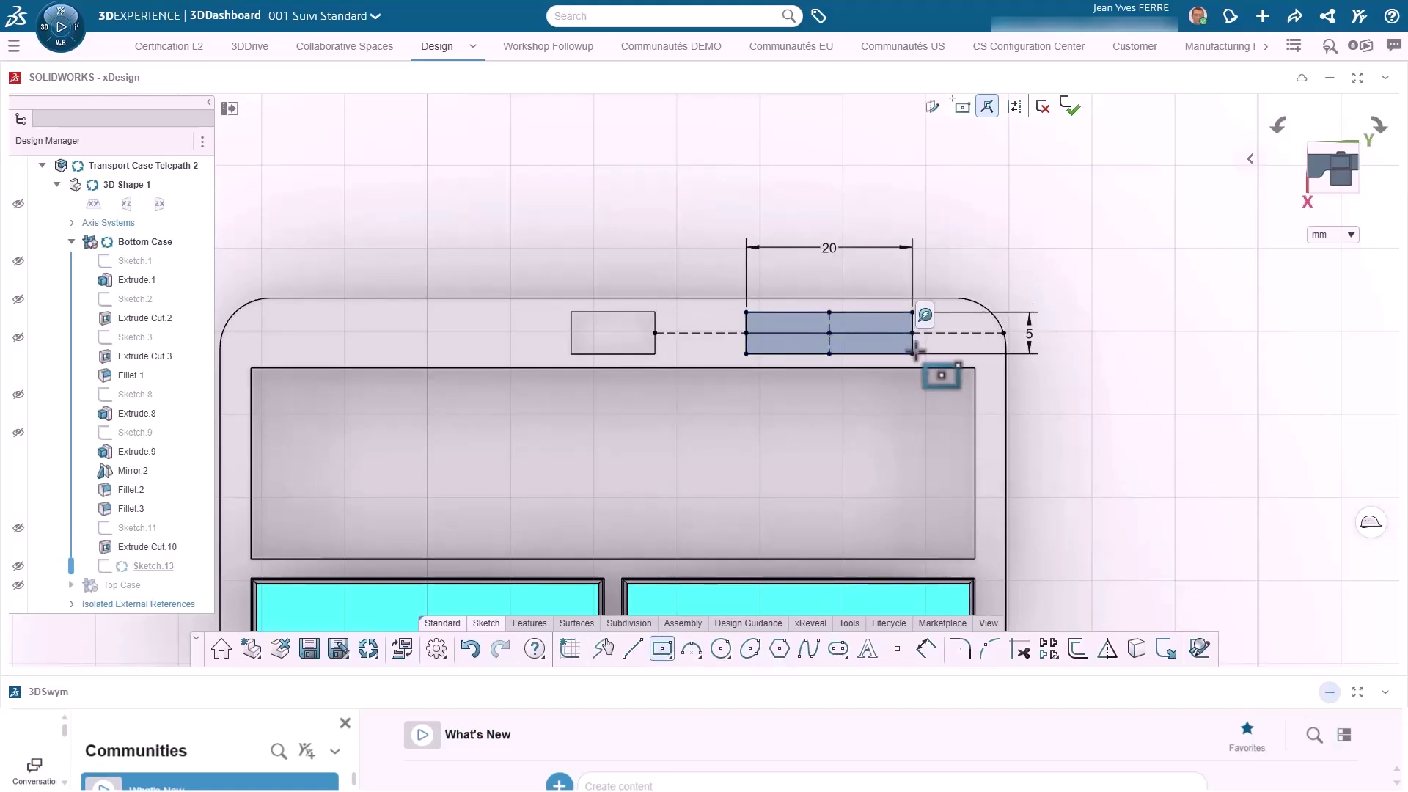
left_click(529, 625)
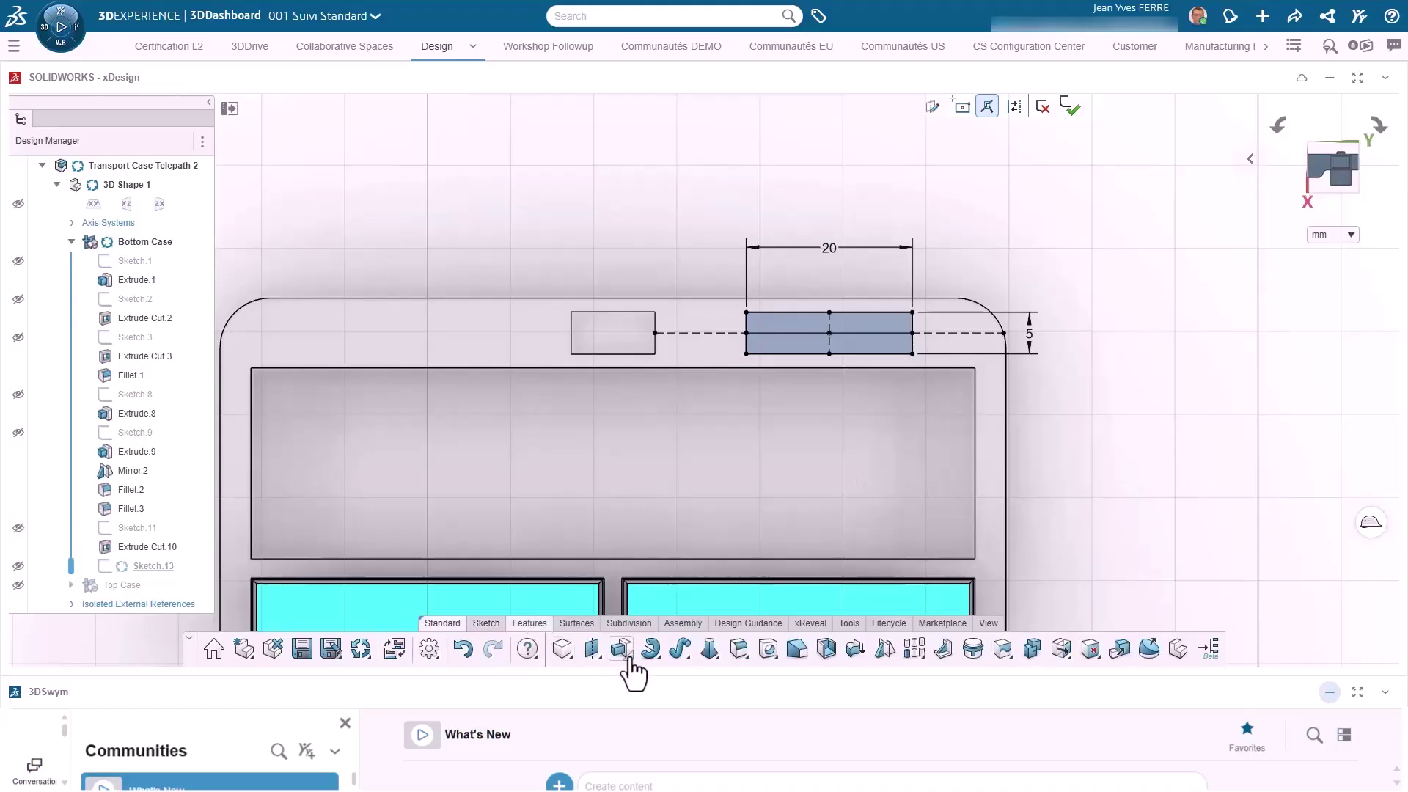
left_click(621, 648)
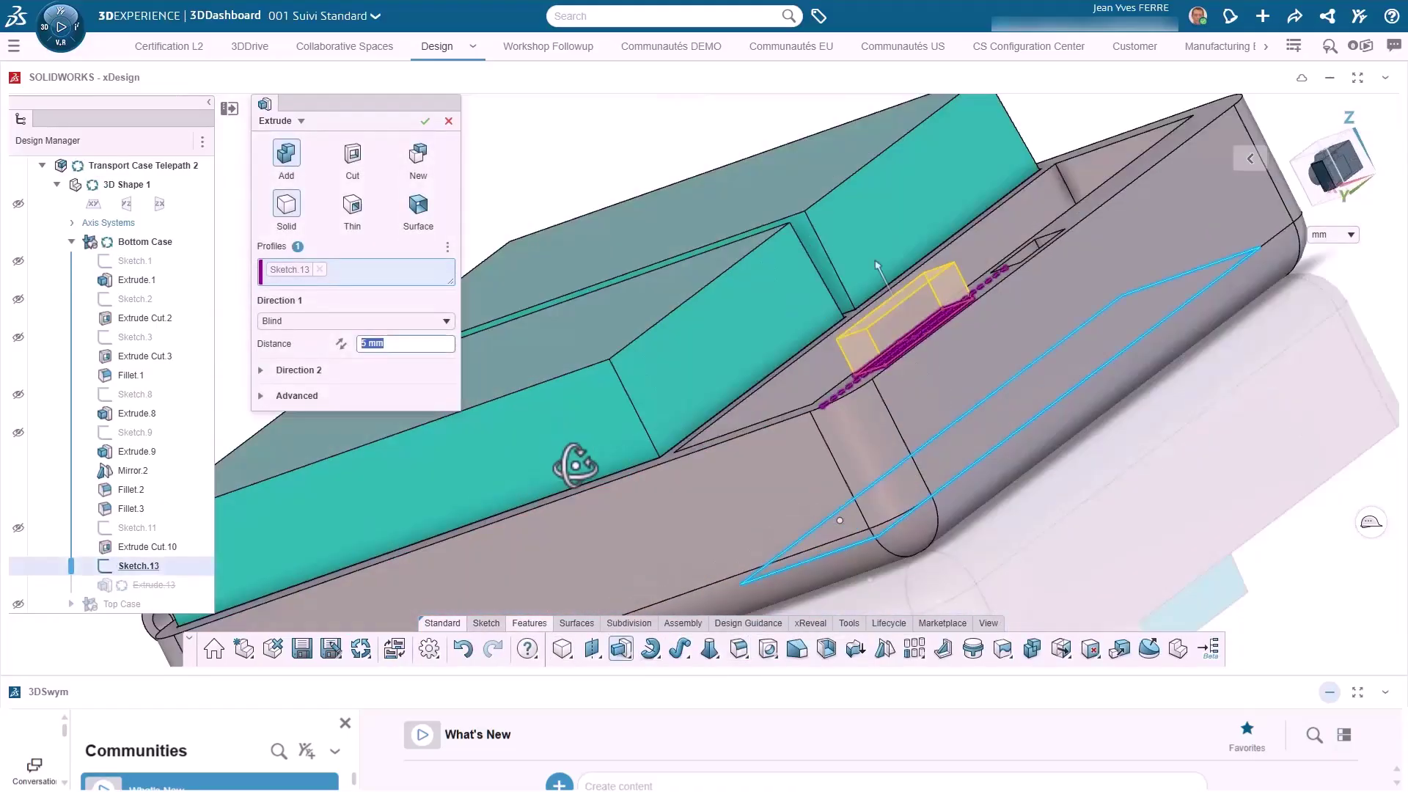
mouse_move(576, 466)
middle_mouse_down()
mouse_move(658, 469)
mouse_move(643, 321)
mouse_move(704, 389)
middle_mouse_up()
left_click(449, 121)
- Add a vertical construction line about 8.5 mm long from the midpoint of the latch pocket's outer edge to the rim sketch
scroll(584, 280, "down", 3)
mouse_move(587, 282)
middle_mouse_down()
mouse_move(776, 317)
mouse_move(800, 411)
middle_mouse_up()
scroll(557, 209, "up", 4)
middle_click_drag(610, 214, 644, 267, "ctrl")
left_click(498, 625)
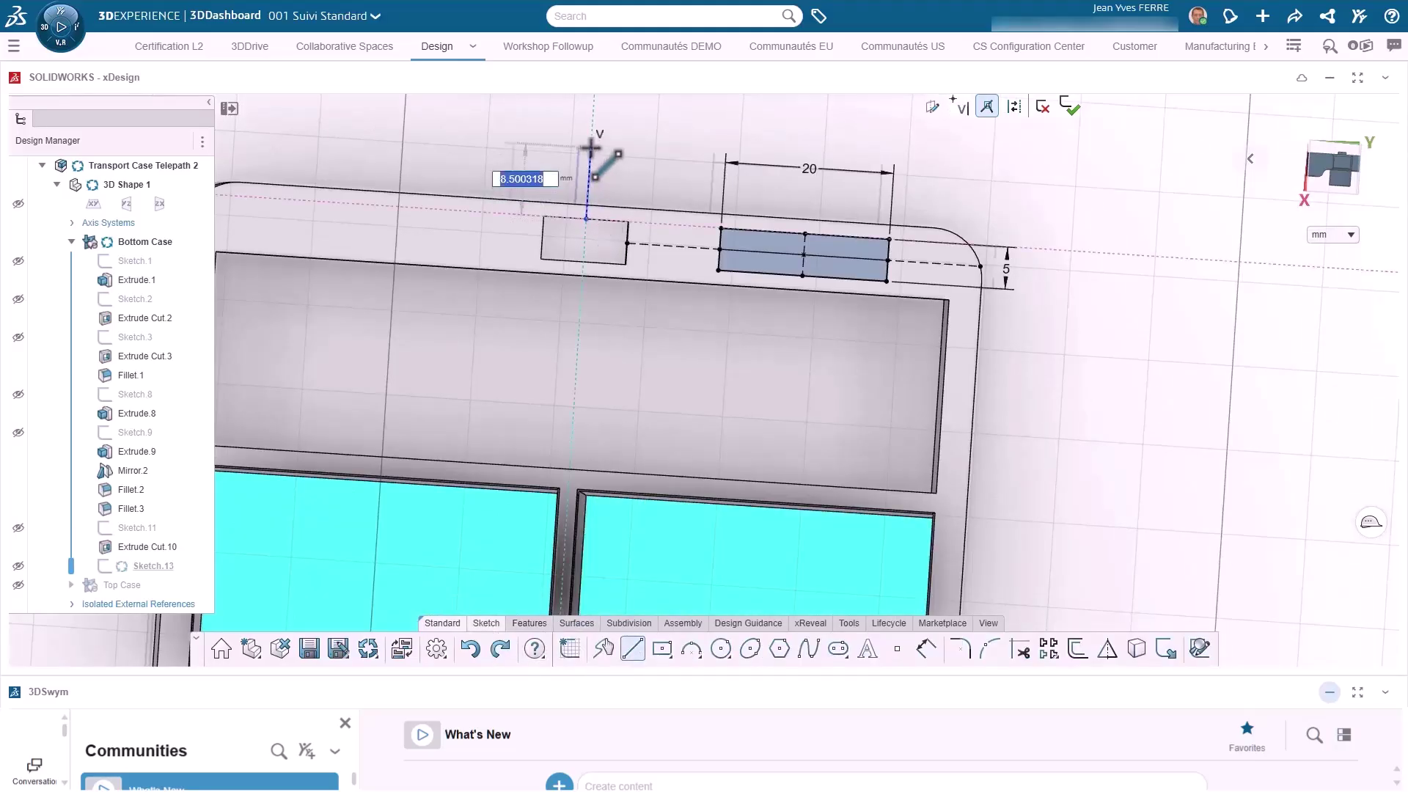
left_click(627, 210)
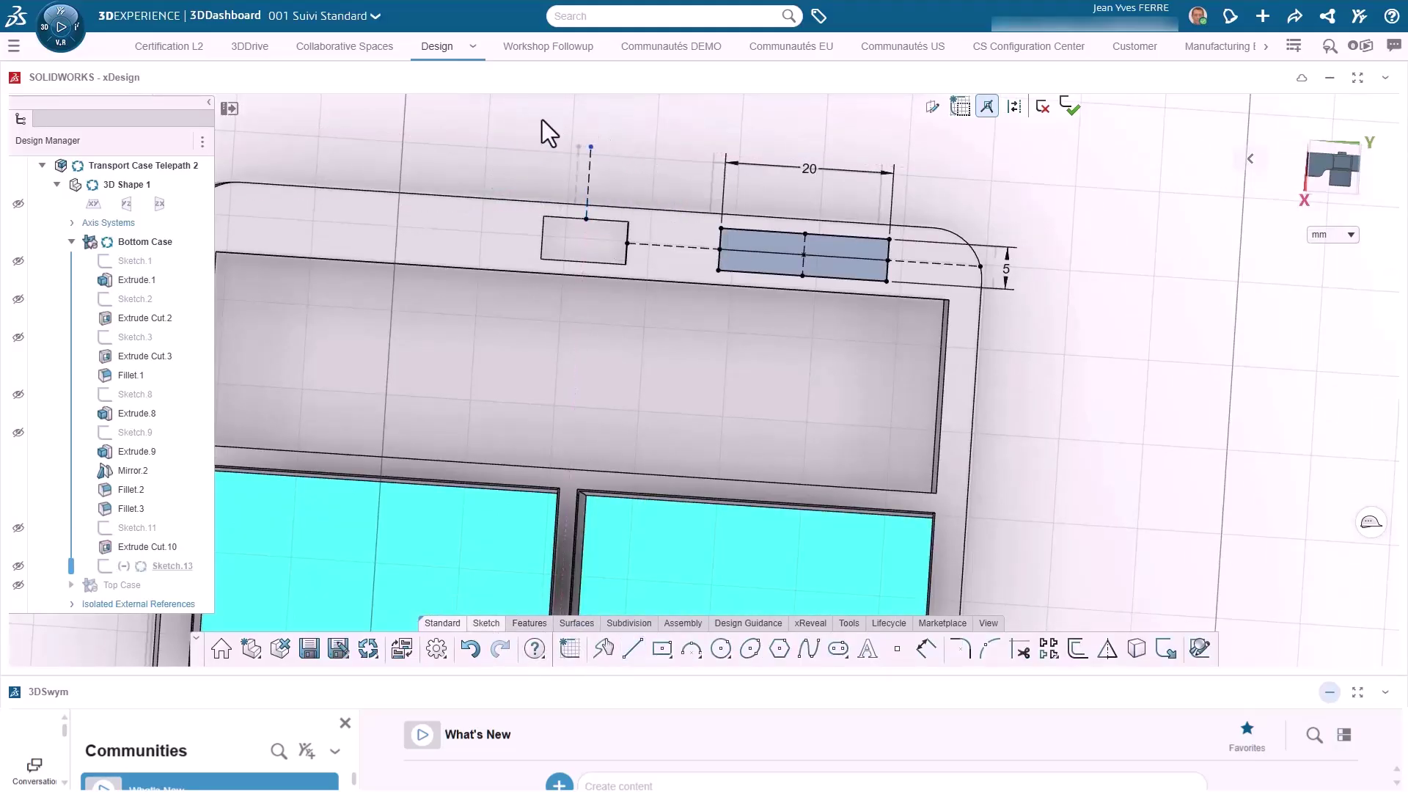
- Mirror the 20 by 5 mm rectangle about the vertical construction line at the latch pocket and finish the rim sketch
left_click_drag(543, 120, 946, 330)
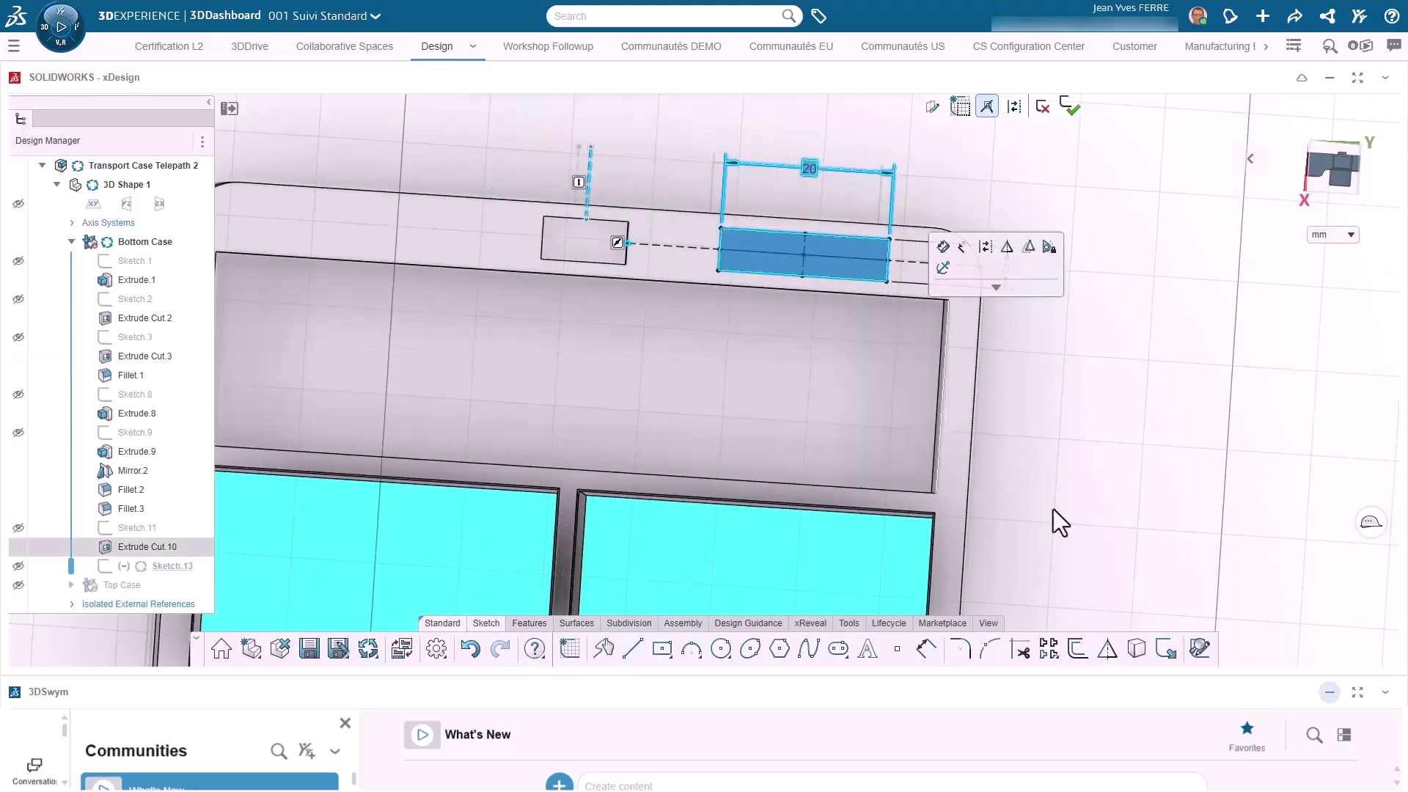
left_click(1107, 650)
left_click(410, 131)
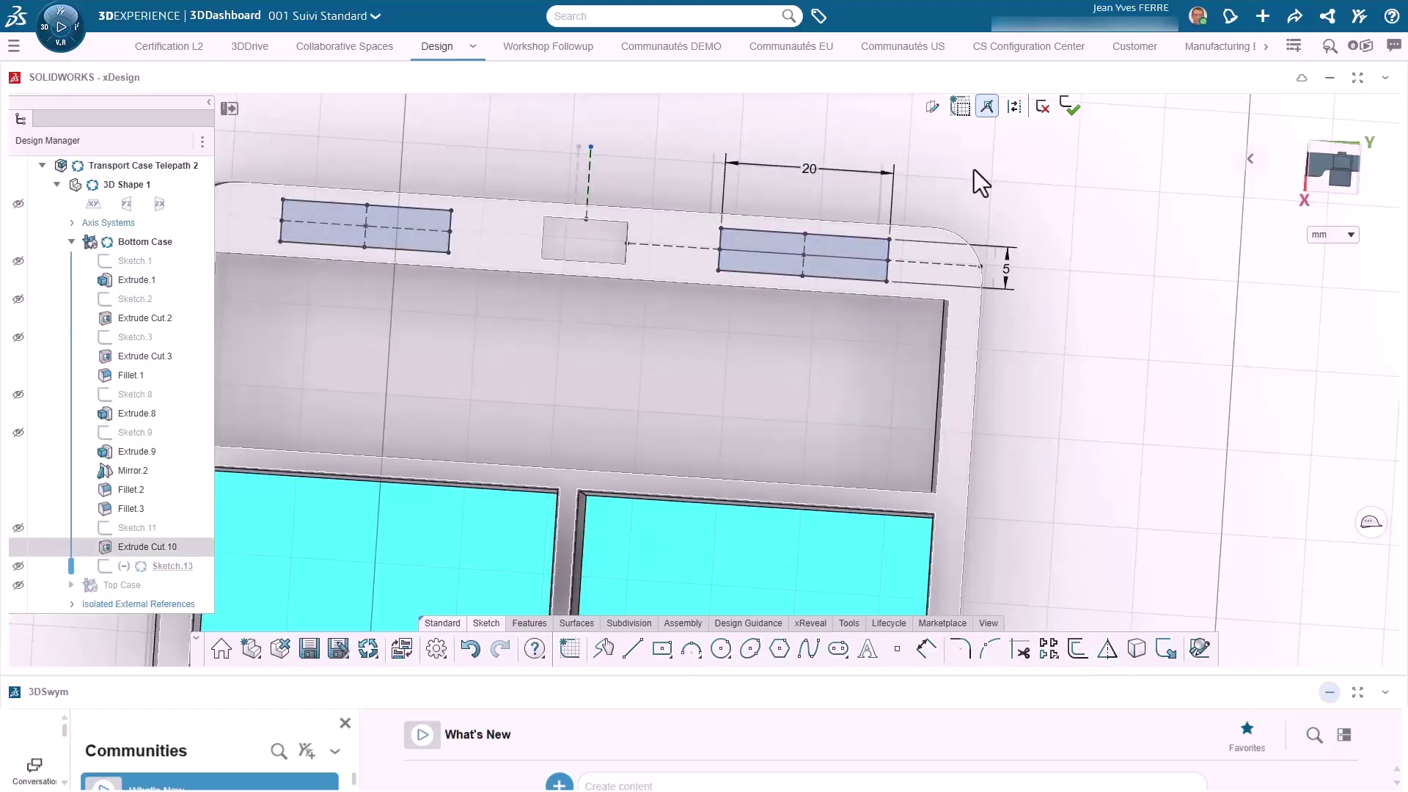
left_click(1070, 107)
- Extrude Sketch.13 by 5 mm from the Bottom Case's rim with a 5 deg draft in Direction 1
left_click(619, 658)
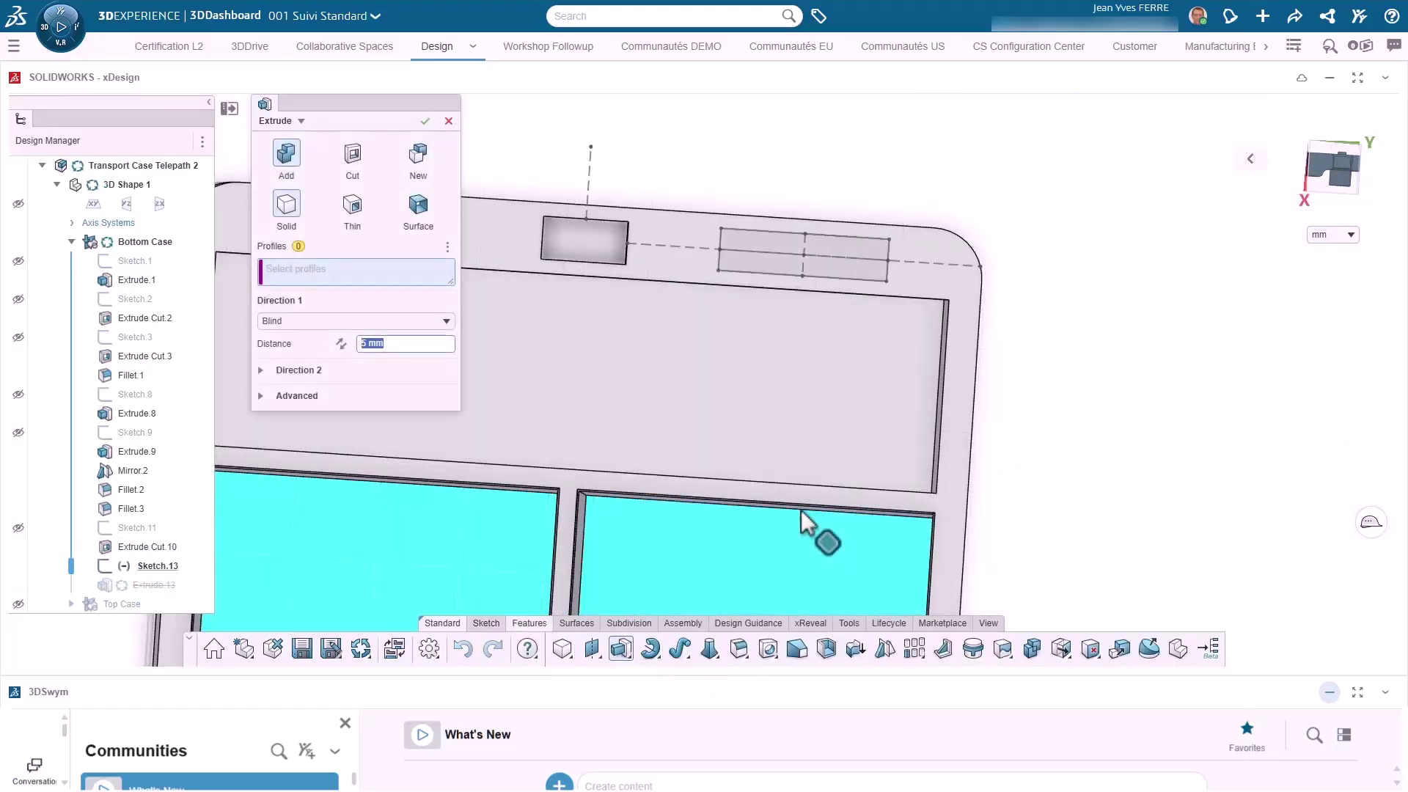
left_click(136, 567)
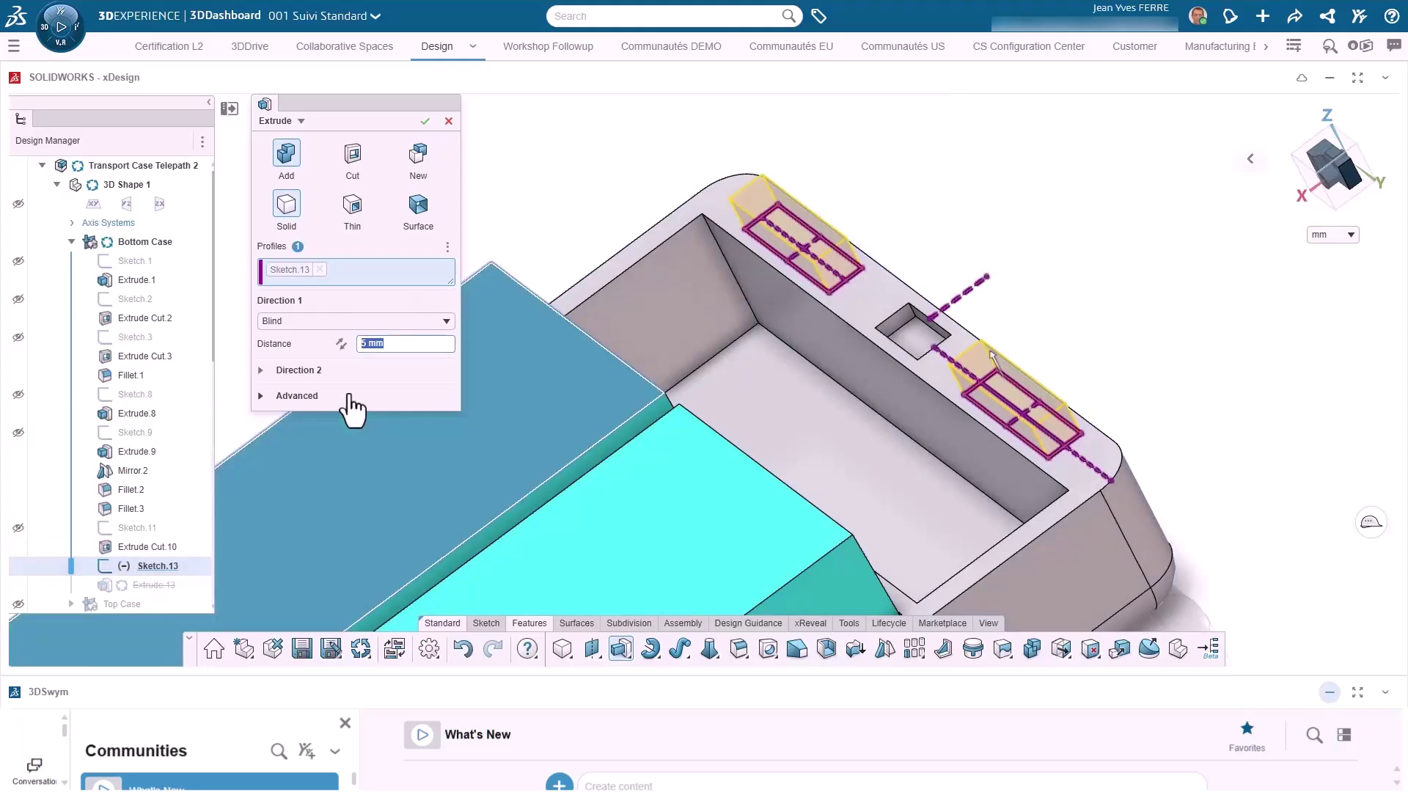
left_click(290, 396)
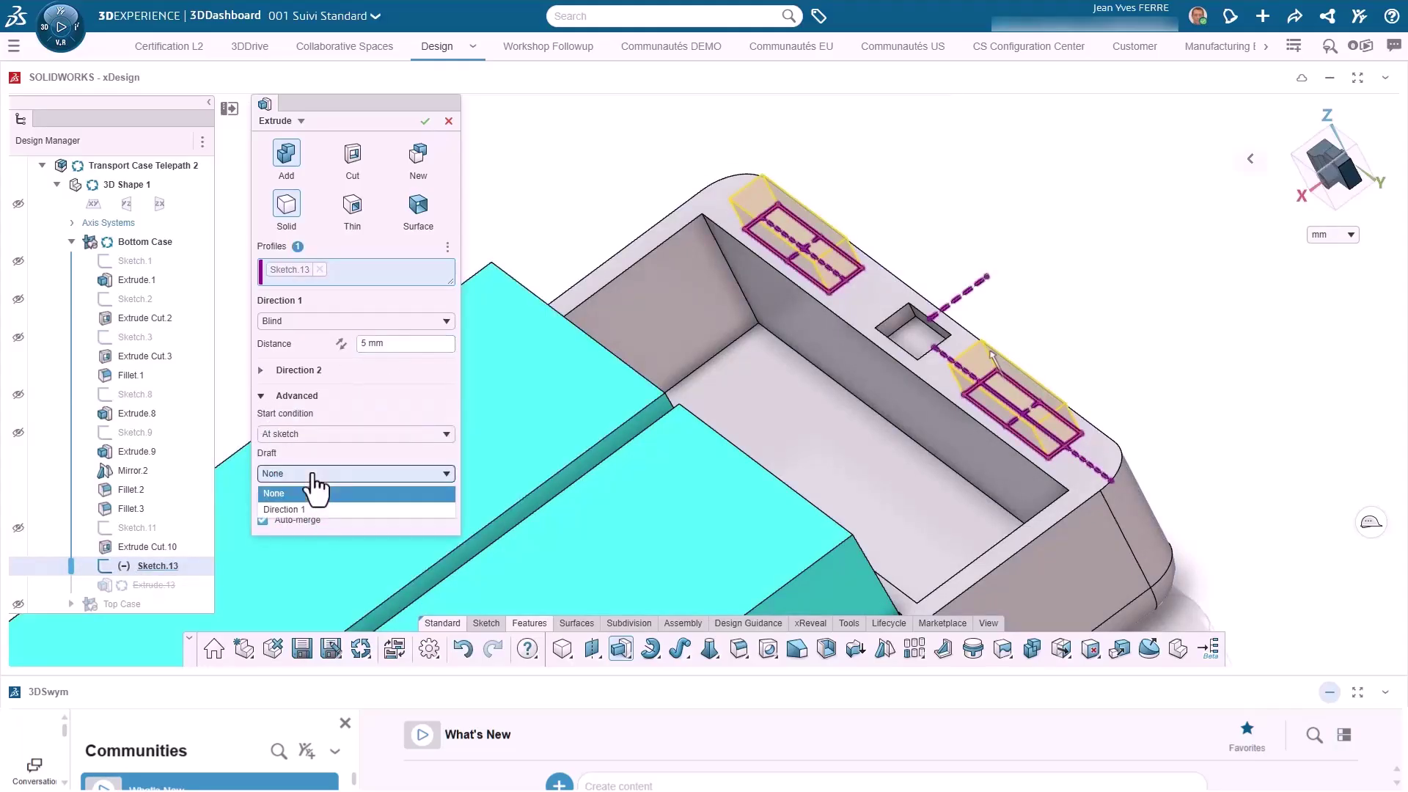
left_click(318, 509)
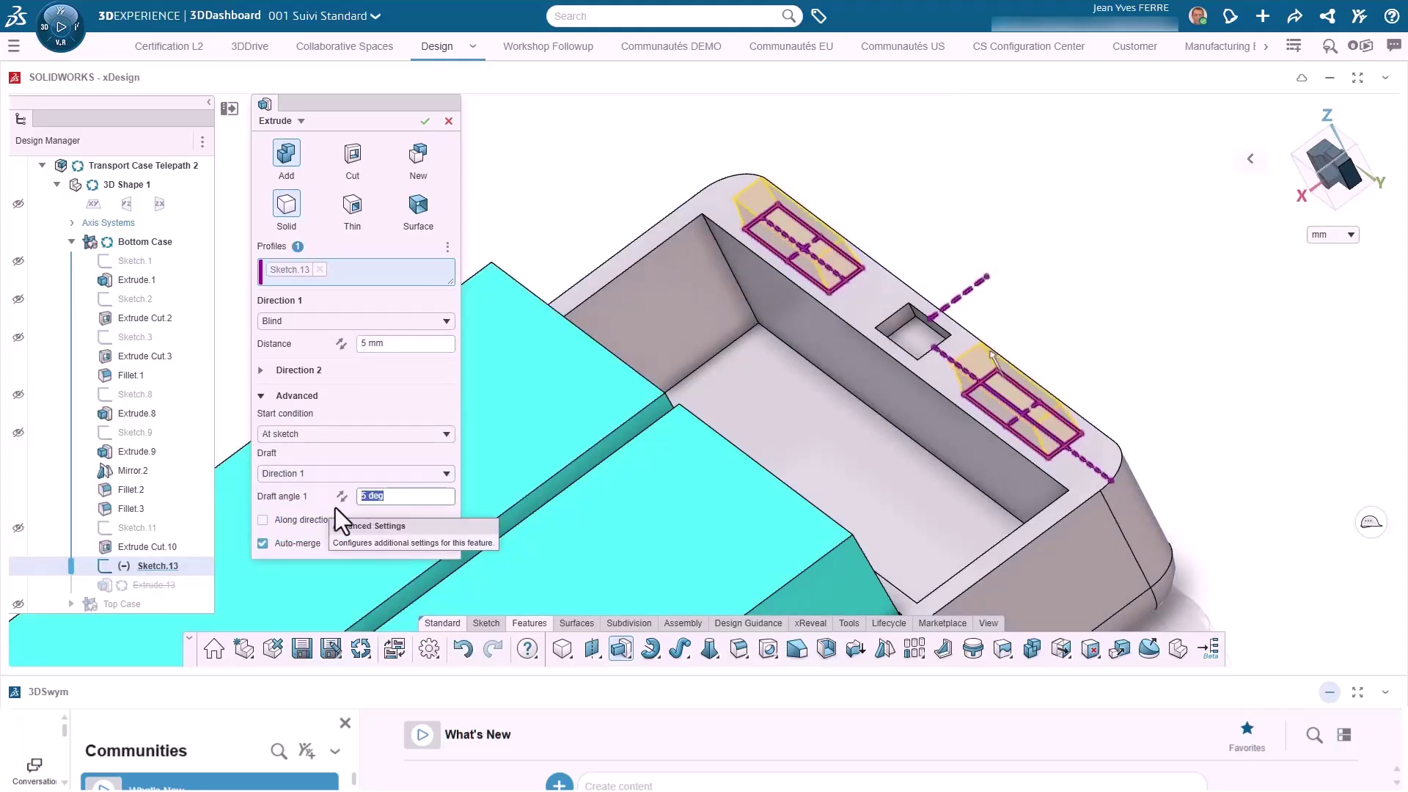
middle_click_drag(513, 410, 818, 481)
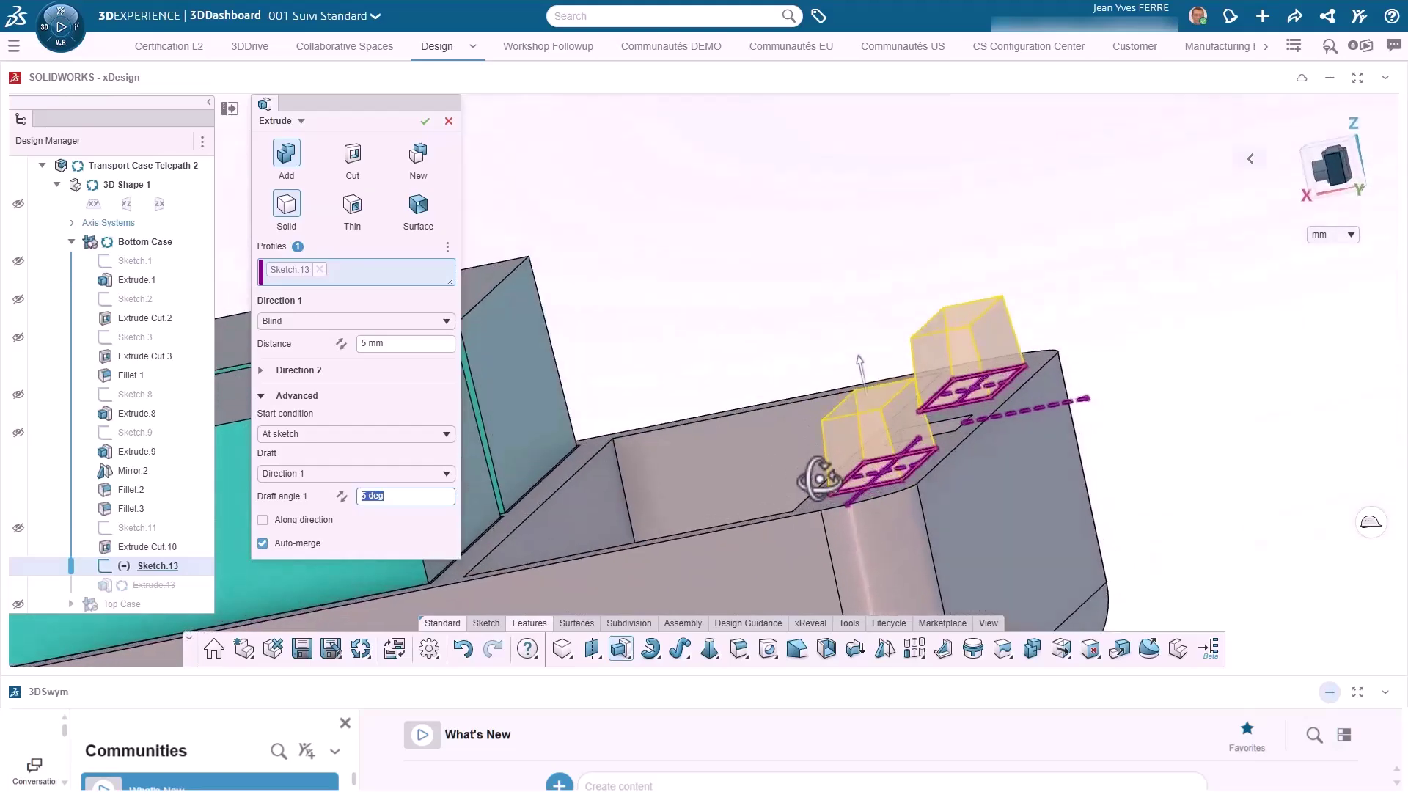
left_click(426, 122)
- Fillet the top edges of both drafted rim bosses on the Bottom Case with a 1 mm radius
middle_click_drag(901, 514, 865, 620)
left_click(795, 317)
left_click(738, 649)
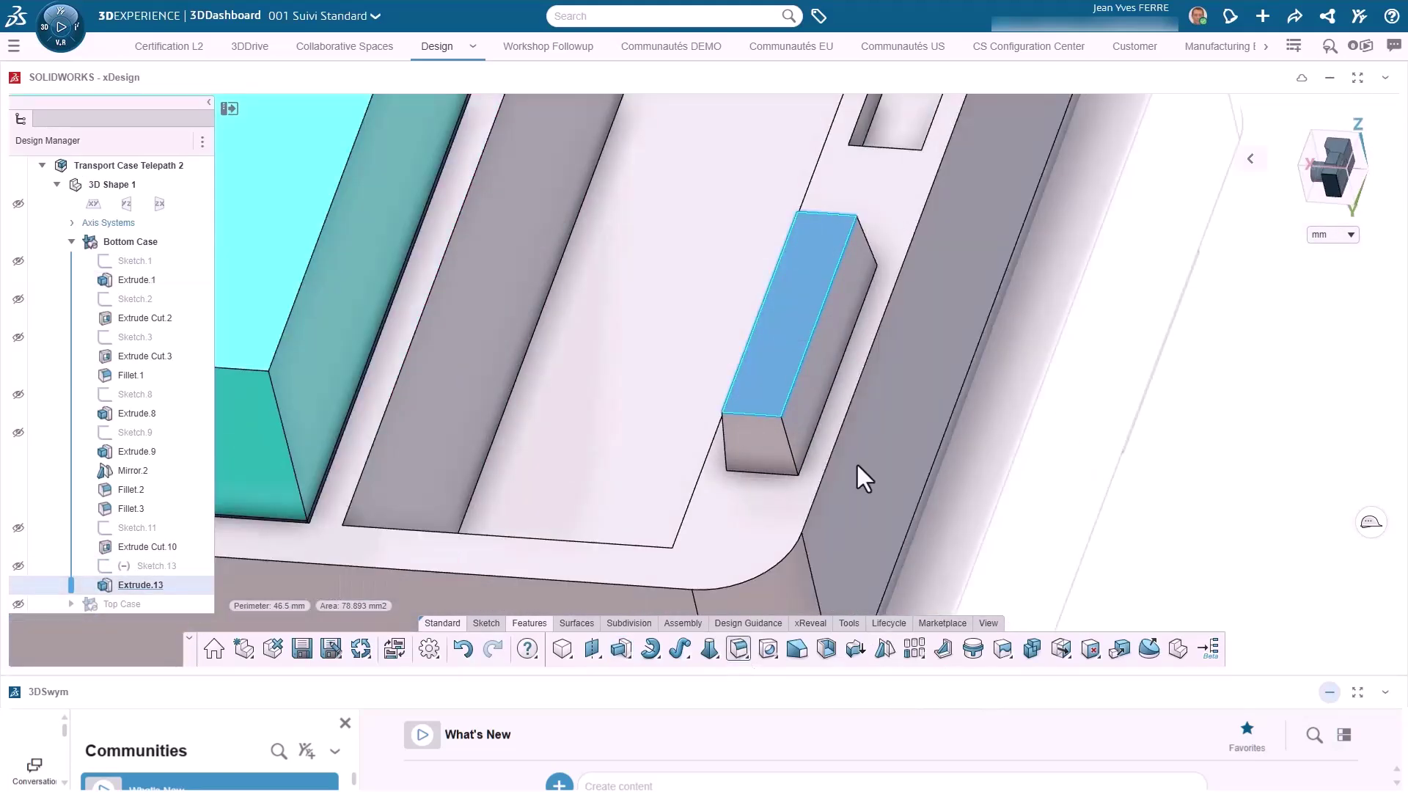
left_click(395, 248)
key("Return")
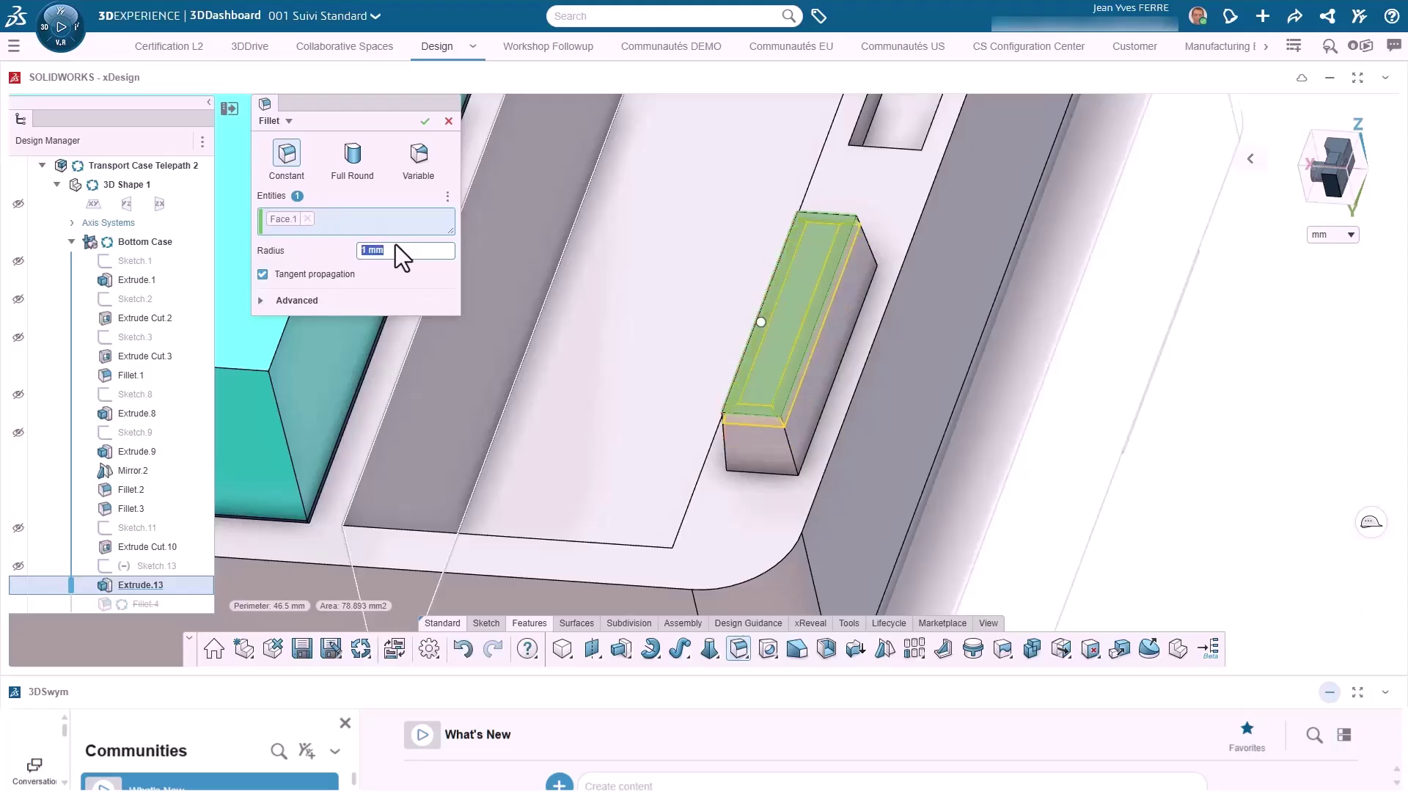
middle_click_drag(836, 381, 910, 128)
scroll(902, 116, "up", 2)
left_click(903, 143)
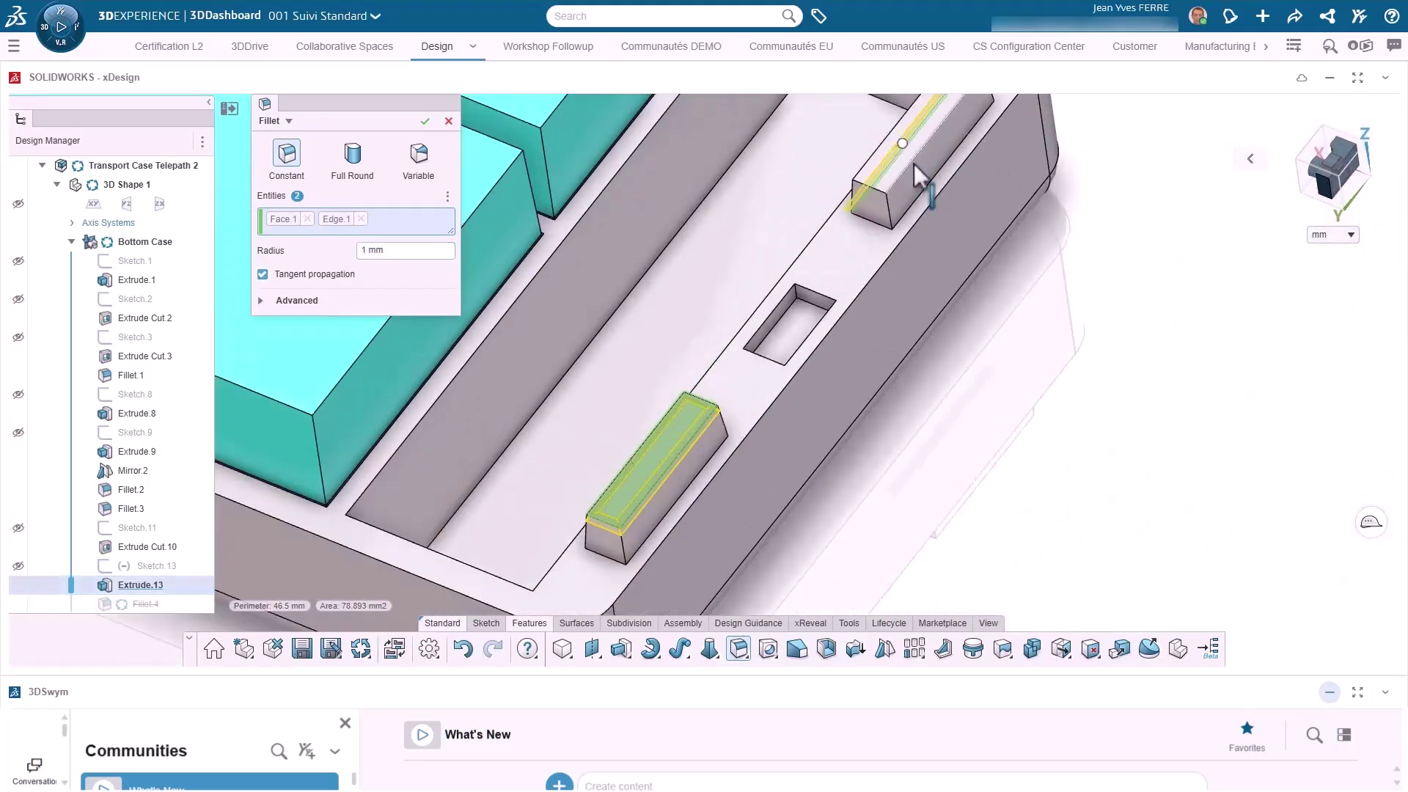
left_click(897, 167)
scroll(898, 169, "down", 3)
middle_click_drag(877, 317, 880, 275)
left_click(424, 123)
- Show the Top Case and hide the Bottom Case to expose the underside of the Top Case's rim
middle_click_drag(1017, 390, 756, 459)
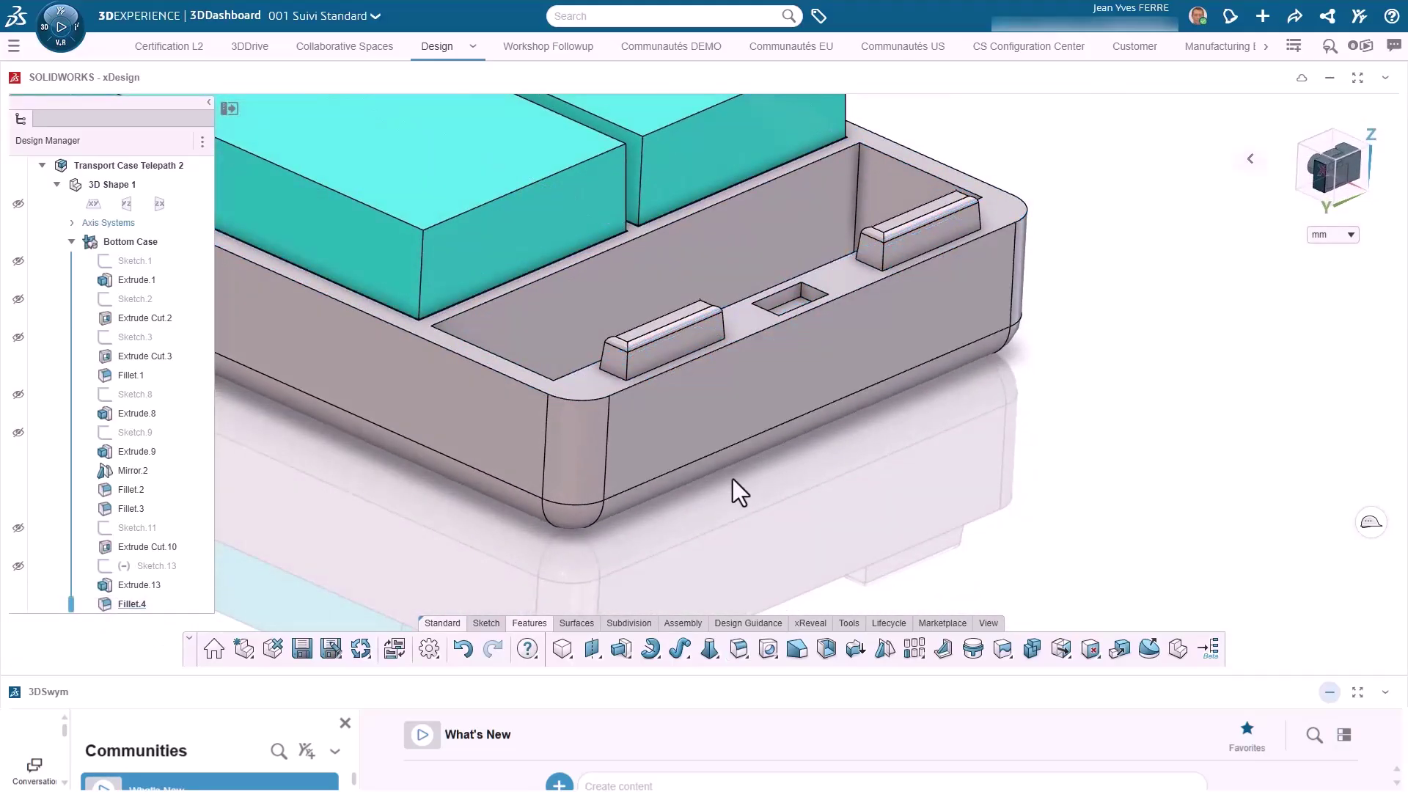
left_click(71, 242)
left_click(122, 261)
left_click(157, 157)
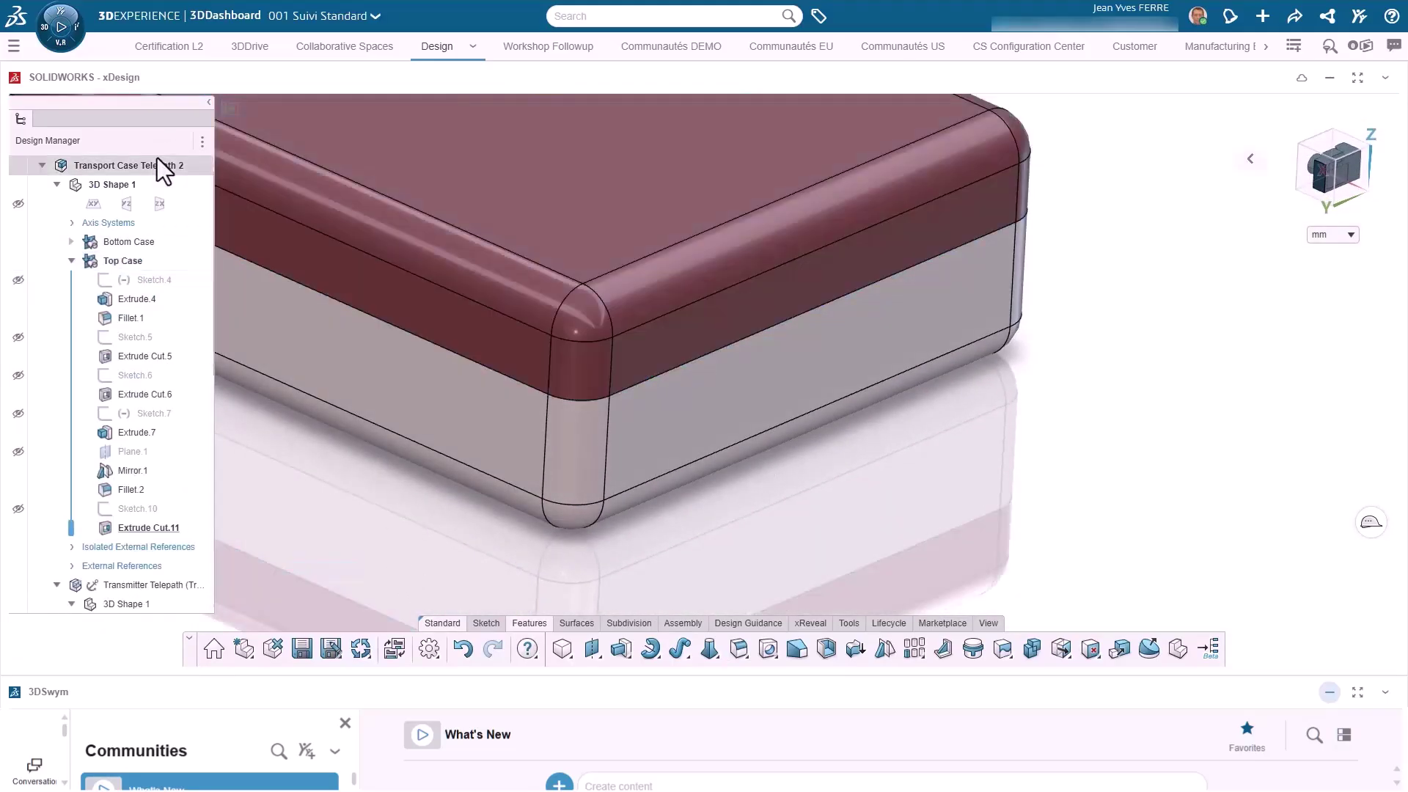
left_click(112, 240)
left_click(159, 184)
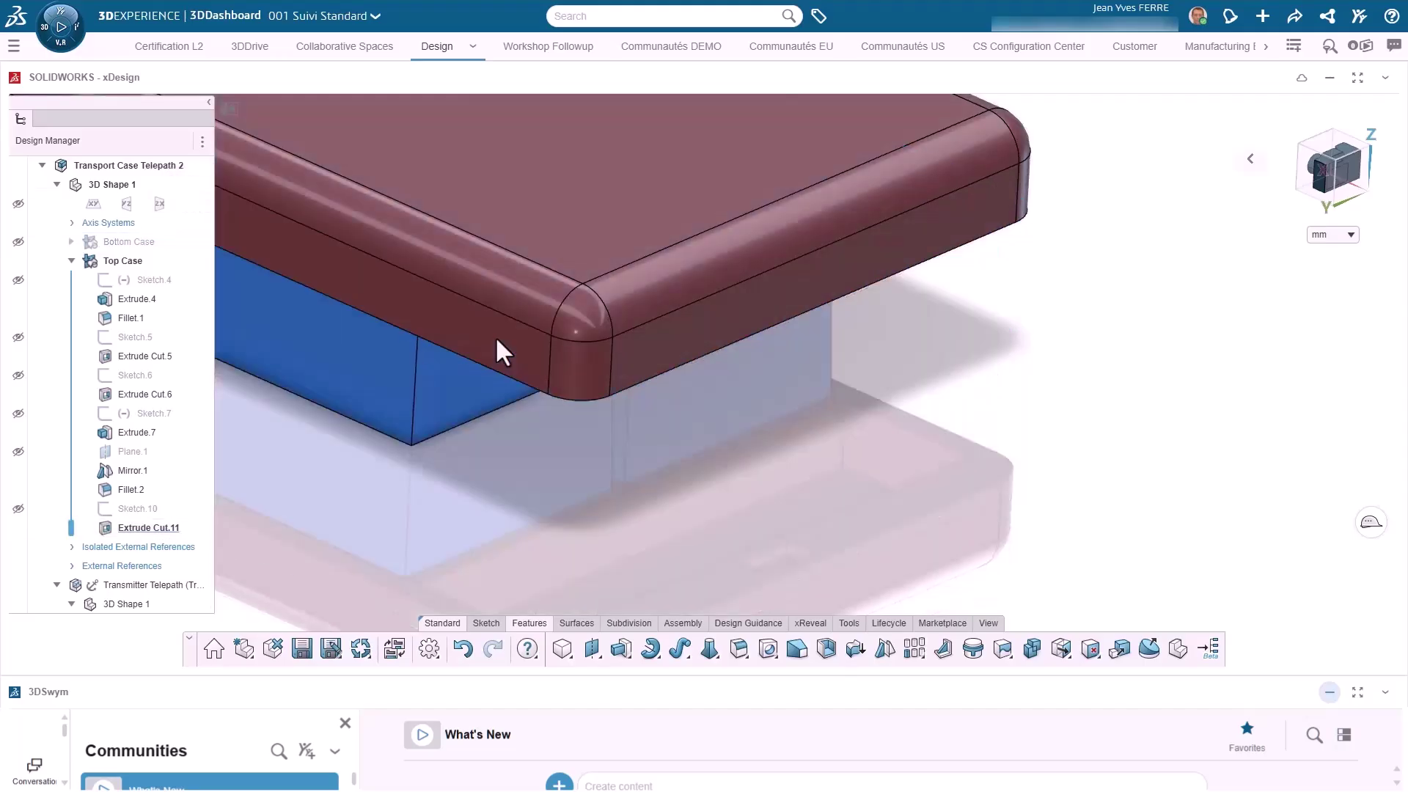
middle_click_drag(495, 335, 770, 431)
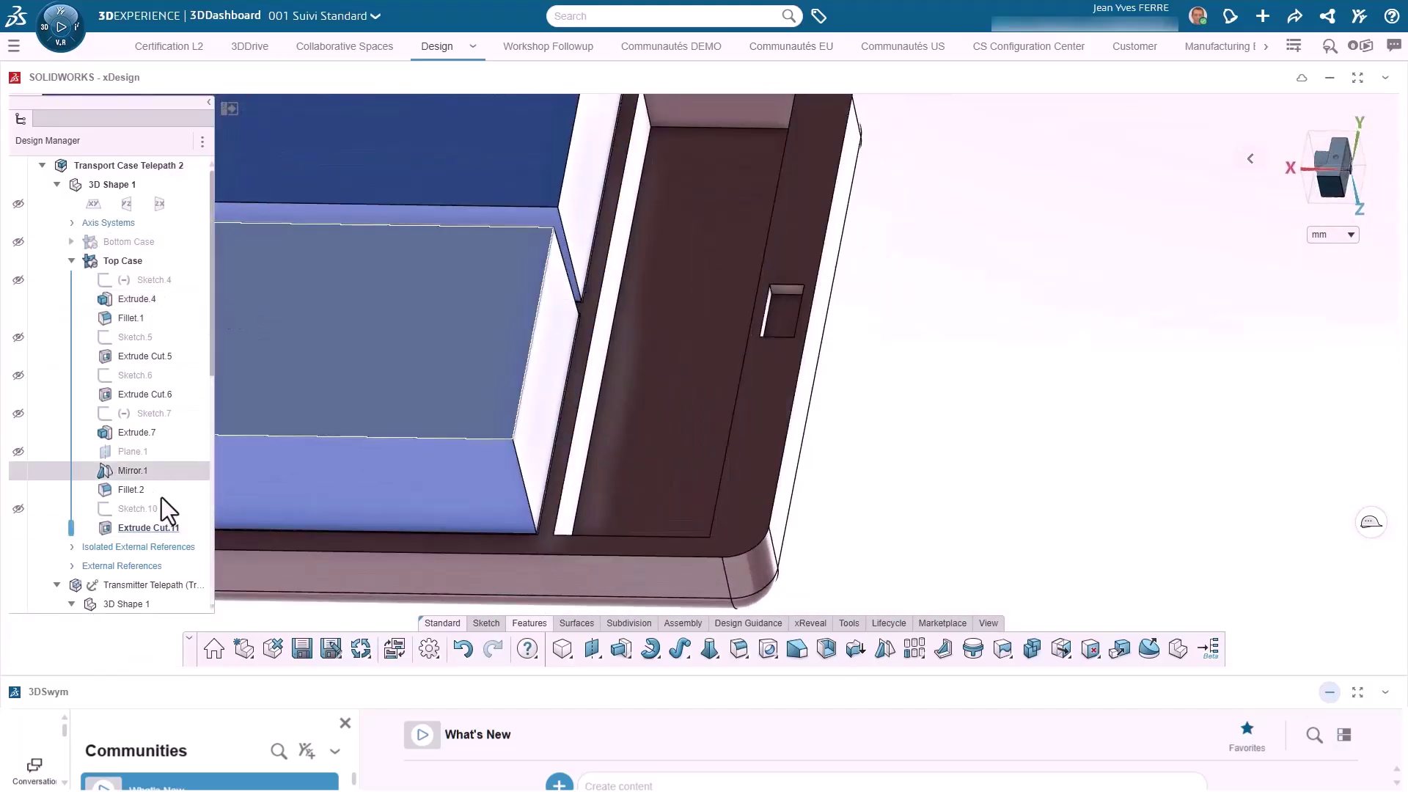
- Project one rim boss's base outline into a new Top Case sketch and offset it outward 0.2 mm, making the base outline construction geometry
scroll(118, 571, "down", 5)
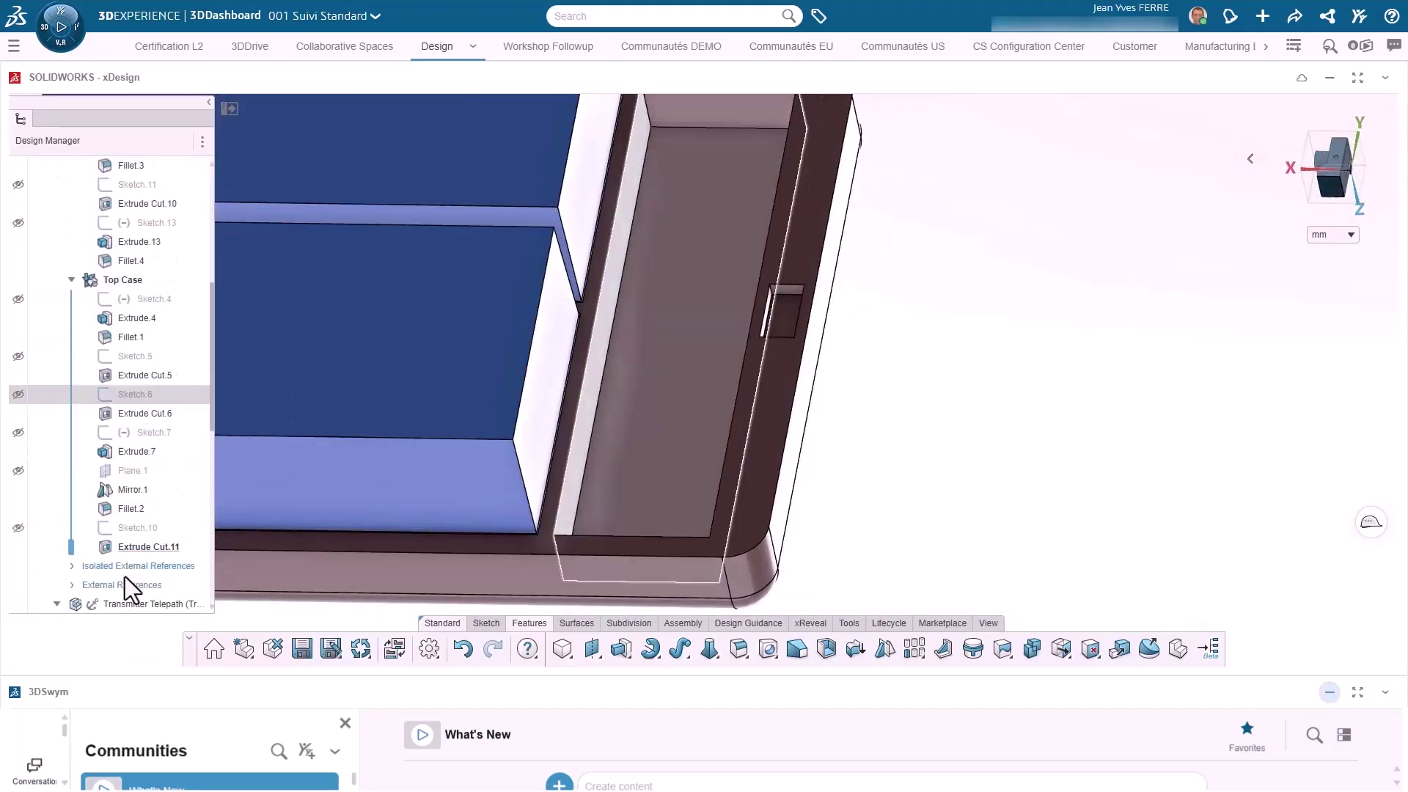
left_click(129, 546)
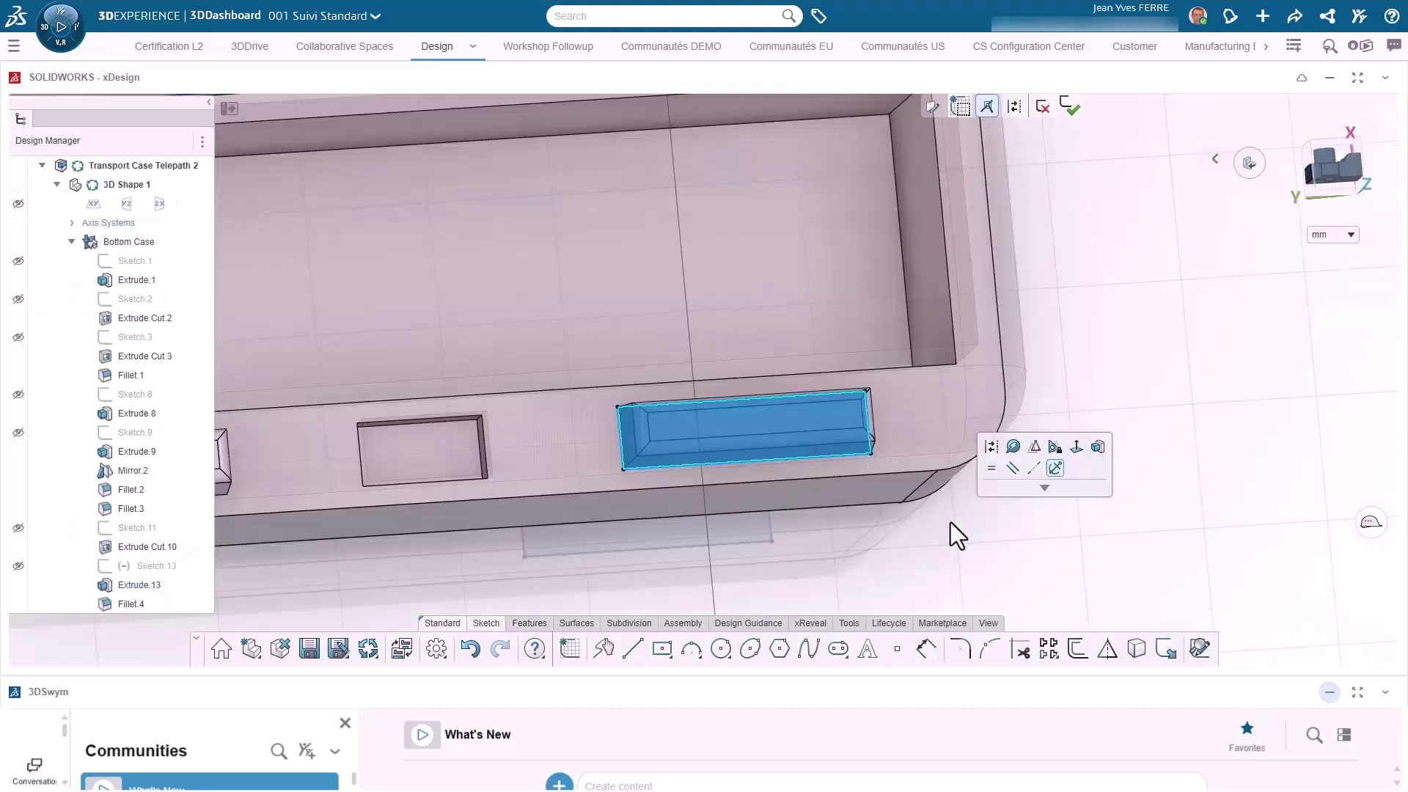
mouse_move(950, 522)
middle_mouse_down()
mouse_move(935, 485)
mouse_move(955, 558)
middle_mouse_up()
left_click(1077, 650)
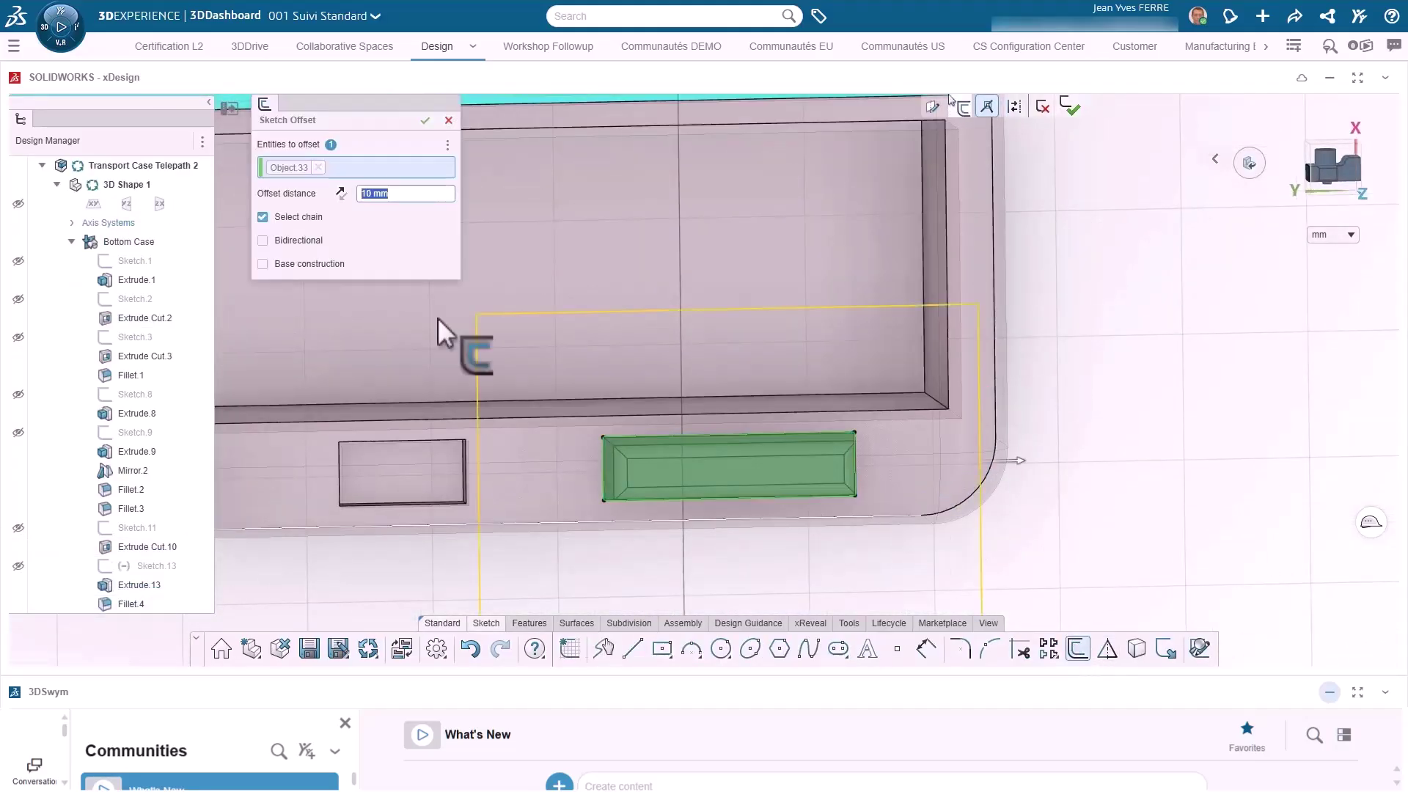
scroll(820, 434, "up", 5)
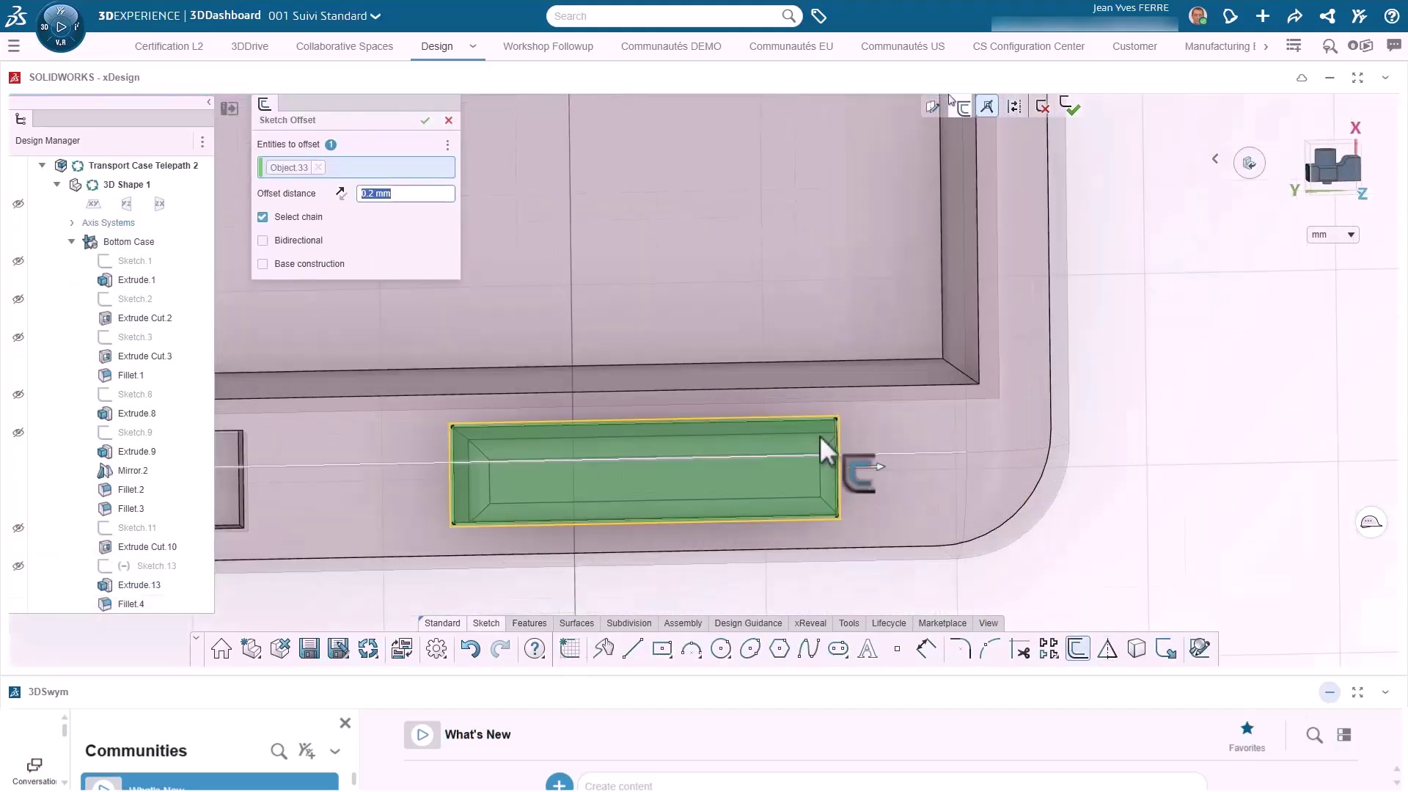
scroll(820, 434, "down", 3)
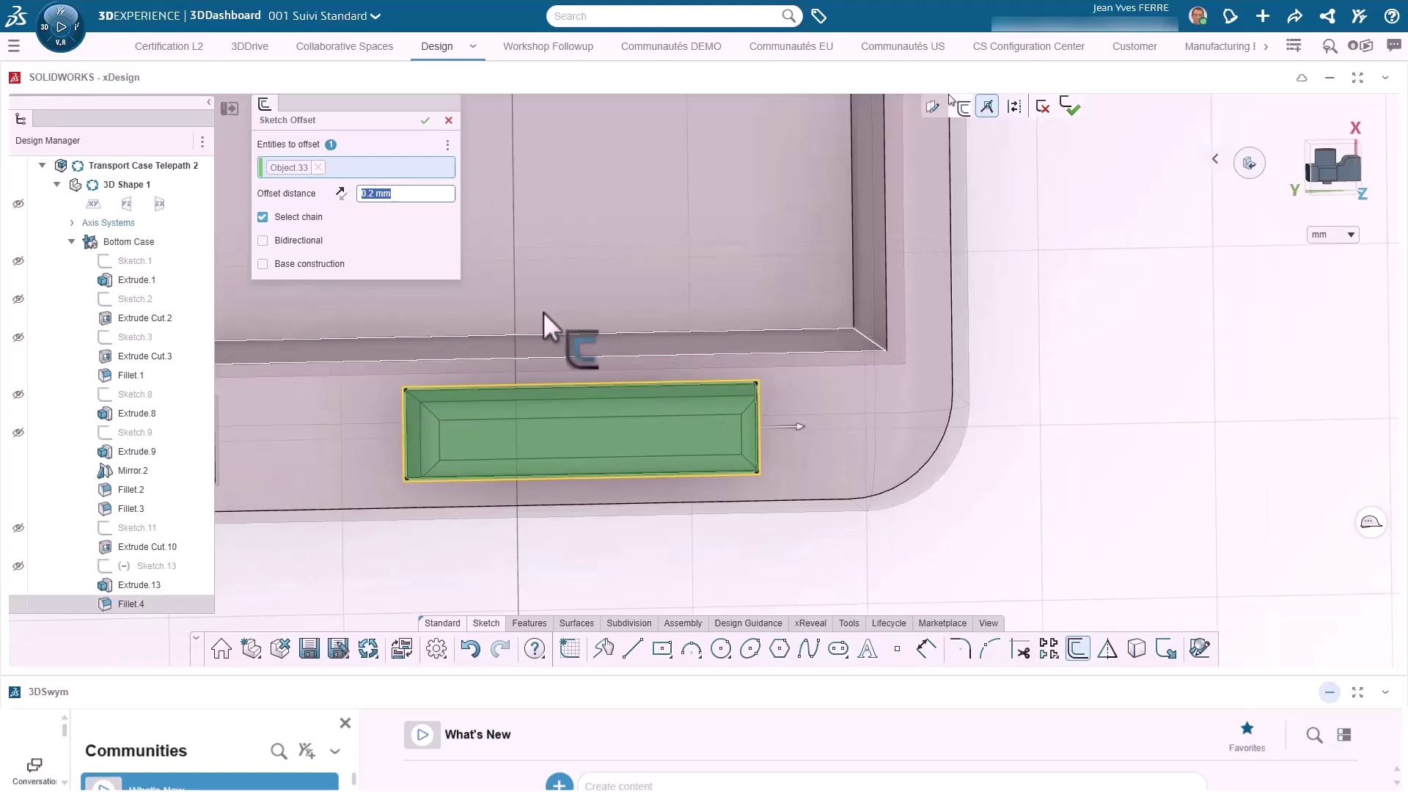
left_click(425, 120)
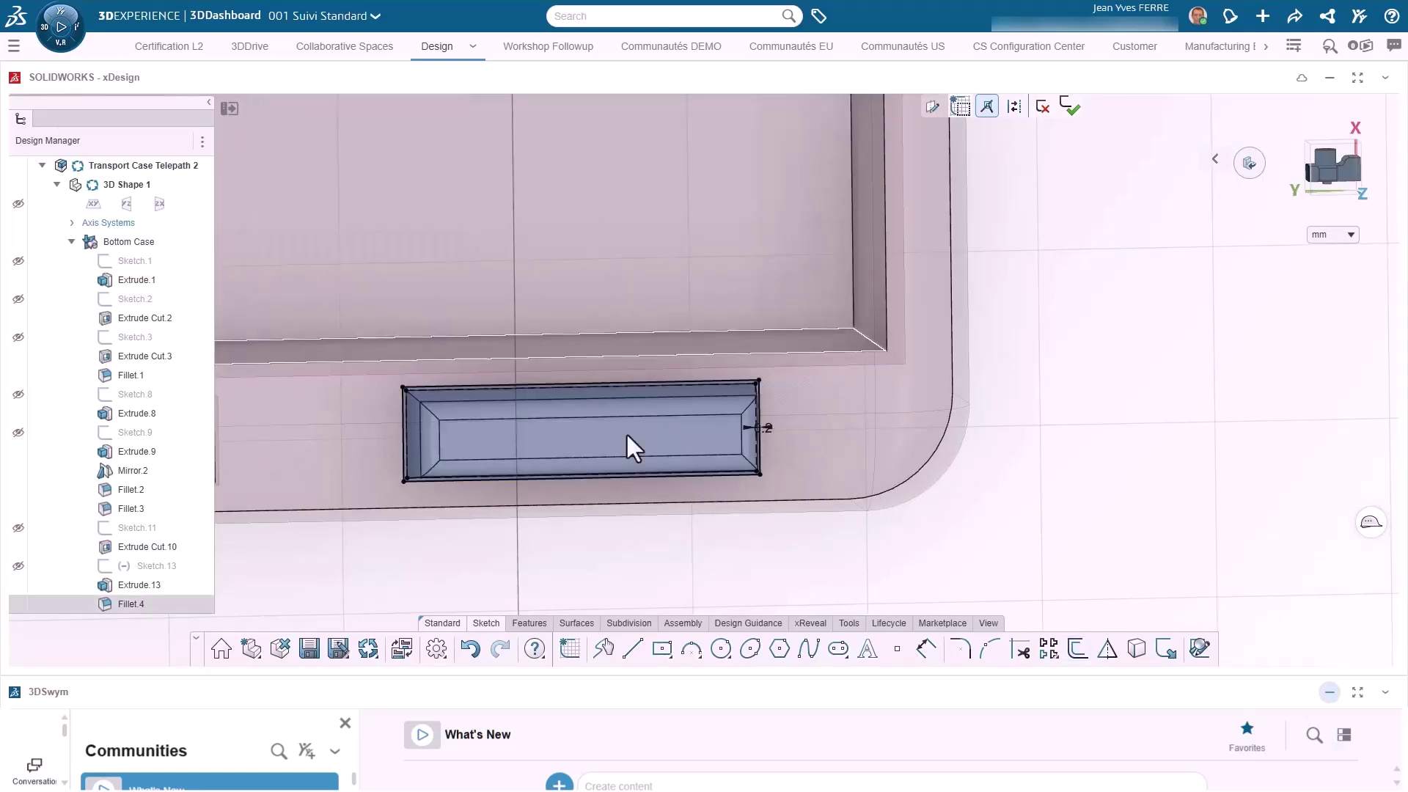
- Project the base edges of the second rim boss, across the latch pocket, into the Top Case sketch
scroll(535, 496, "down", 5)
scroll(529, 455, "up", 5)
scroll(511, 419, "up", 3)
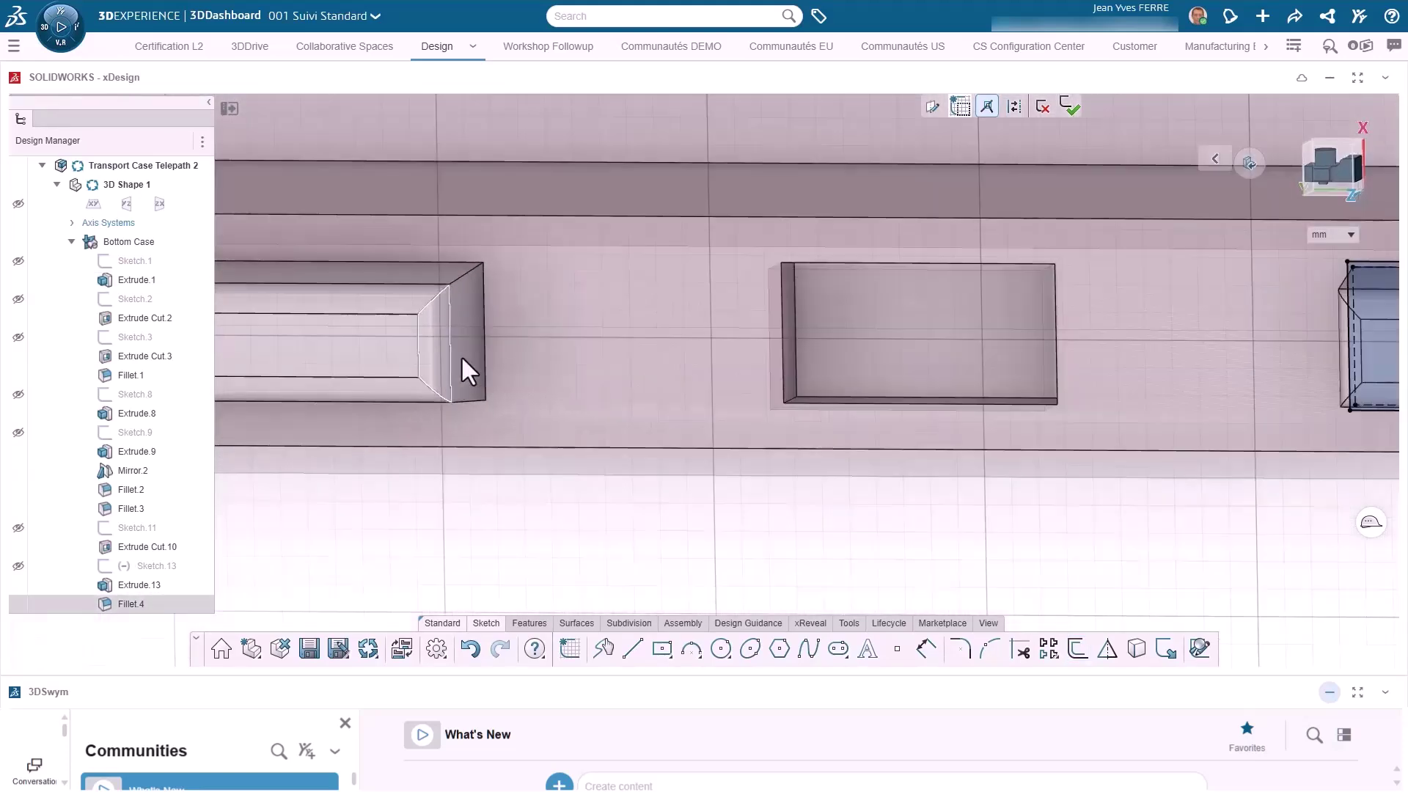
left_click(460, 286)
middle_click_drag(464, 407, 450, 406)
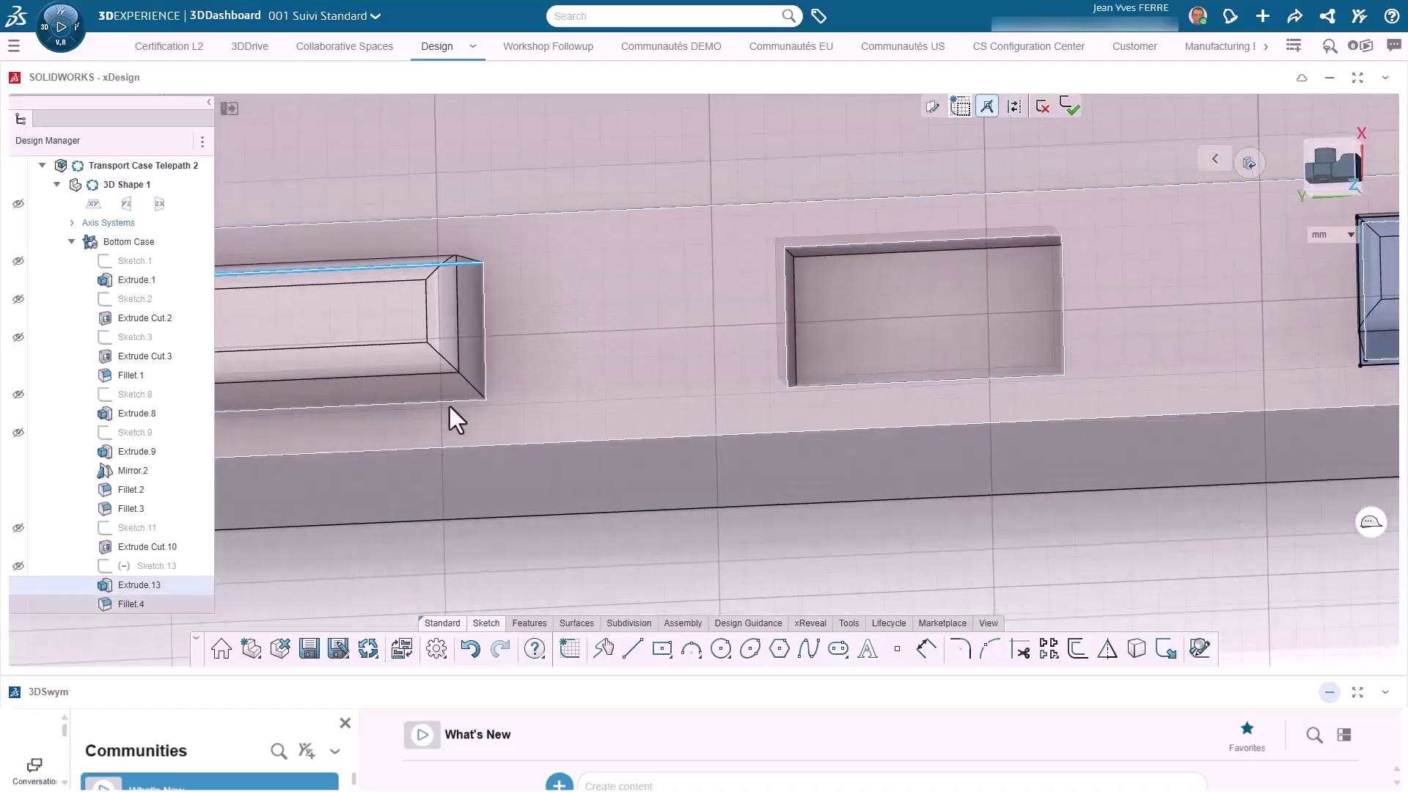
left_click(456, 402)
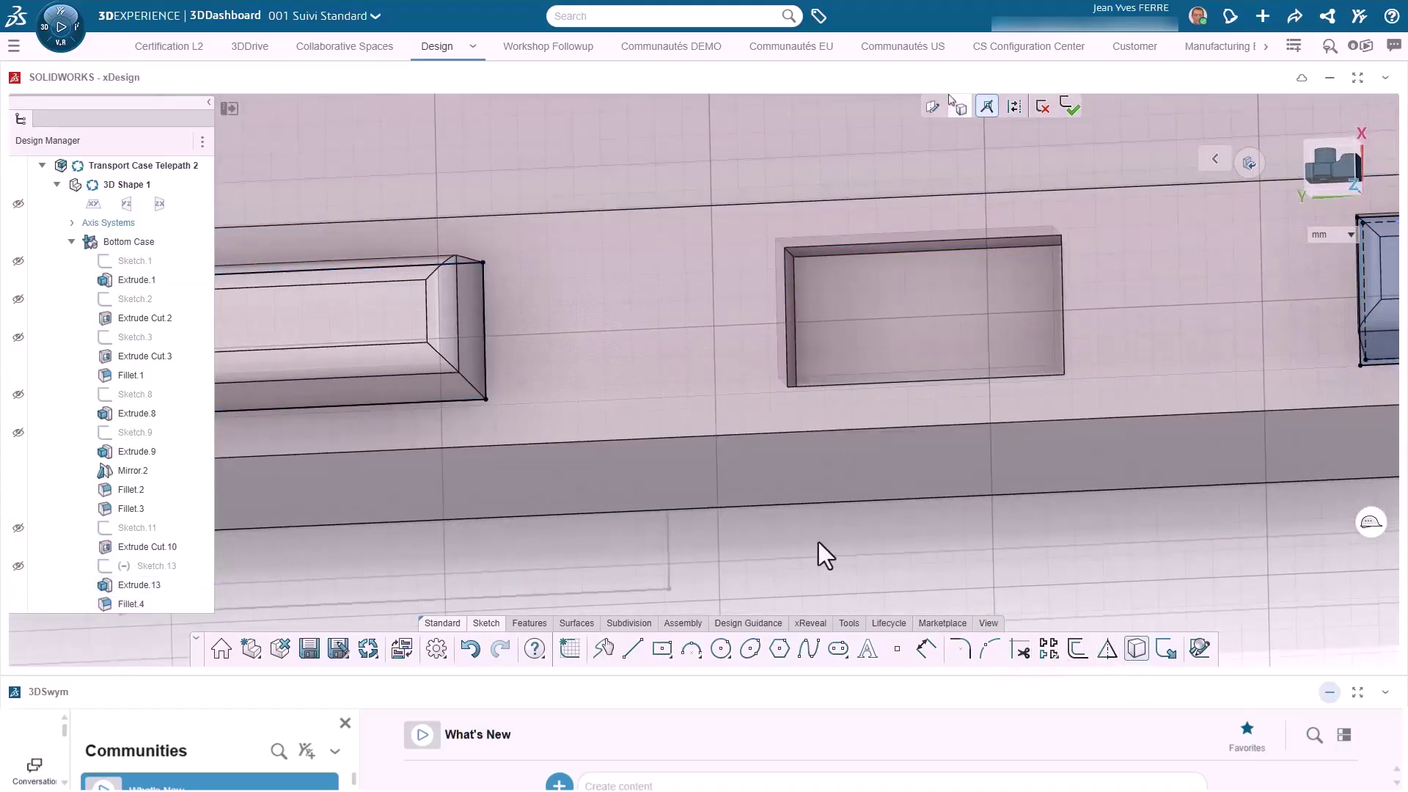
scroll(470, 491, "down", 3)
middle_click_drag(447, 495, 543, 513)
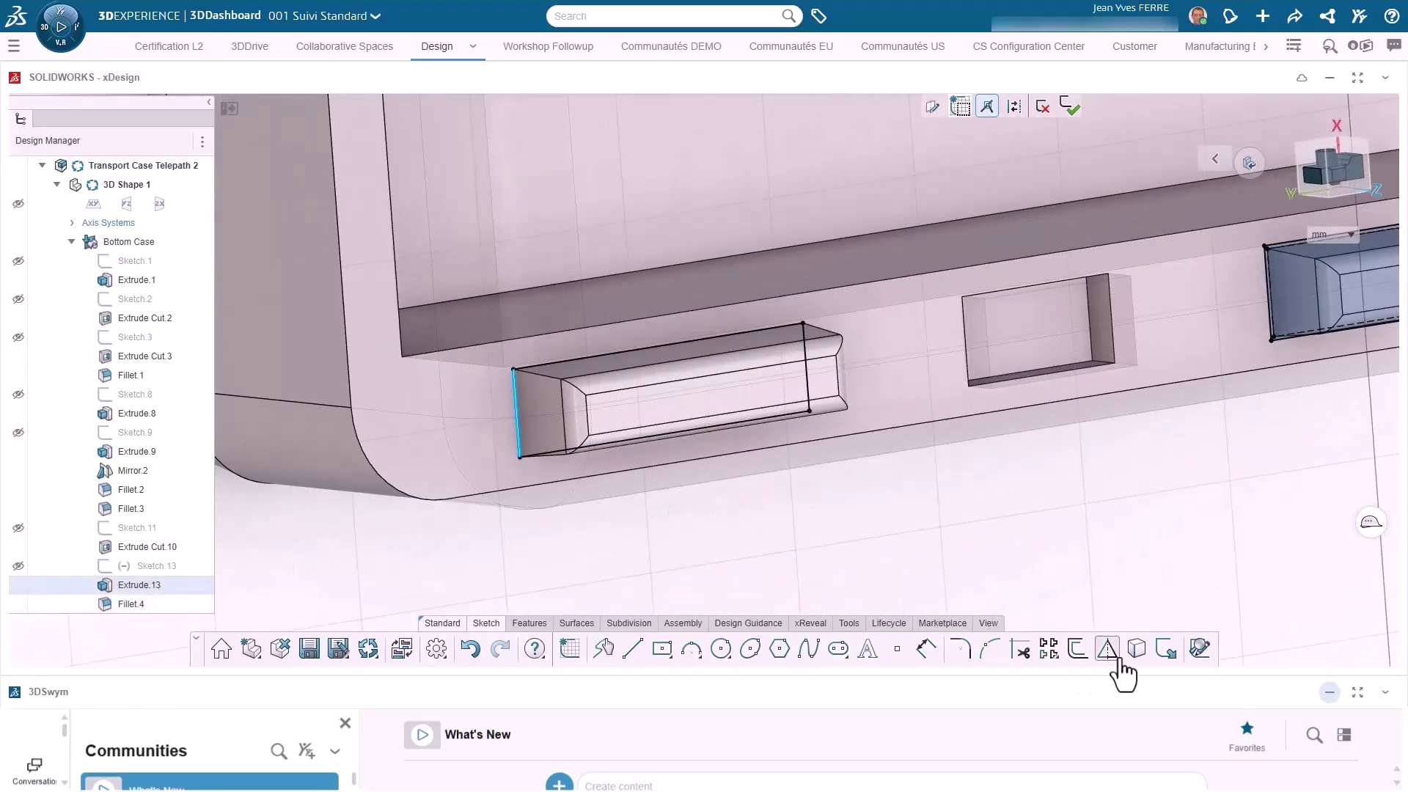
left_click(795, 547)
middle_click_drag(795, 547, 697, 506)
- Offset the second boss's projected outline outward by 0.2 mm with the base outline as construction geometry
left_click_drag(356, 241, 881, 561)
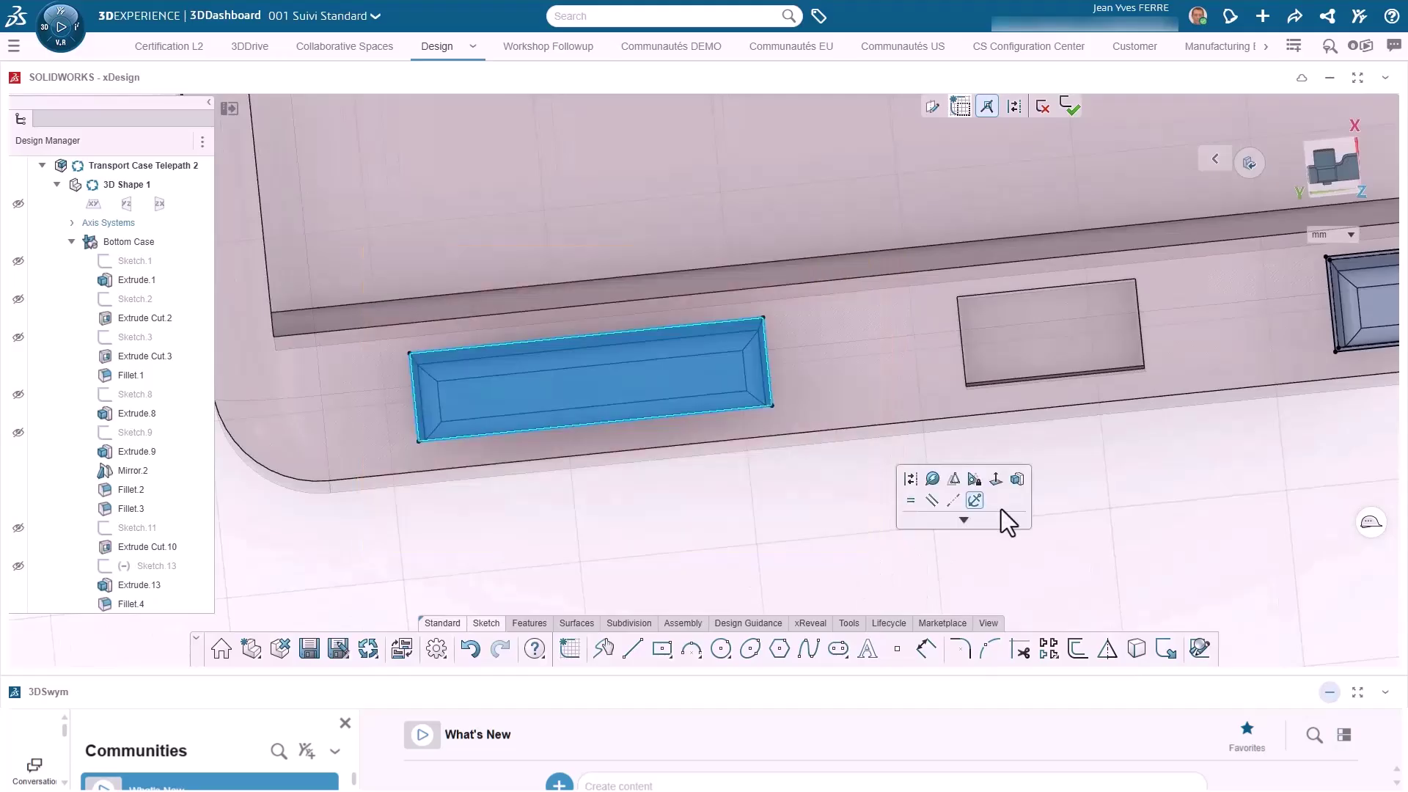
left_click(1075, 648)
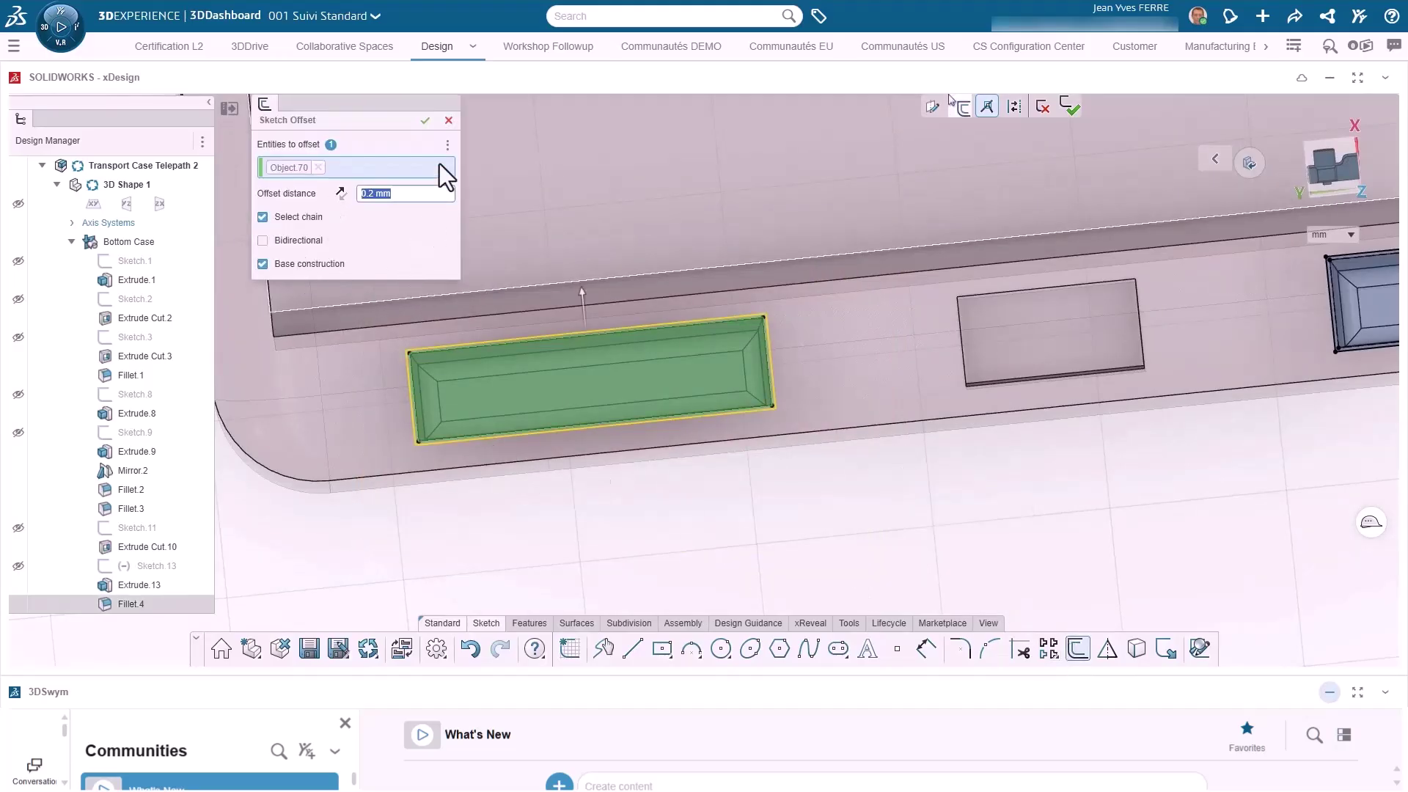
left_click(425, 120)
- Cut Sketch.14 into the Top Case to a depth of 5.2 mm with a draft in Direction 1
mouse_move(891, 529)
middle_mouse_down()
mouse_move(918, 513)
mouse_move(947, 426)
middle_mouse_up()
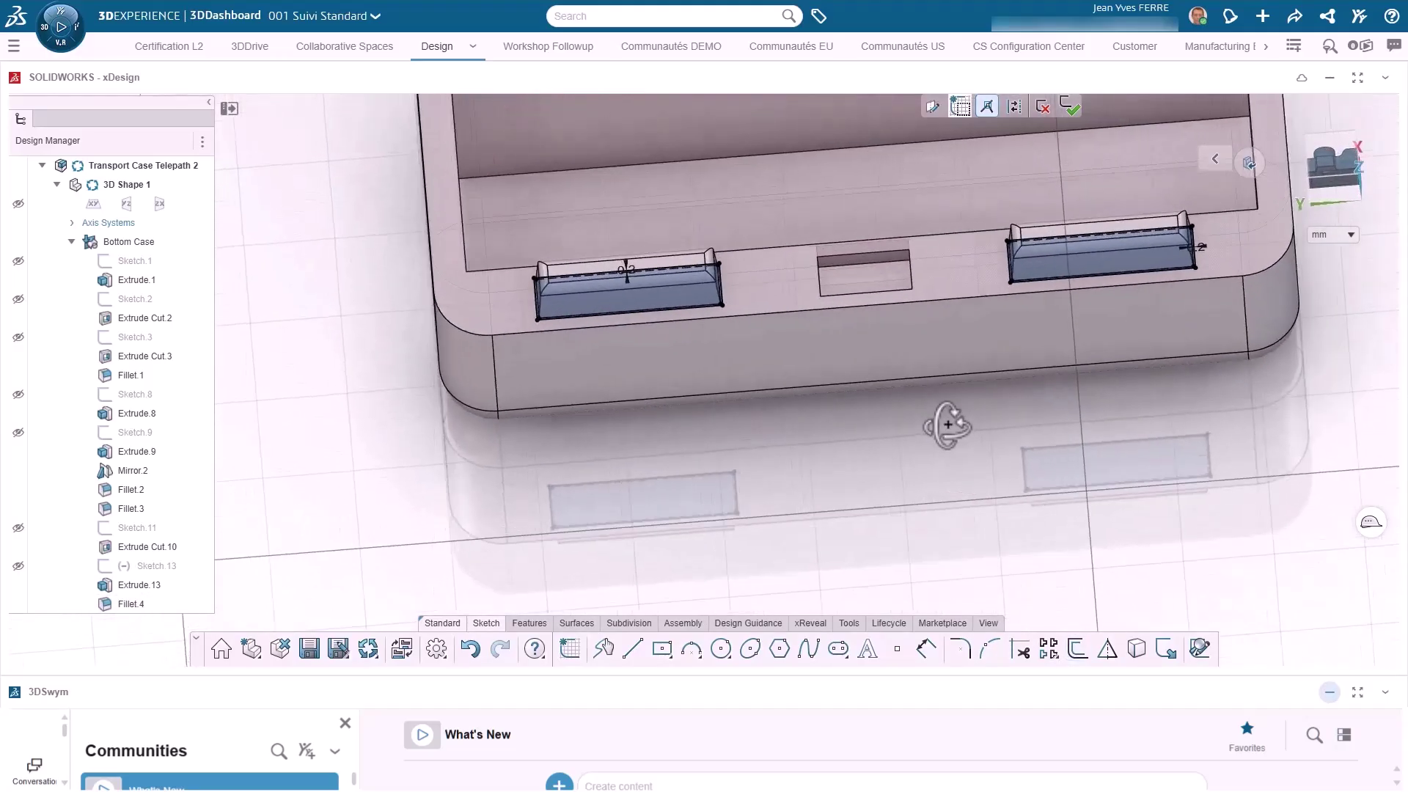
left_click(545, 625)
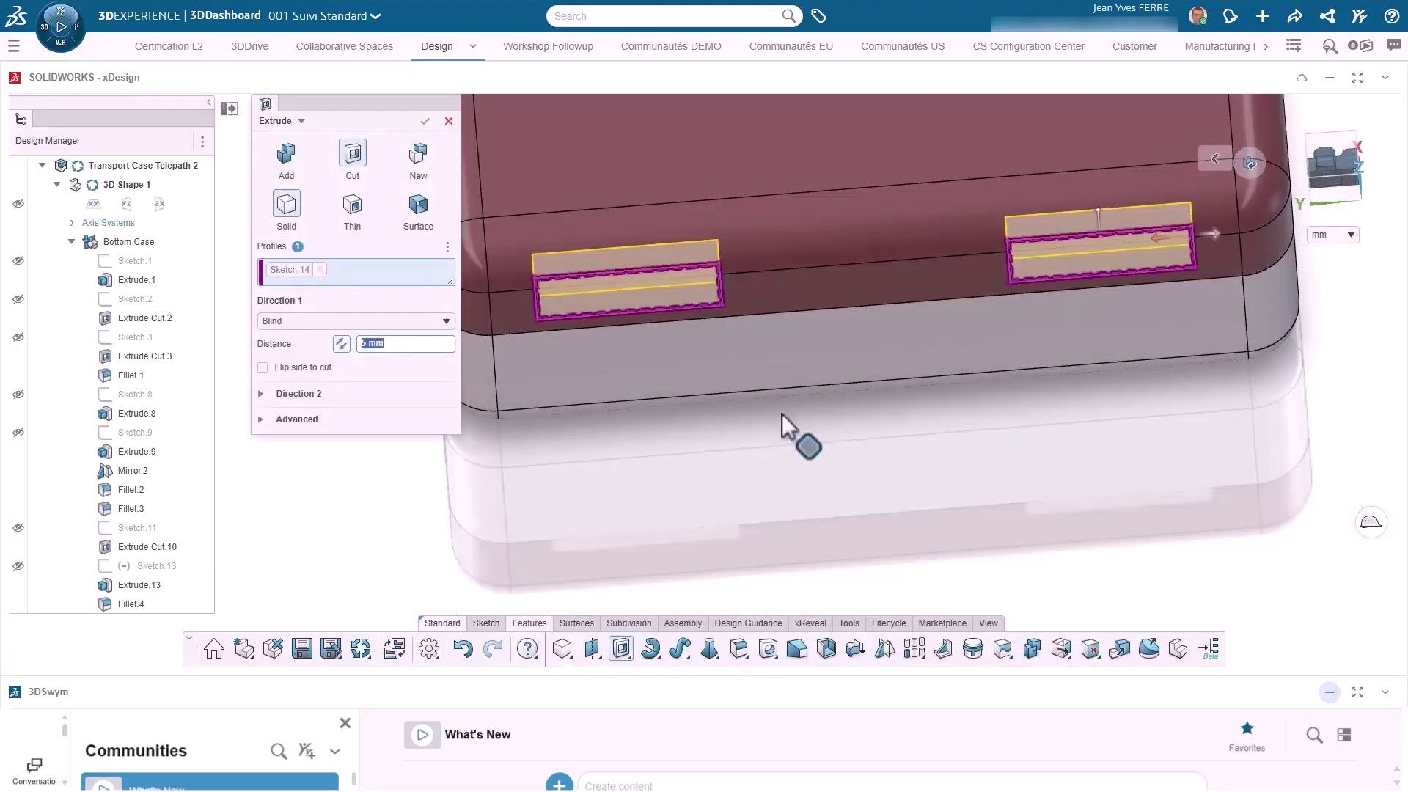
middle_click_drag(782, 413, 889, 279)
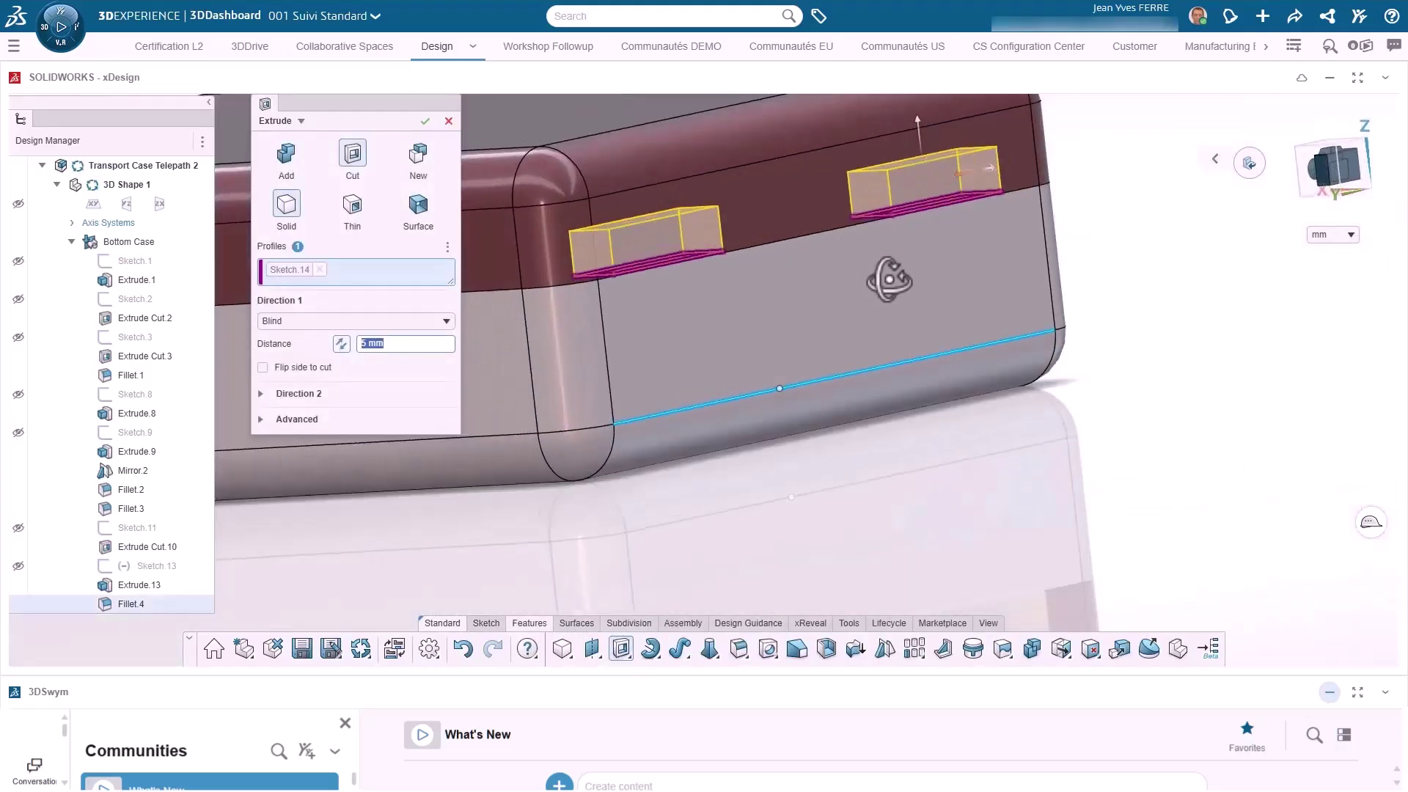
left_click(397, 346)
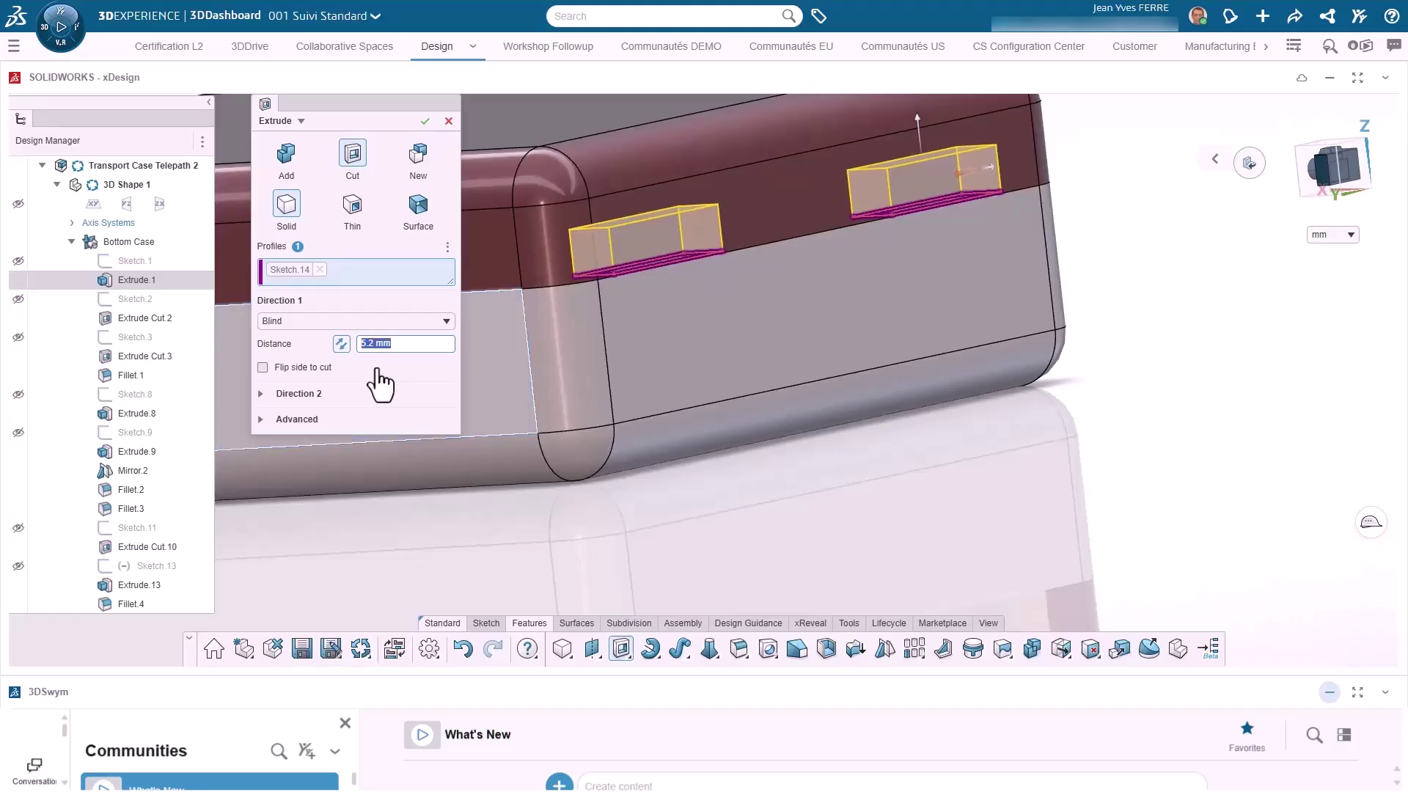
left_click(283, 421)
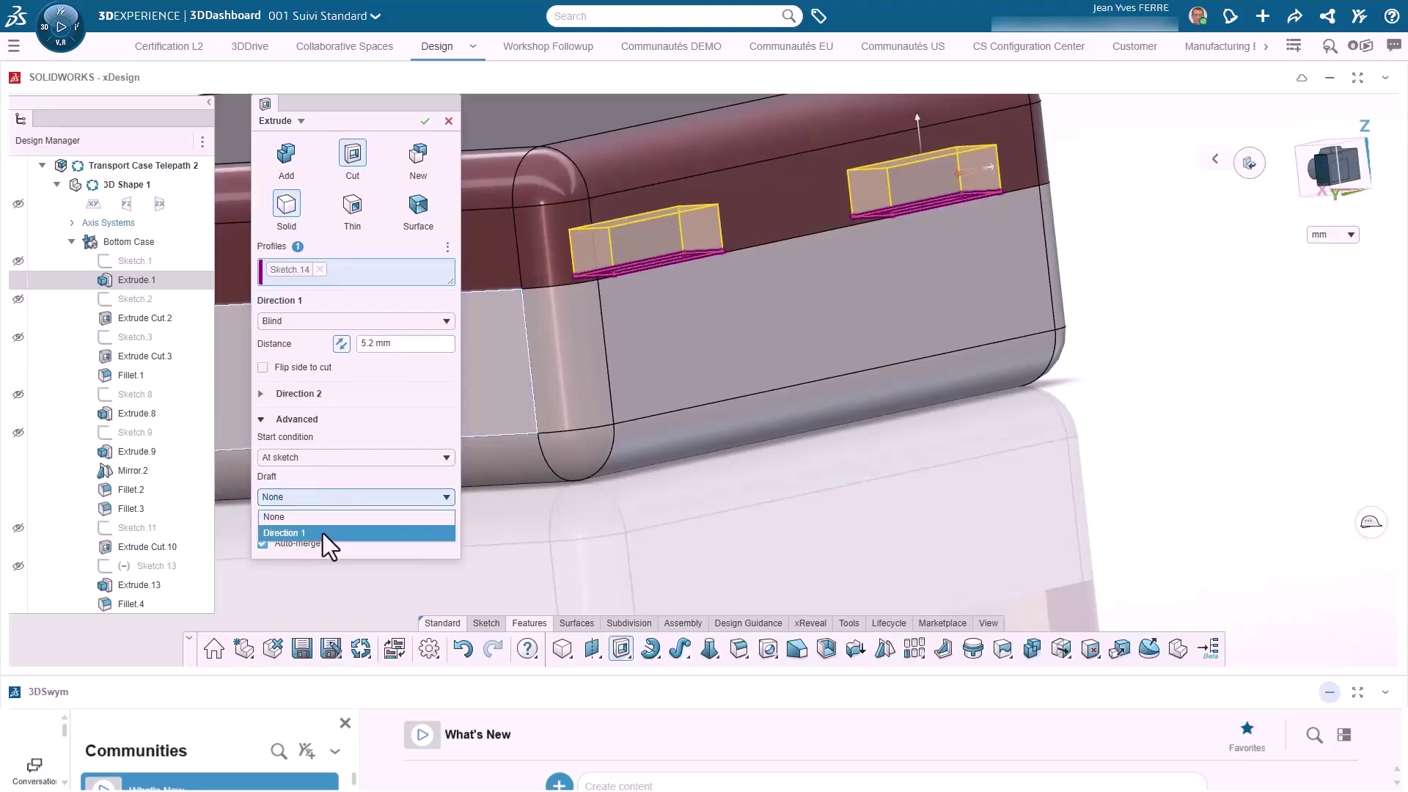
left_click(323, 533)
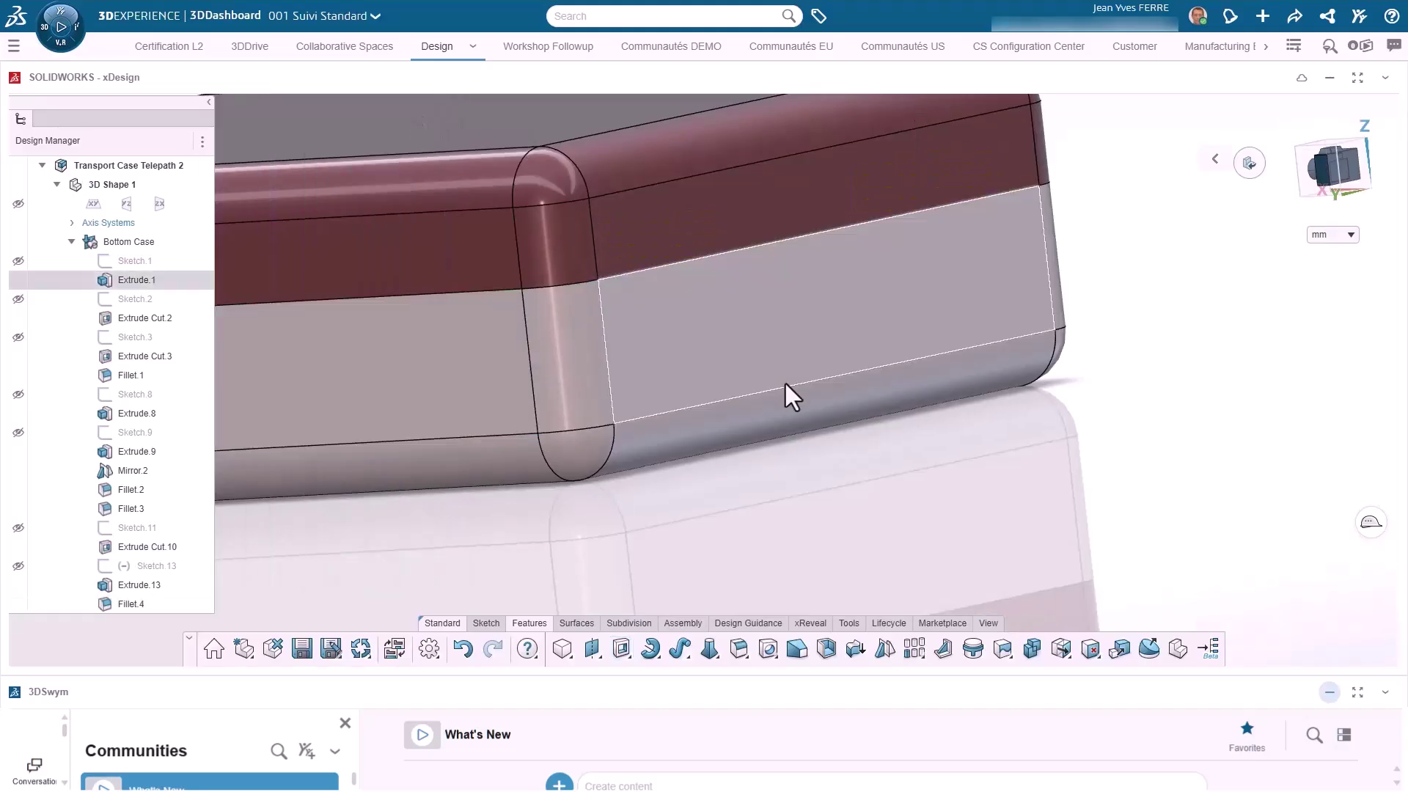
- Section the closed case parallel to its end face, moving the plane inward through the rim bosses to inspect their fit
left_click(786, 384)
left_click(988, 622)
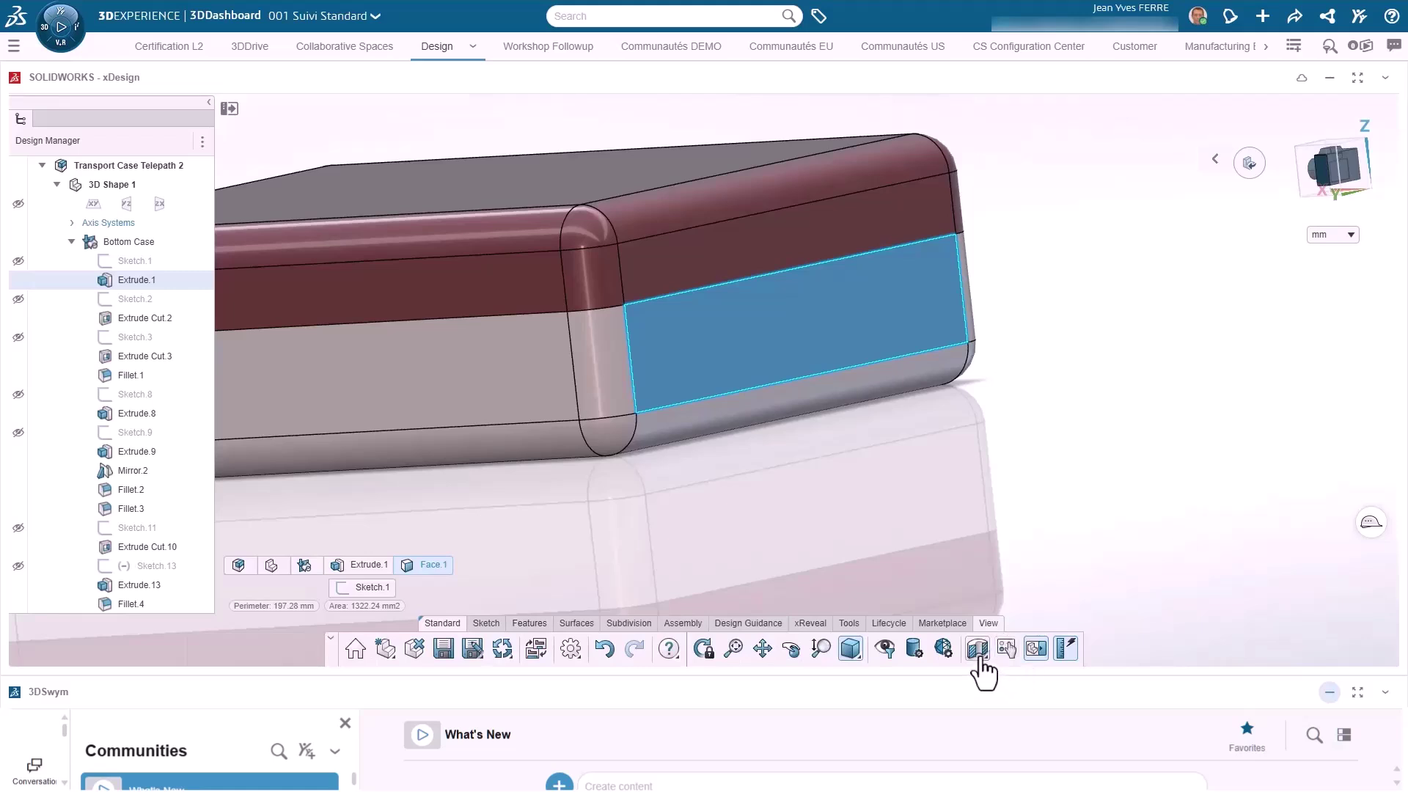
left_click(1012, 545)
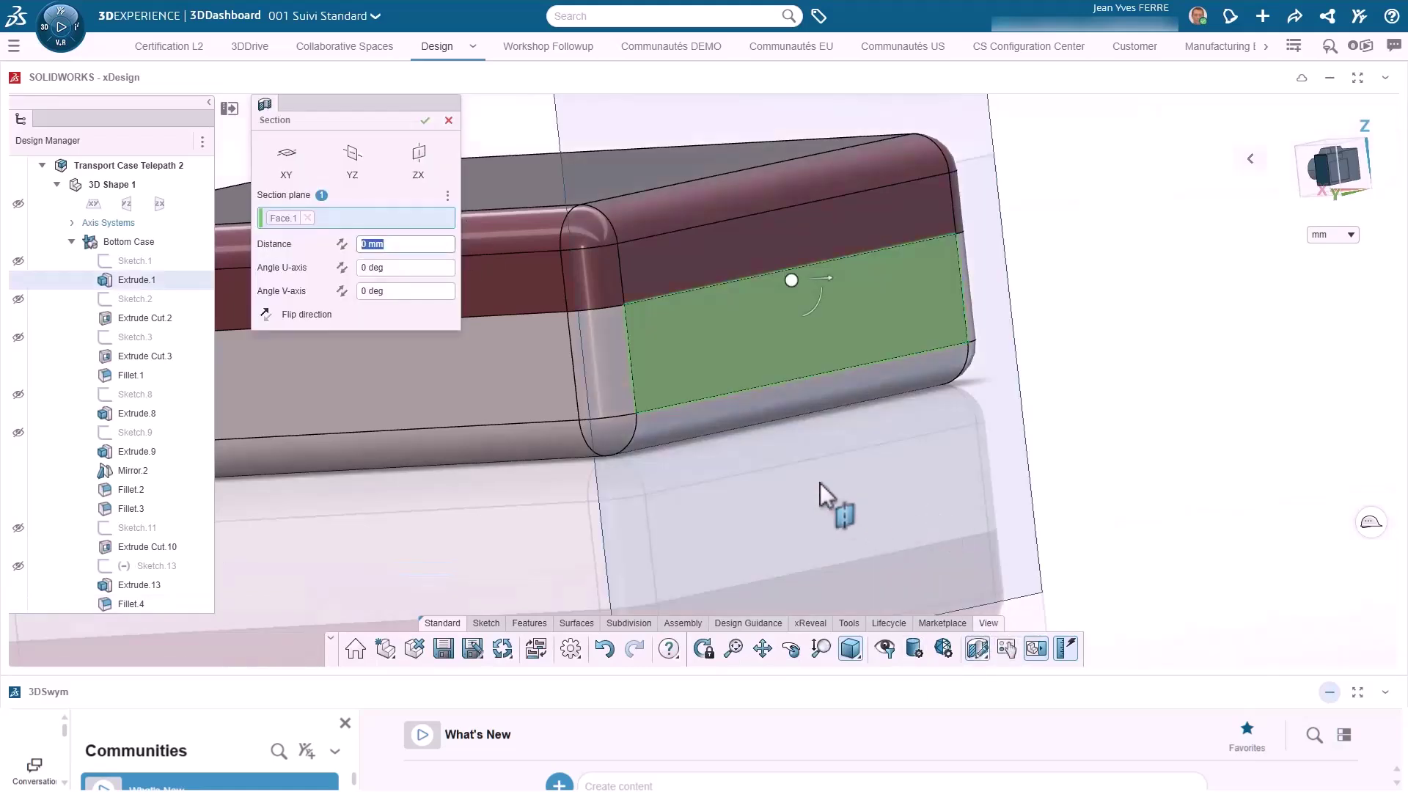
left_click_drag(830, 280, 812, 283)
left_click(425, 121)
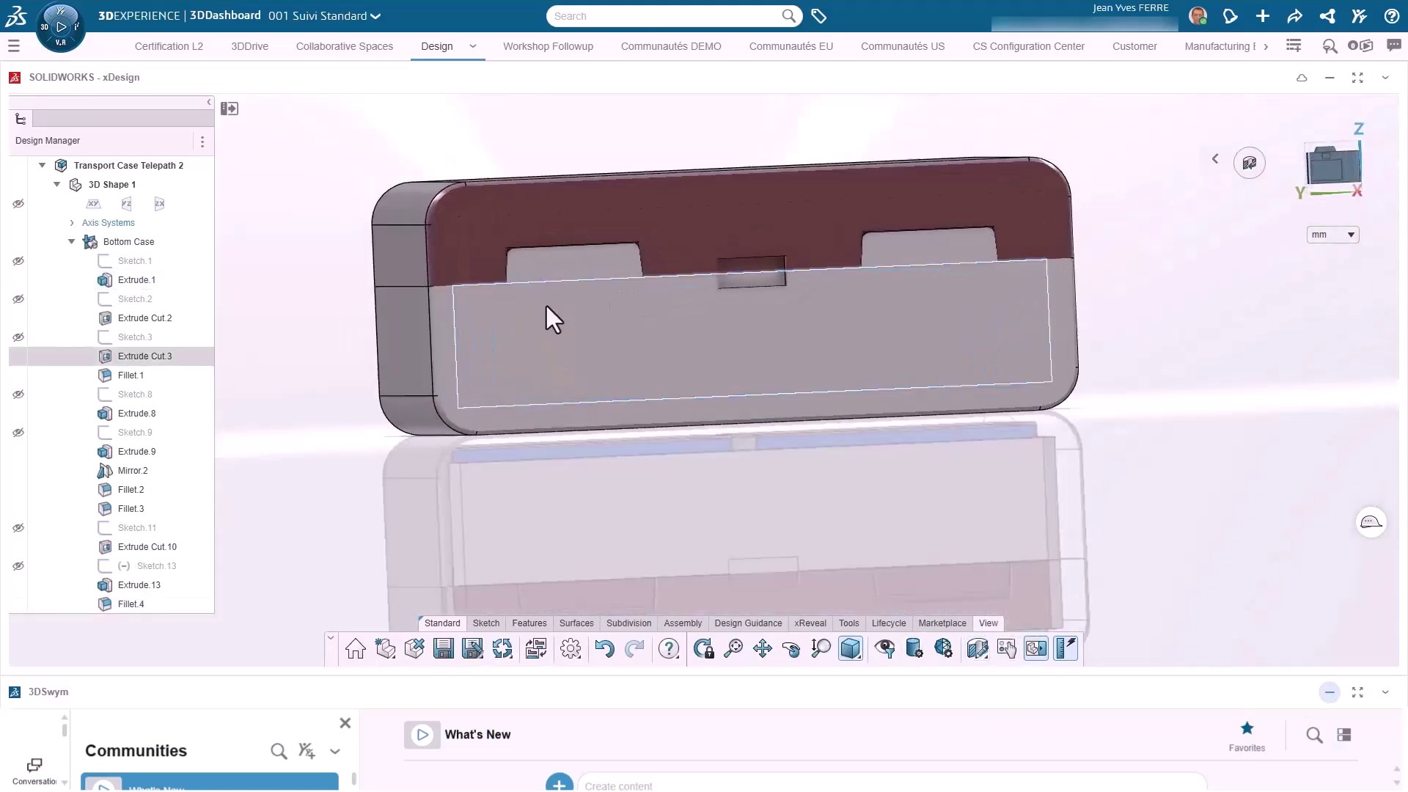
- Examine the clearance between the rim boss and its pocket up close in the sectioned case, and close the section view
scroll(529, 272, "up", 5)
scroll(423, 250, "up", 3)
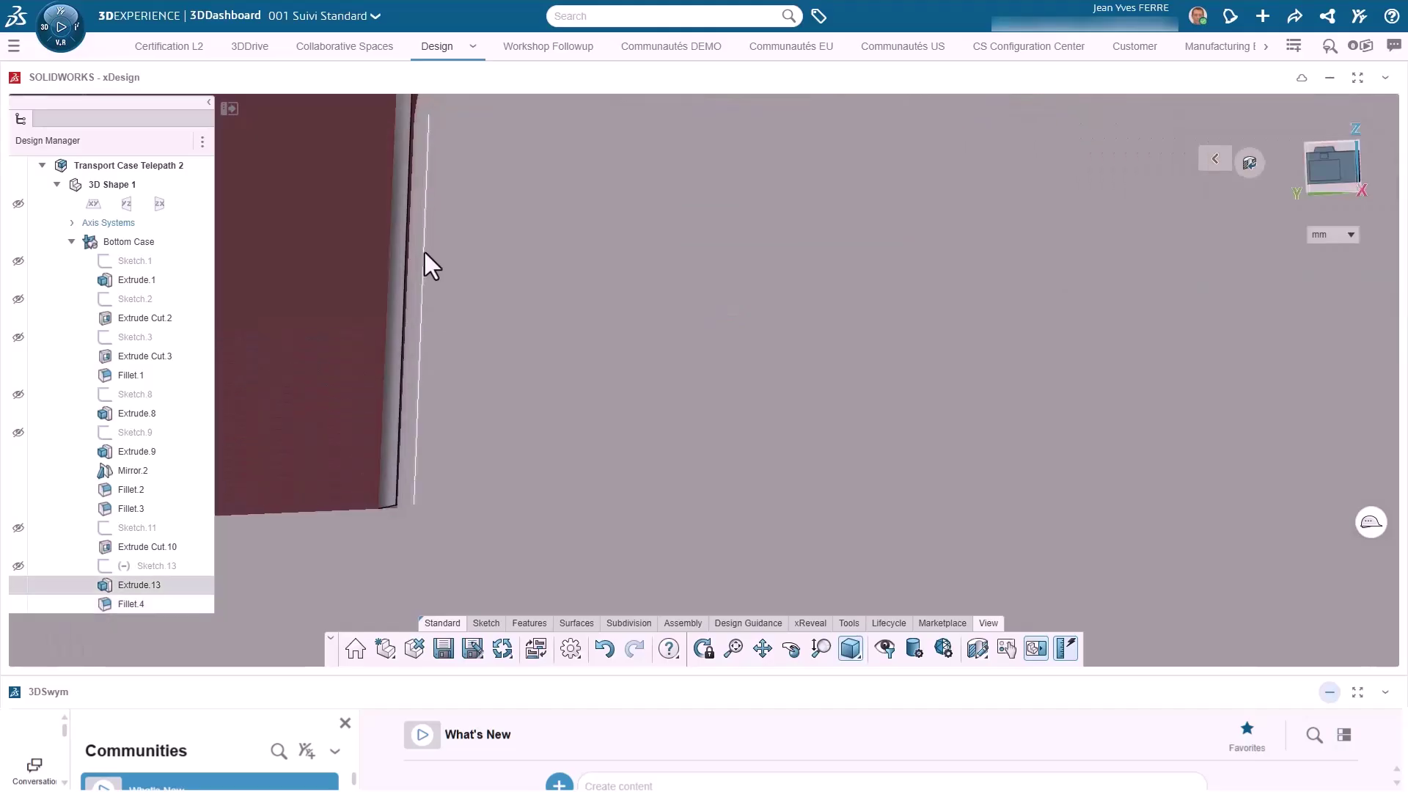
scroll(1023, 359, "down", 8)
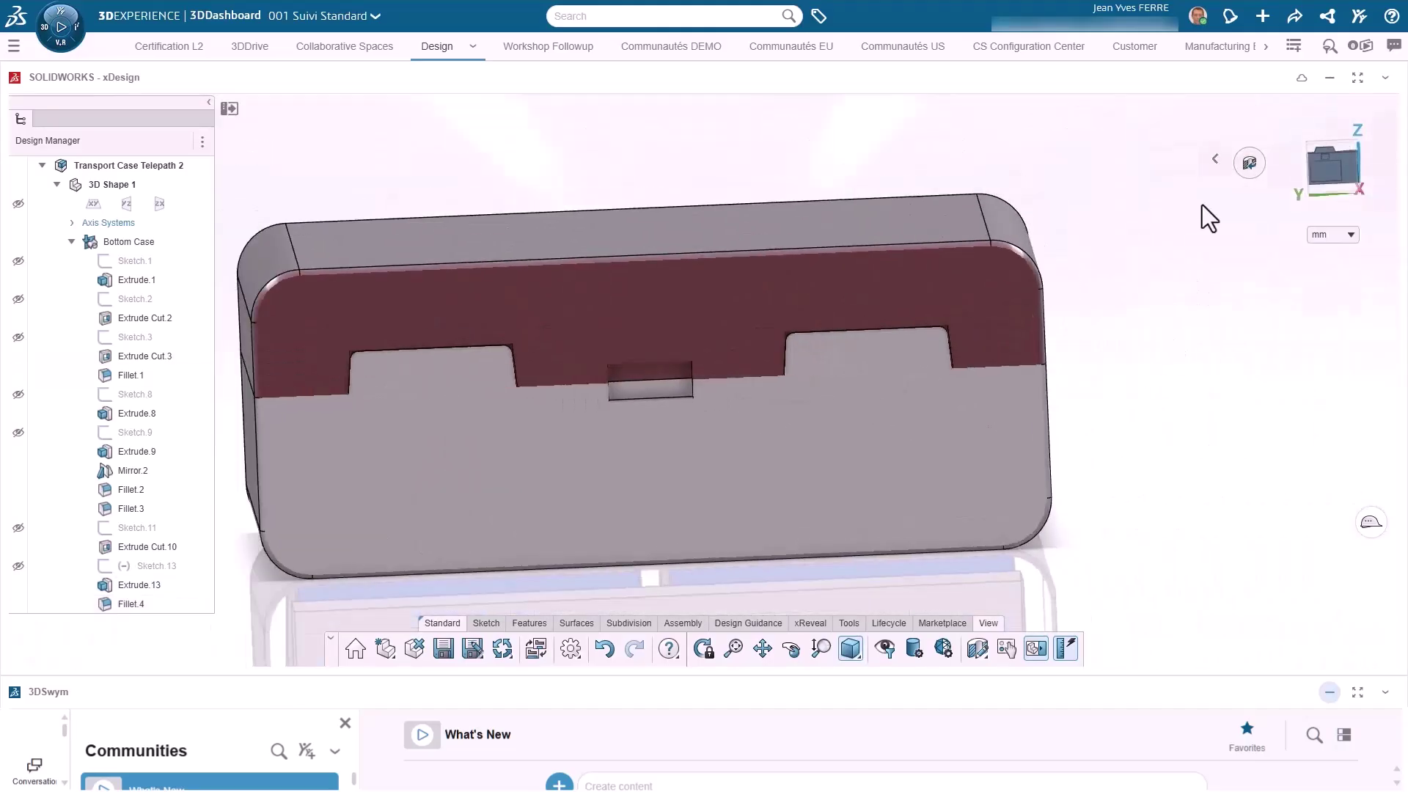
left_click(1249, 163)
- Examine the two closed transport cases side by side from above, the front and the ends to compare their size and shape
middle_click_drag(944, 430, 518, 412)
scroll(518, 412, "down", 3)
scroll(499, 369, "up", 3)
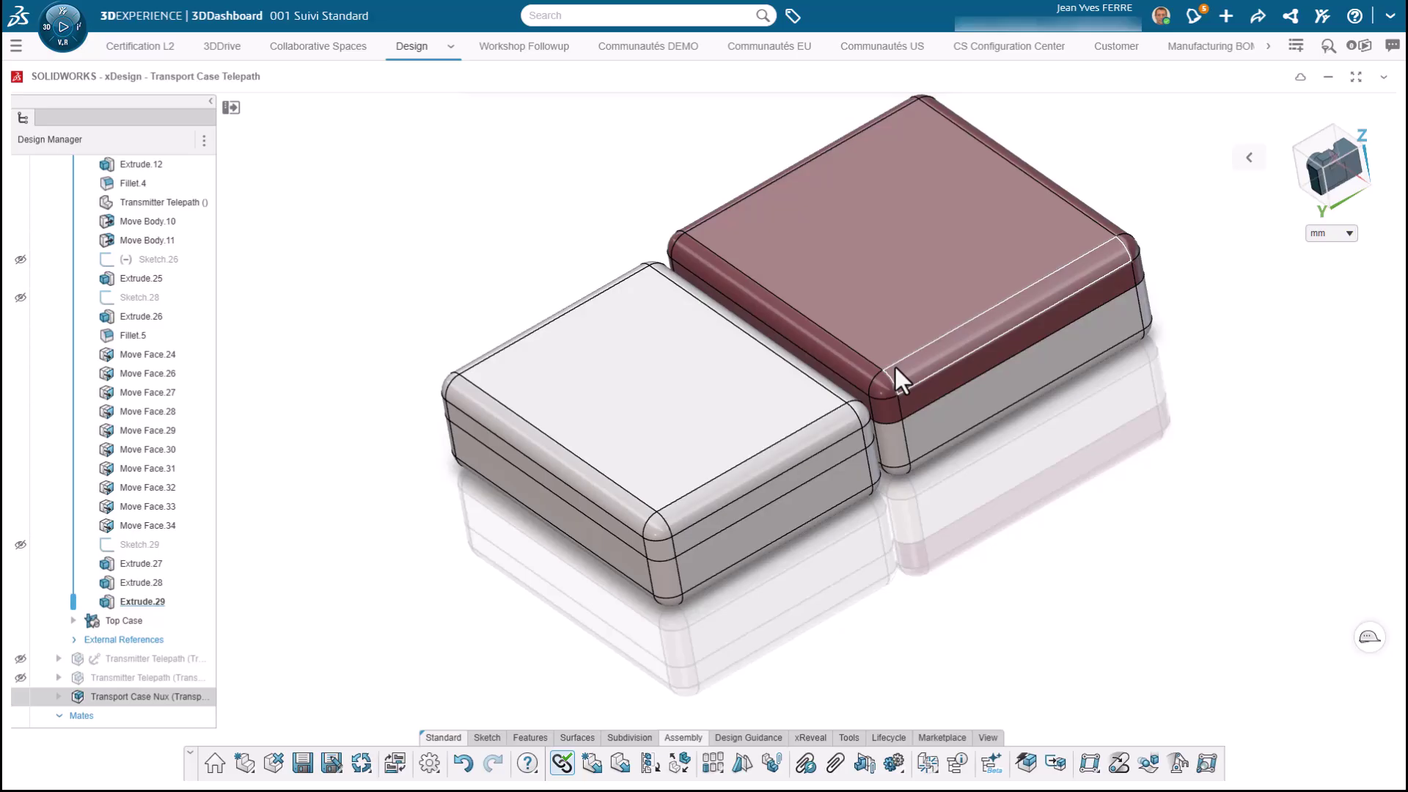
middle_click_drag(896, 377, 877, 402)
mouse_move(704, 473)
middle_mouse_down()
mouse_move(770, 449)
mouse_move(792, 416)
mouse_move(711, 499)
middle_mouse_up()
scroll(174, 579, "up", 2)
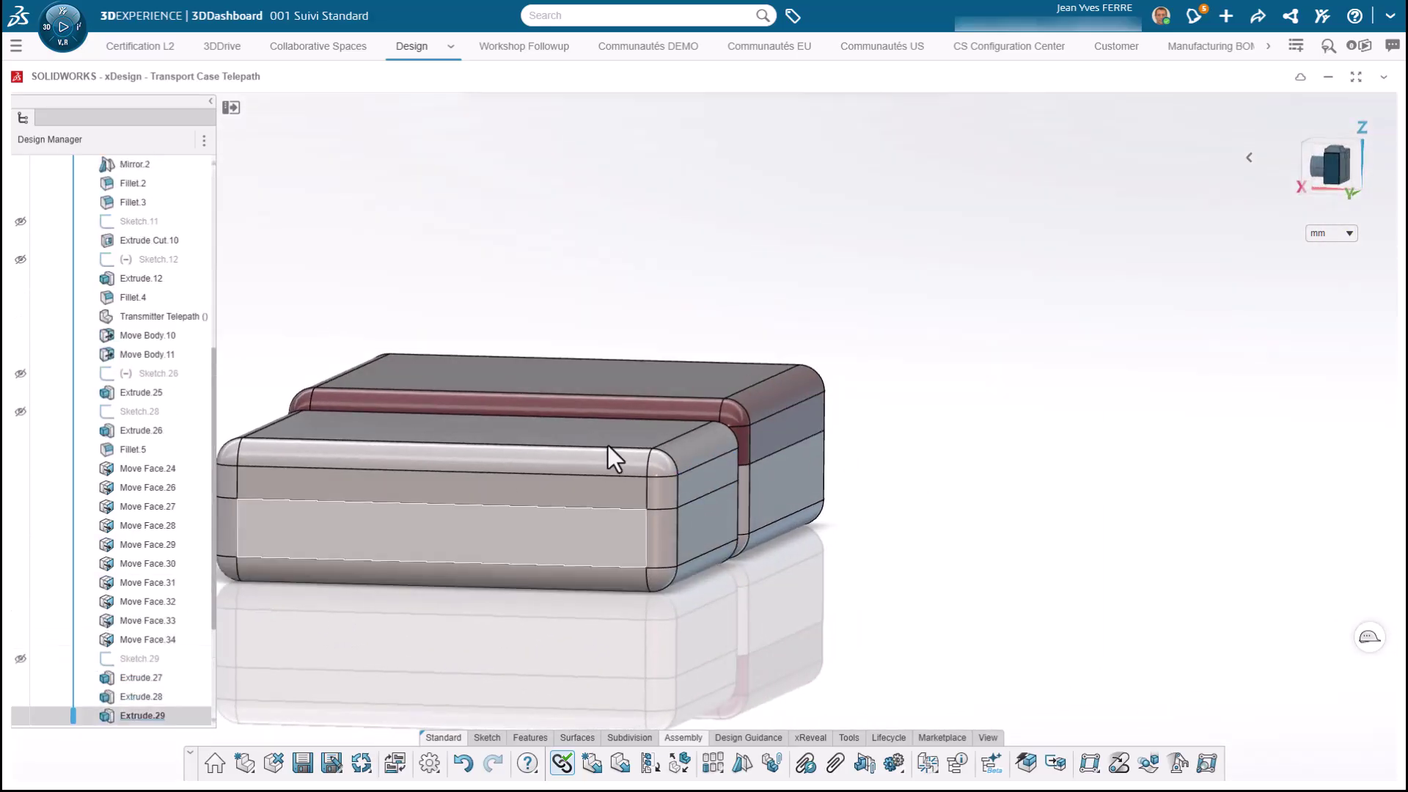
scroll(571, 503, "down", 3)
scroll(437, 495, "up", 3)
scroll(618, 443, "up", 3)
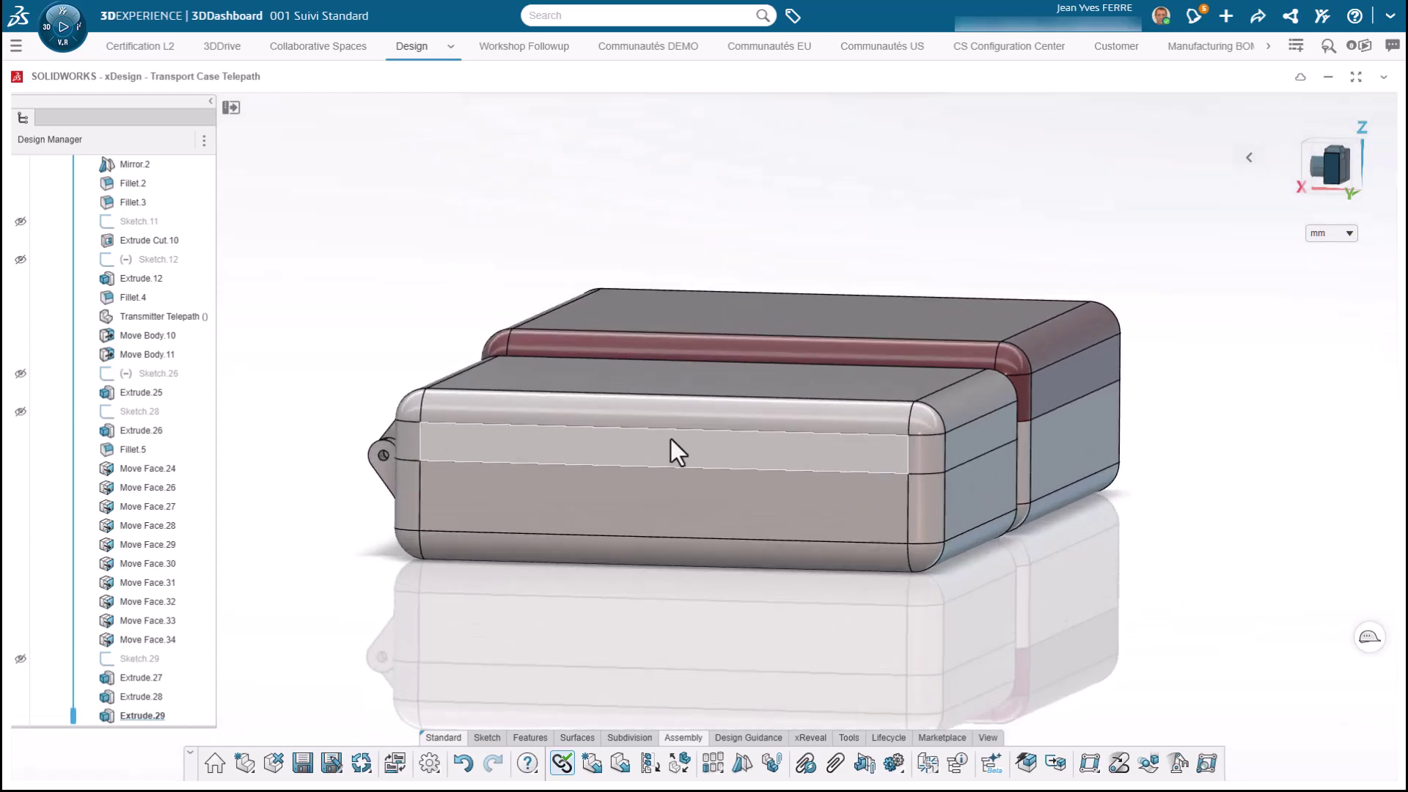
middle_click_drag(781, 394, 762, 470)
scroll(1216, 172, "down", 3)
scroll(1076, 249, "up", 2)
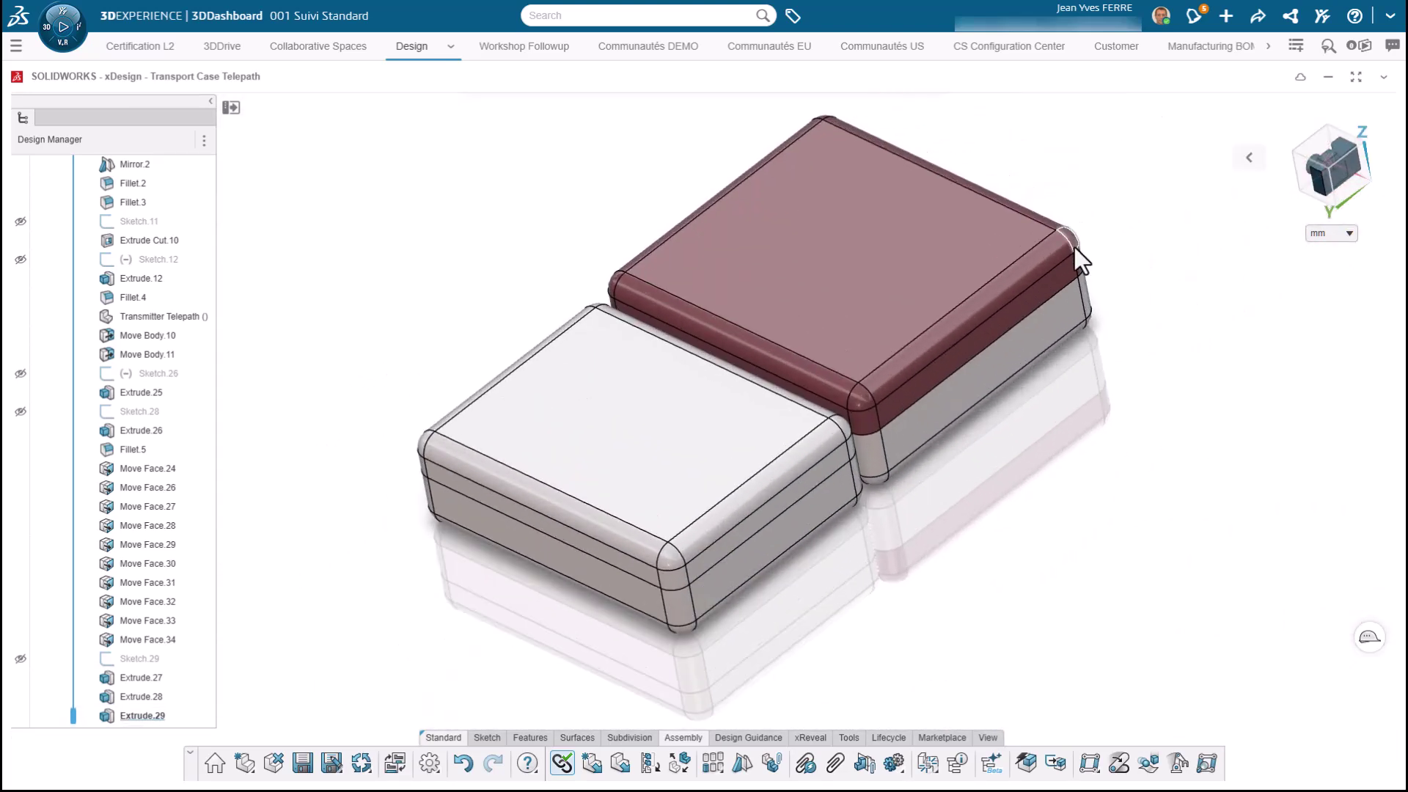
middle_click_drag(1075, 247, 1007, 407)
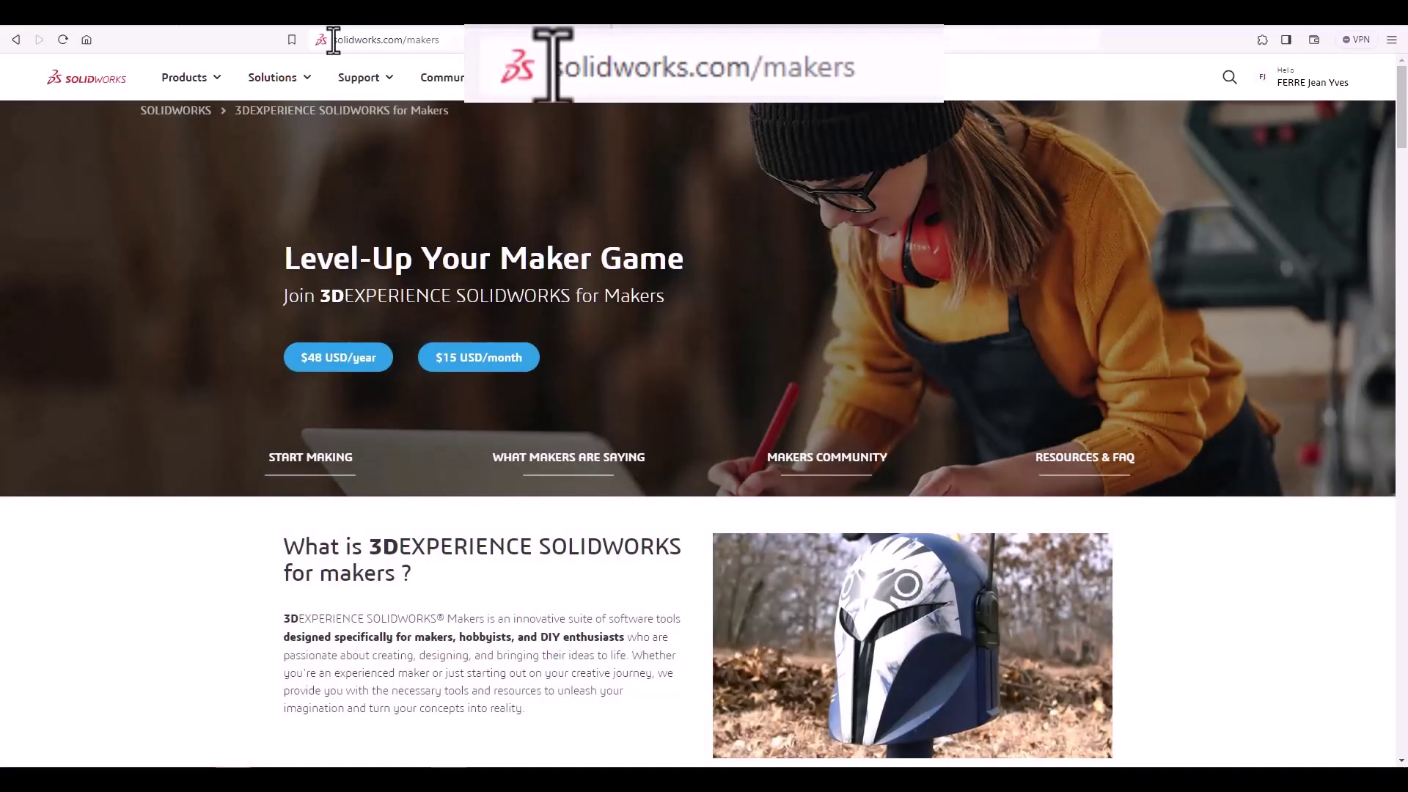
- Switch to the solidworks.com/makers page in the browser and review its subscription options, maker testimonials and help resources
mouse_move(357, 82)
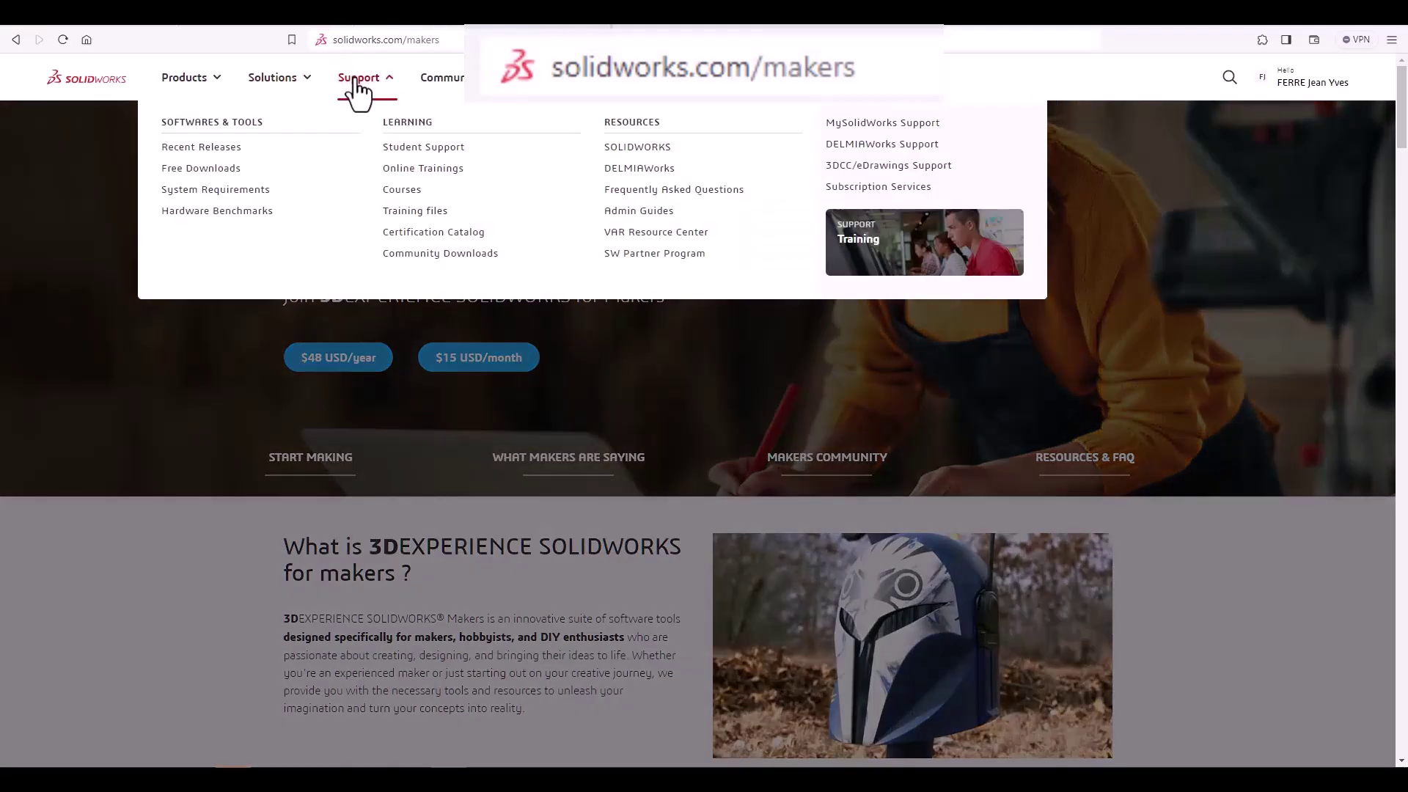
scroll(691, 390, "down", 15)
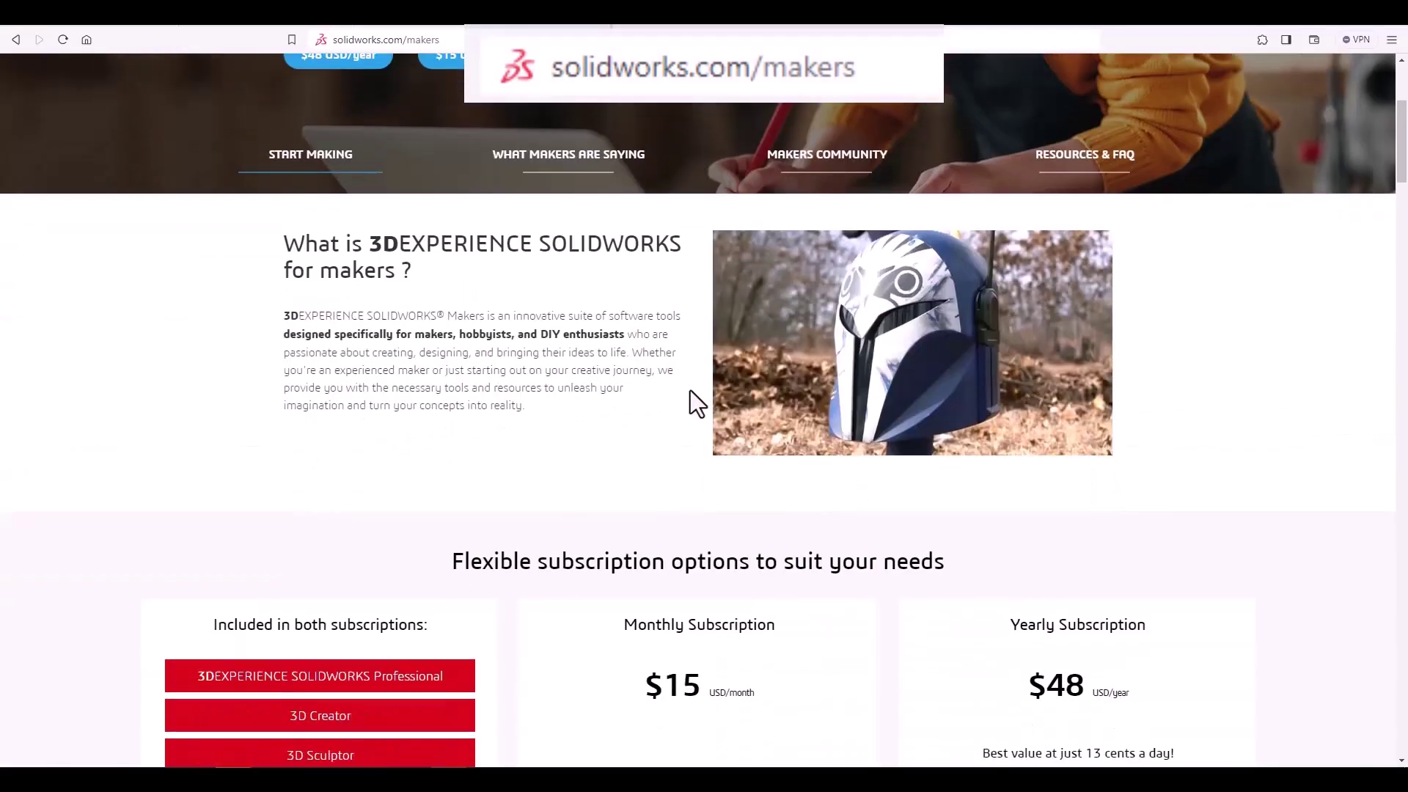
scroll(690, 387, "up", 6)
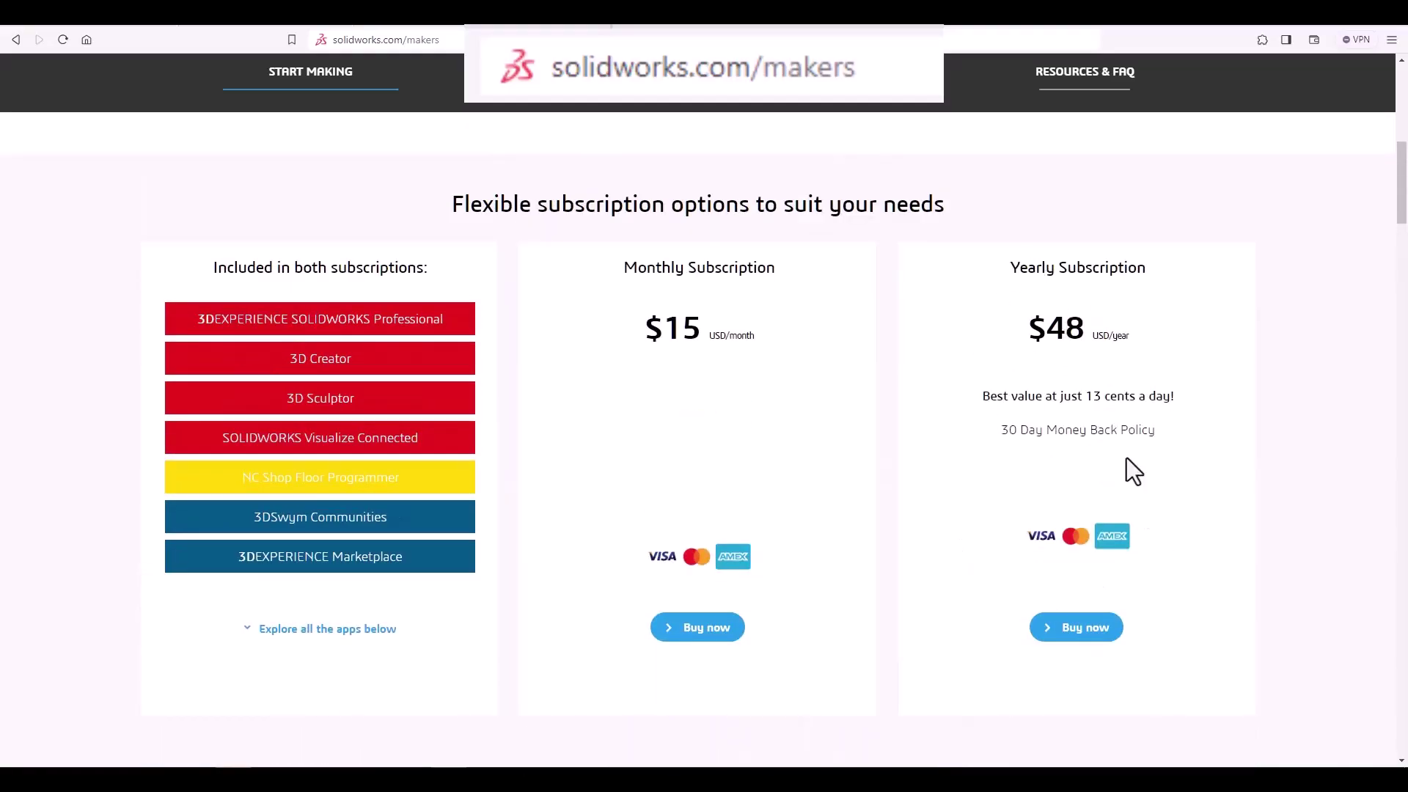
scroll(1062, 496, "down", 12)
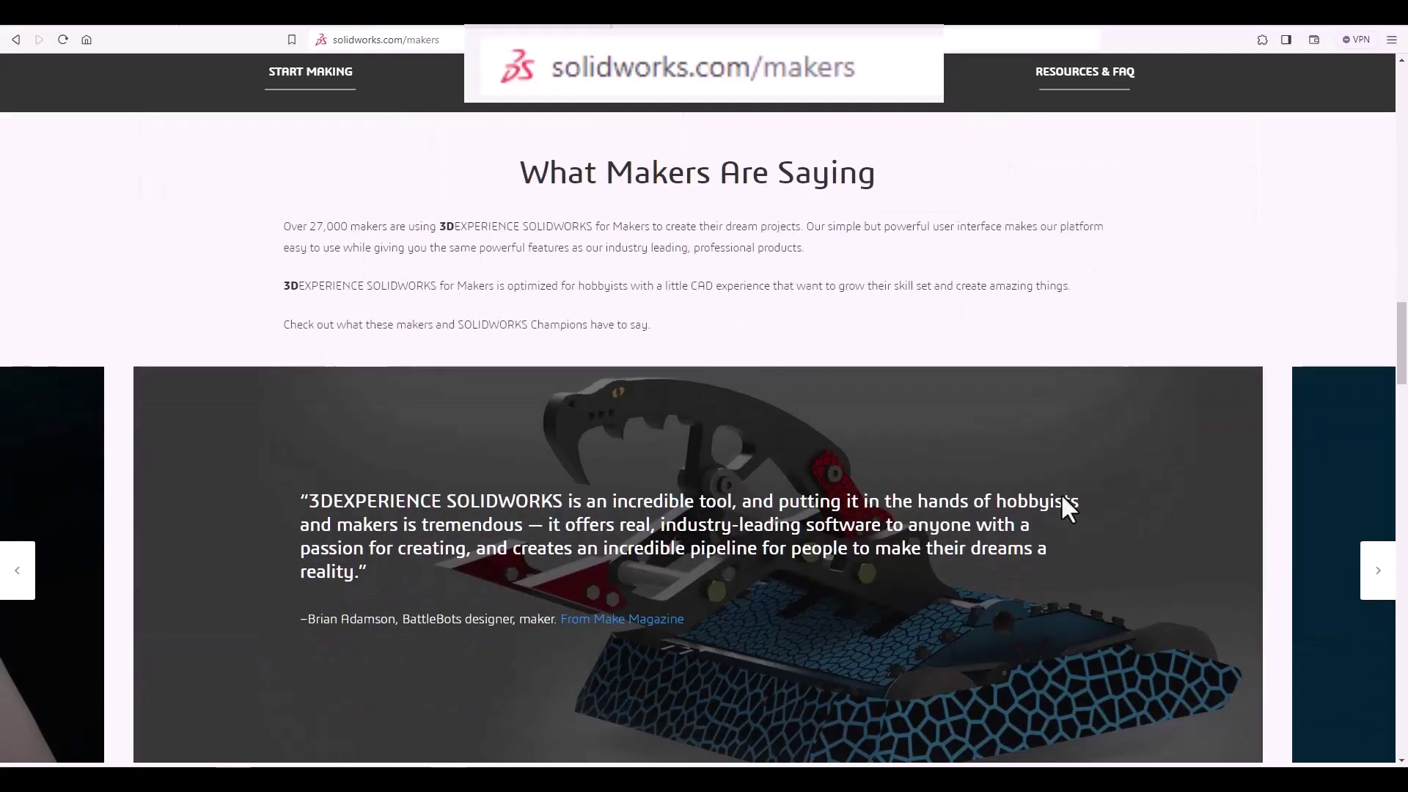
scroll(1061, 496, "down", 15)
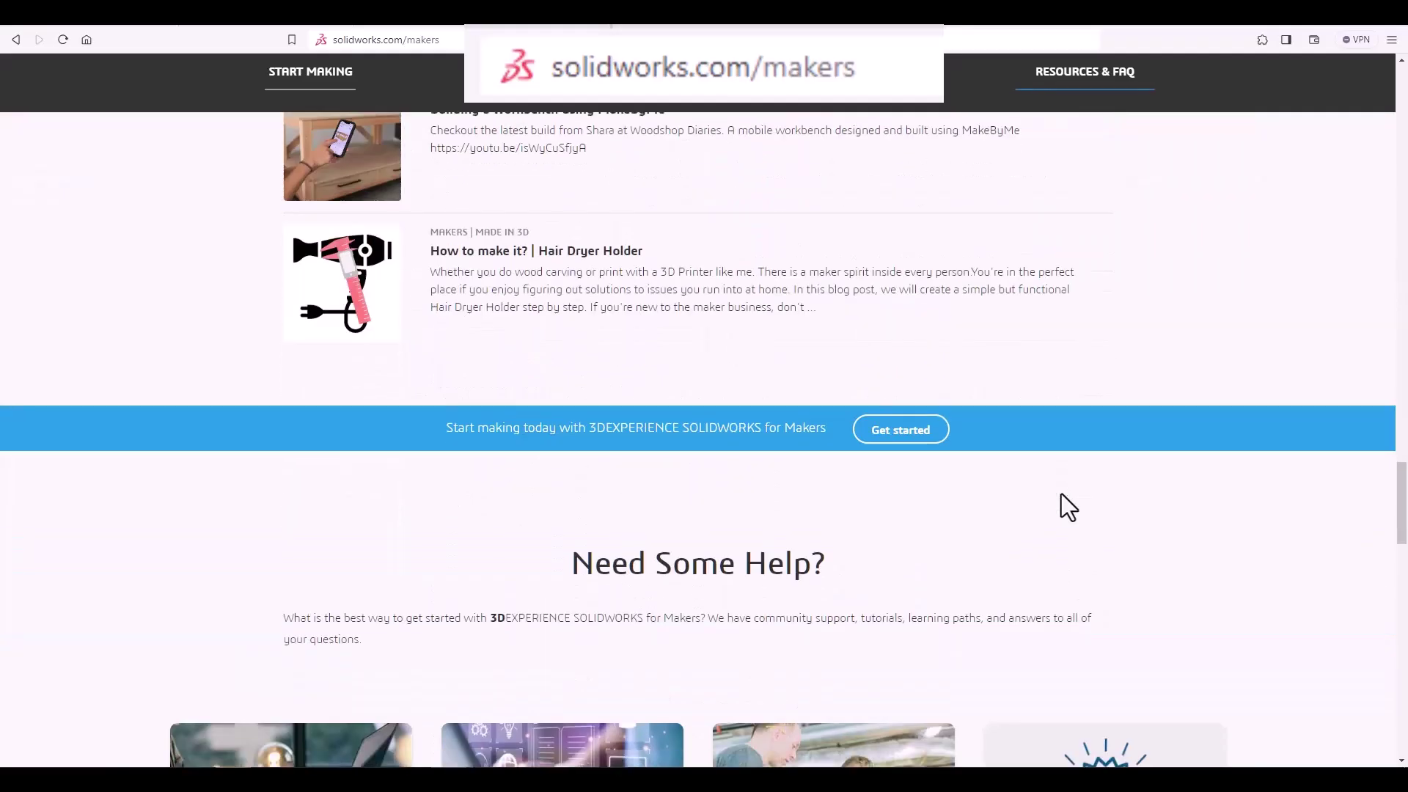
scroll(1062, 496, "down", 15)
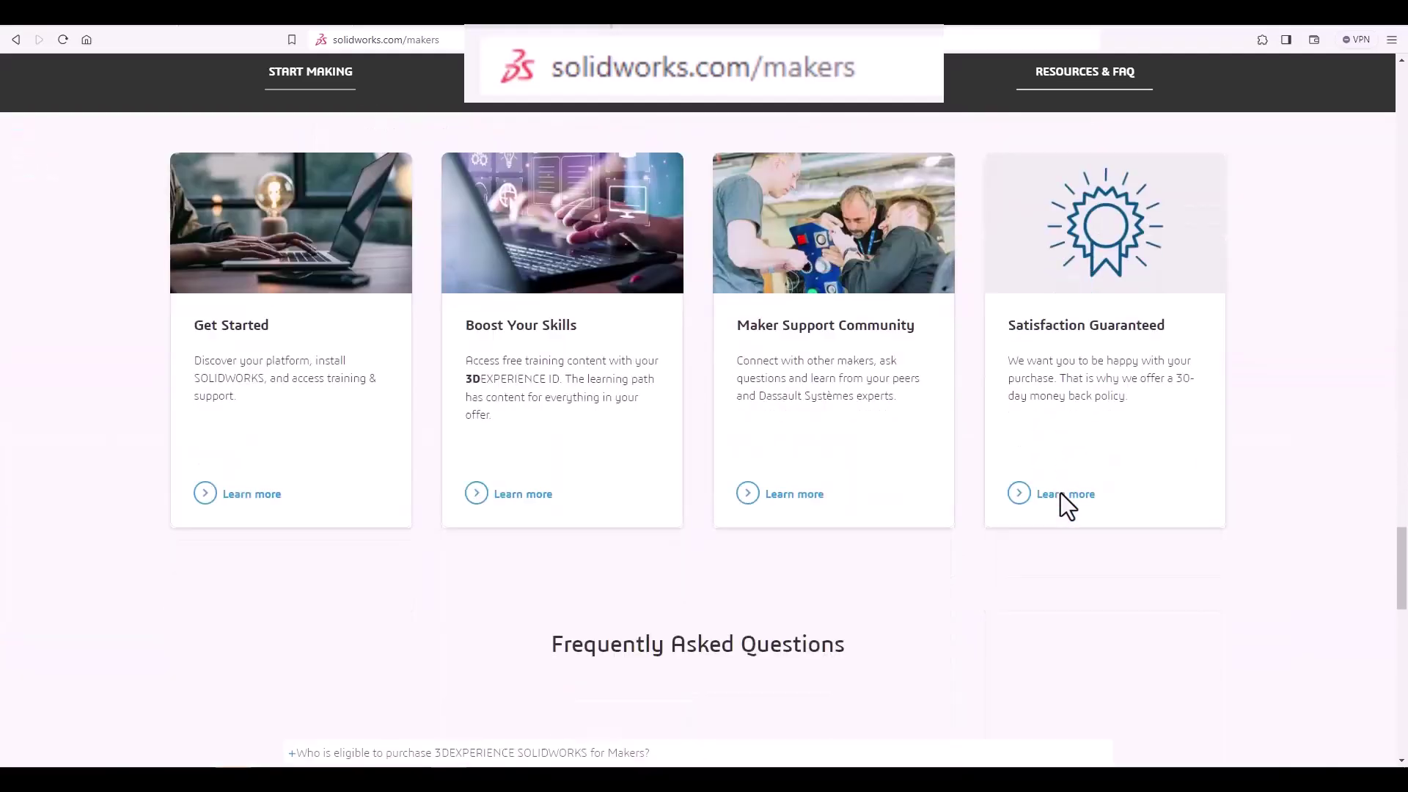
scroll(1060, 493, "down", 5)
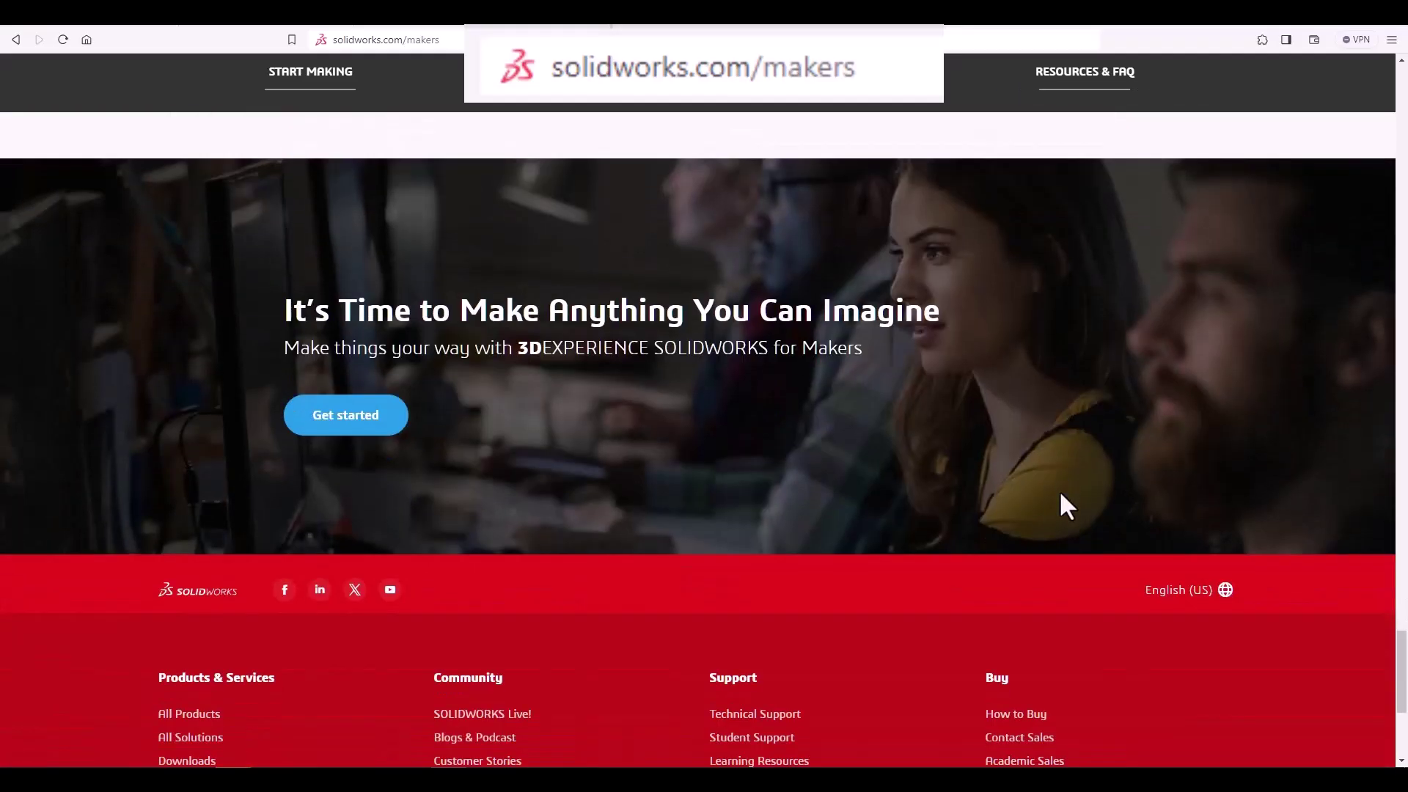